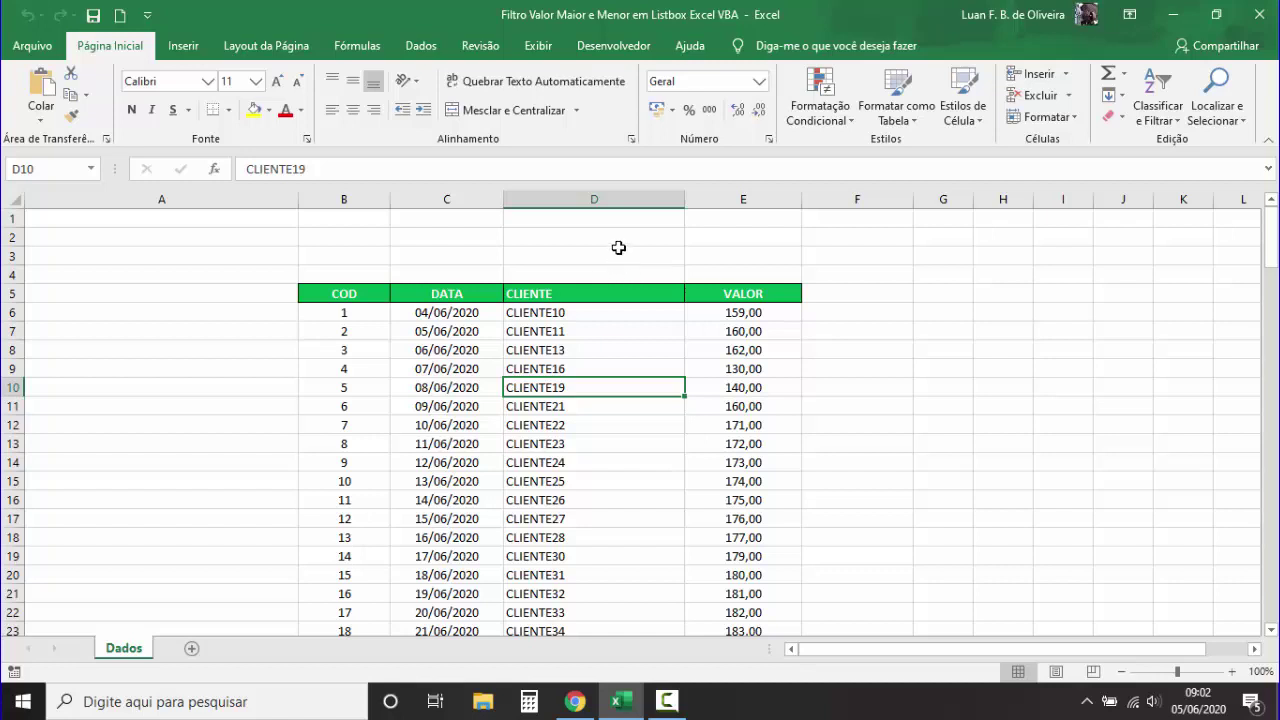
Step: Confirm Desenvolvedor is checked in Personalizar a Faixa de Opções and apply the setting
left_click(605, 50)
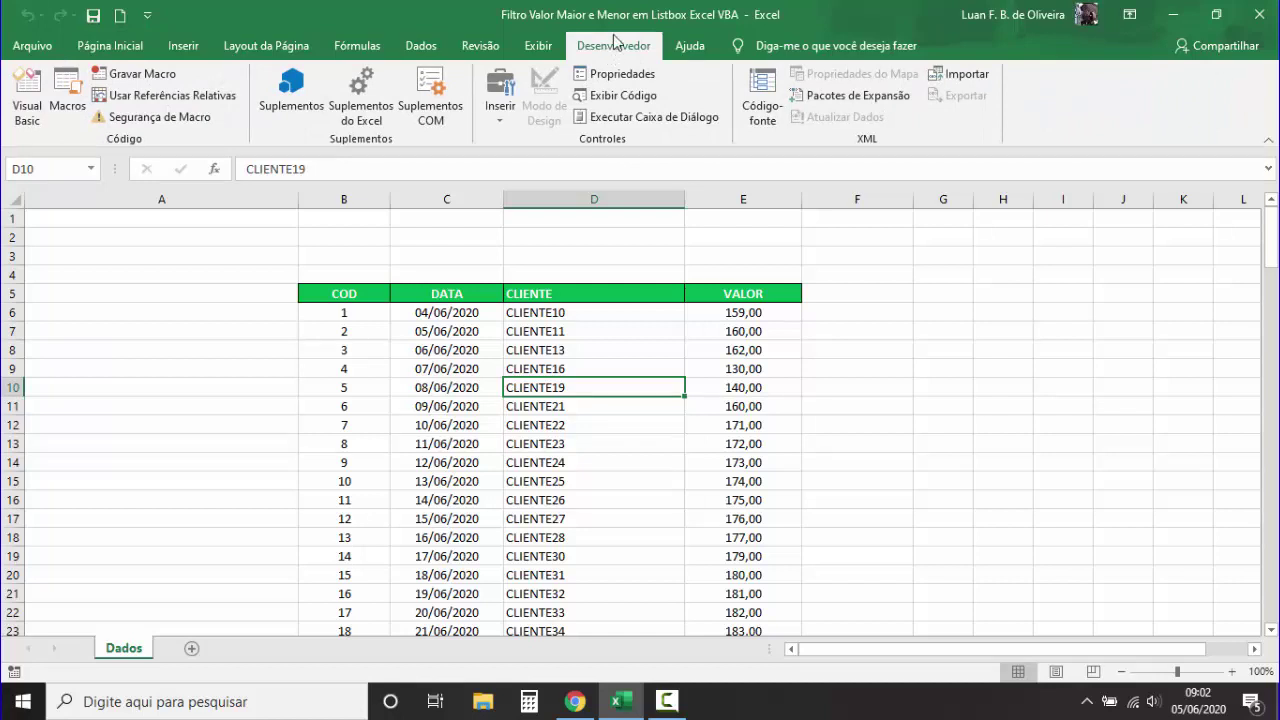
left_click(537, 47)
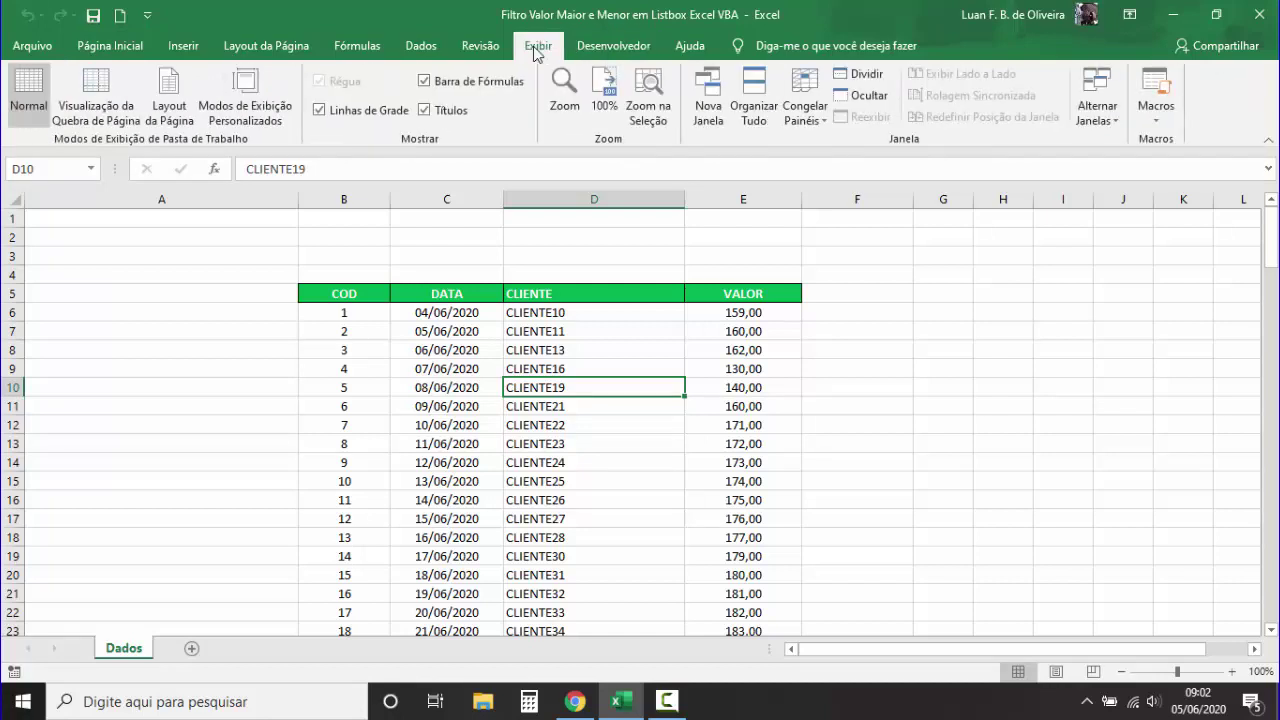
right_click(533, 46)
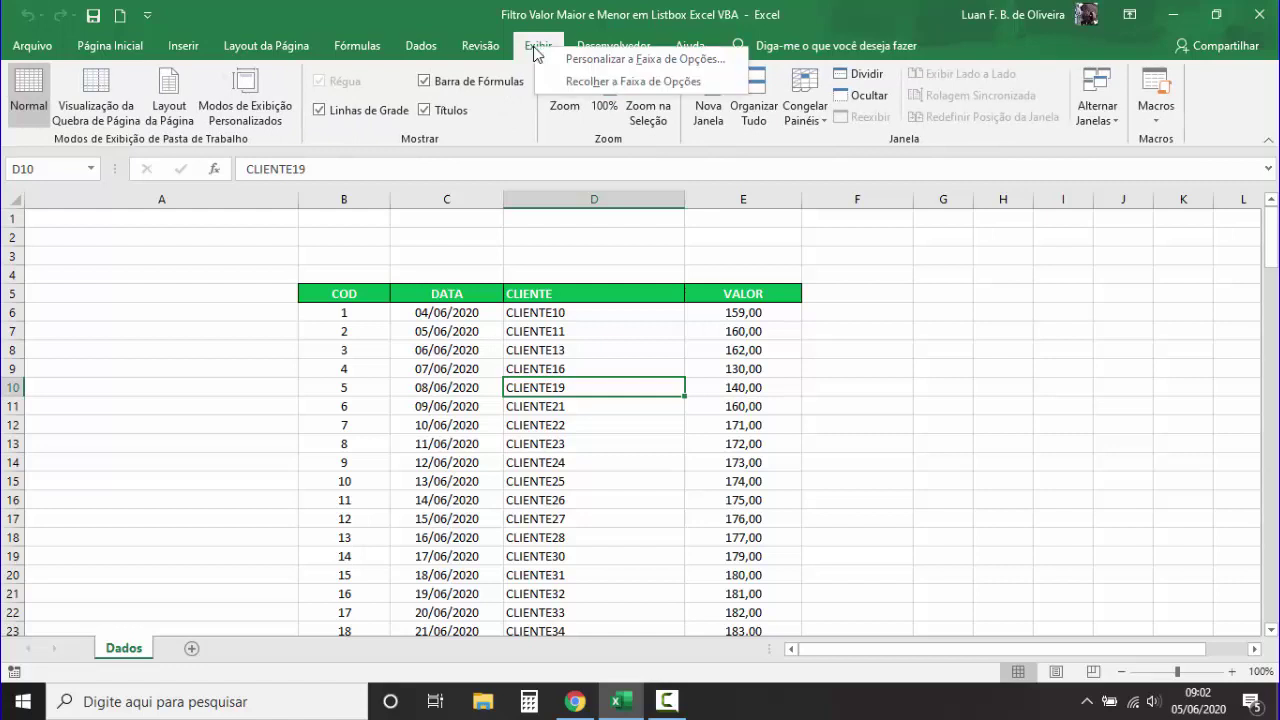
left_click(612, 60)
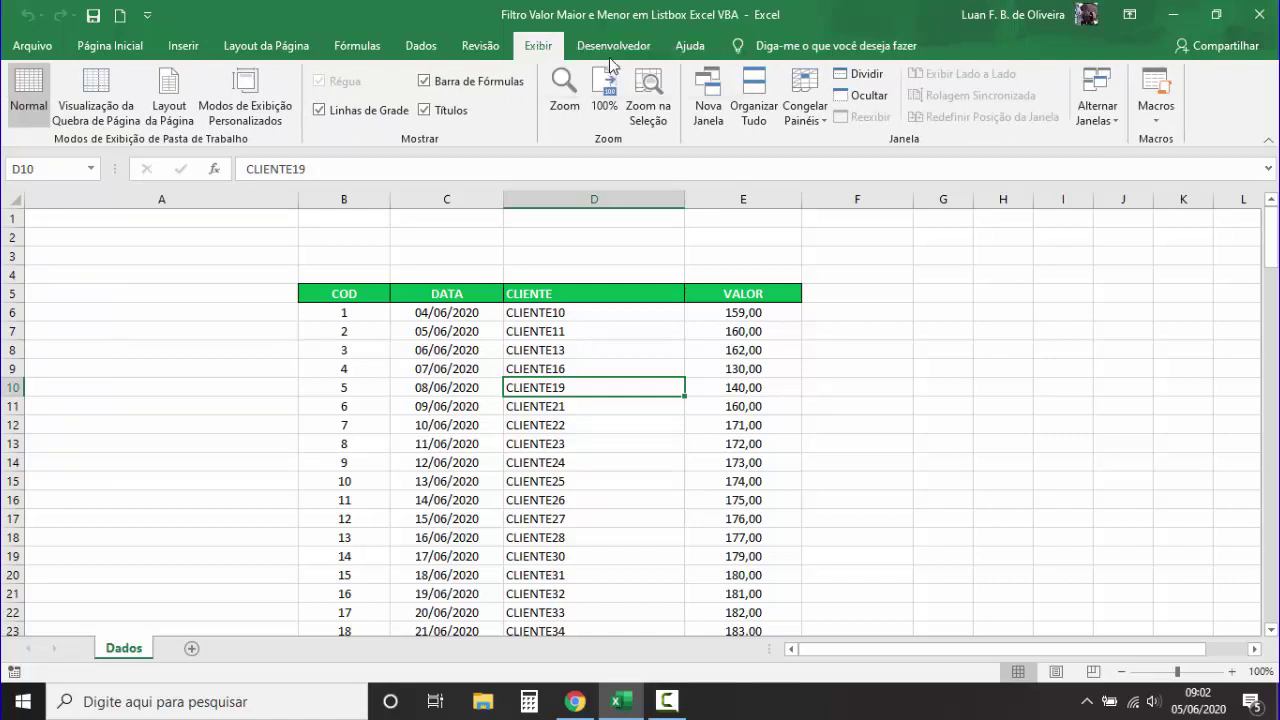
left_click(812, 399)
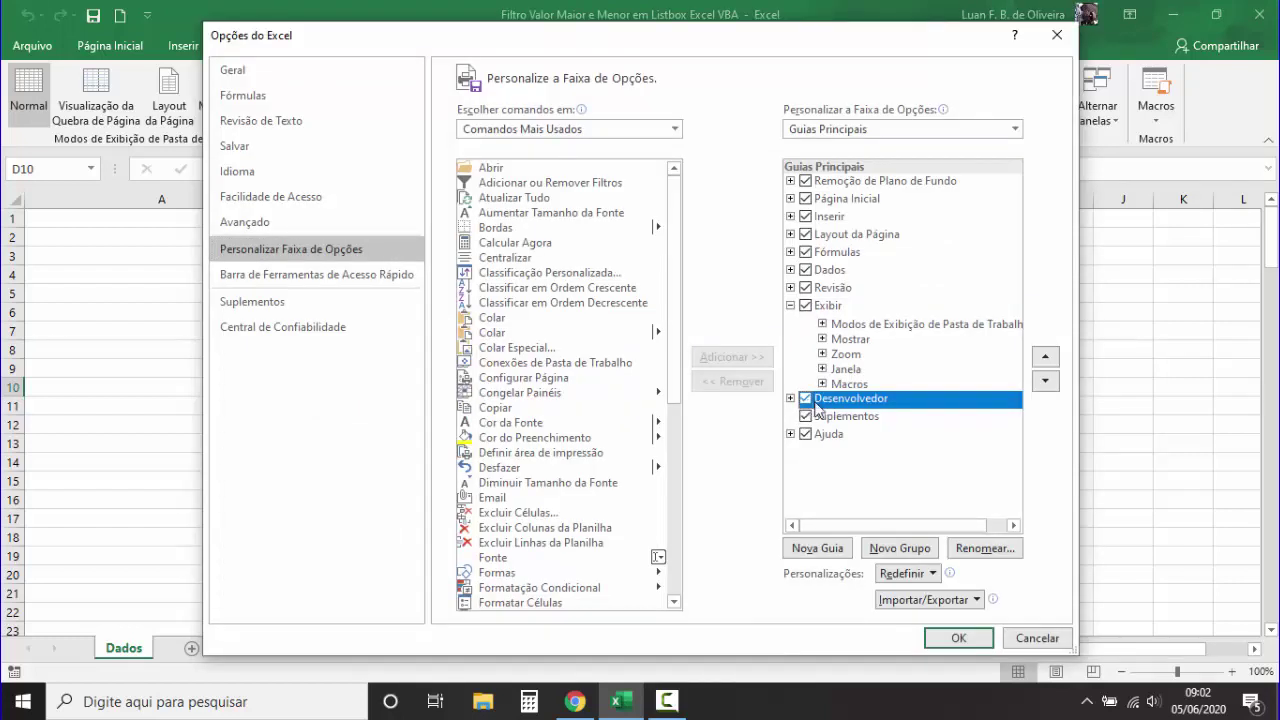
left_click(957, 640)
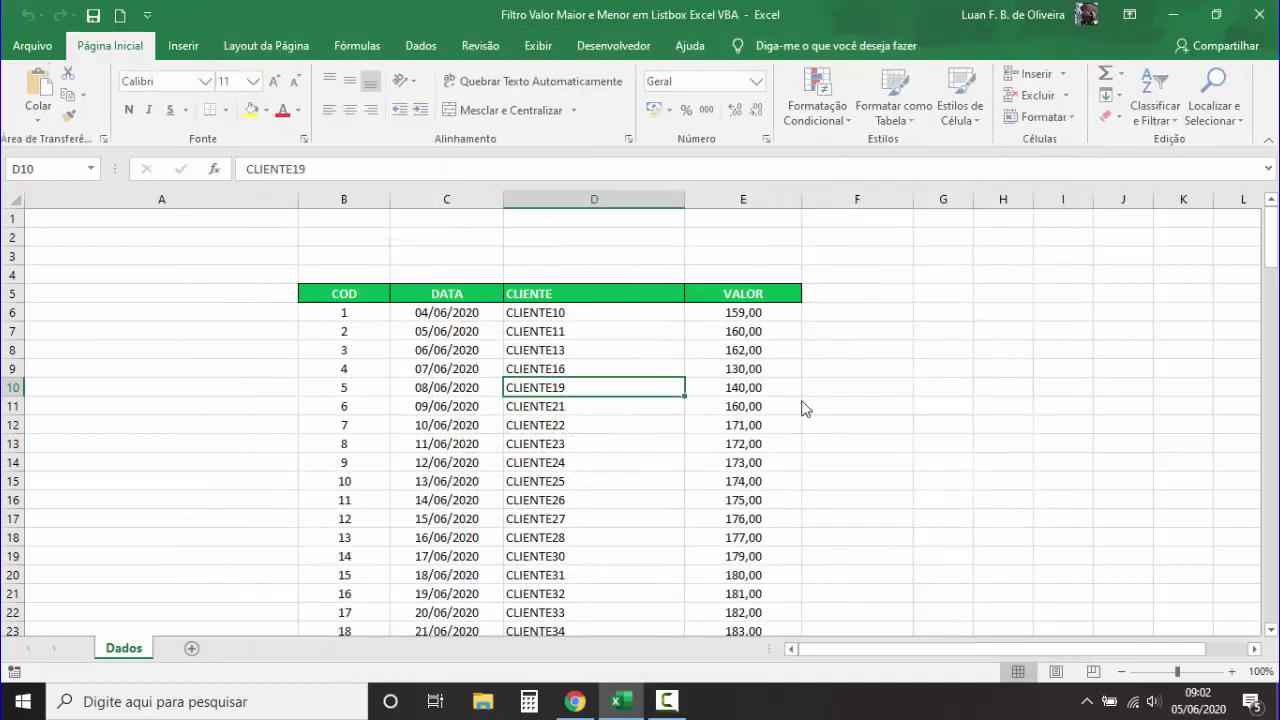
Step: Open the Visual Basic editor from the Desenvolvedor tab
left_click(588, 257)
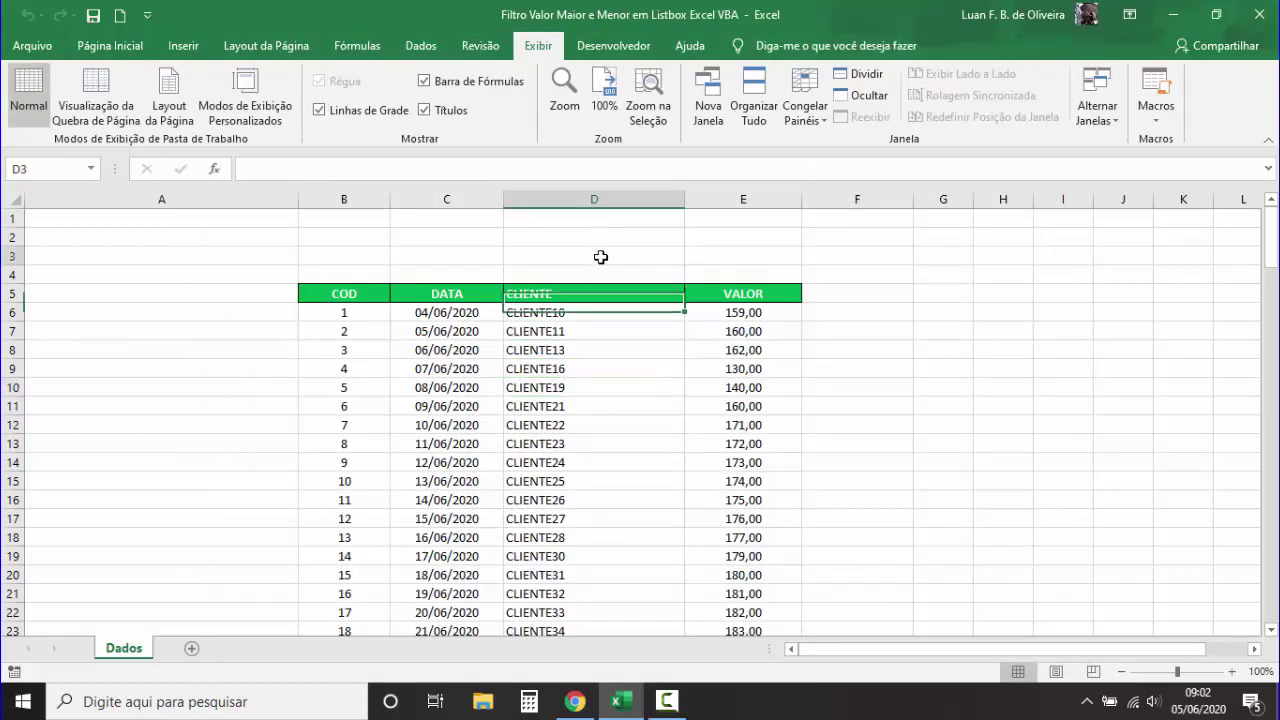
left_click(613, 45)
left_click(18, 106)
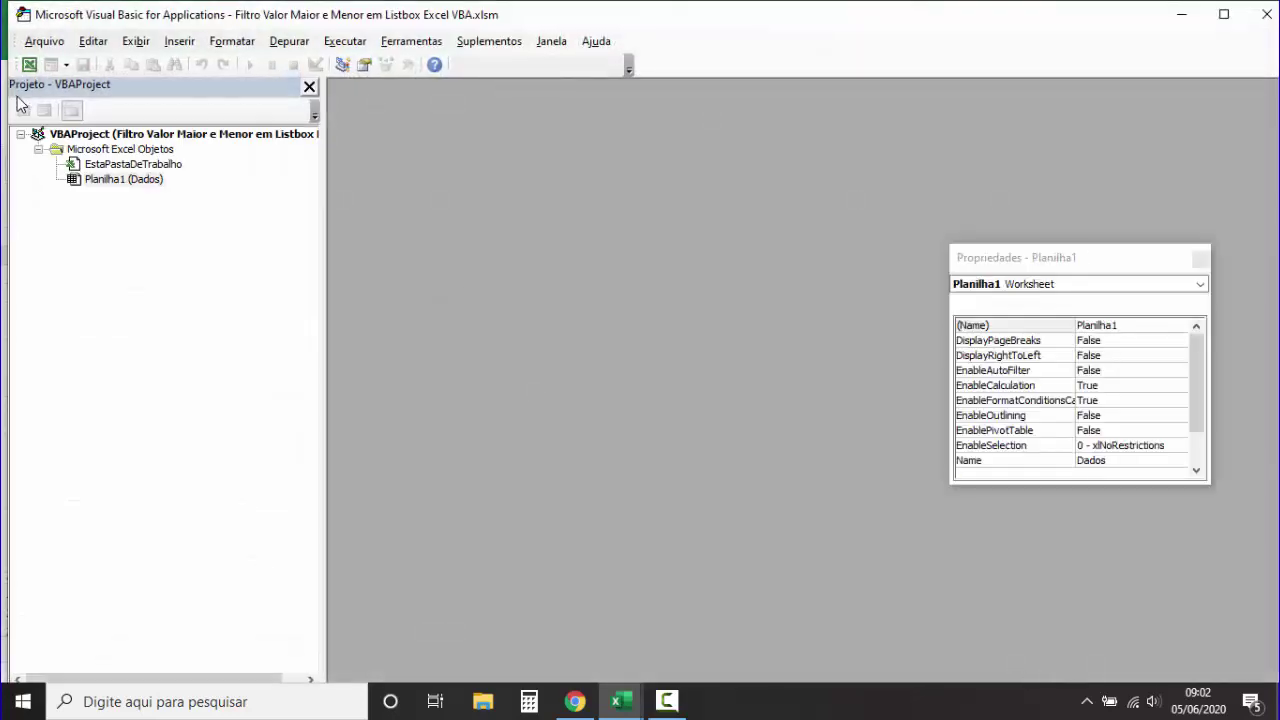
Step: Restore the project tree, insert a new UserForm and enlarge its width and height
left_click(309, 86)
left_click(136, 41)
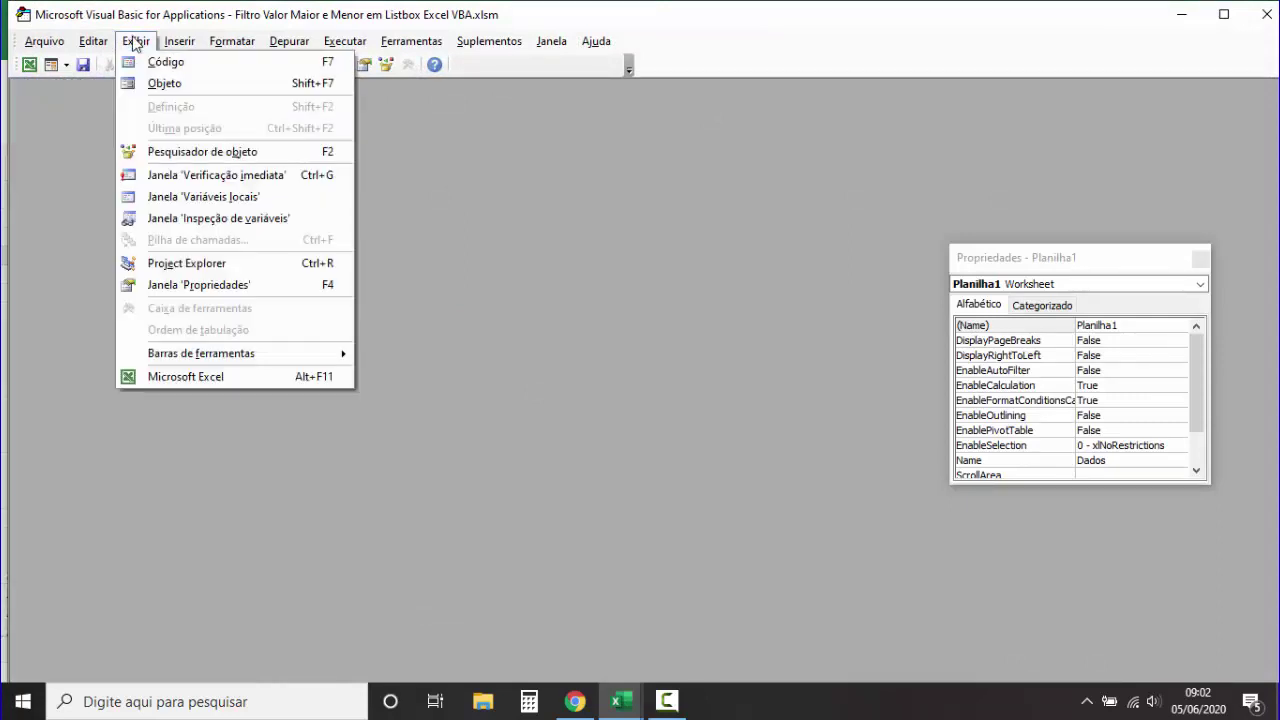
left_click(200, 264)
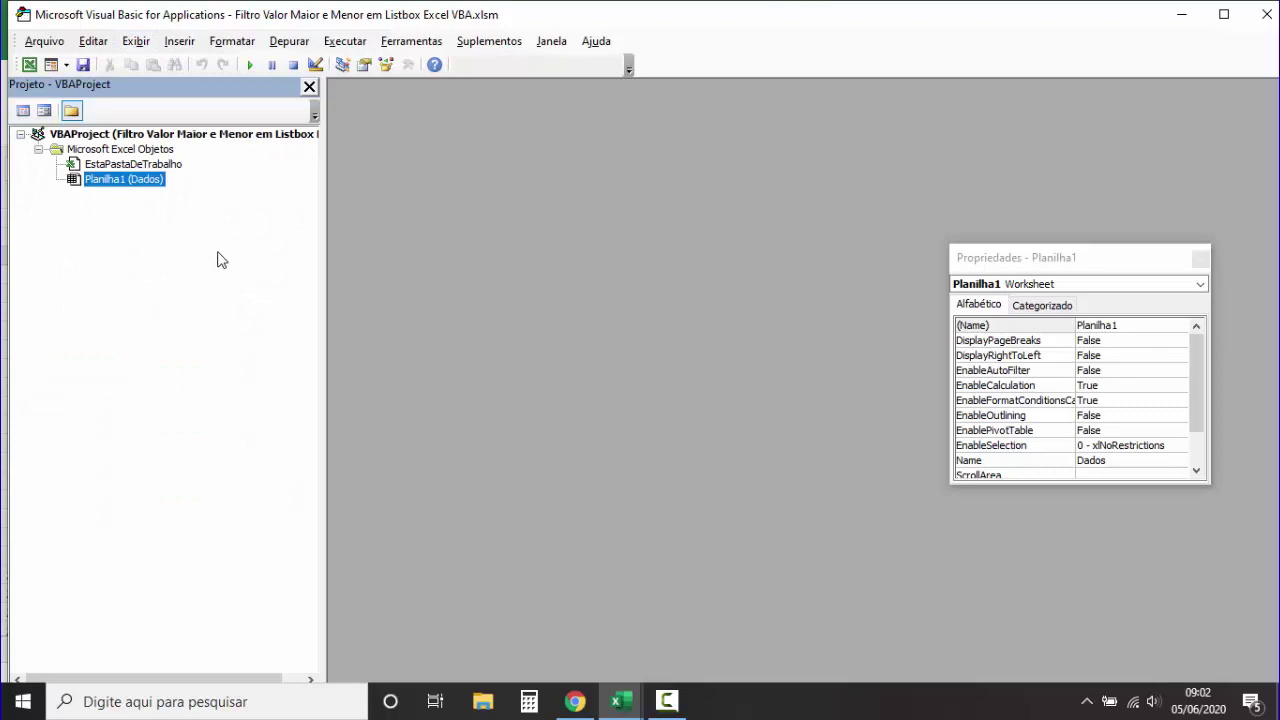
left_click(181, 41)
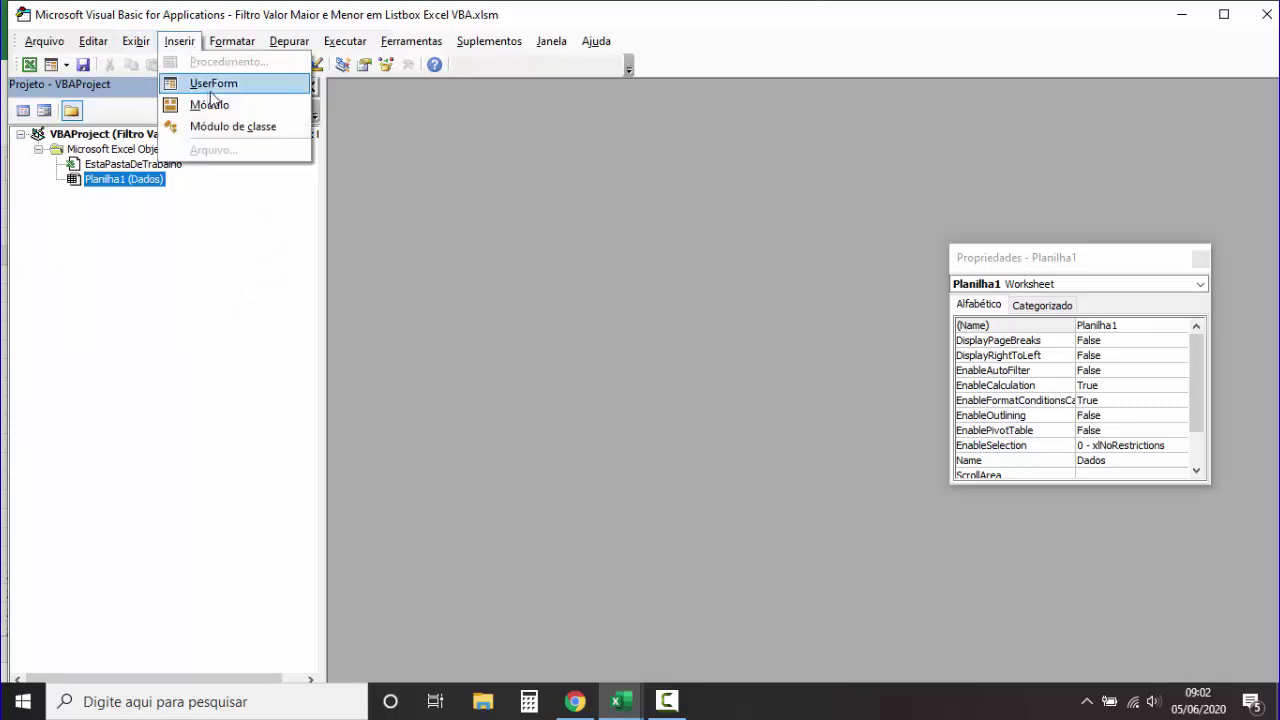
left_click(213, 85)
left_click_drag(637, 199, 1017, 200)
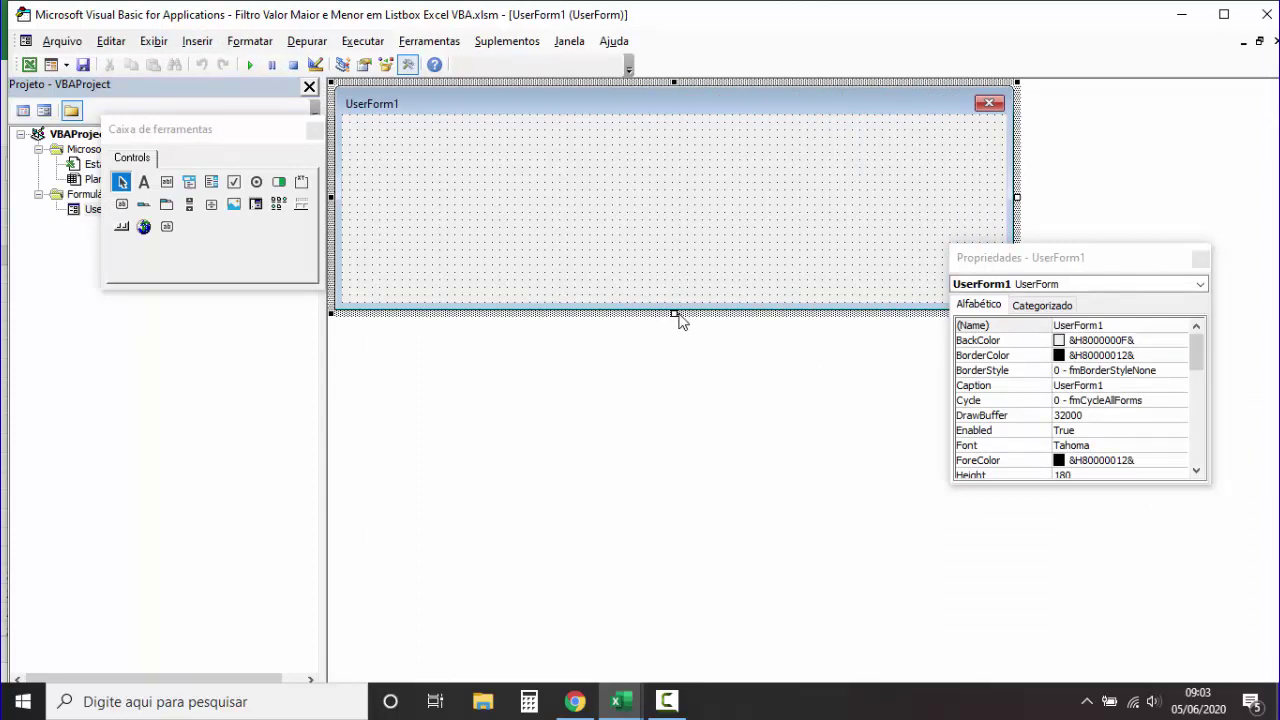
left_click_drag(674, 313, 648, 603)
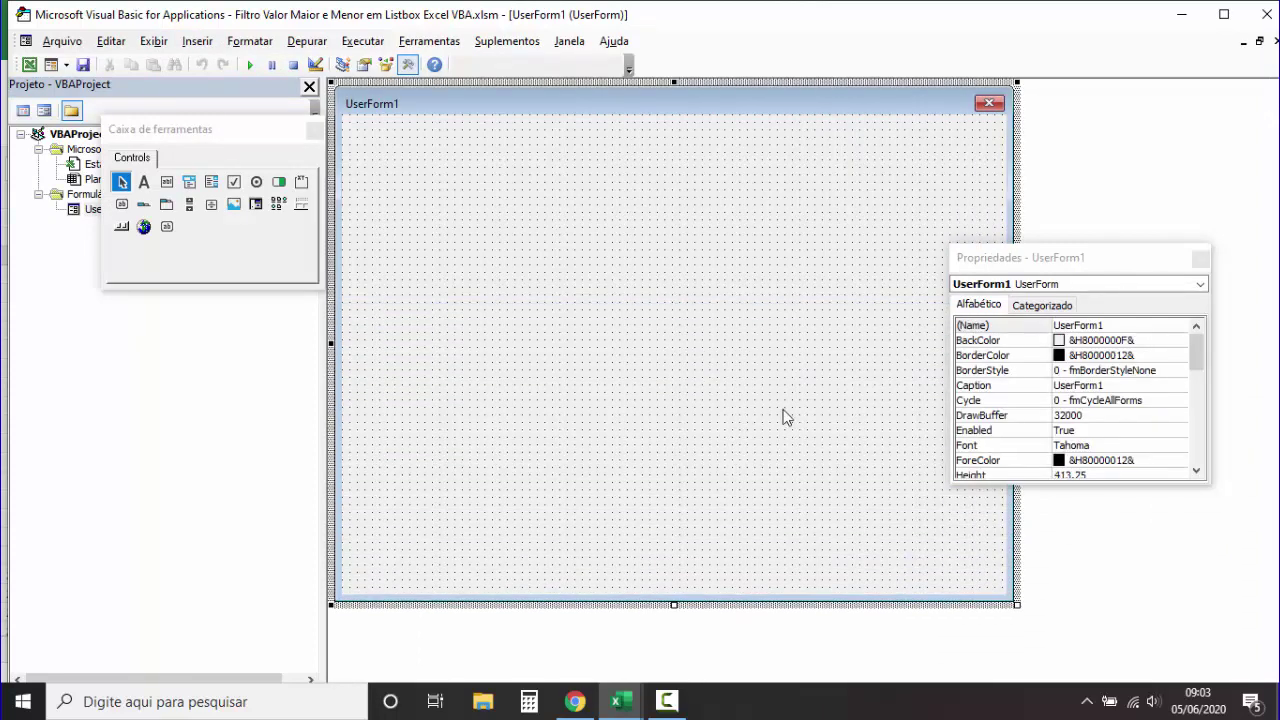
Step: Set the UserForm's Caption to 'FILTRO ENTRE VALORES' in its properties
right_click(700, 244)
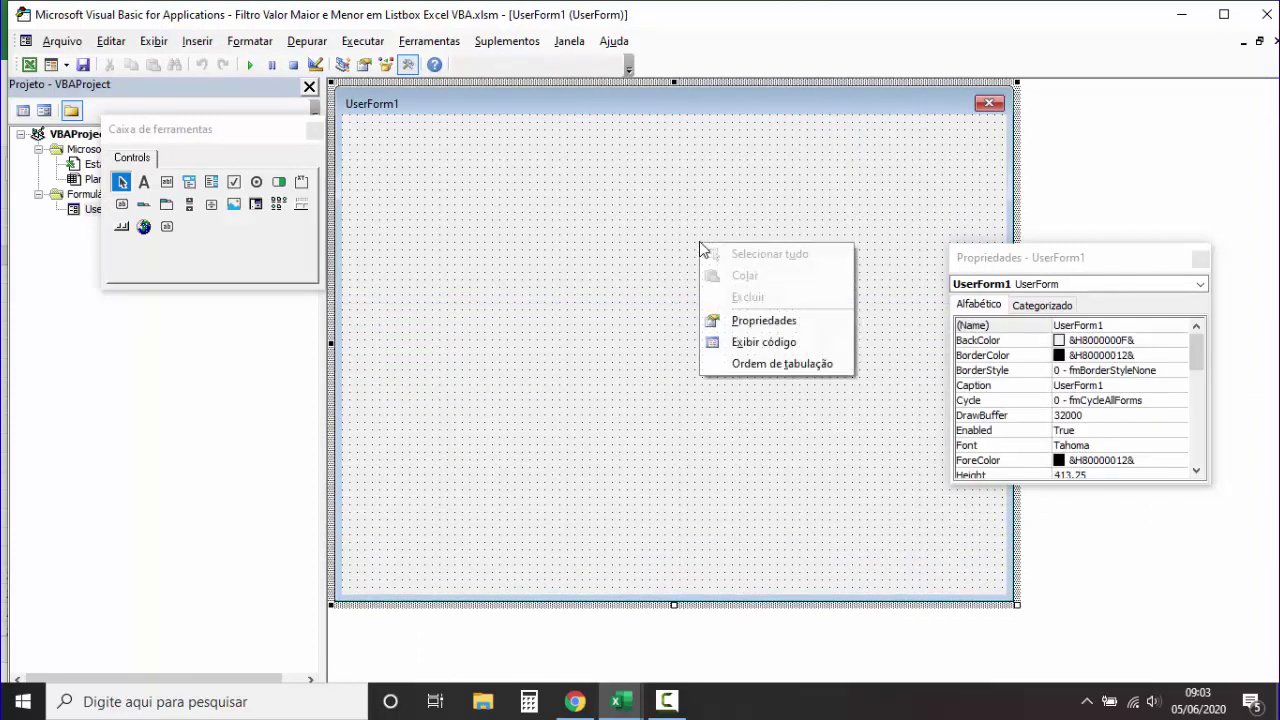
left_click(765, 320)
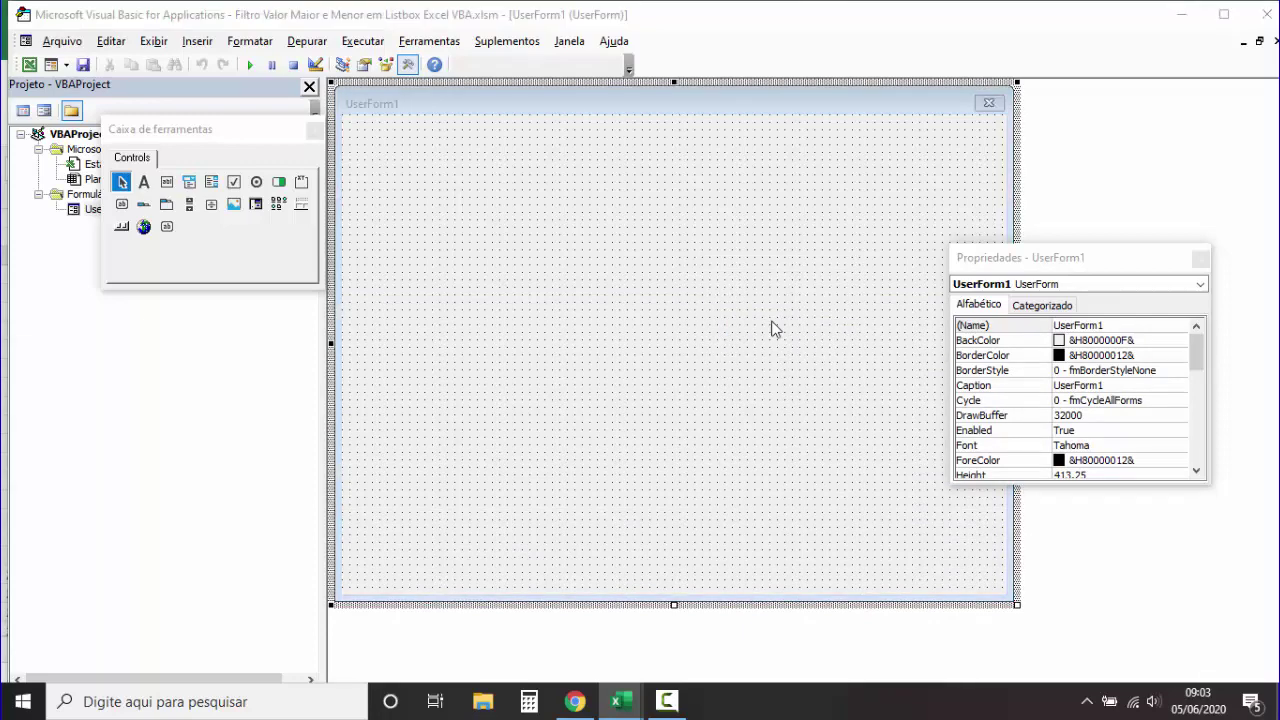
left_click(1130, 327)
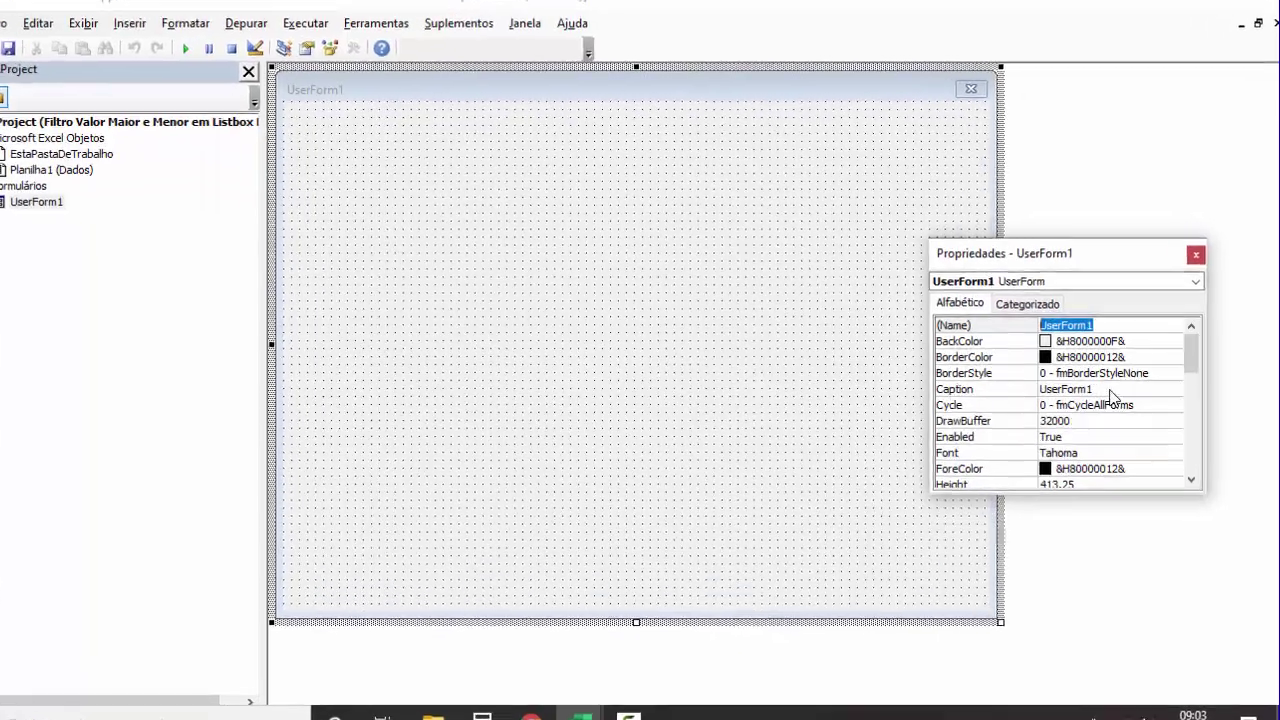
left_click(1108, 390)
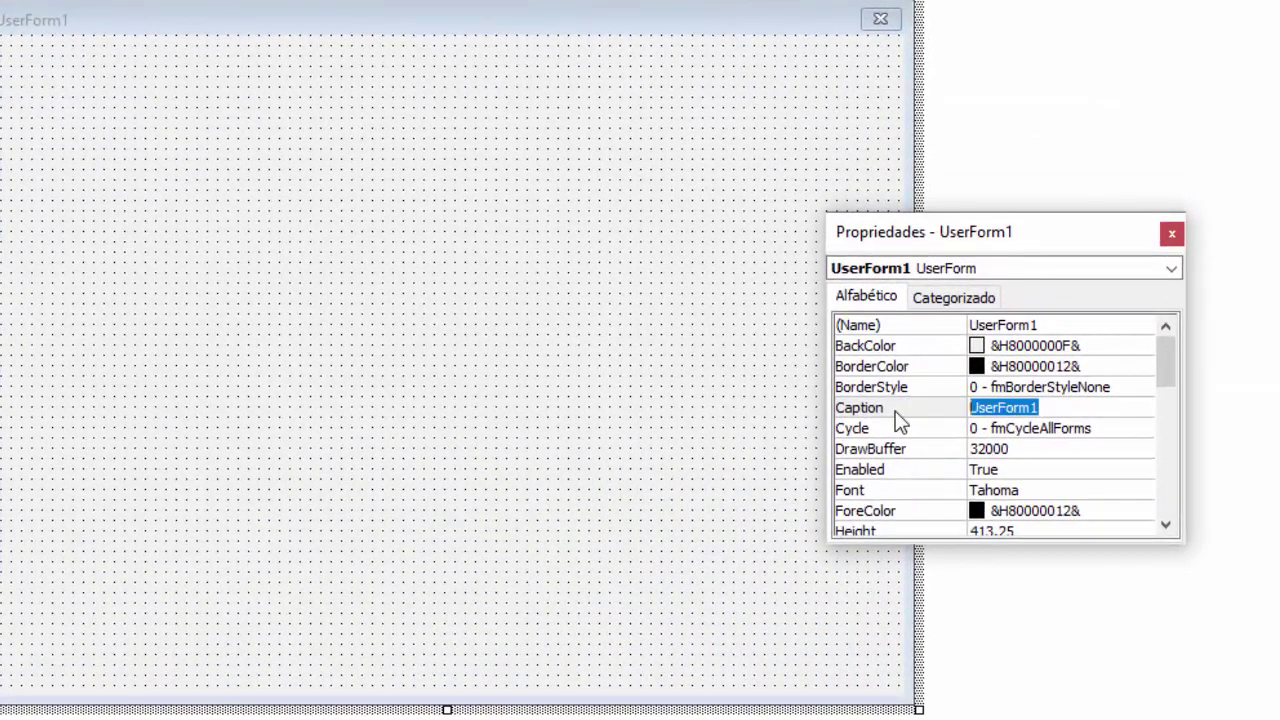
type("FIL")
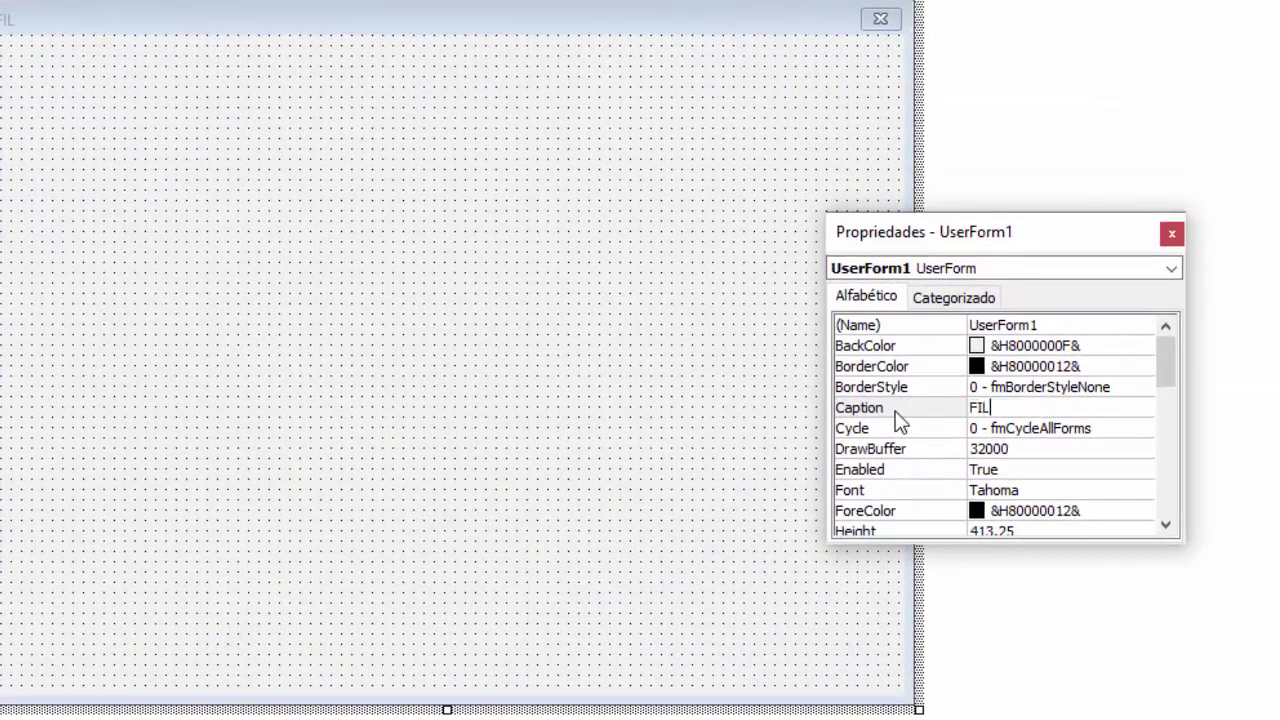
type("TRO ENTR")
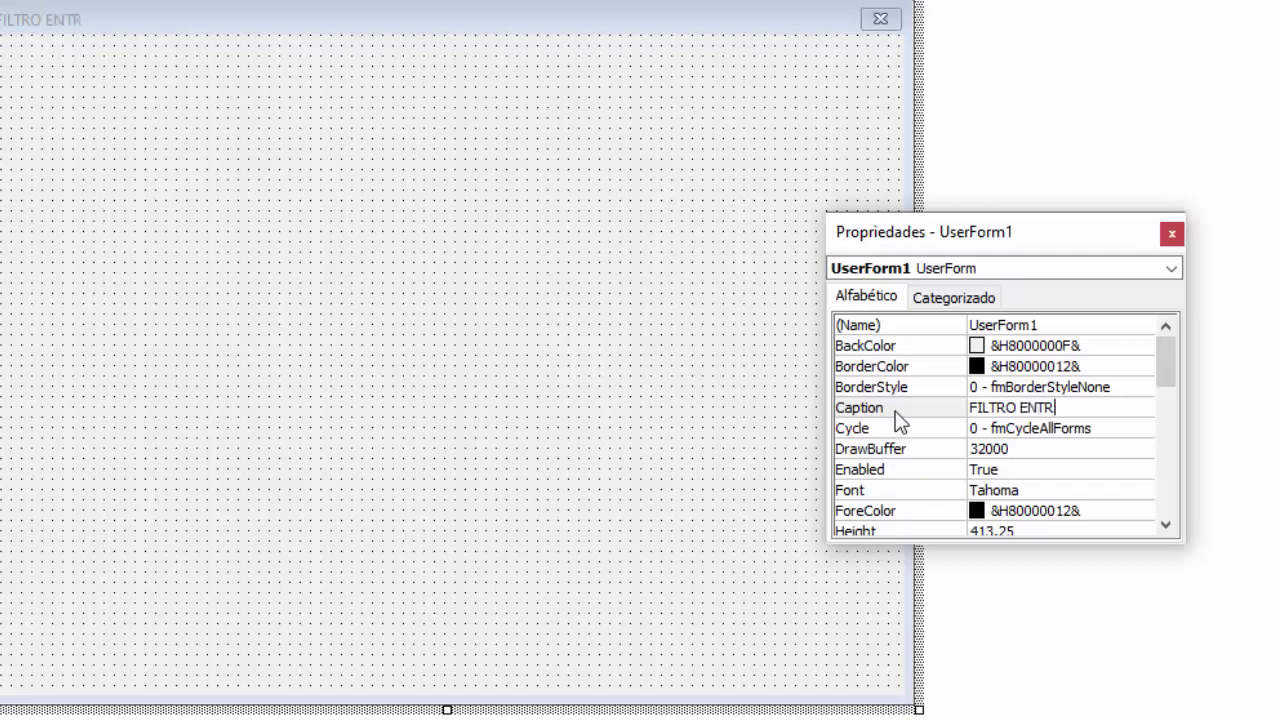
type("E ")
type("VALORES")
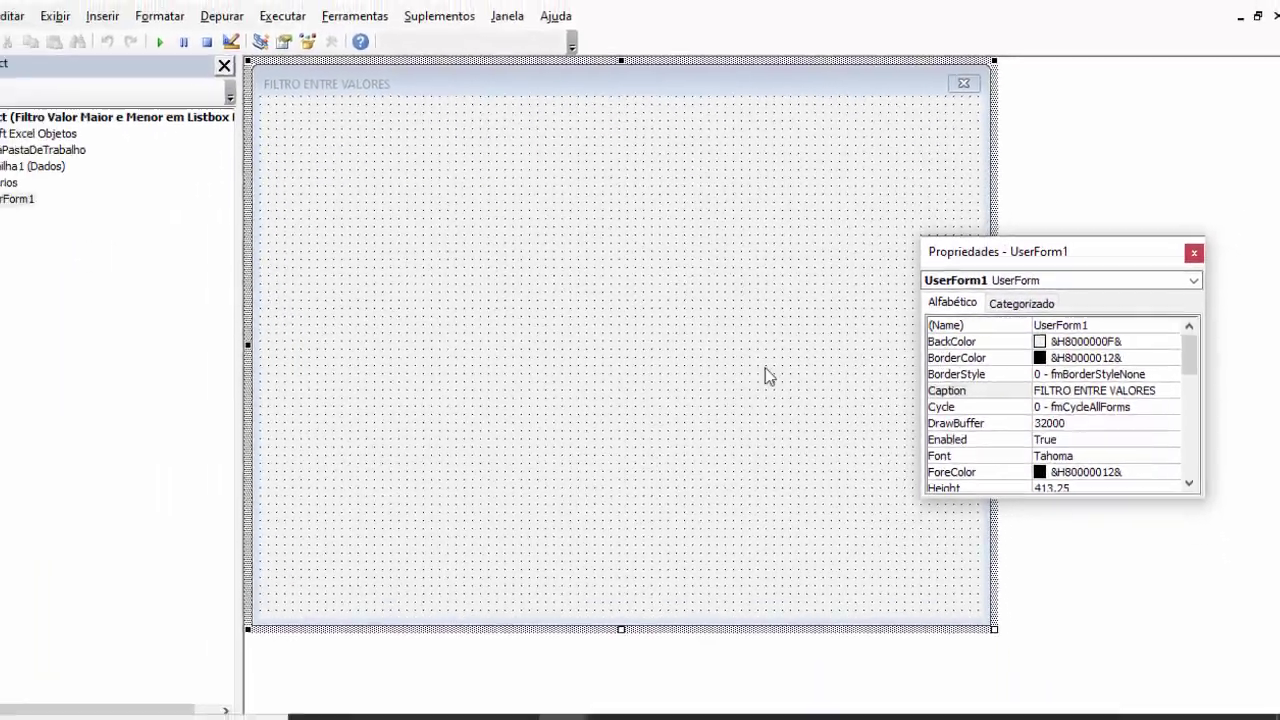
left_click(680, 295)
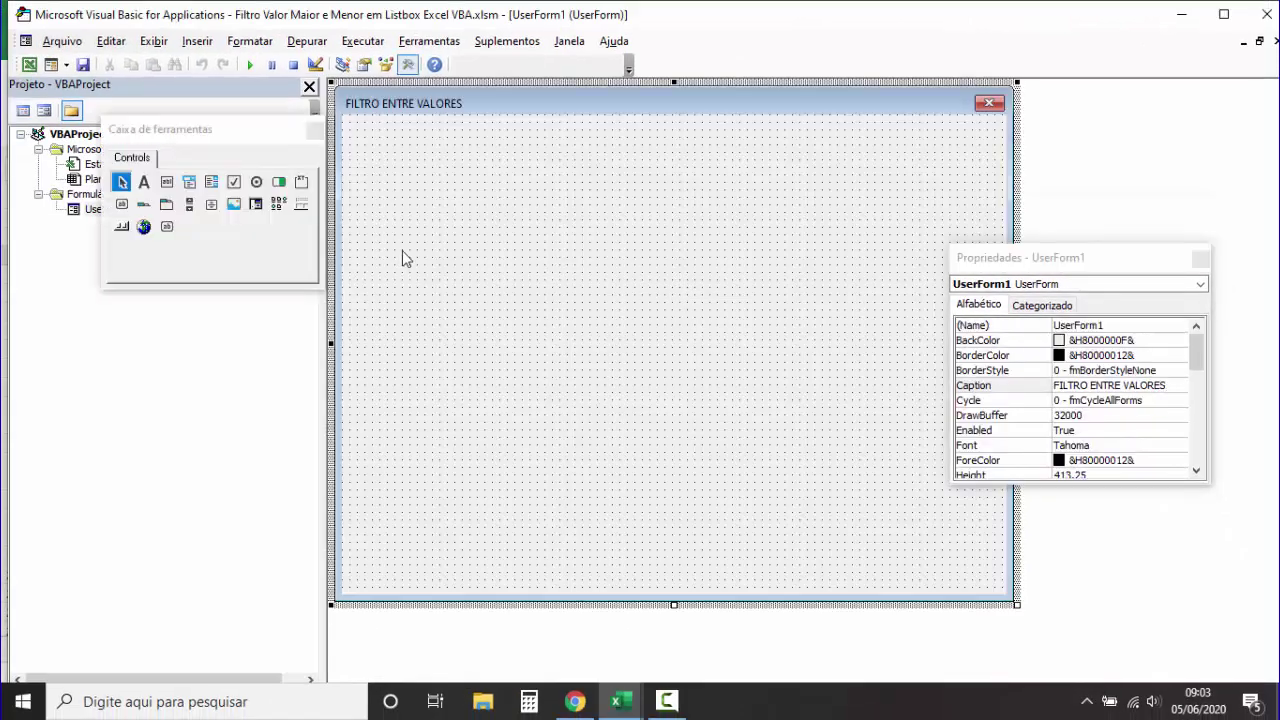
left_click(314, 130)
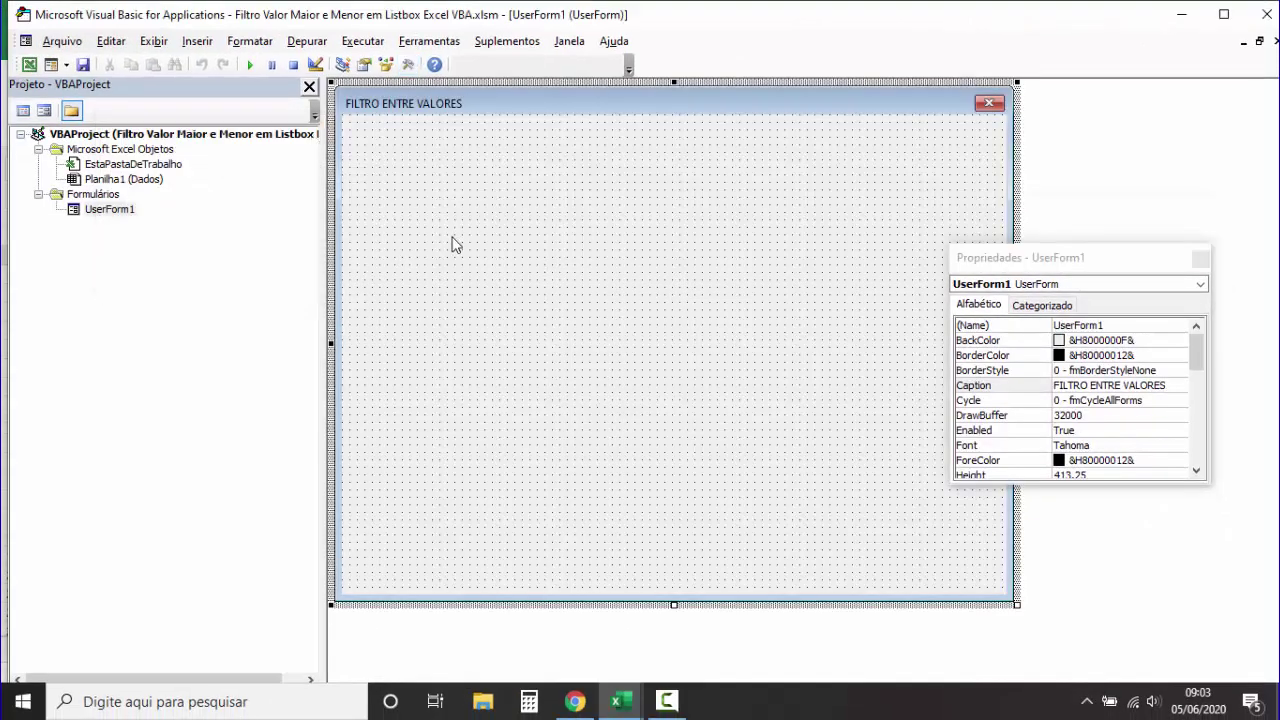
Step: Place a label captioned Maior near the form's top-left and narrow it
left_click(408, 66)
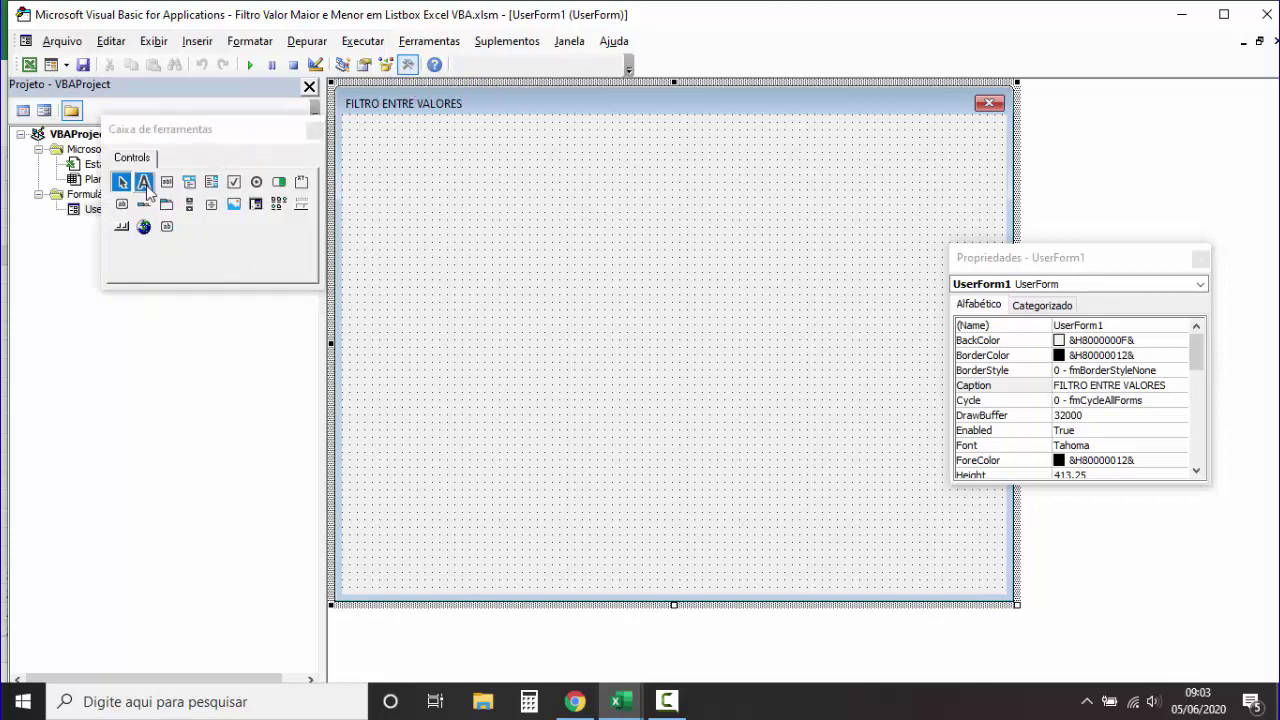
left_click_drag(144, 181, 418, 197)
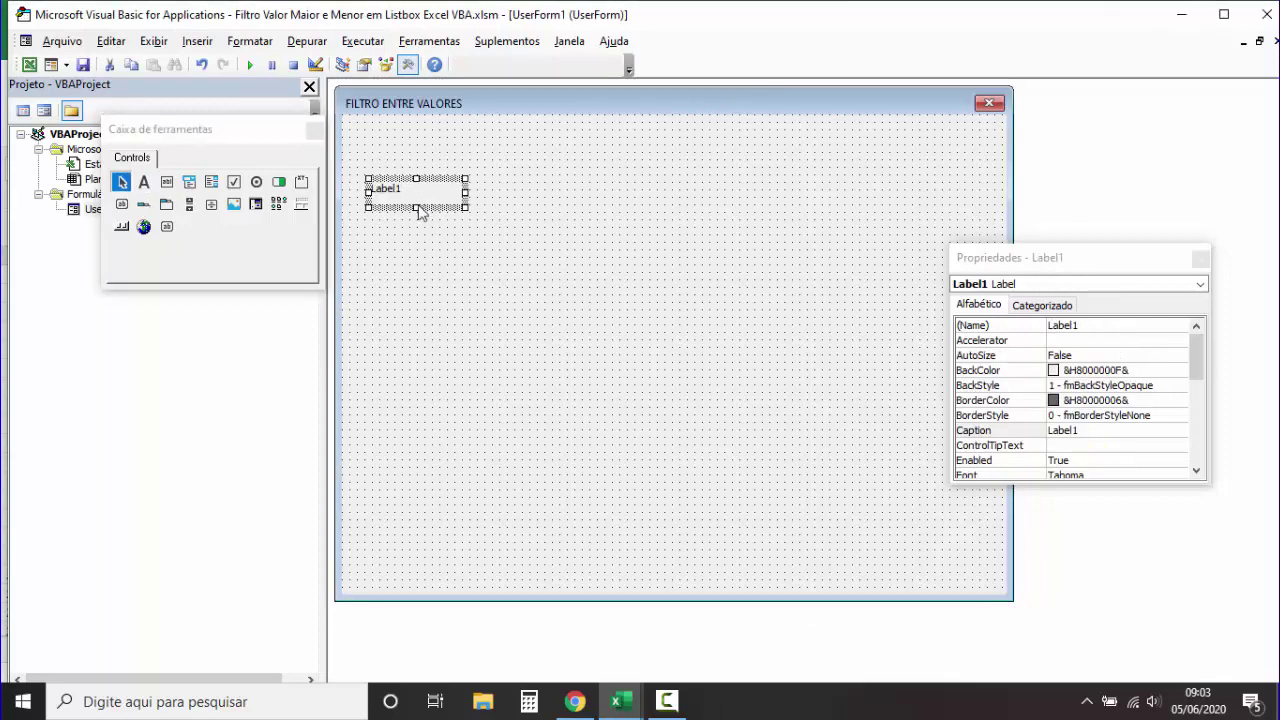
right_click(425, 191)
left_click(478, 291)
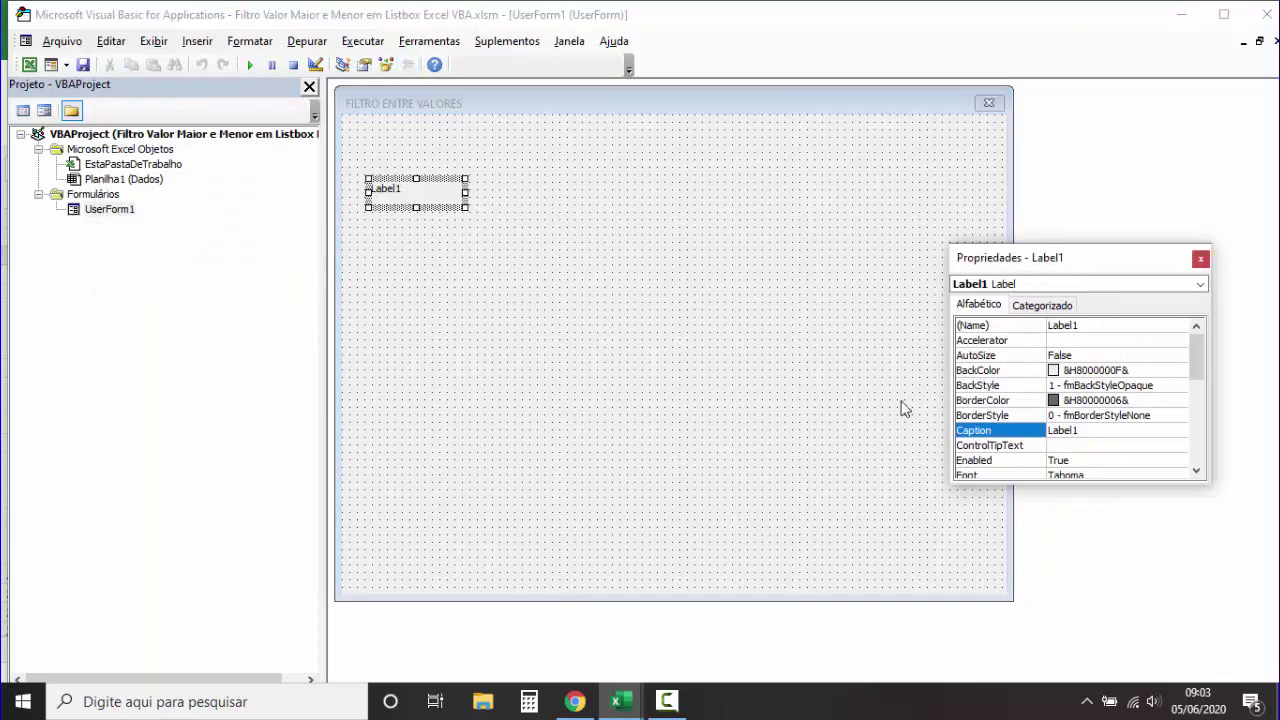
double_click(1040, 436)
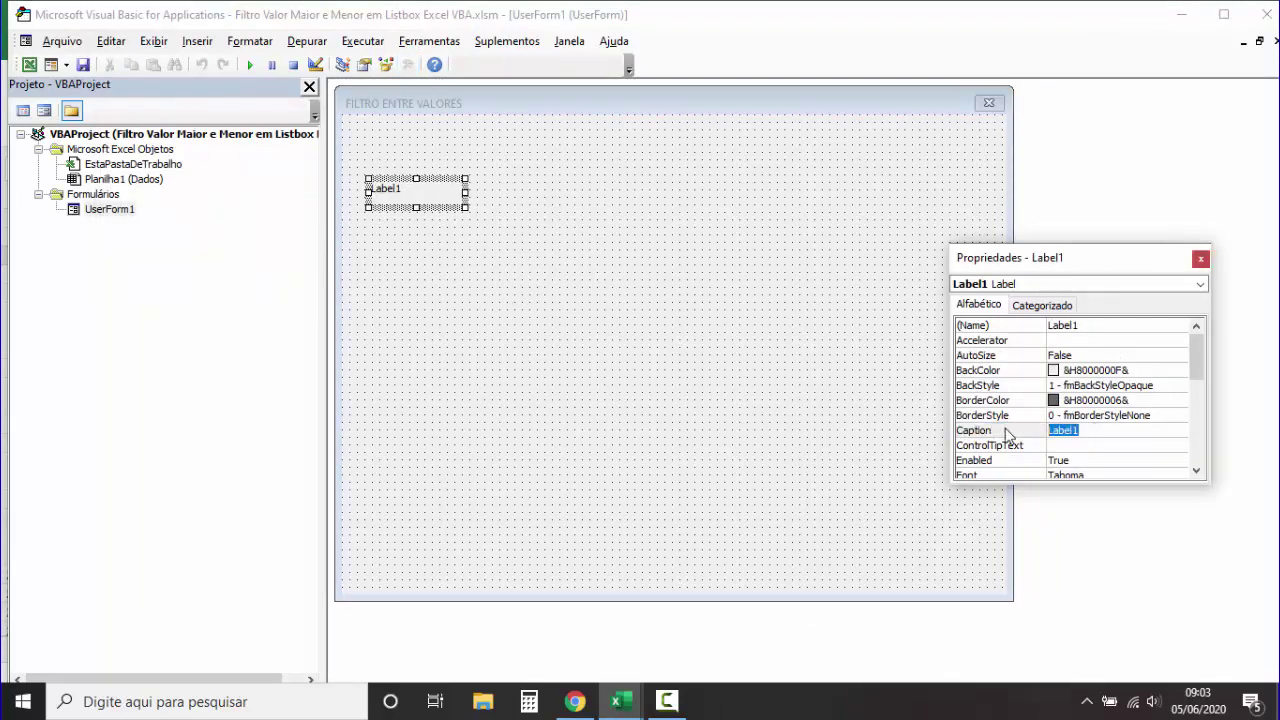
type("mAI")
key("BackSpace")
key("BackSpace")
key("BackSpace")
left_click(511, 279)
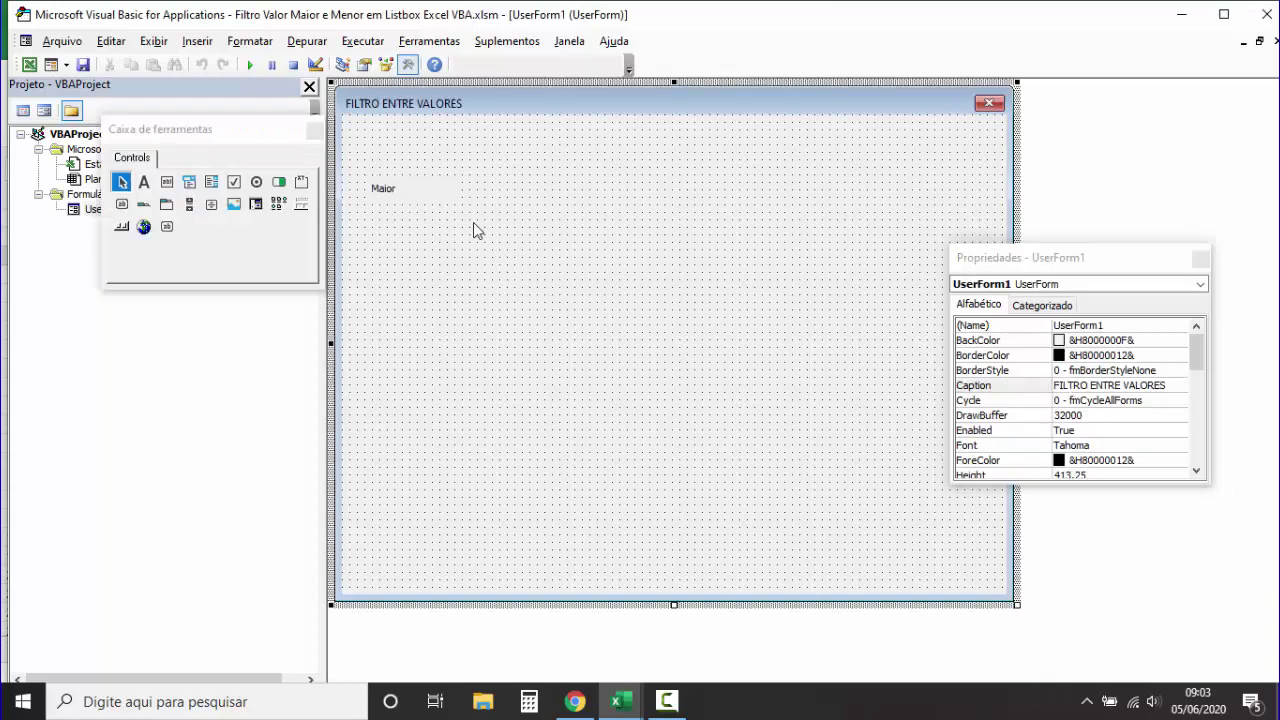
left_click(455, 202)
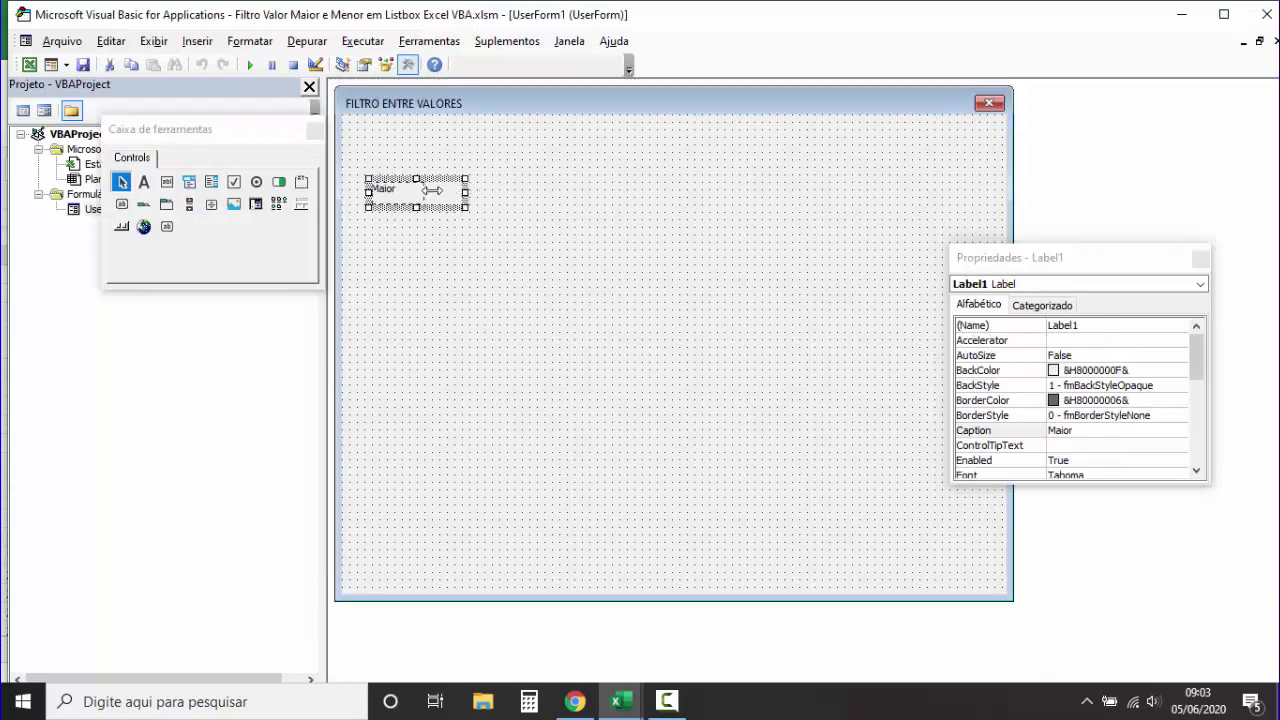
left_click_drag(466, 192, 428, 192)
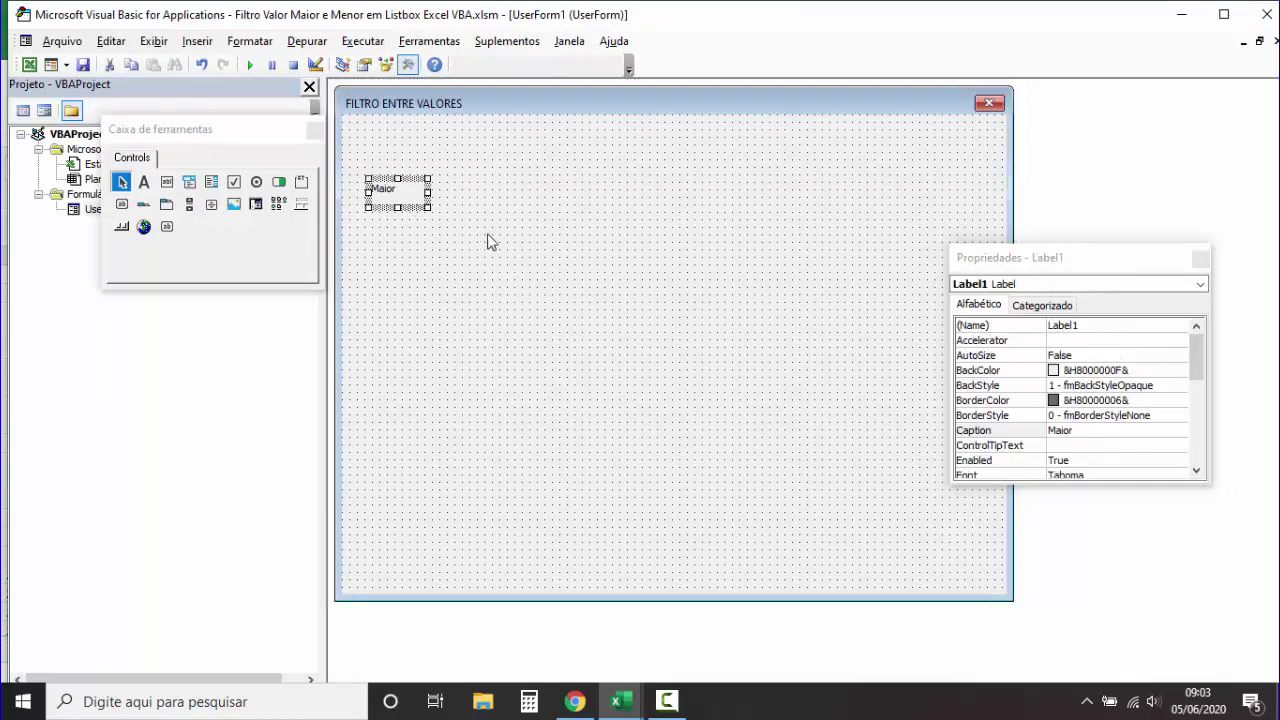
Step: Duplicate the Maior label, caption the copy Menor and align it beside Maior
key("ctrl+c")
key("ctrl+v")
left_click_drag(686, 355, 600, 190)
left_click(1092, 430)
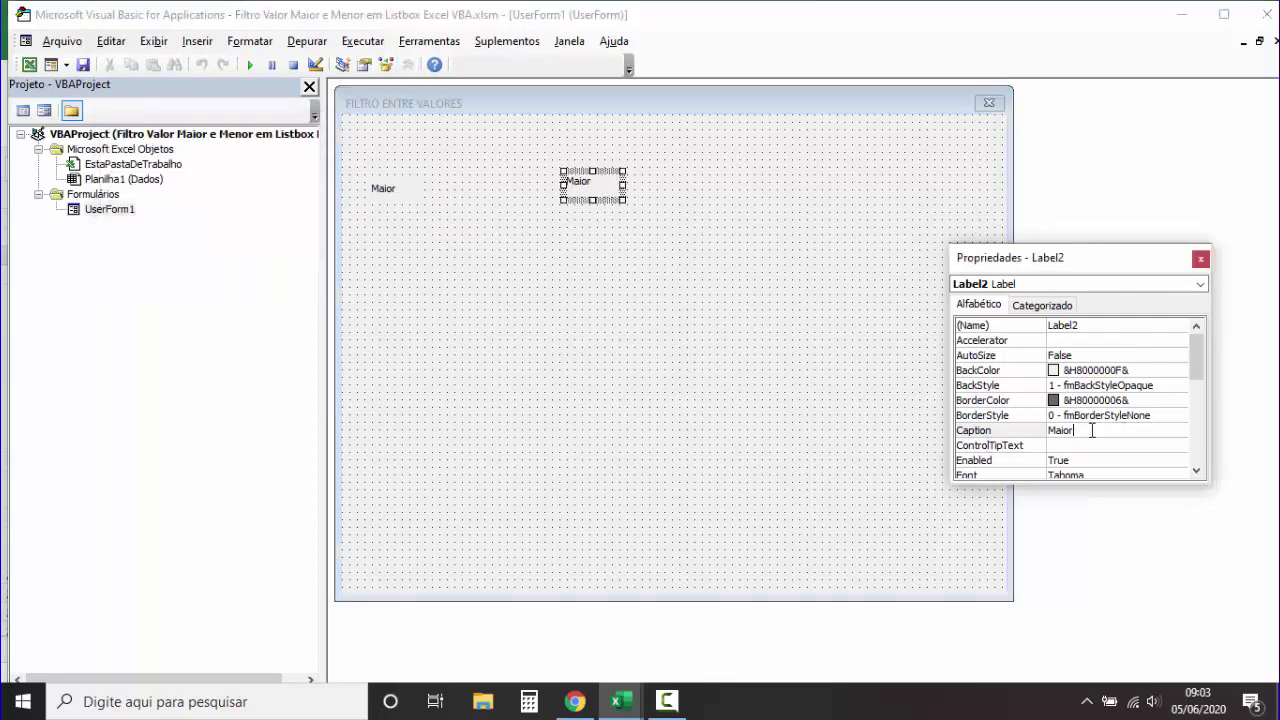
left_click(973, 433)
type("M")
left_click(624, 340)
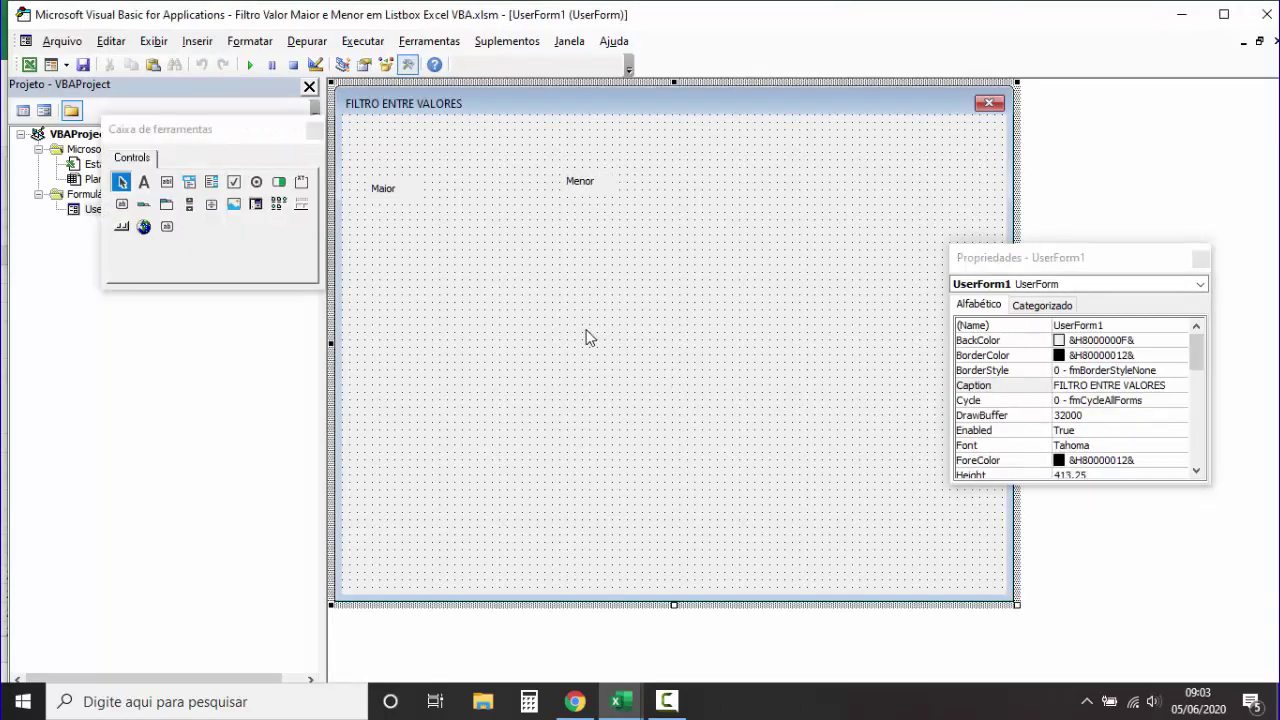
left_click_drag(593, 177, 593, 185)
Step: Draw a text box next to the Maior label and name it TMaior
left_click(590, 257)
left_click(167, 182)
mouse_move(395, 190)
left_mouse_down()
mouse_move(455, 205)
mouse_move(528, 193)
left_mouse_up()
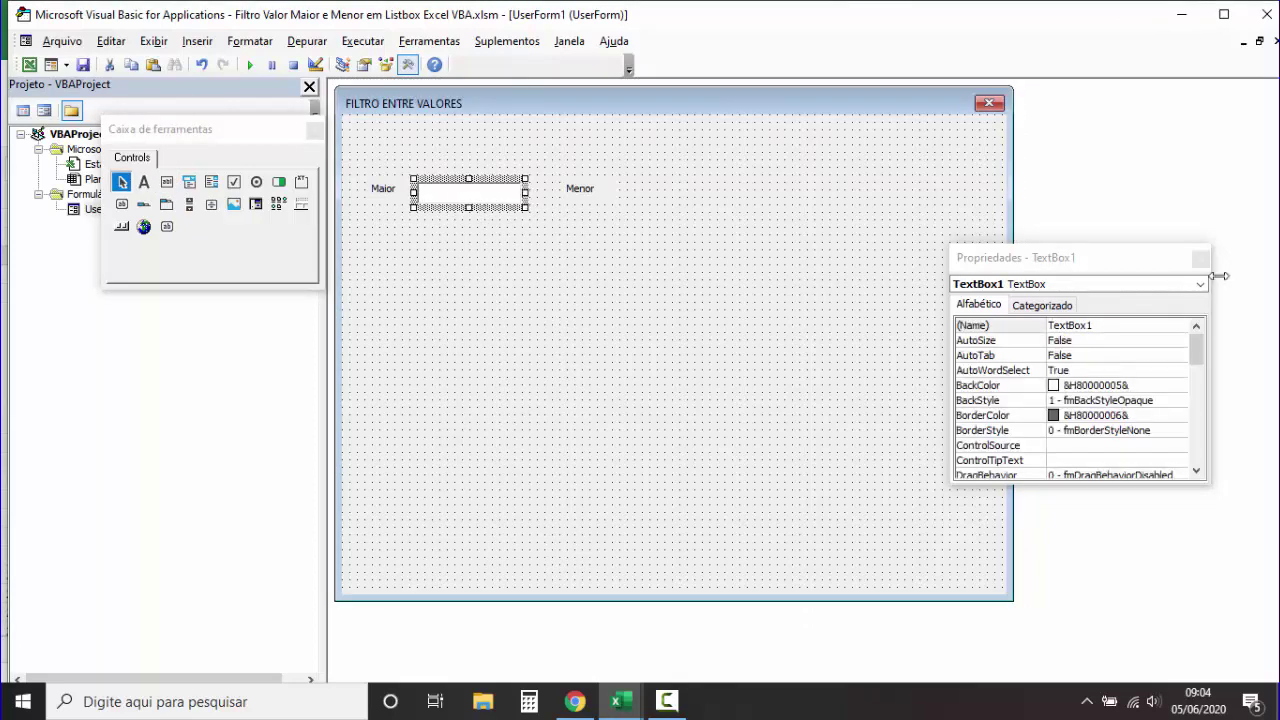
left_click_drag(1117, 326, 1056, 318)
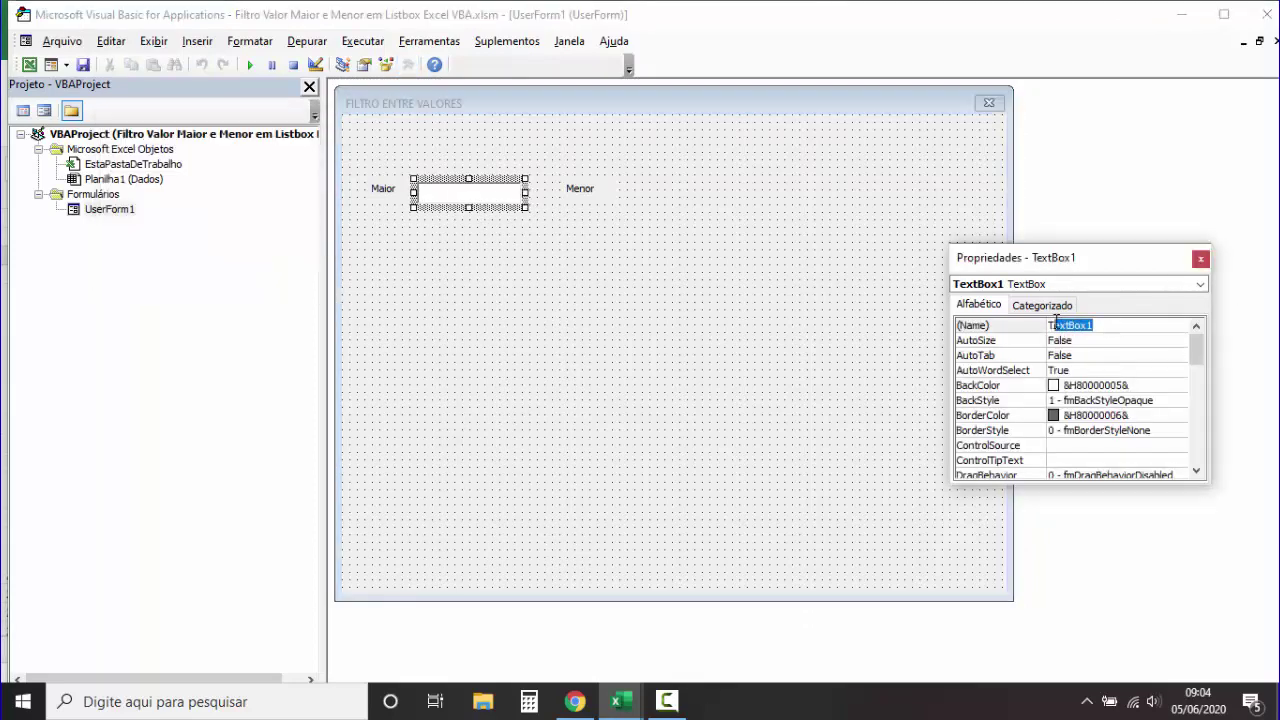
type("Maior")
left_click(523, 250)
Step: Paste a copy of the text box beside Menor and name it TMenor
left_click(465, 200)
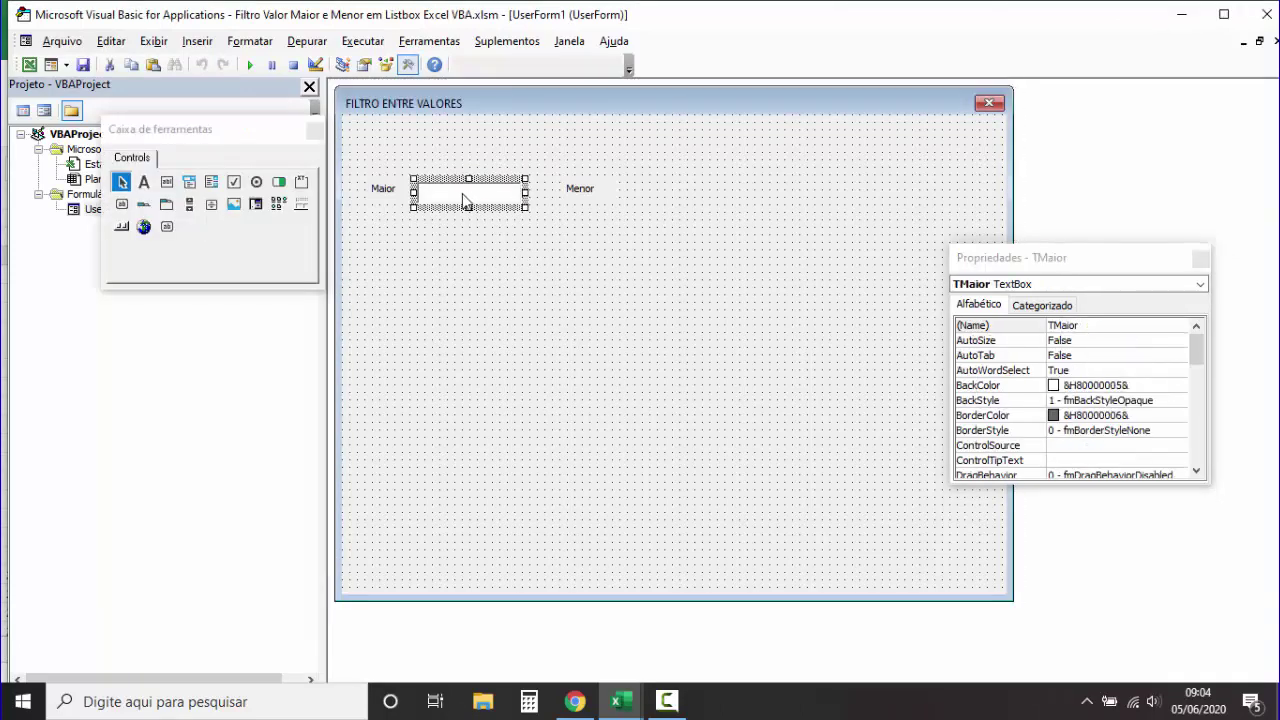
key("ctrl+v")
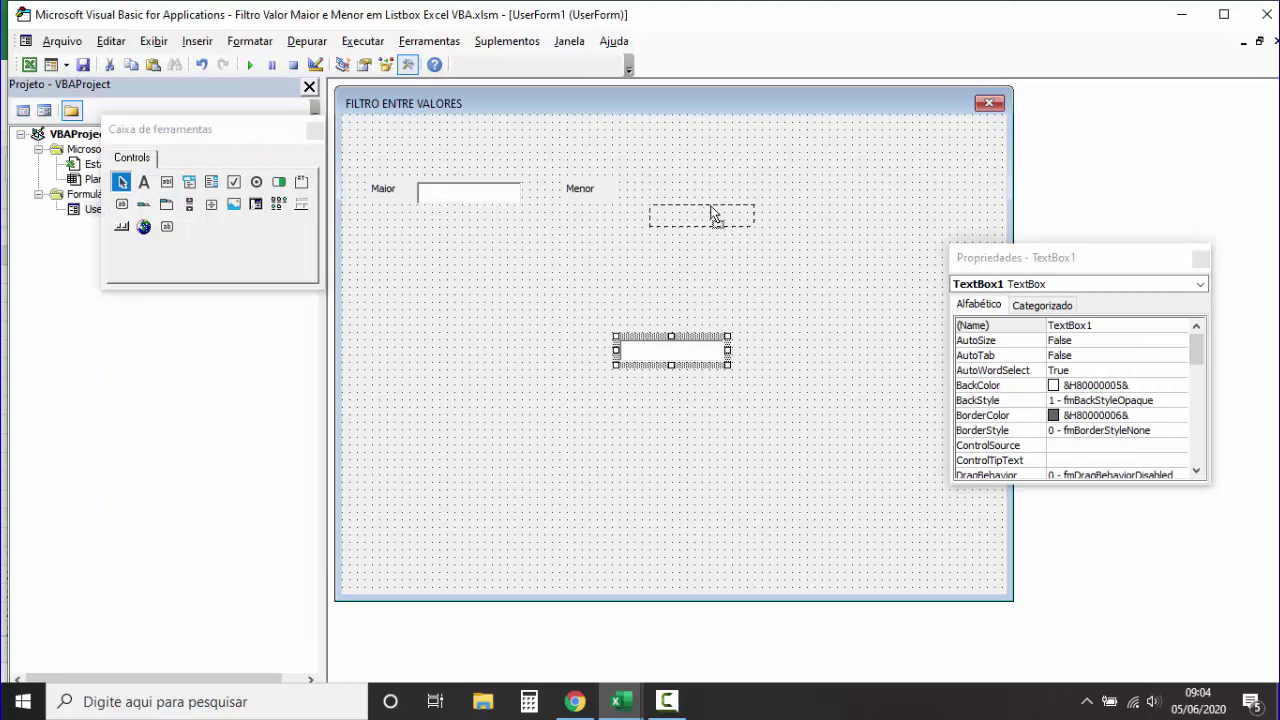
left_click_drag(713, 215, 682, 192)
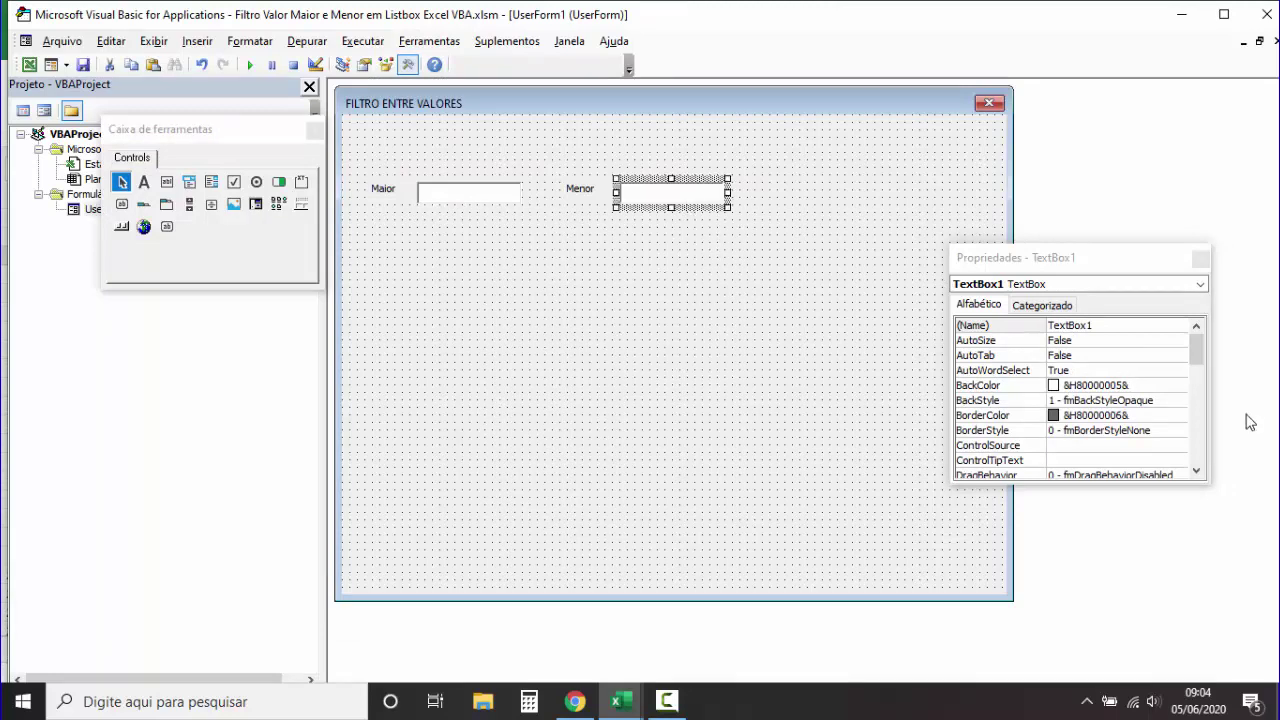
left_click_drag(1107, 325, 1057, 322)
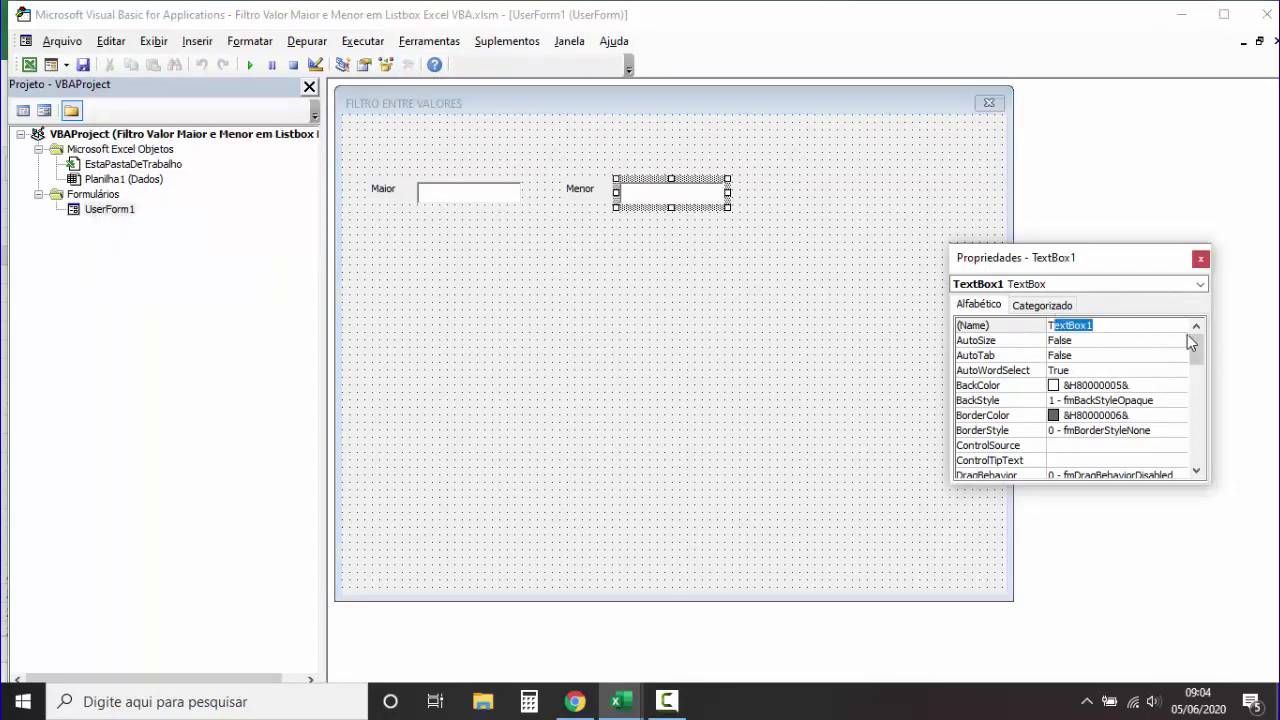
type("Me")
type("nor")
left_click(632, 345)
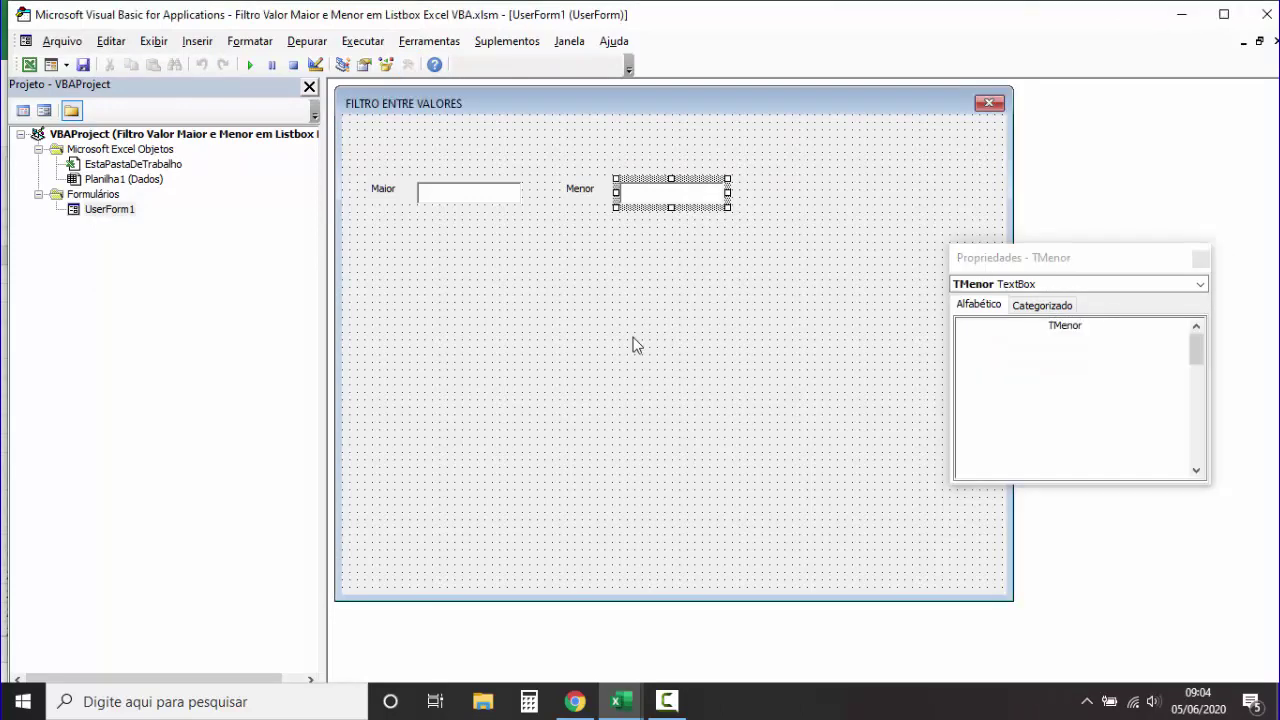
Step: Select both labels and both text boxes and move the row up to the form's top
left_click(395, 200)
left_click(485, 208, "ctrl")
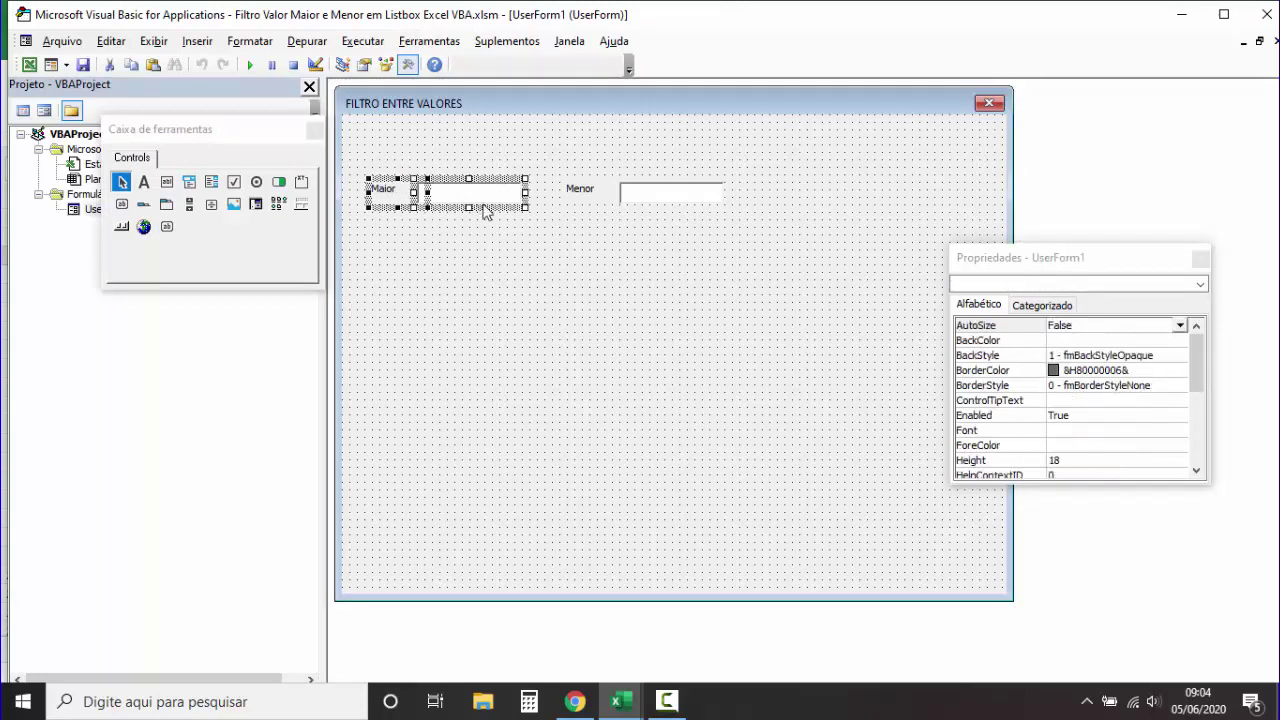
left_click(590, 205, "ctrl")
left_click(688, 205, "ctrl")
left_click_drag(688, 205, 681, 165)
left_click(657, 218)
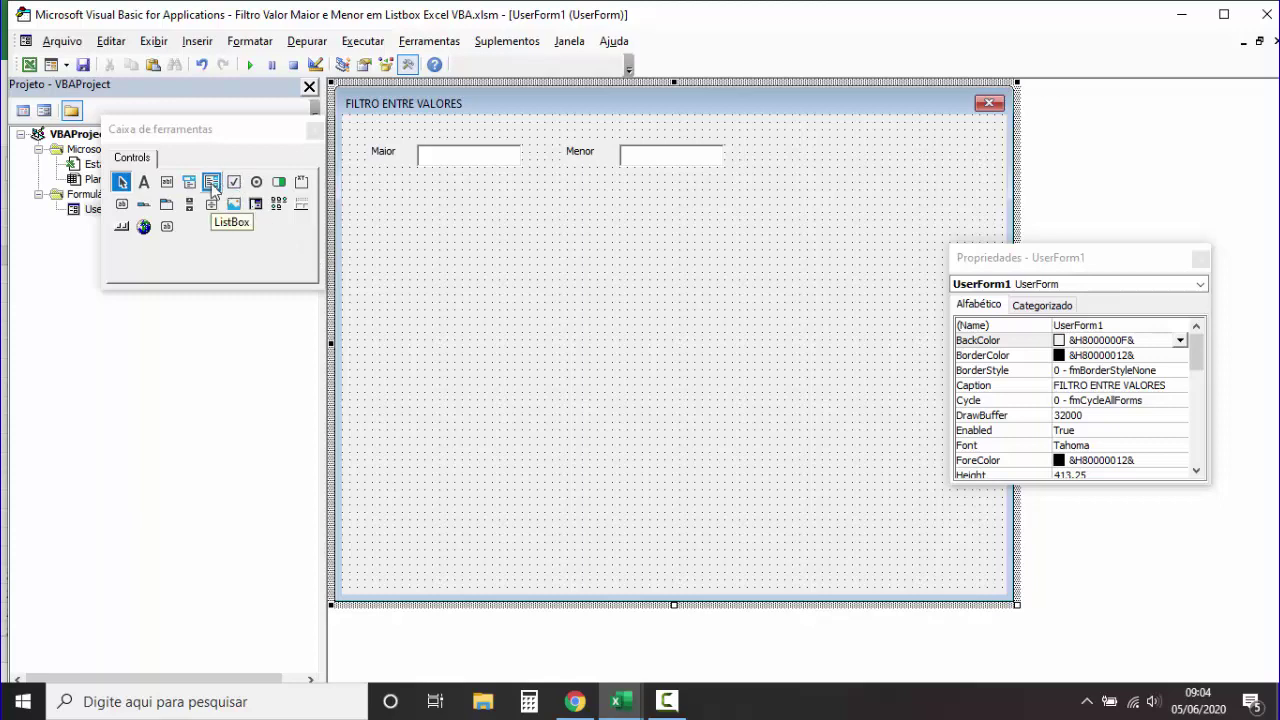
Step: Draw ListBox1 below the Maior/Menor fields and stretch it down to fill the form
mouse_move(212, 188)
left_mouse_down()
mouse_move(416, 241)
mouse_move(969, 254)
left_mouse_up()
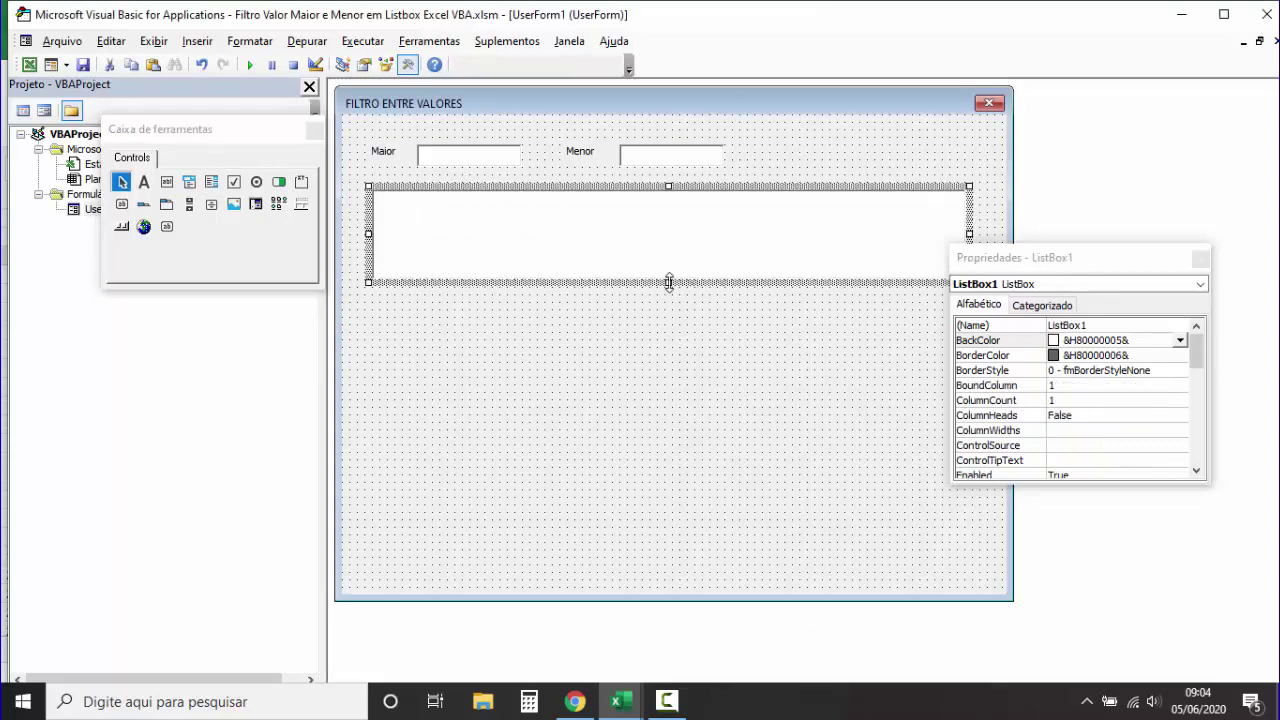
left_click_drag(669, 282, 659, 550)
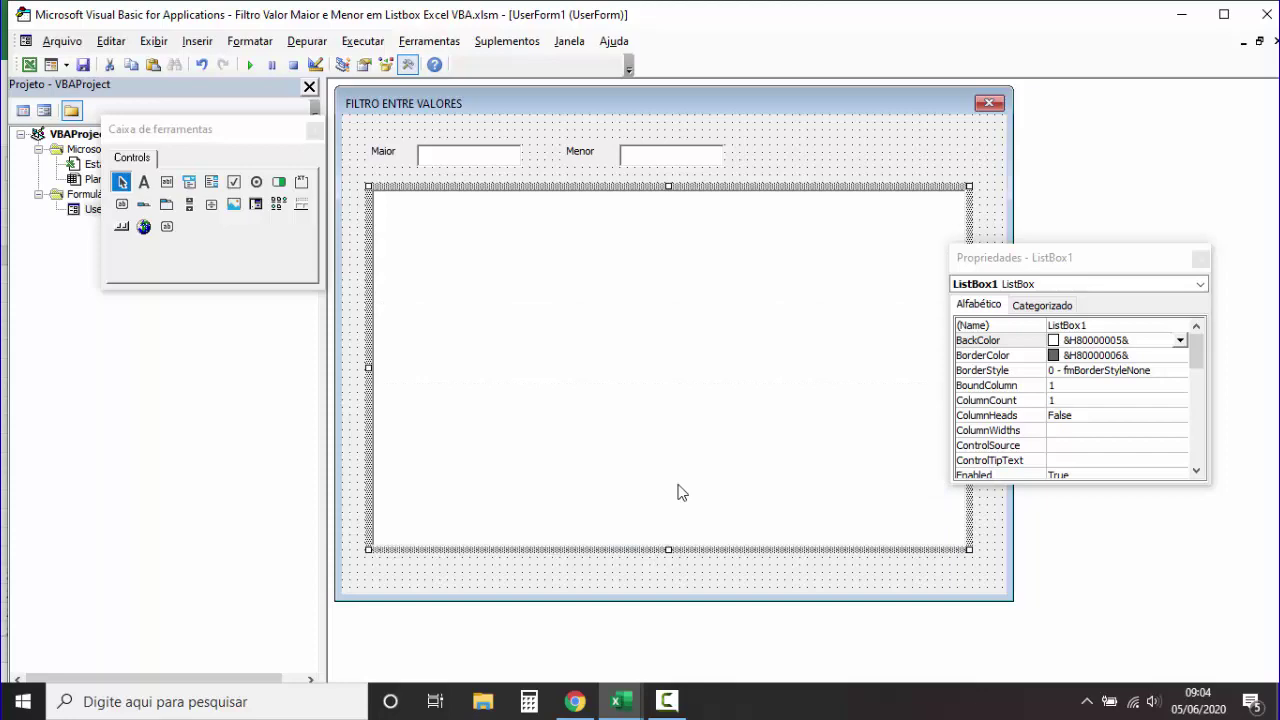
Step: Check the four data columns COD to VALOR in Excel and set ListBox1 ColumnCount to 4
left_click(821, 155)
left_click(702, 284)
left_click(29, 65)
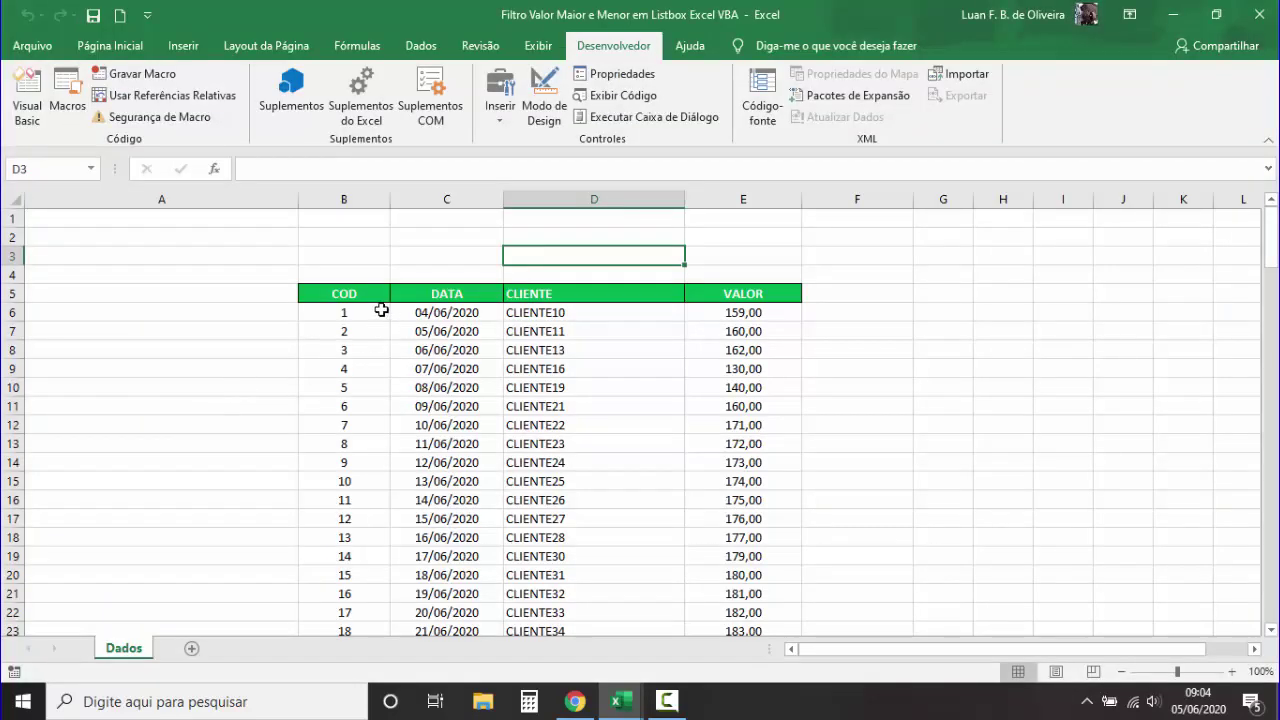
left_click_drag(351, 292, 757, 292)
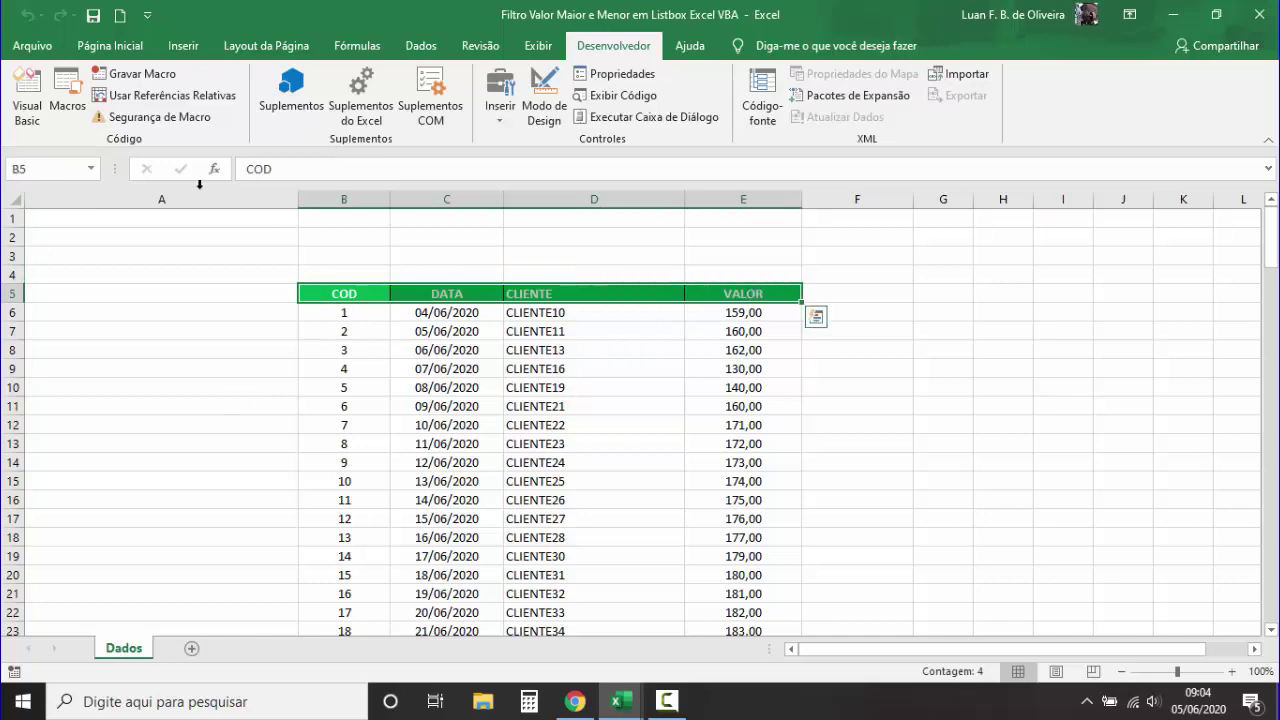
left_click(27, 100)
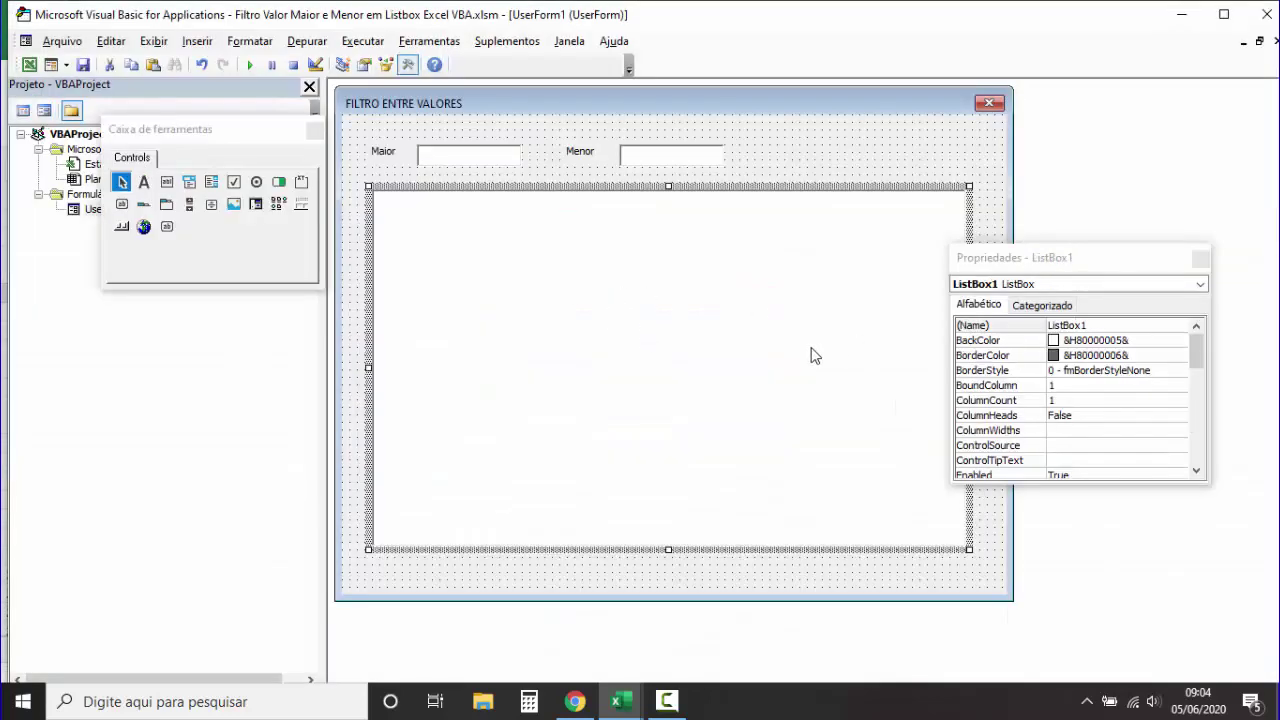
left_click(668, 302)
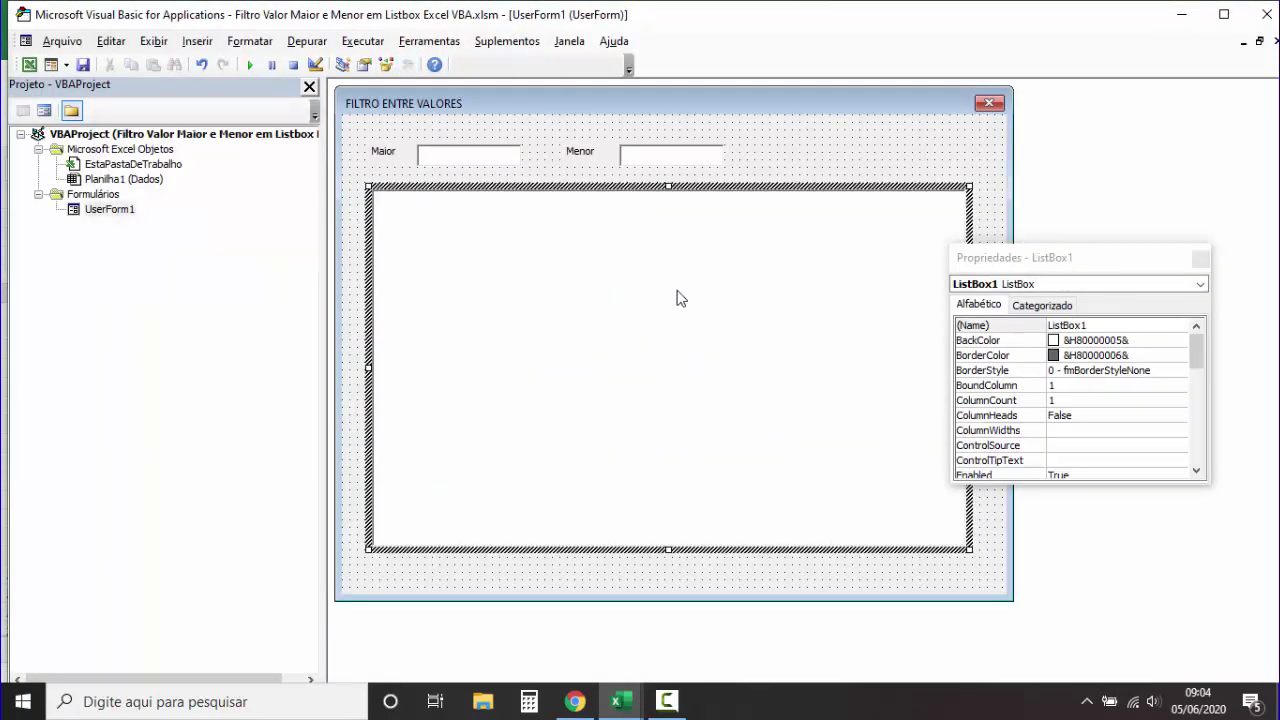
left_click(1065, 400)
left_click(1065, 400)
type("4")
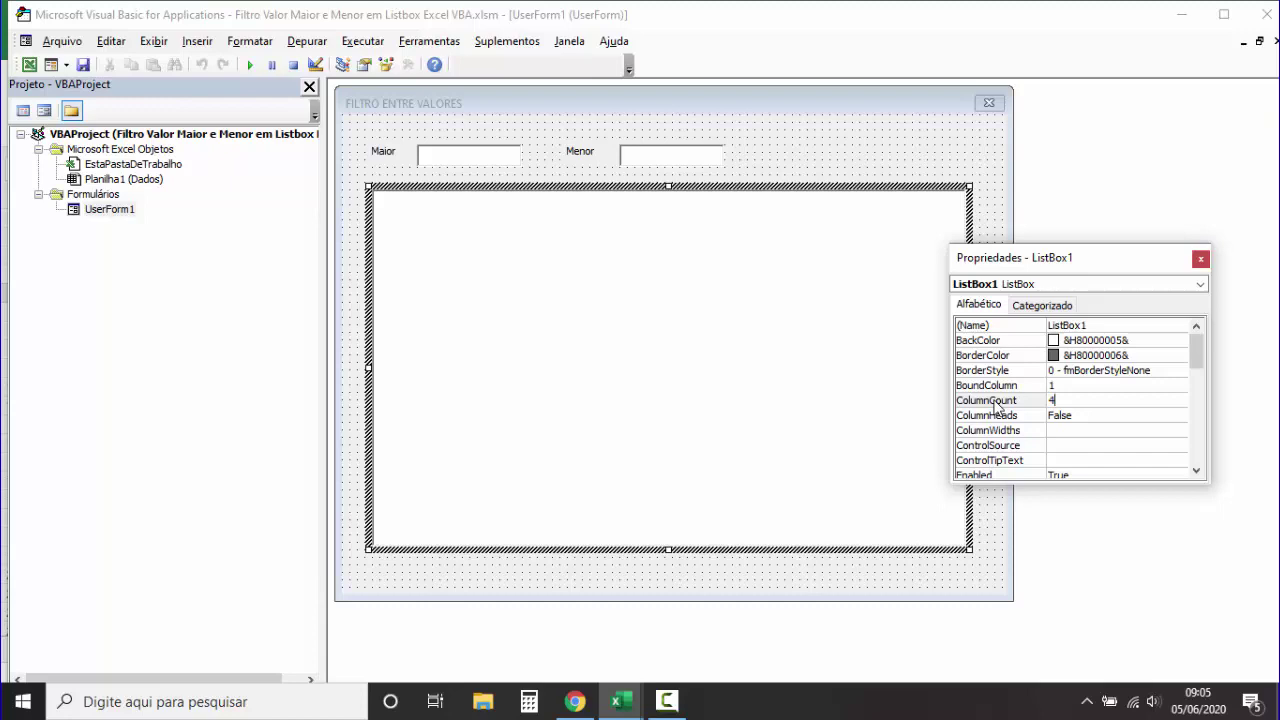
left_click(725, 582)
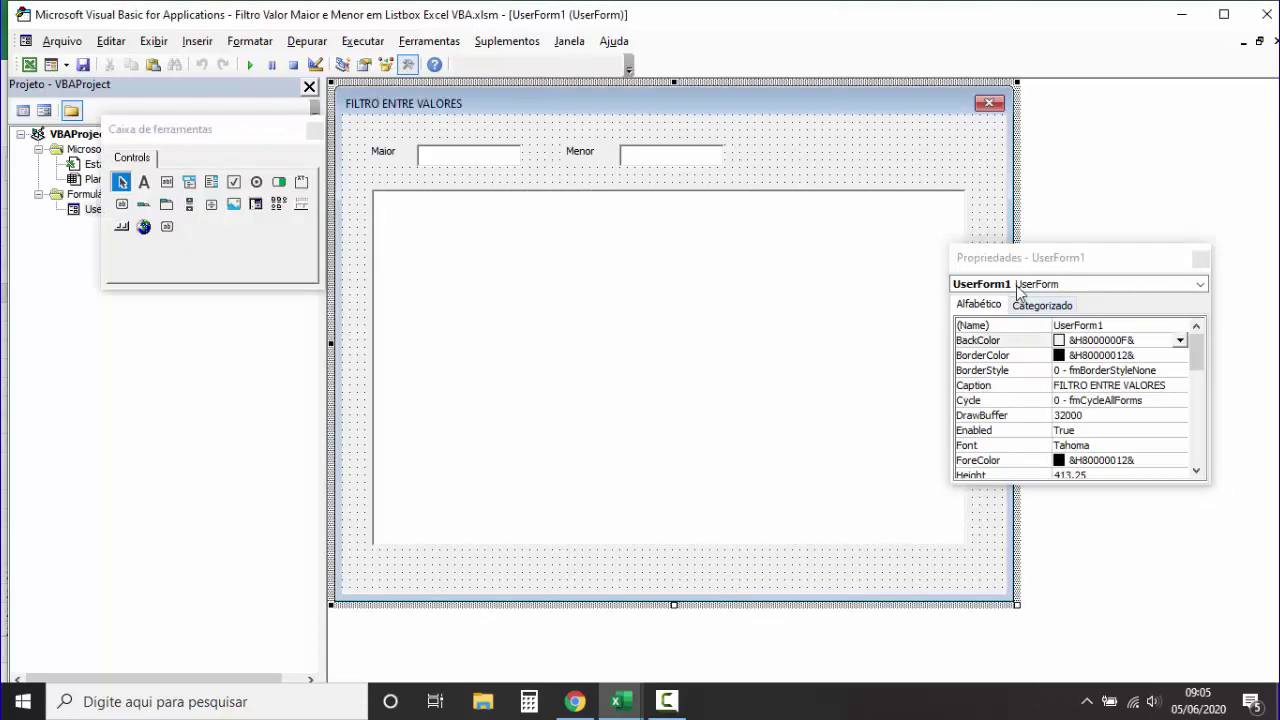
left_click(851, 285)
left_click(1050, 400)
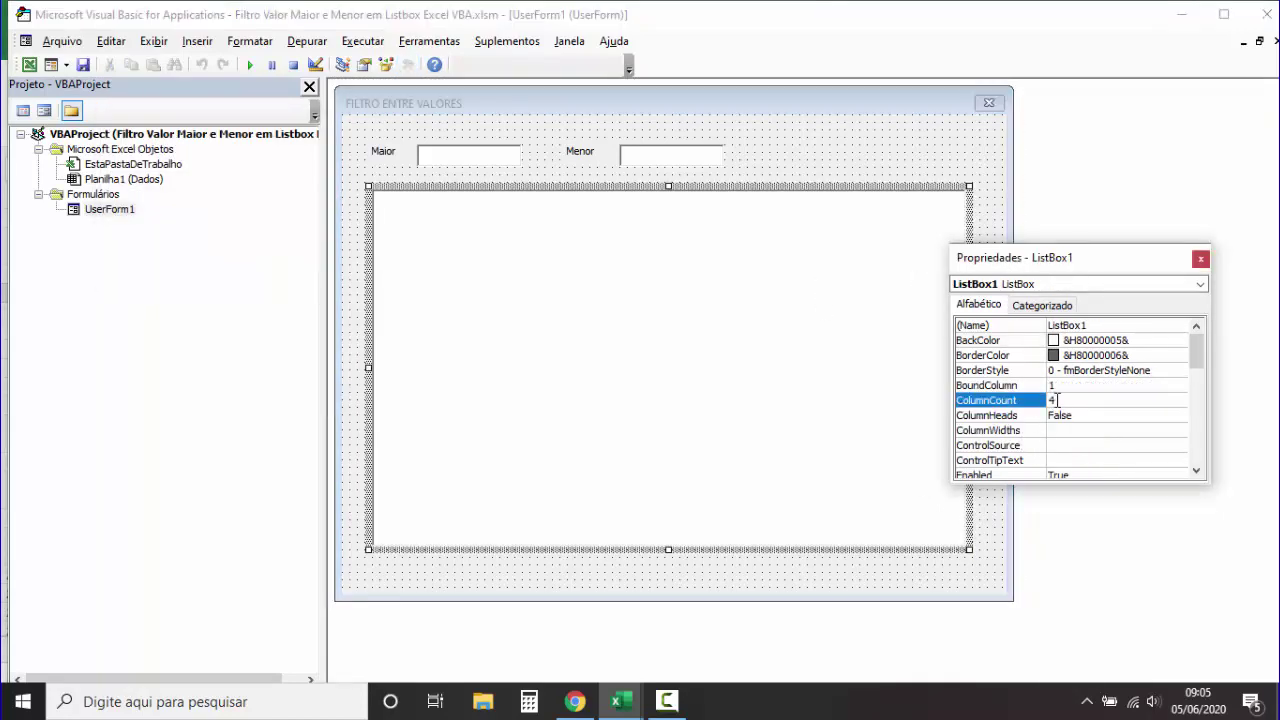
Step: Trim the form's right and bottom edges to height 399 and open its code window
left_click(833, 156)
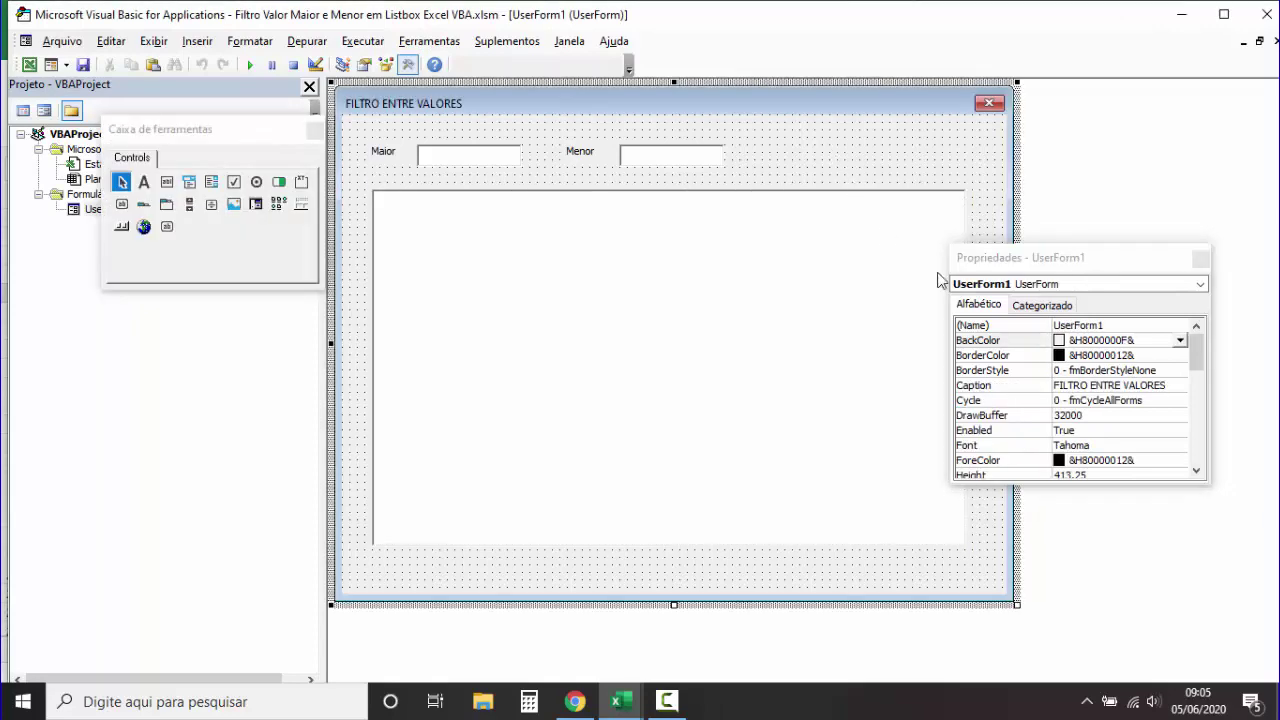
left_click_drag(1048, 271, 1153, 263)
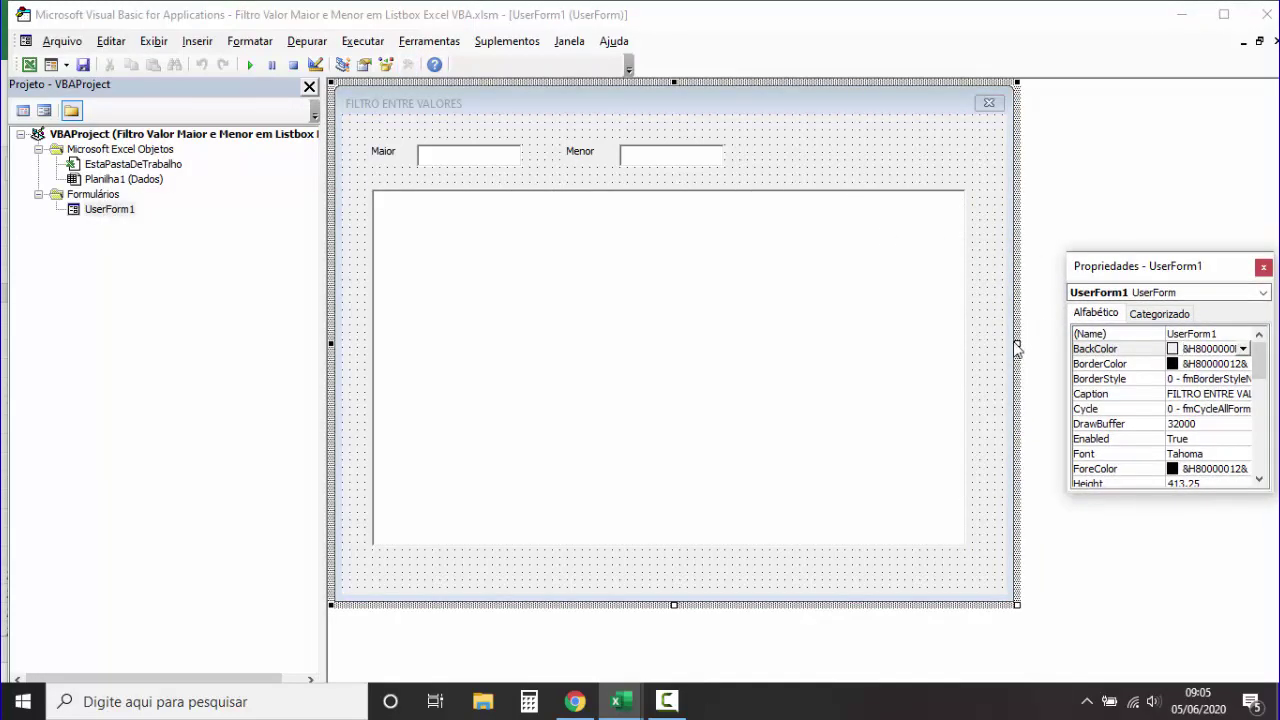
left_click_drag(1016, 343, 1003, 343)
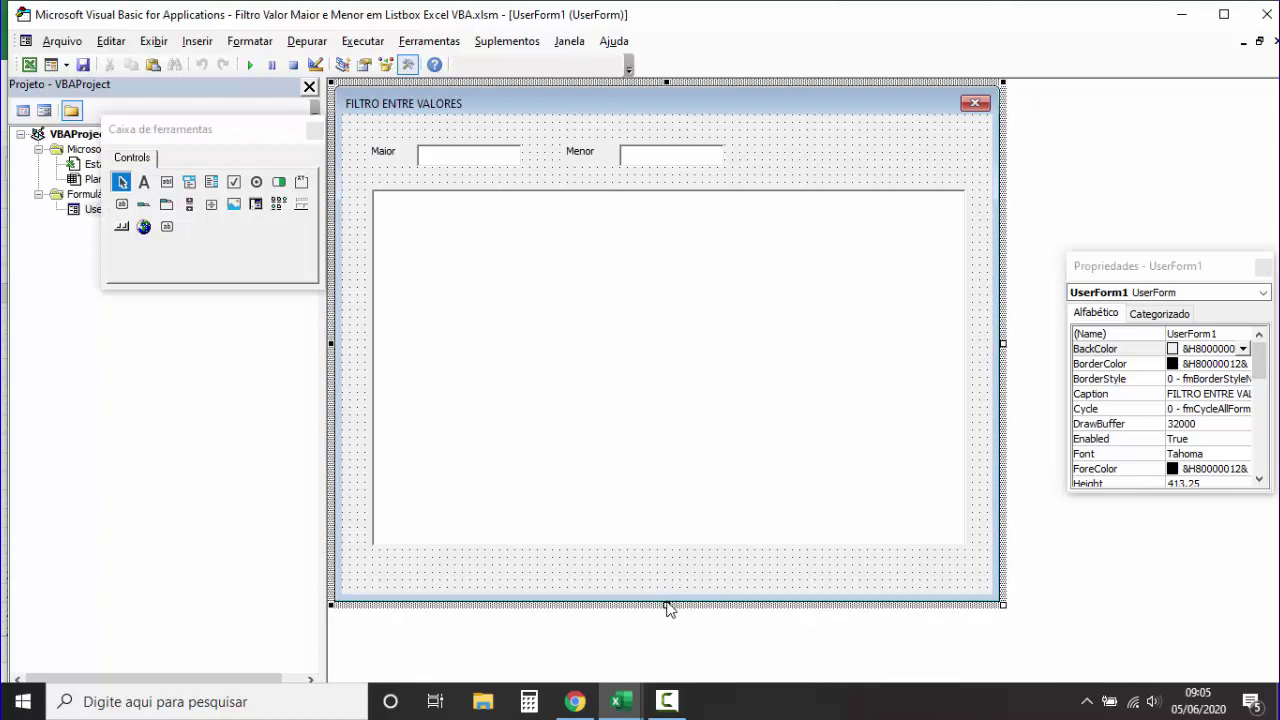
left_click_drag(668, 606, 666, 588)
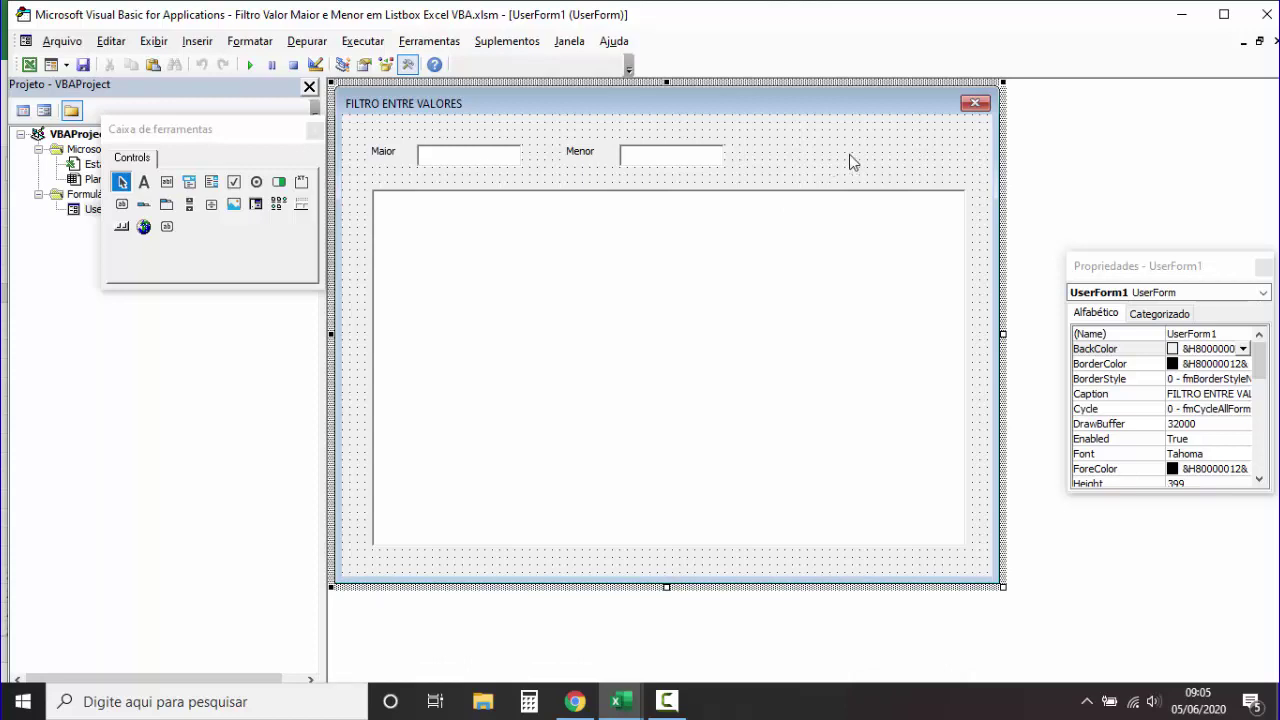
double_click(850, 160)
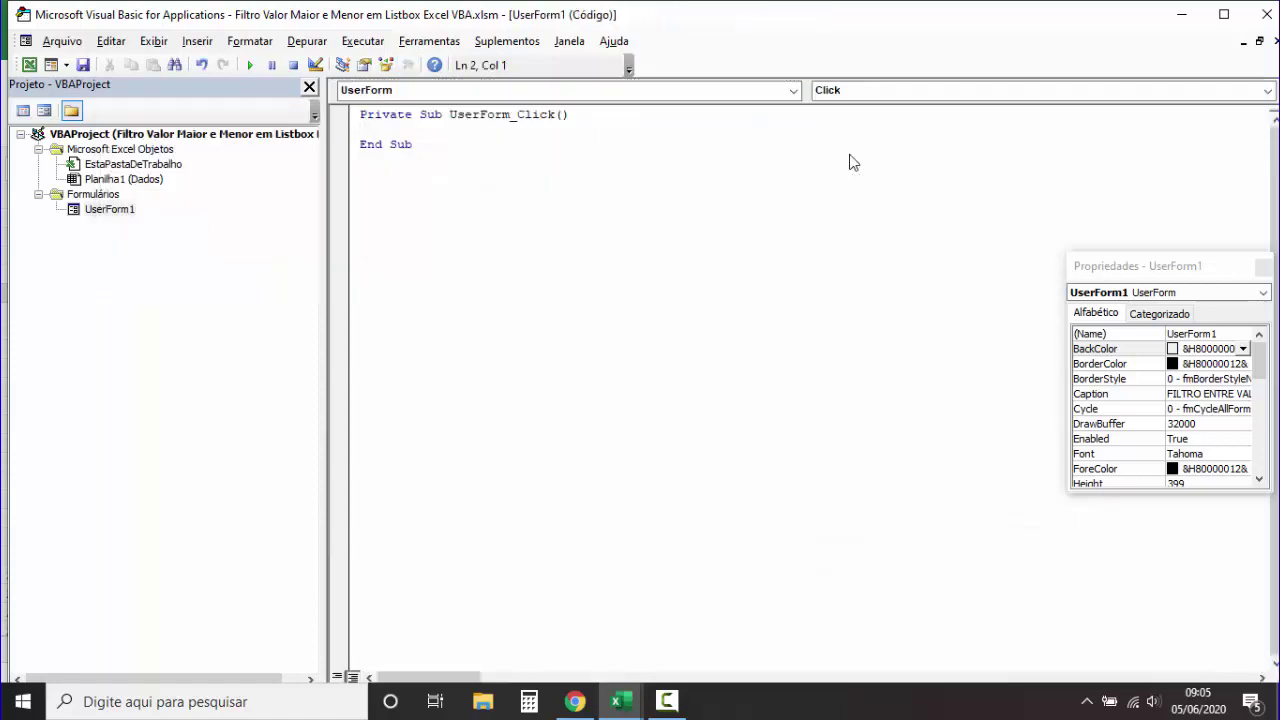
Step: Create Sub Filtro with On Error GoTo Erro, Exit Sub and an Erro label
left_click(375, 200)
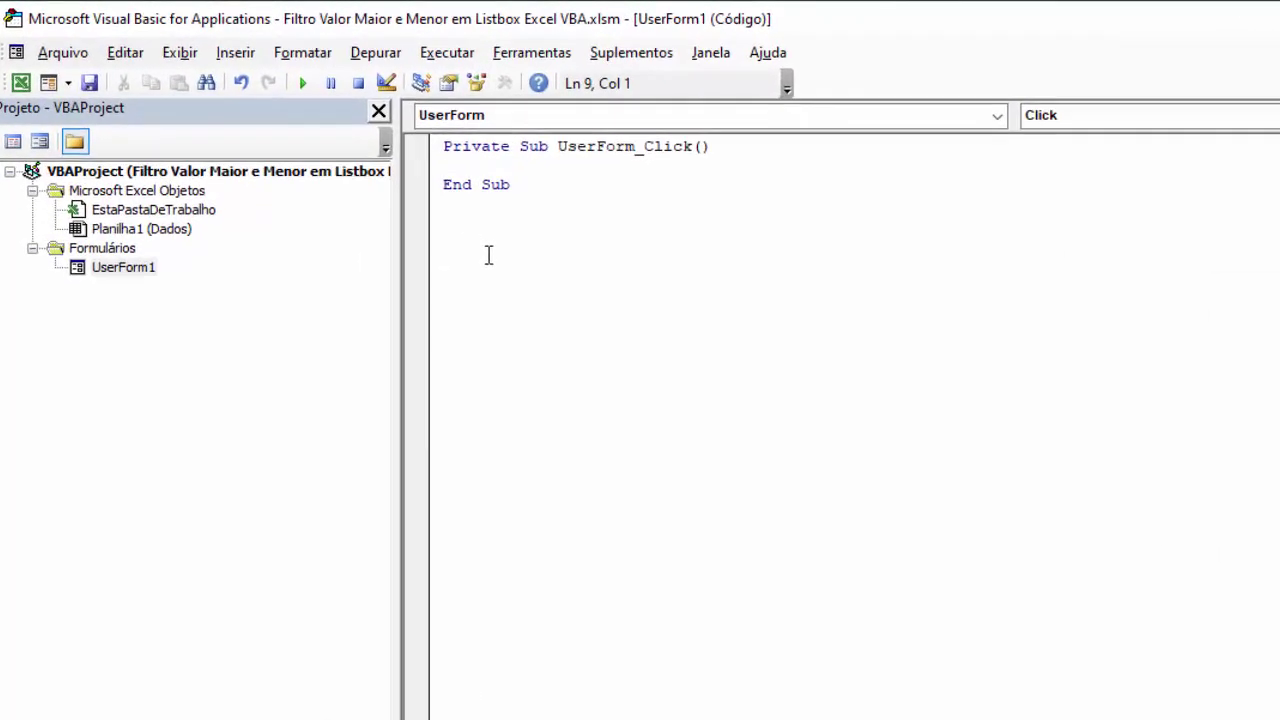
type("Sub Filt")
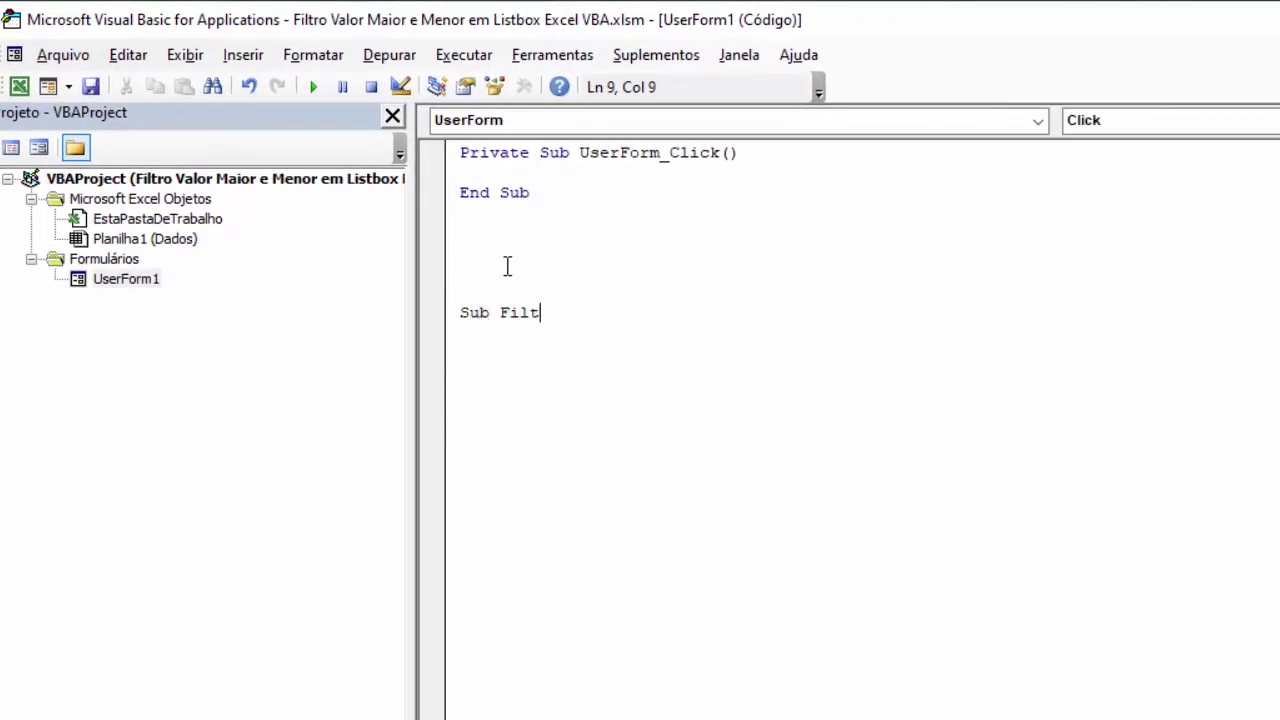
type("ro")
key("Return")
key("Return")
key("Return")
key("Return")
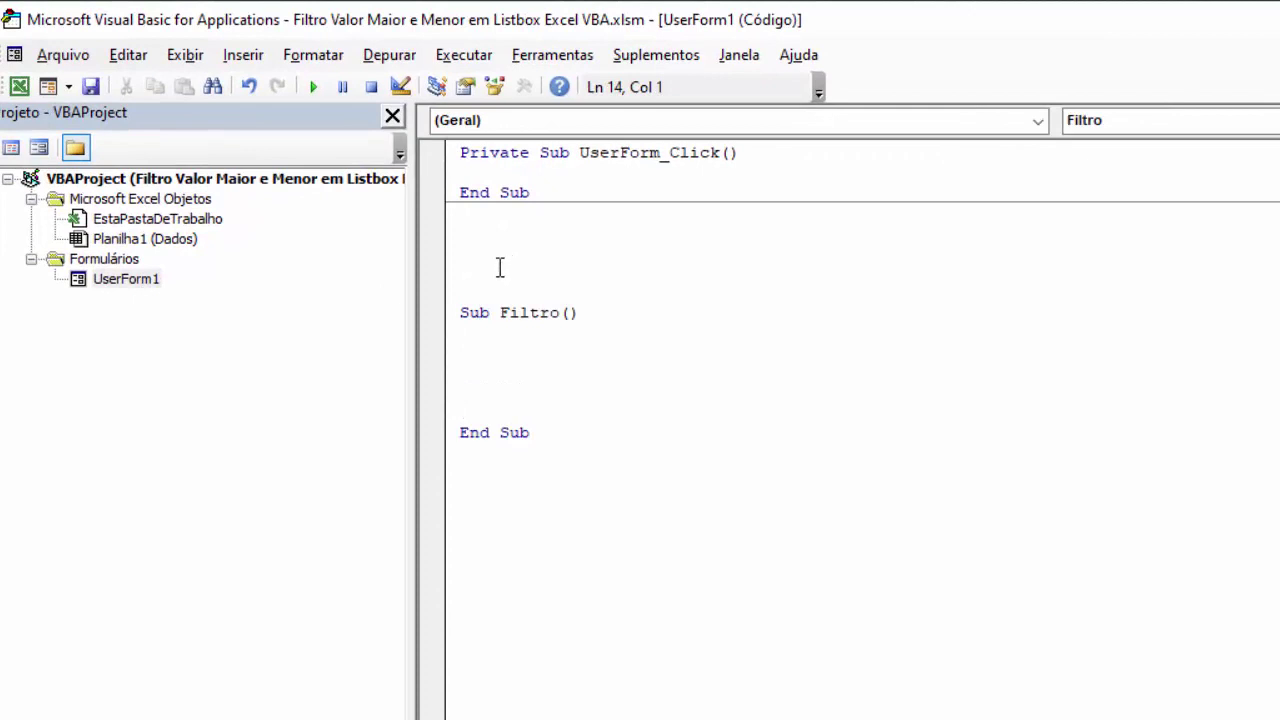
left_click(497, 344)
type("On erro")
type("r goto err")
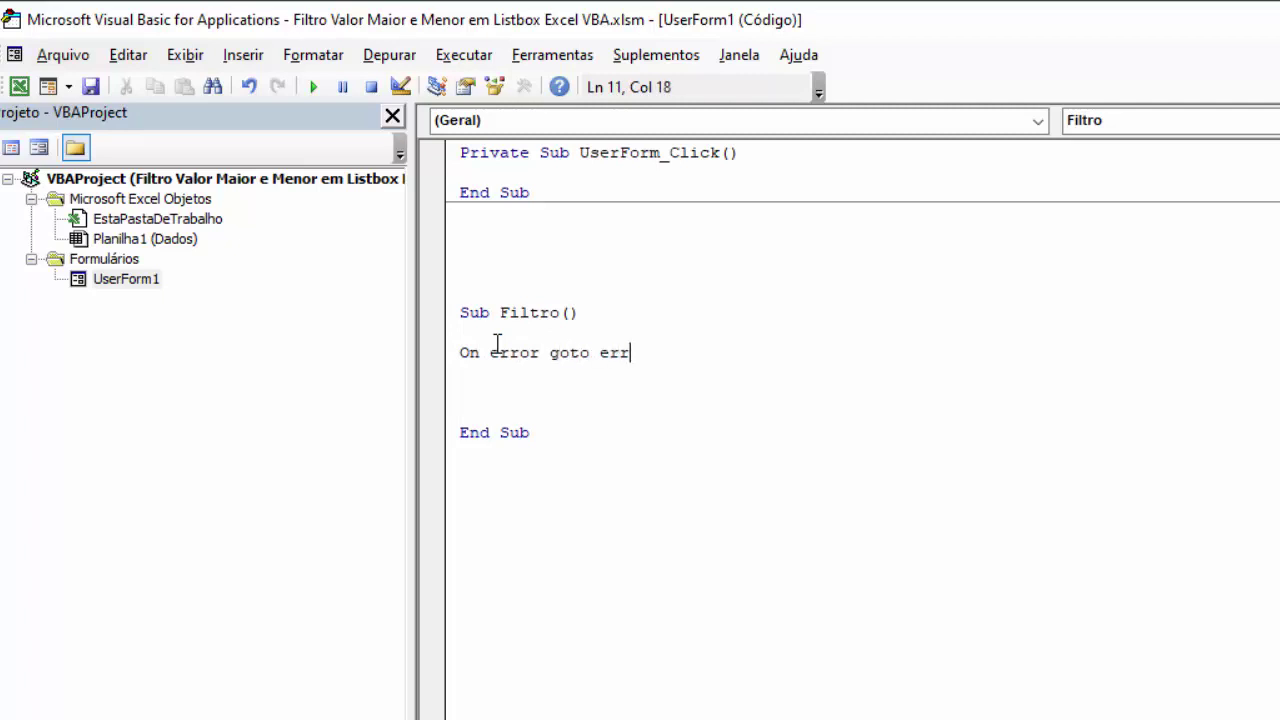
type("o")
key("Return")
key("Return")
key("Return")
type("E")
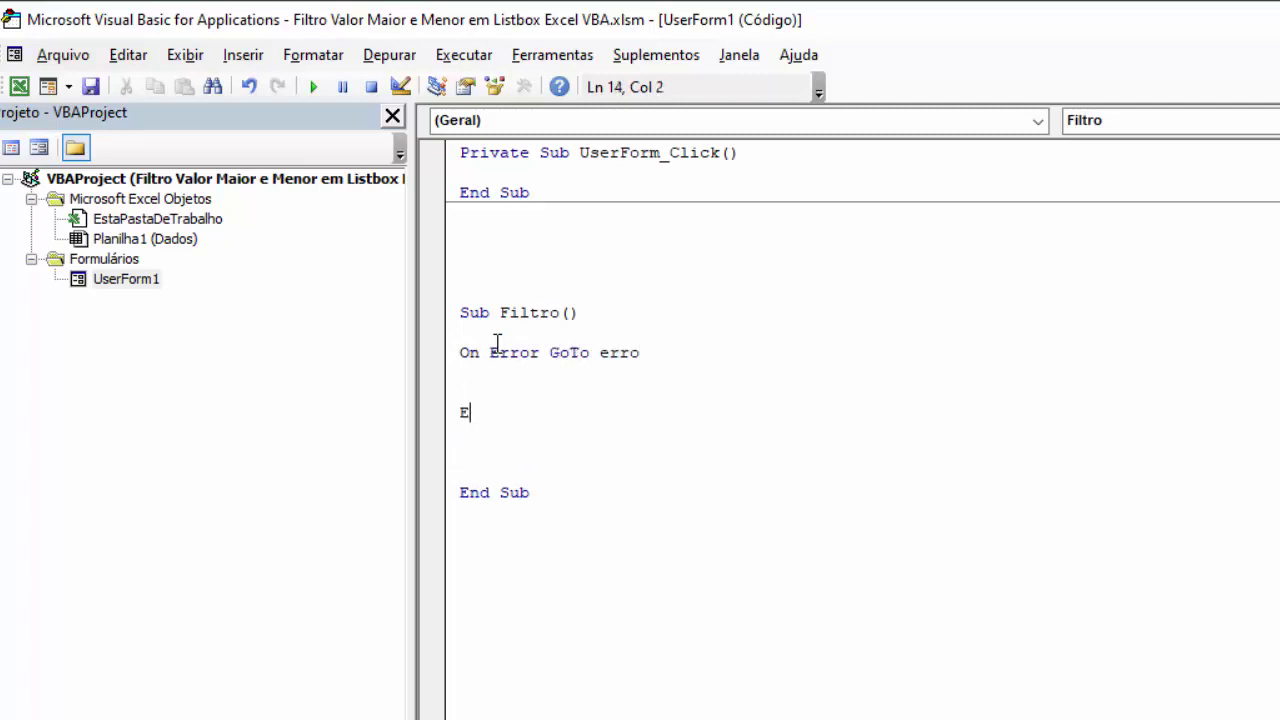
type("xit sub")
key("Return")
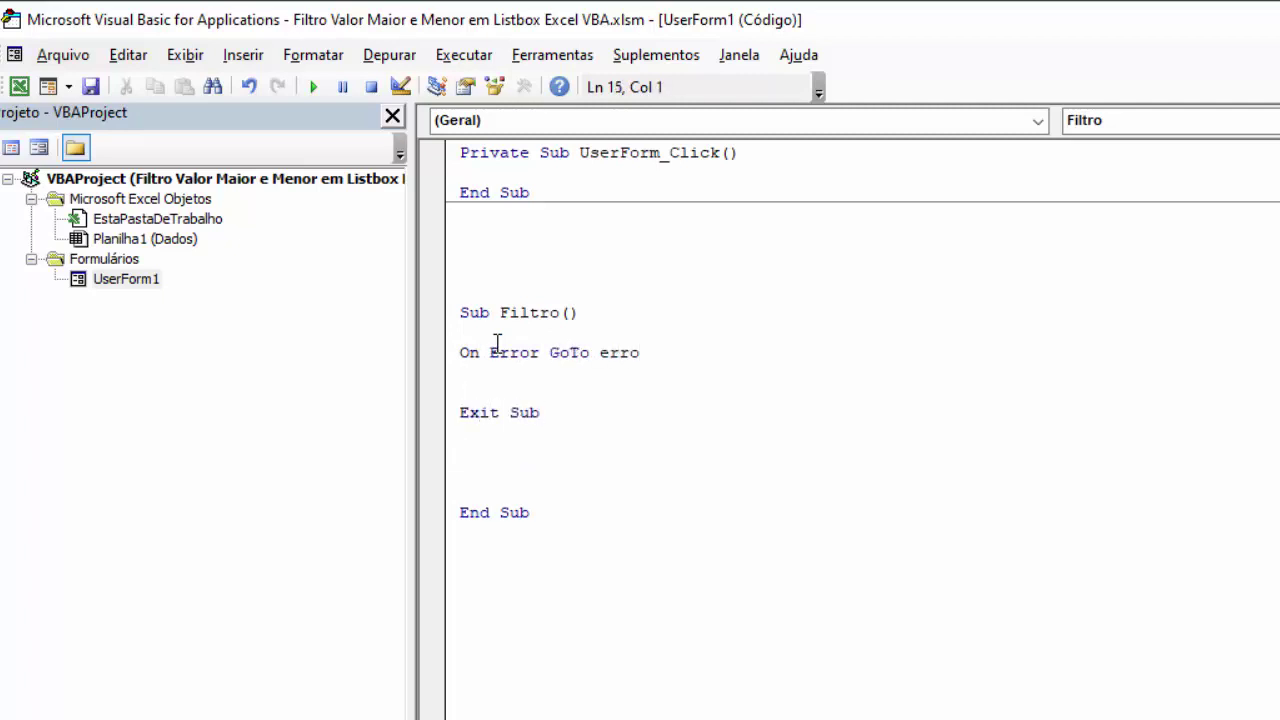
type("Erro:")
key("Return")
Step: Under Erro, add MsgBox "Erro!", vbCritical, "ERRO"
type("Msgbox ")
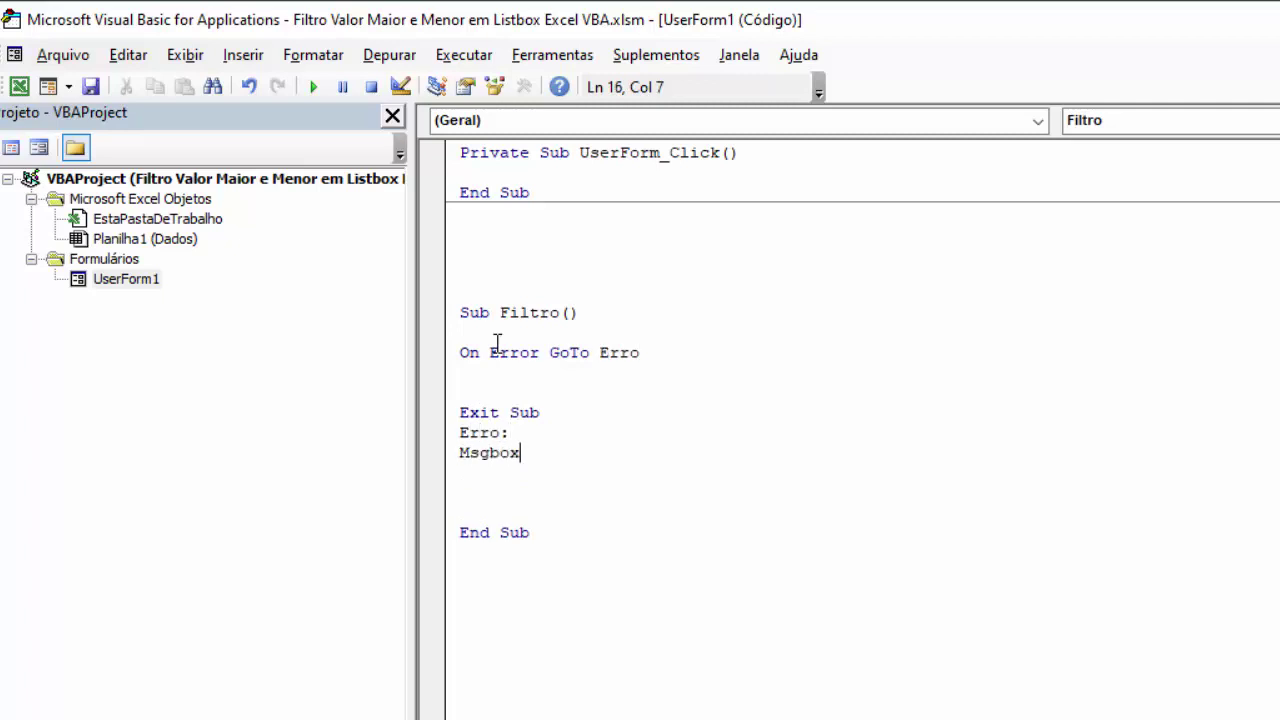
type("\"\"")
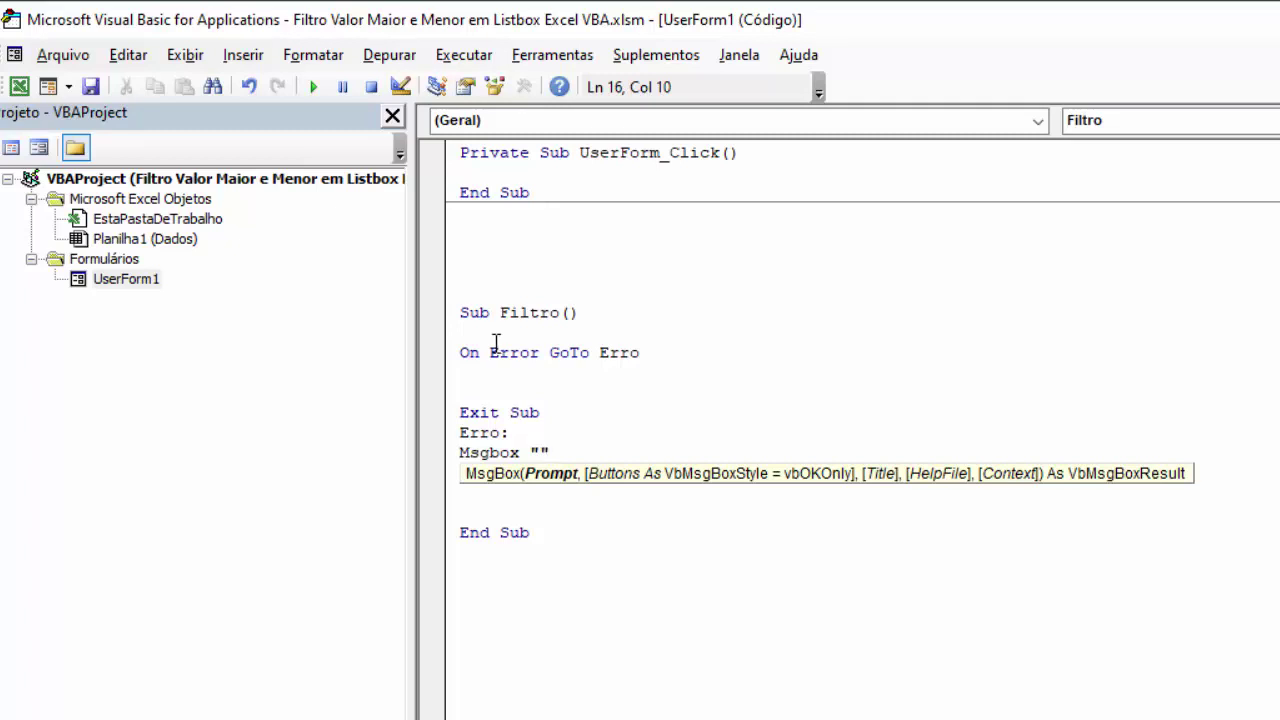
key("Left")
type("E")
type("rro!")
left_click(620, 452)
type(",v")
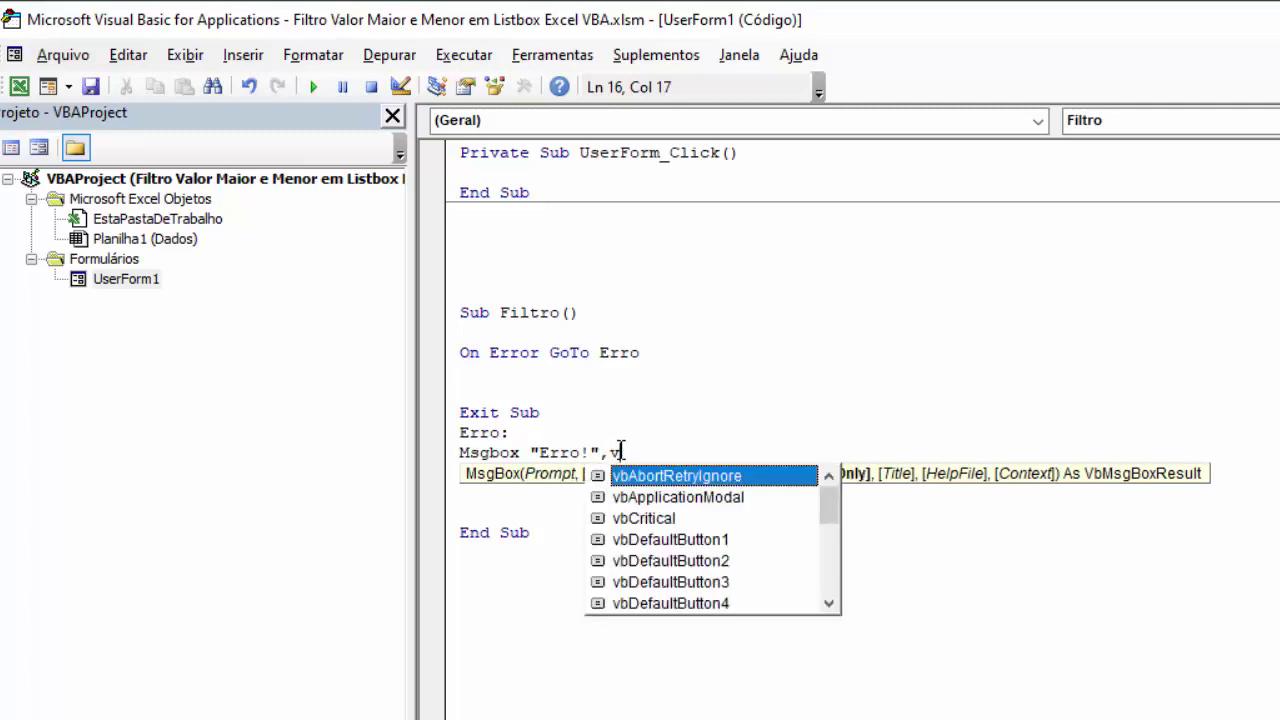
type("bc")
key("BackSpace")
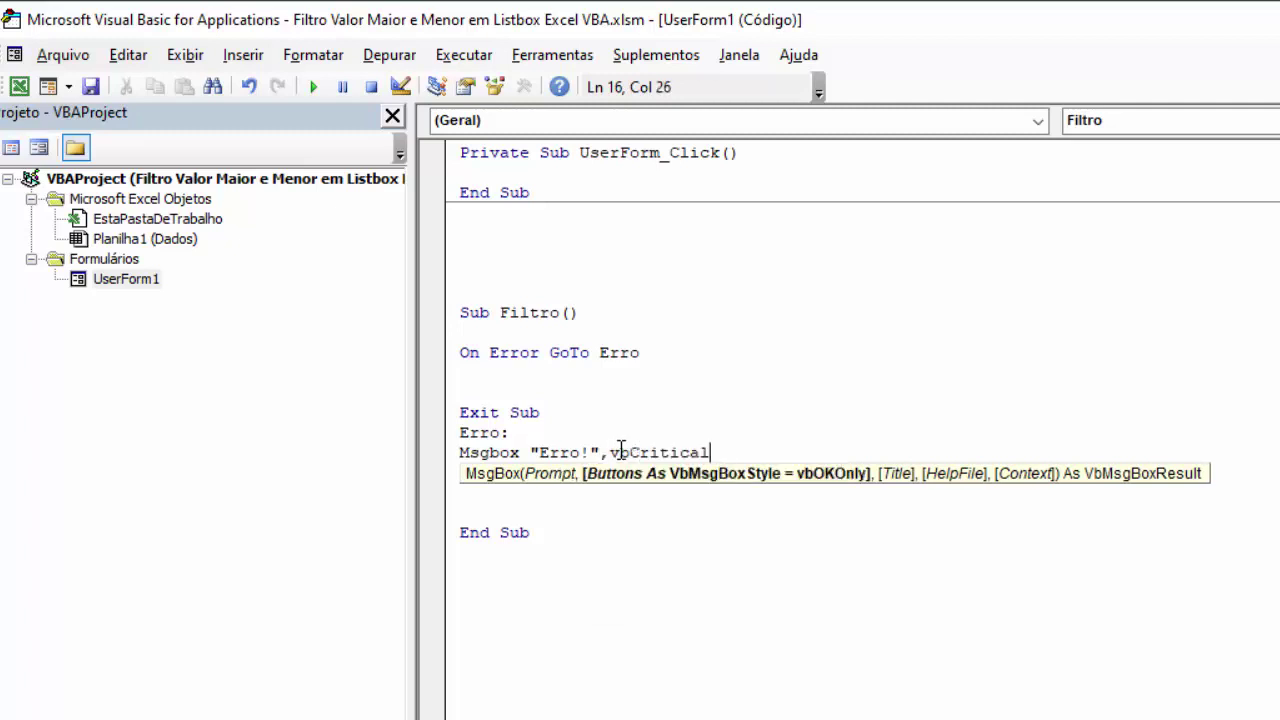
type(", \"\"")
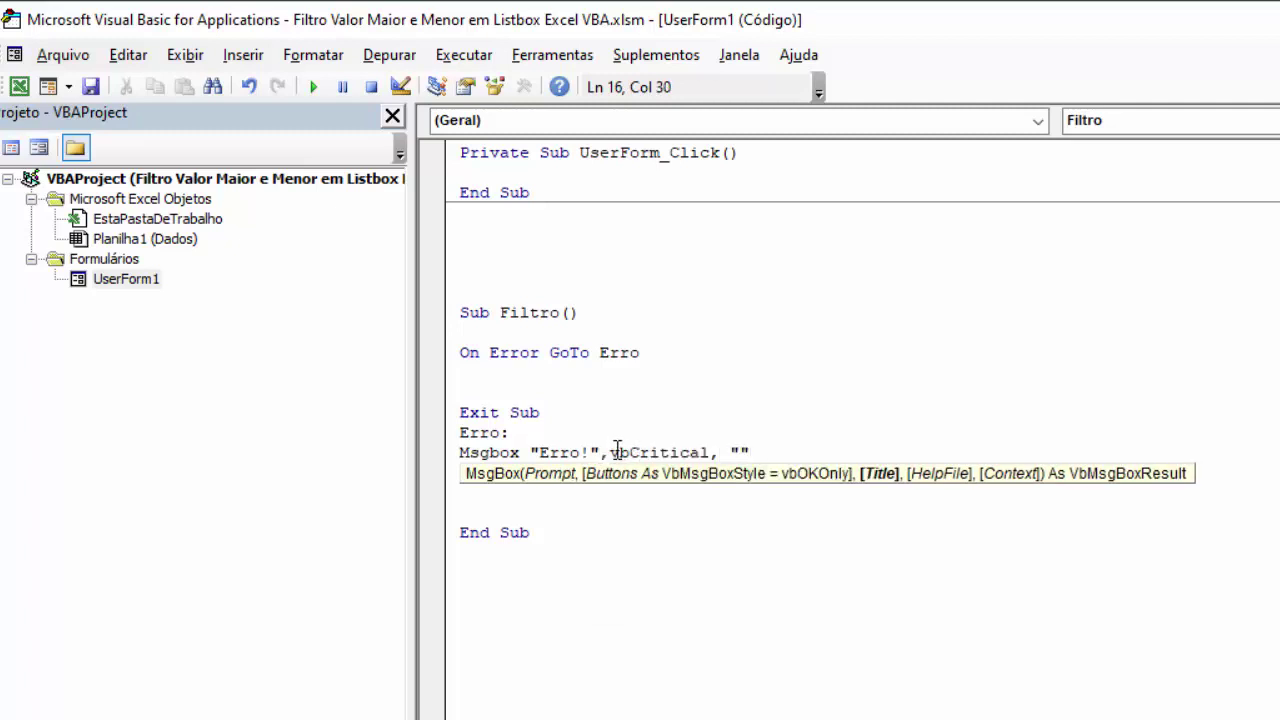
left_click(740, 452)
type("ERRO")
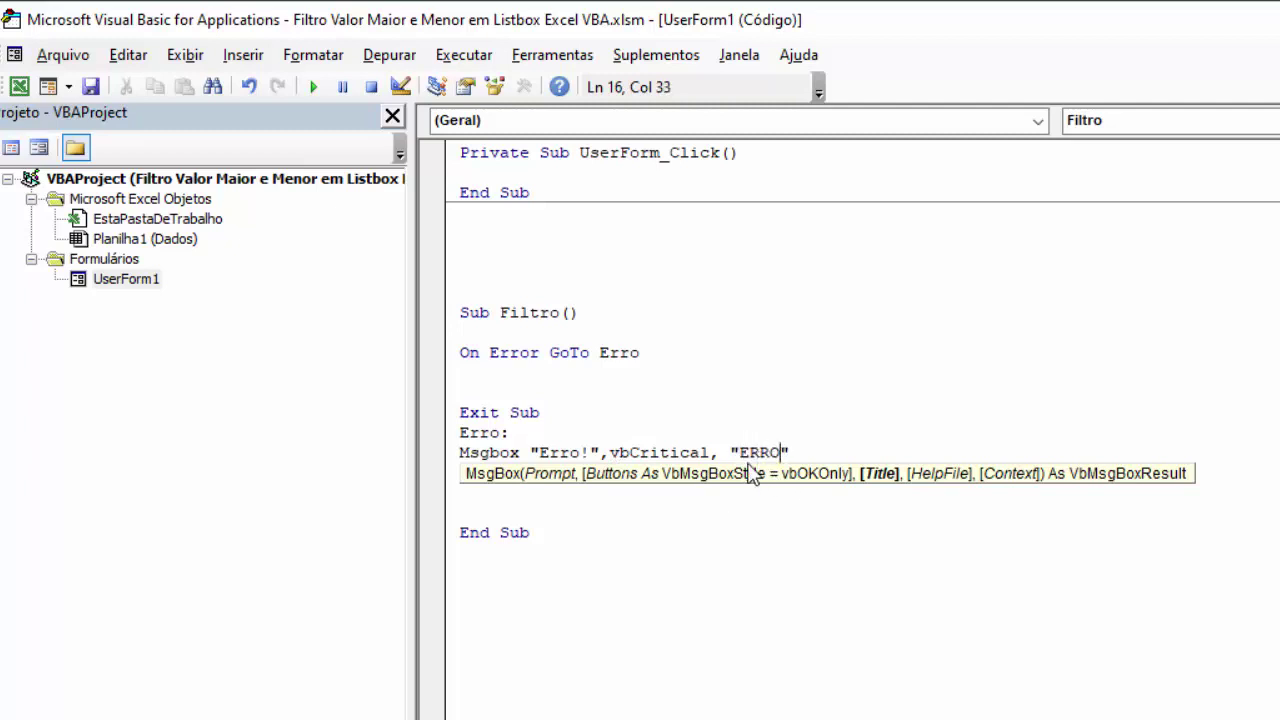
left_click(505, 393)
Step: Add blank lines and declare Dim linha, linhalistbox, Busca, Maior, Menor As Double in Filtro
key("Return")
key("Return")
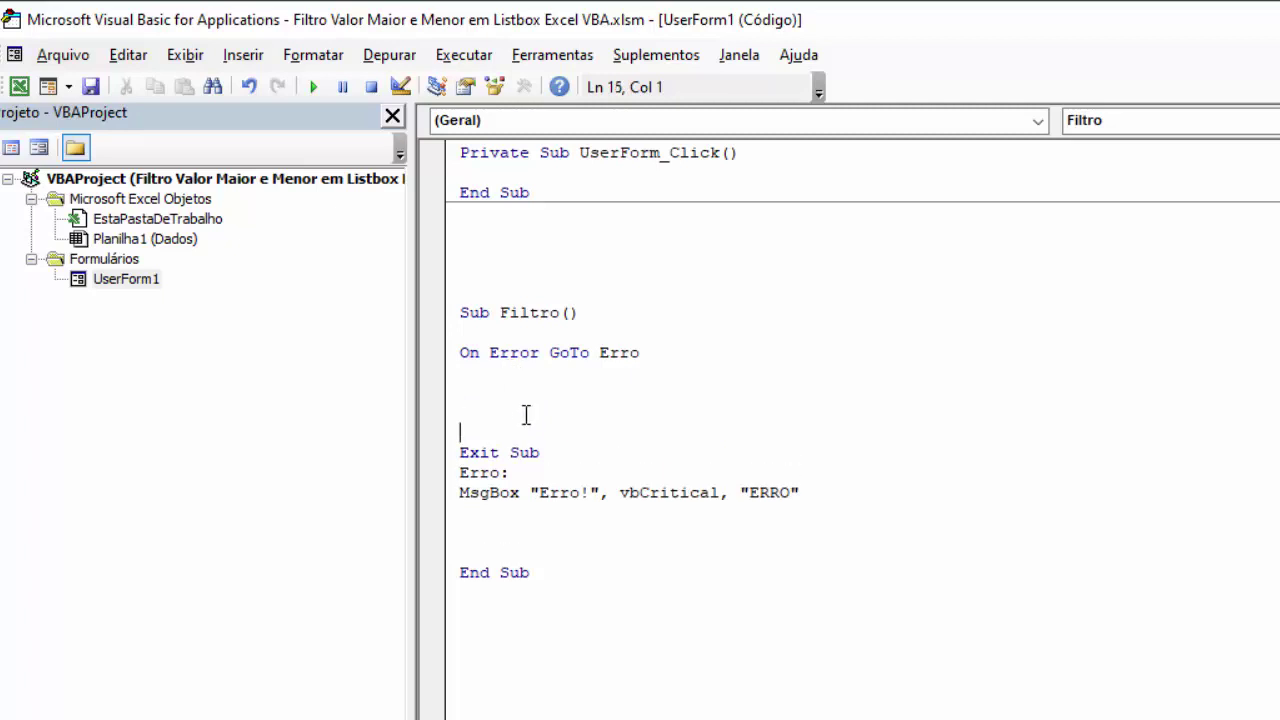
key("Return")
key("Return")
key("Return")
left_click(477, 410)
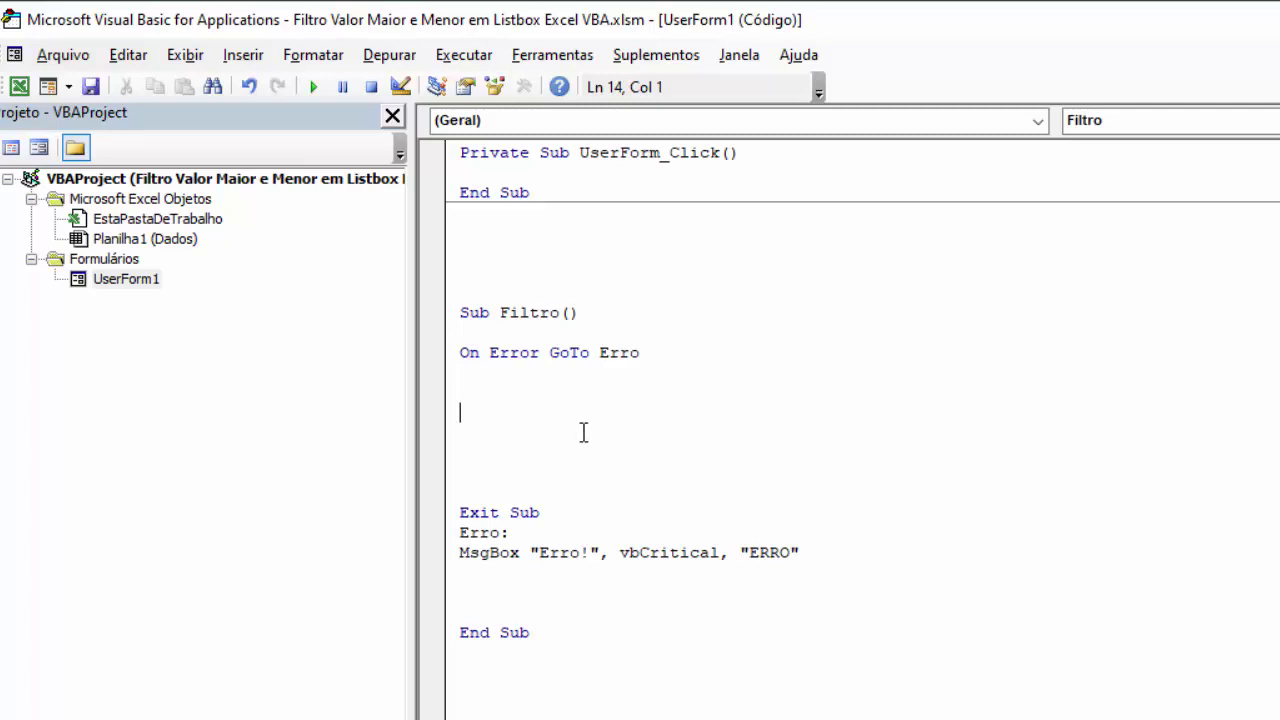
type("Dim ")
type("linha")
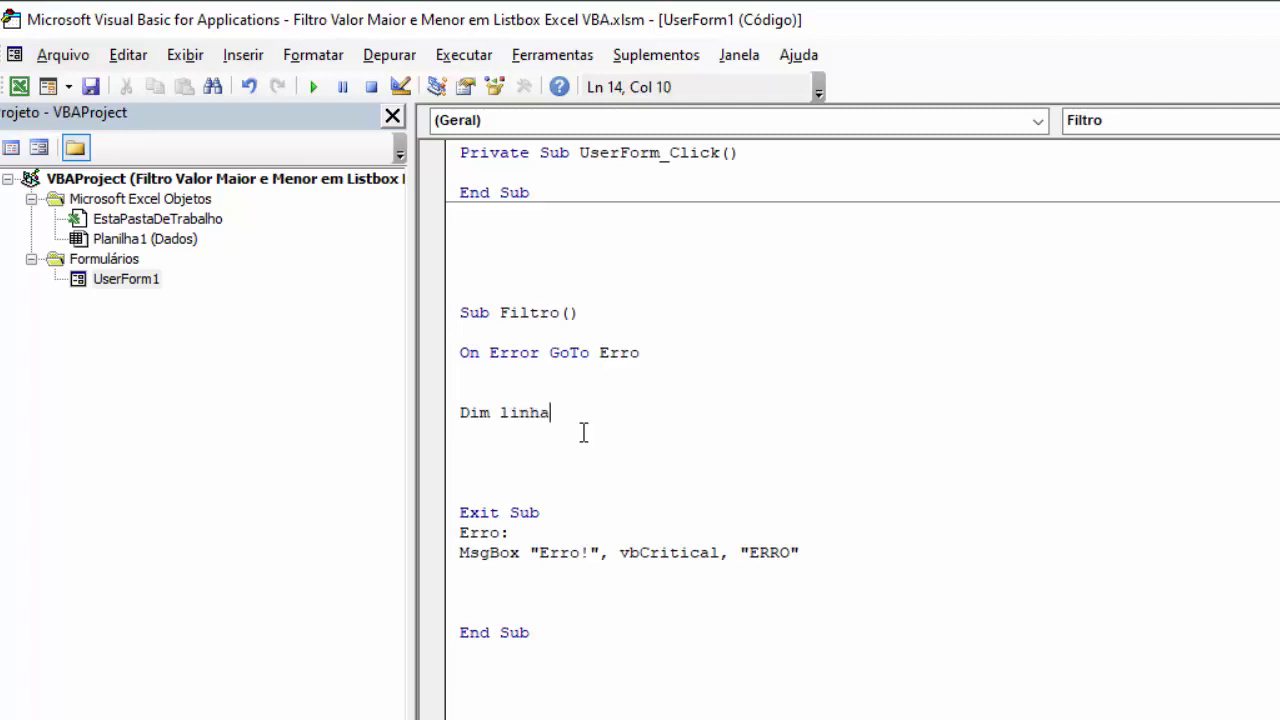
type(", l")
type("inhalis")
type("tbox")
type(", B")
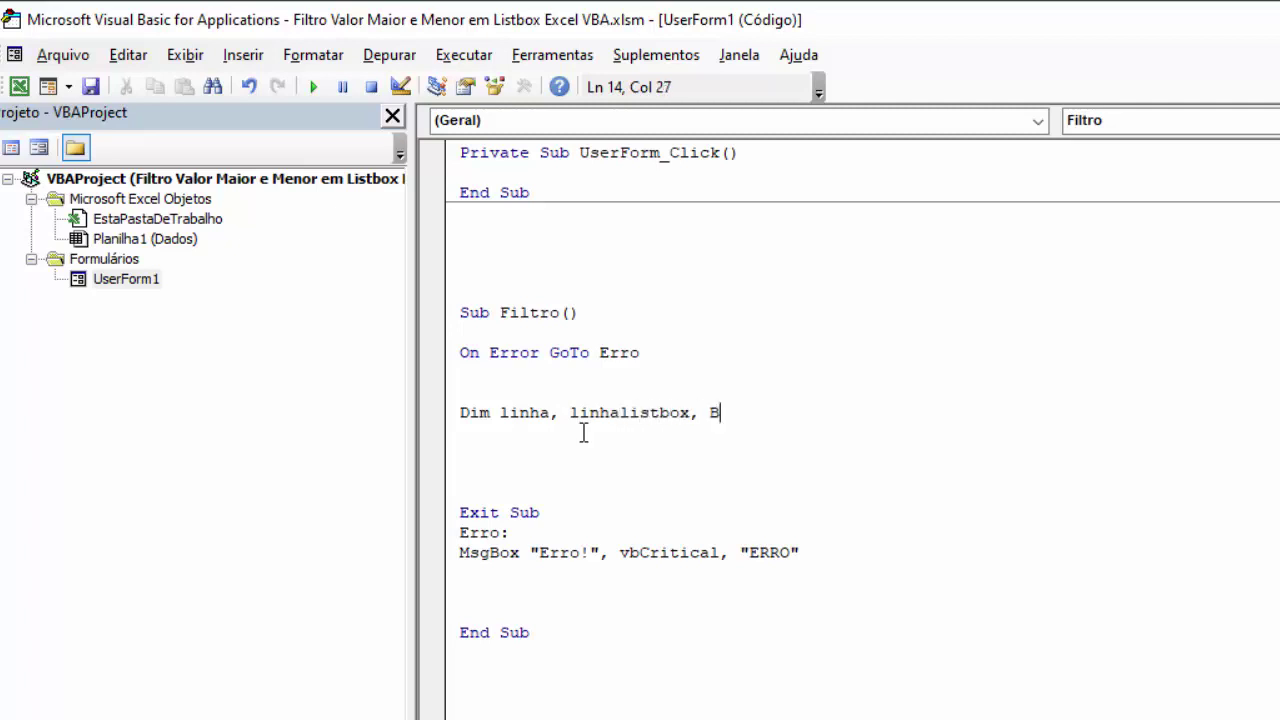
type("usca")
type(", Ma")
type("ior")
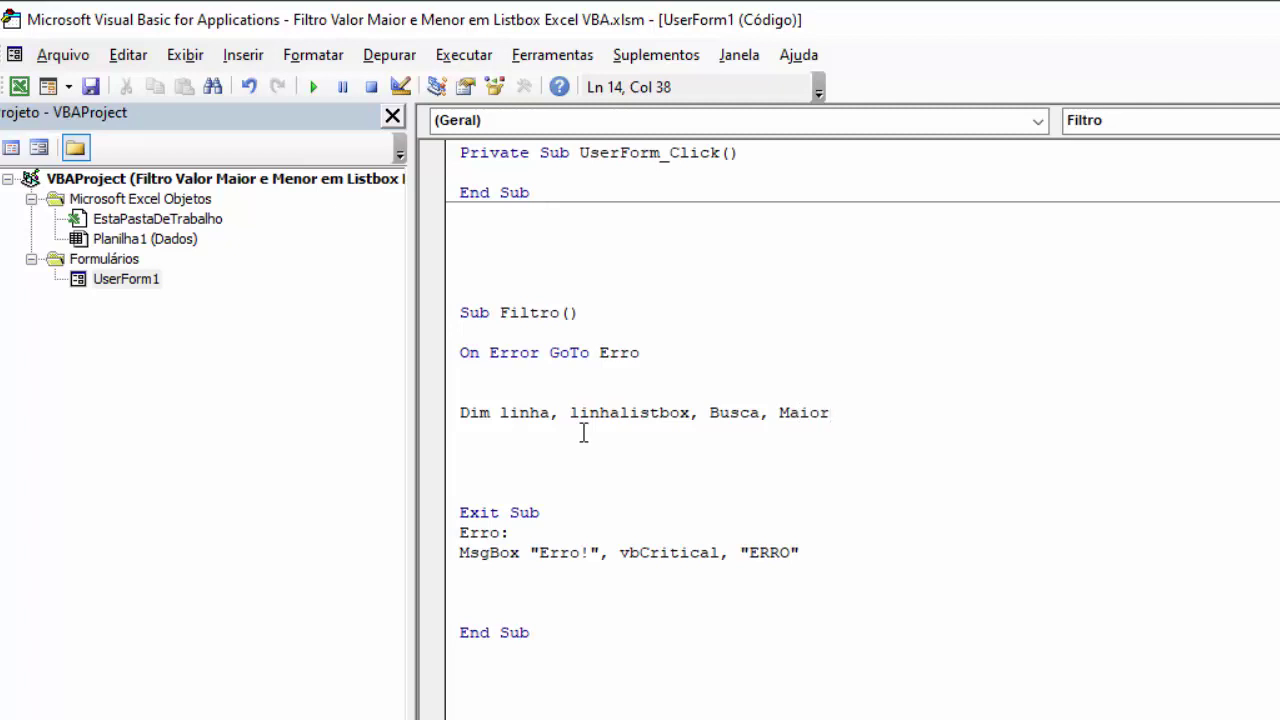
type(", Menor")
type("as do")
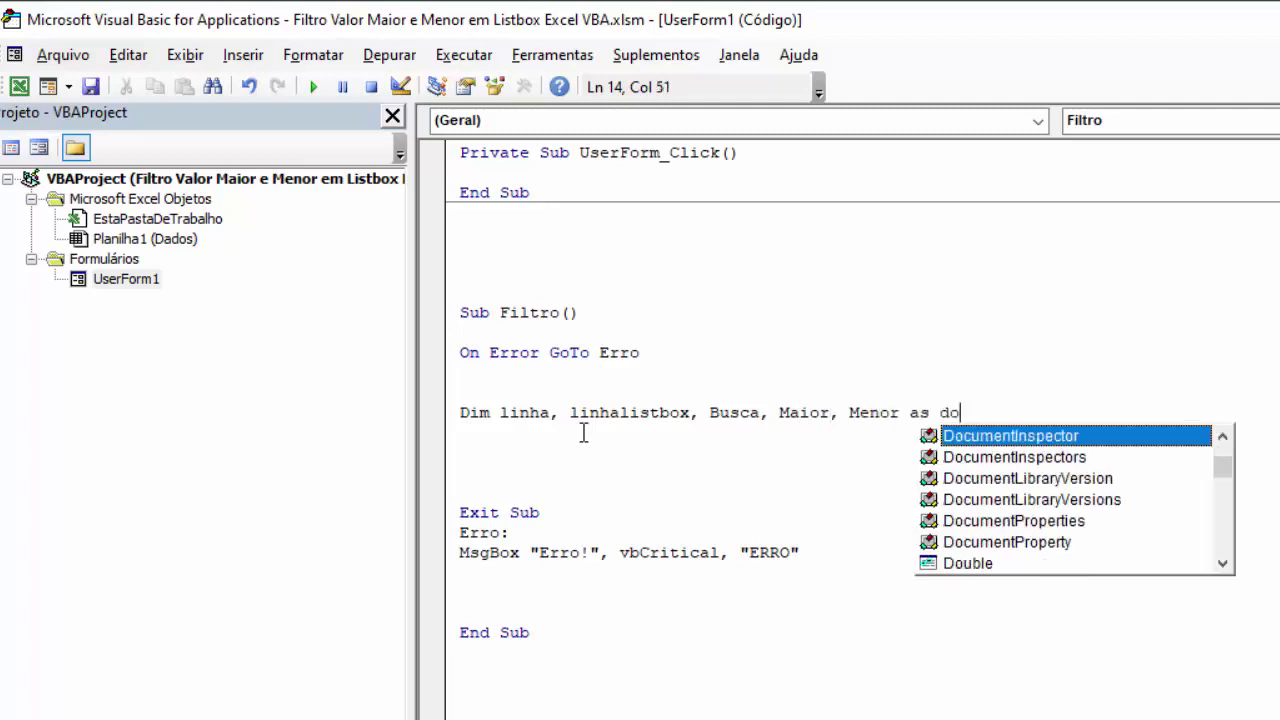
type("uble")
key("Return")
key("Return")
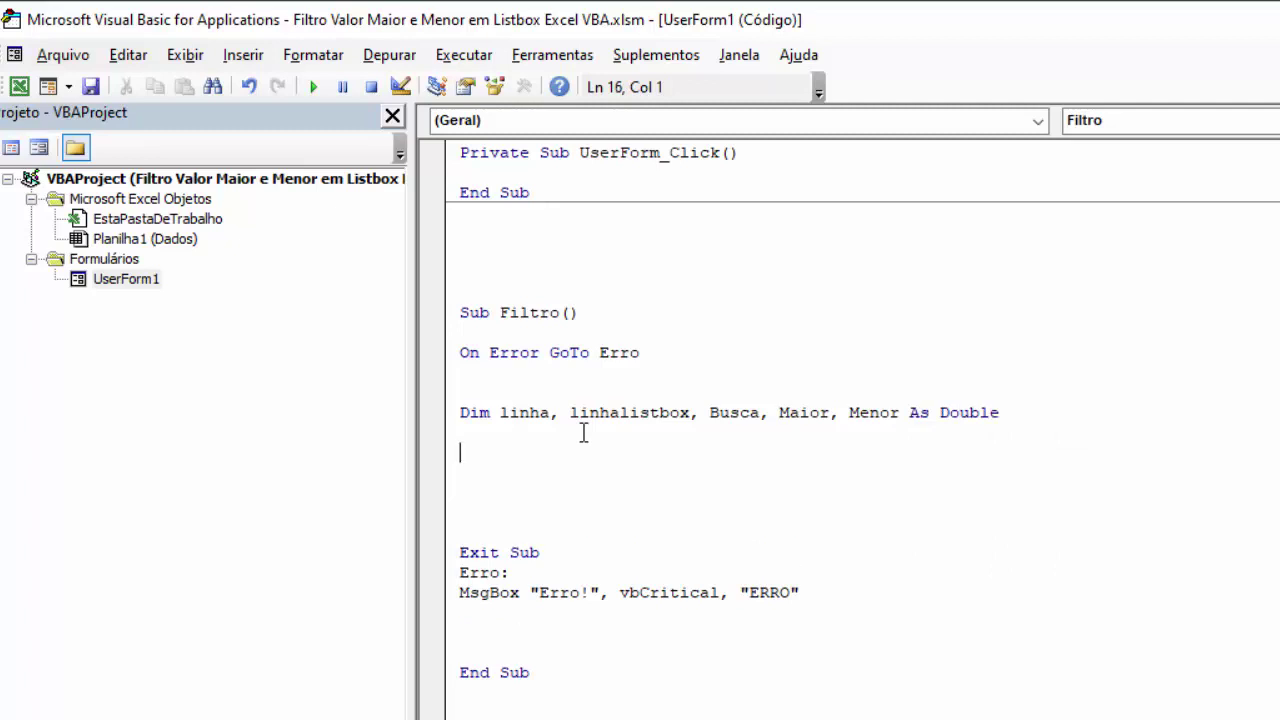
Step: Below the declarations, assign linhalistbox = 1
left_click(693, 412)
left_click_drag(693, 412, 569, 412)
key("ctrl+c")
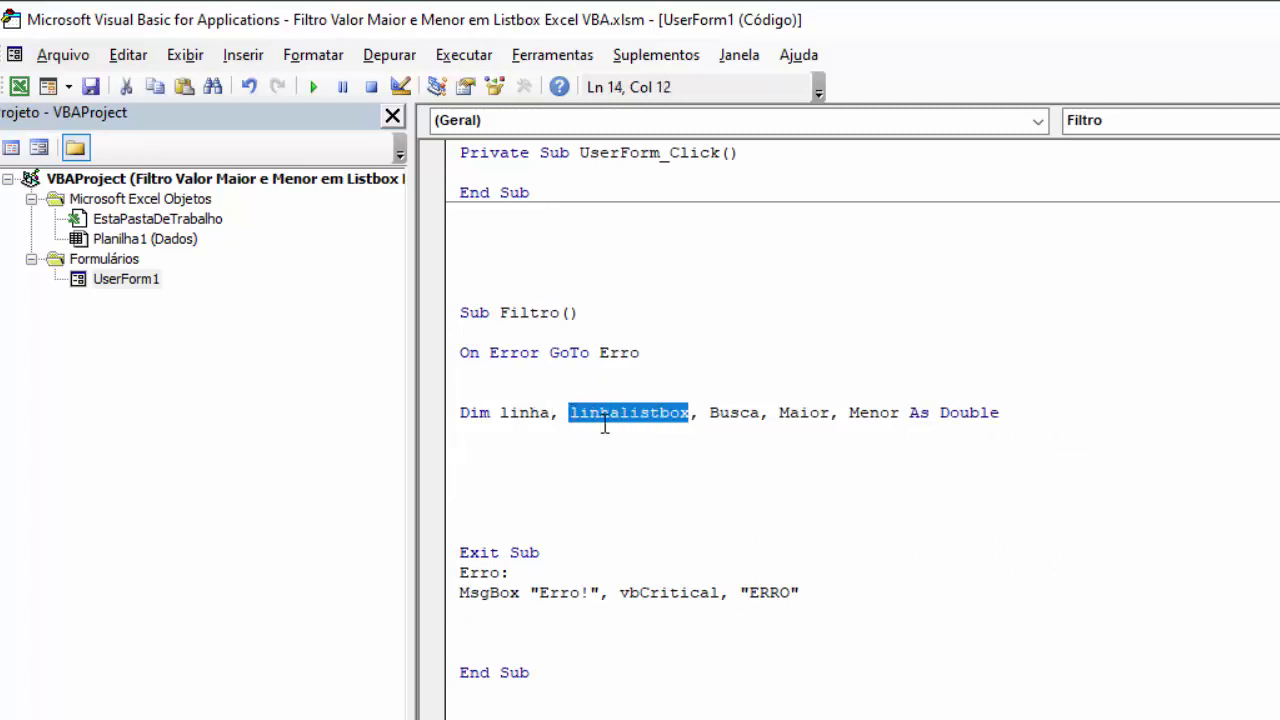
left_click(480, 460)
key("ctrl+v")
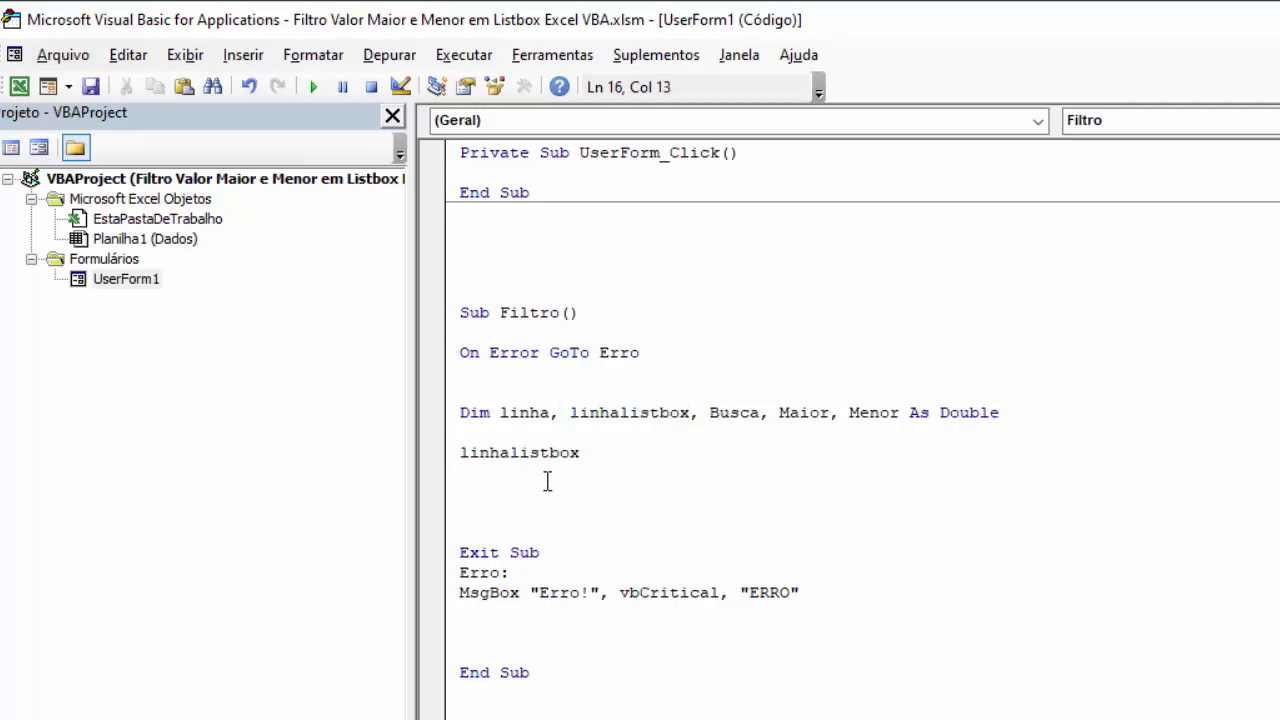
type(" = 1")
key("Return")
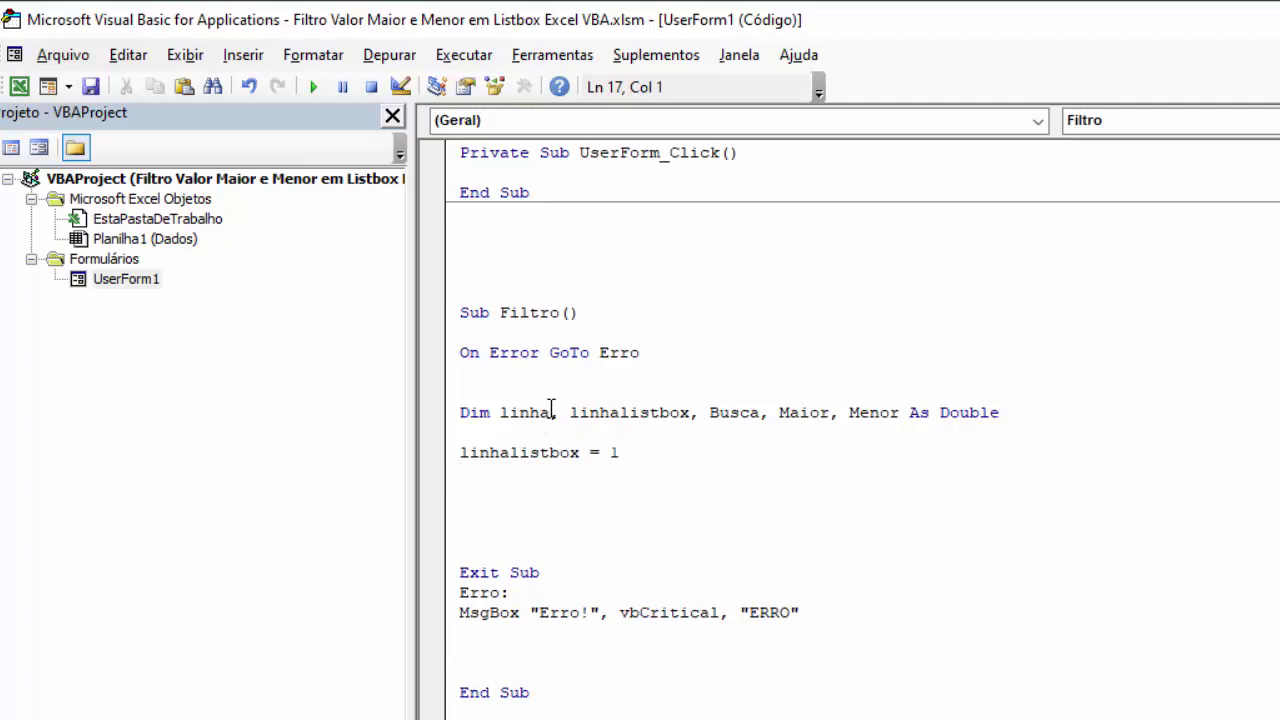
Step: Check the worksheet's first data row and assign linha = 6
left_click_drag(551, 410, 499, 414)
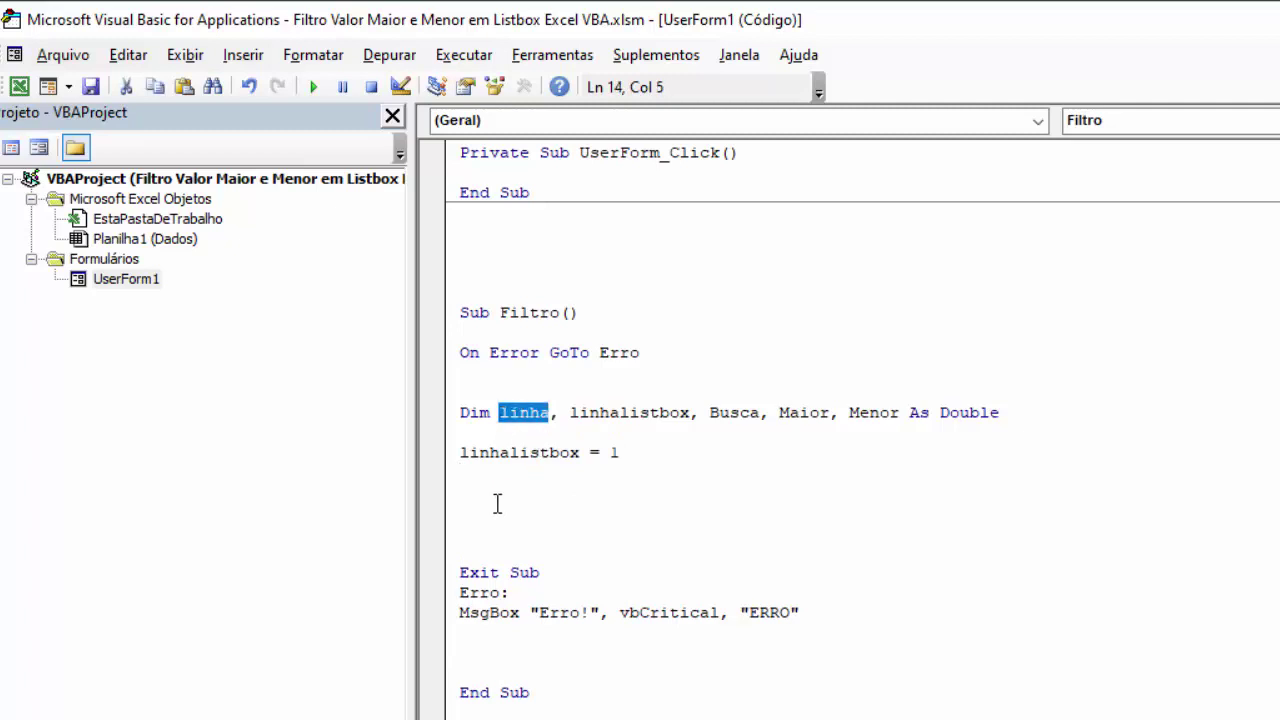
left_click(469, 477)
type("linha")
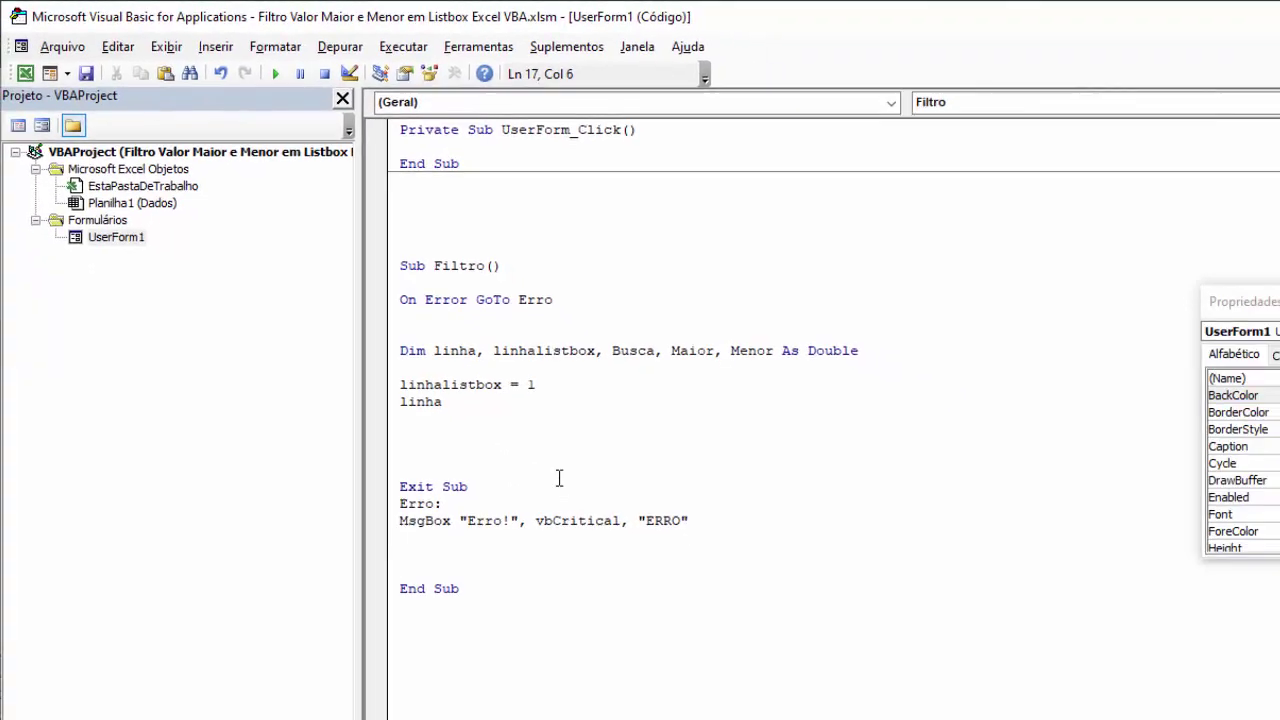
left_click(29, 64)
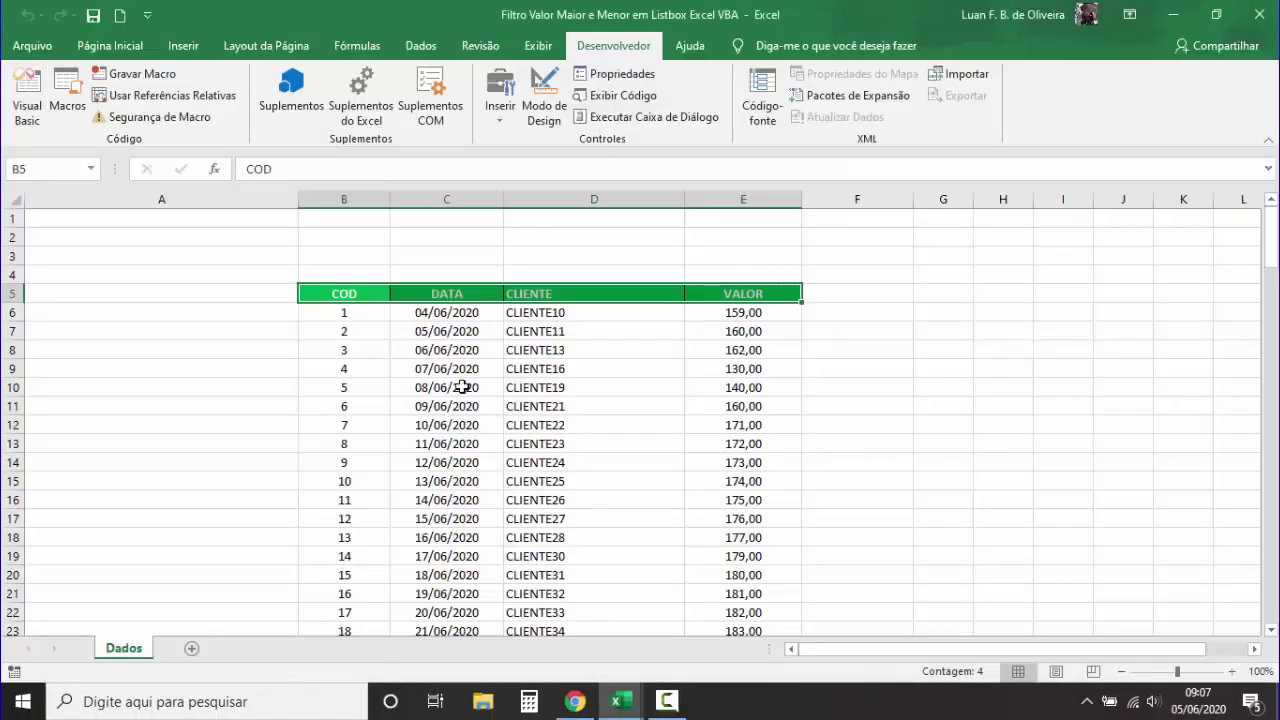
left_click(343, 294)
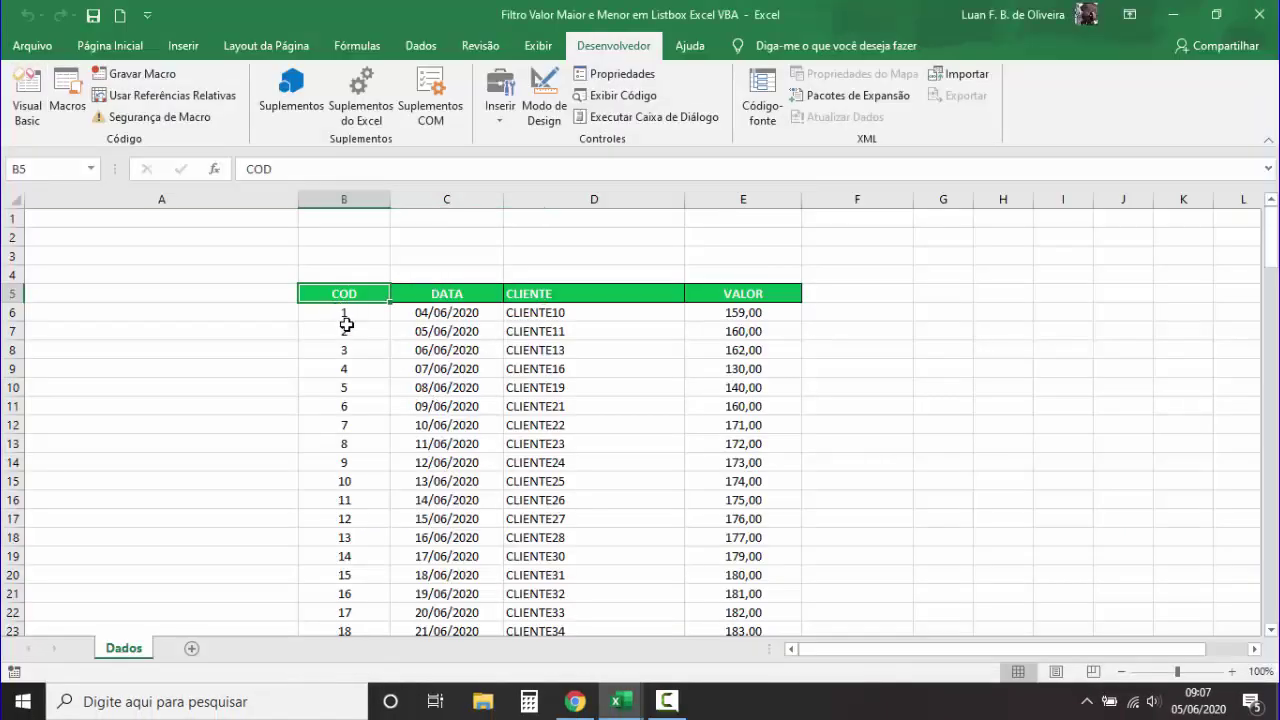
left_click(25, 100)
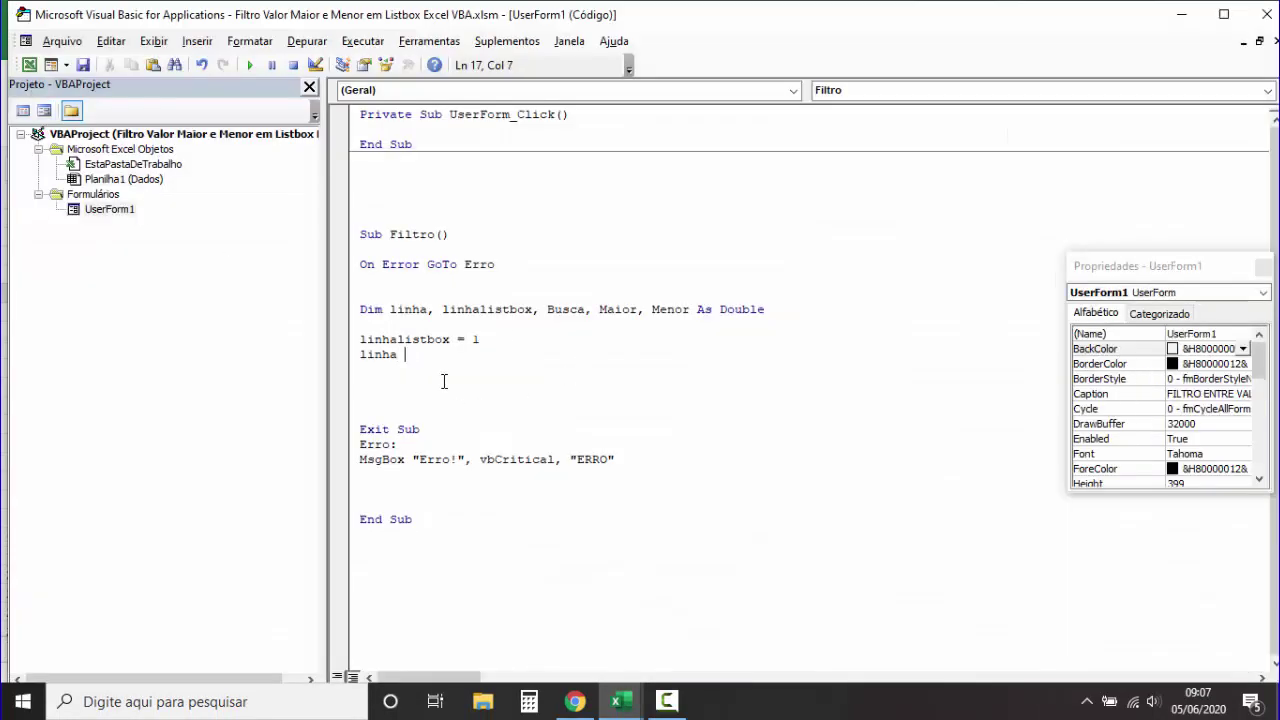
type("5")
left_click(30, 65)
left_click(340, 316)
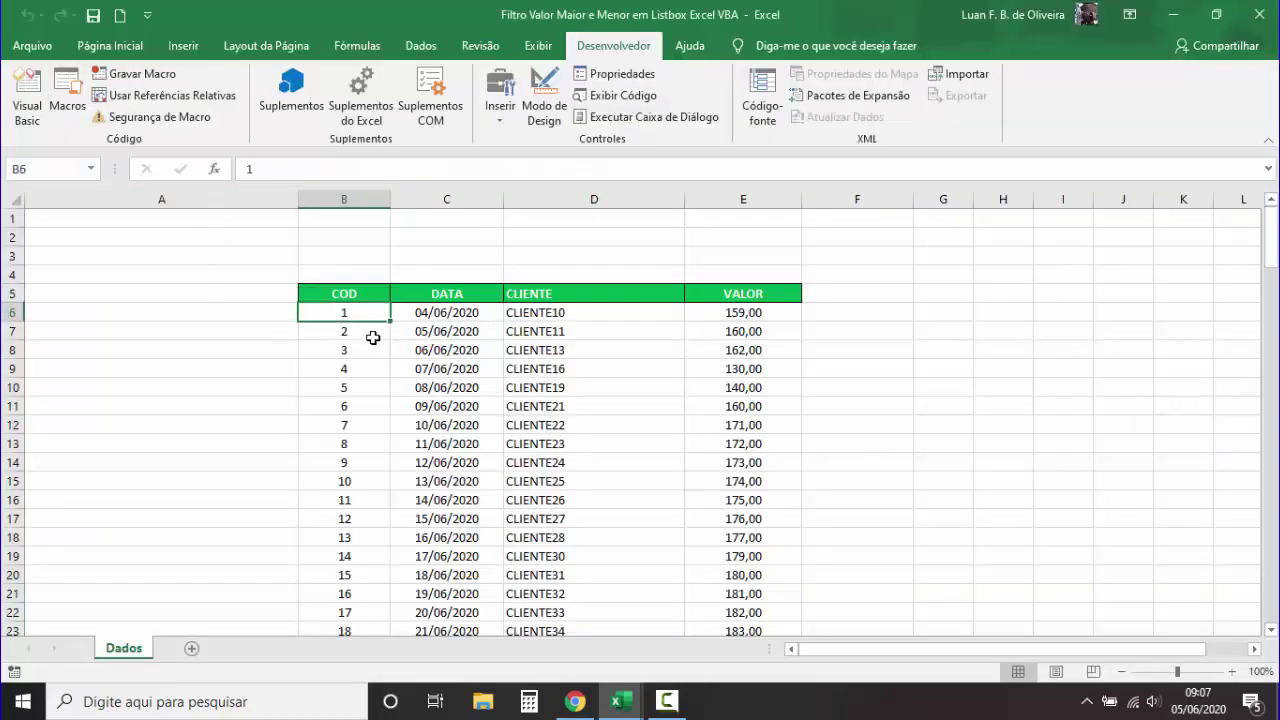
left_click(27, 105)
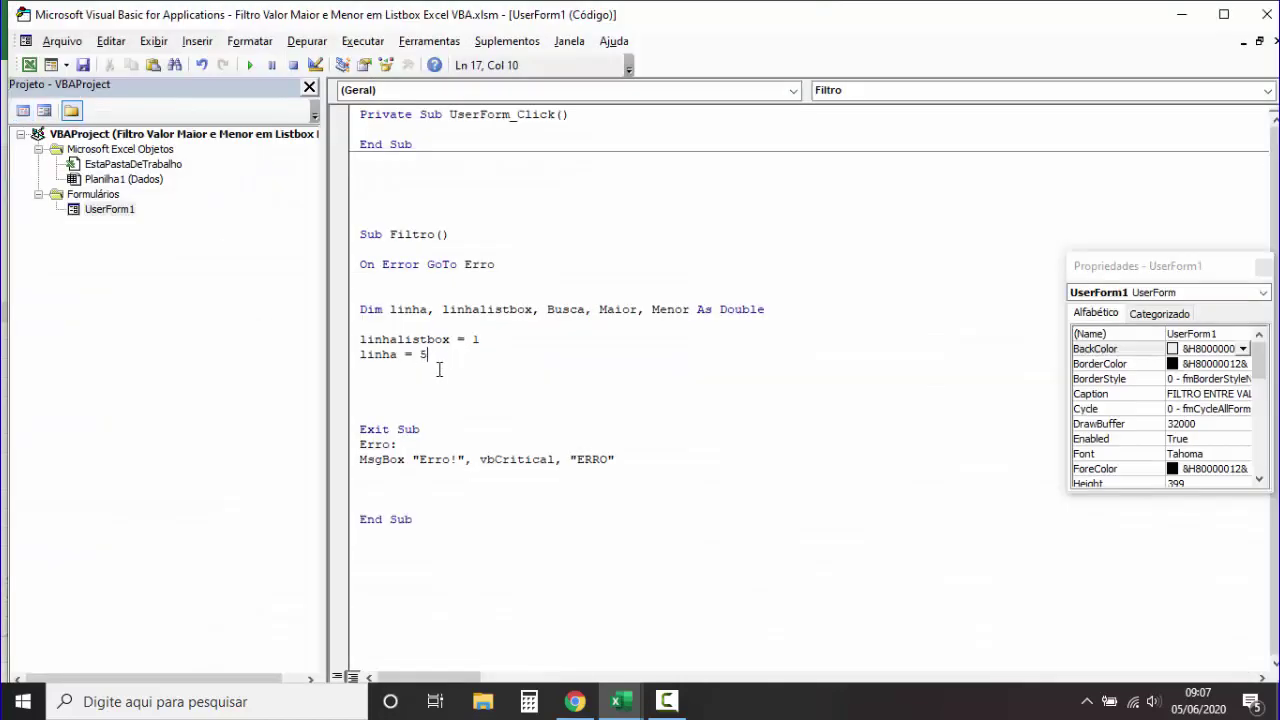
key("BackSpace")
type("6")
left_click(392, 381)
Step: Assign the bounds Maior = 1 and Menor = 1000000
left_click_drag(637, 310, 606, 312)
key("ctrl+c")
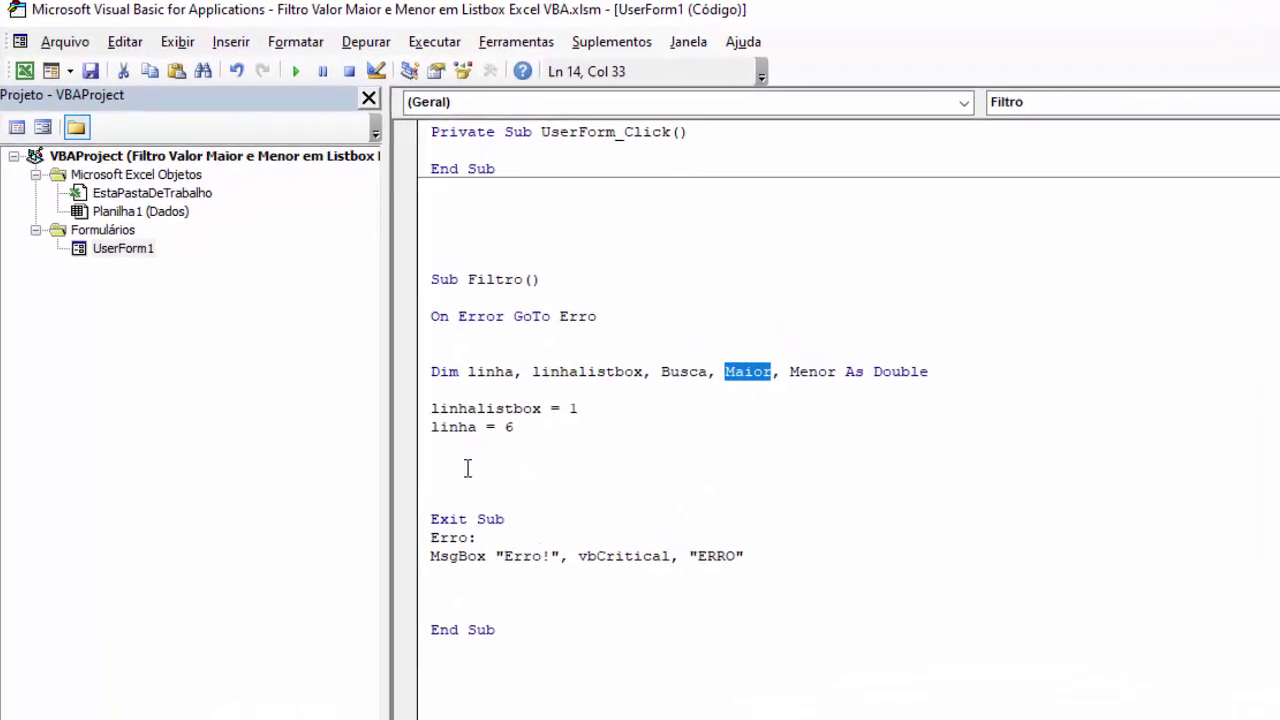
left_click(371, 374)
key("ctrl+v")
type("= ")
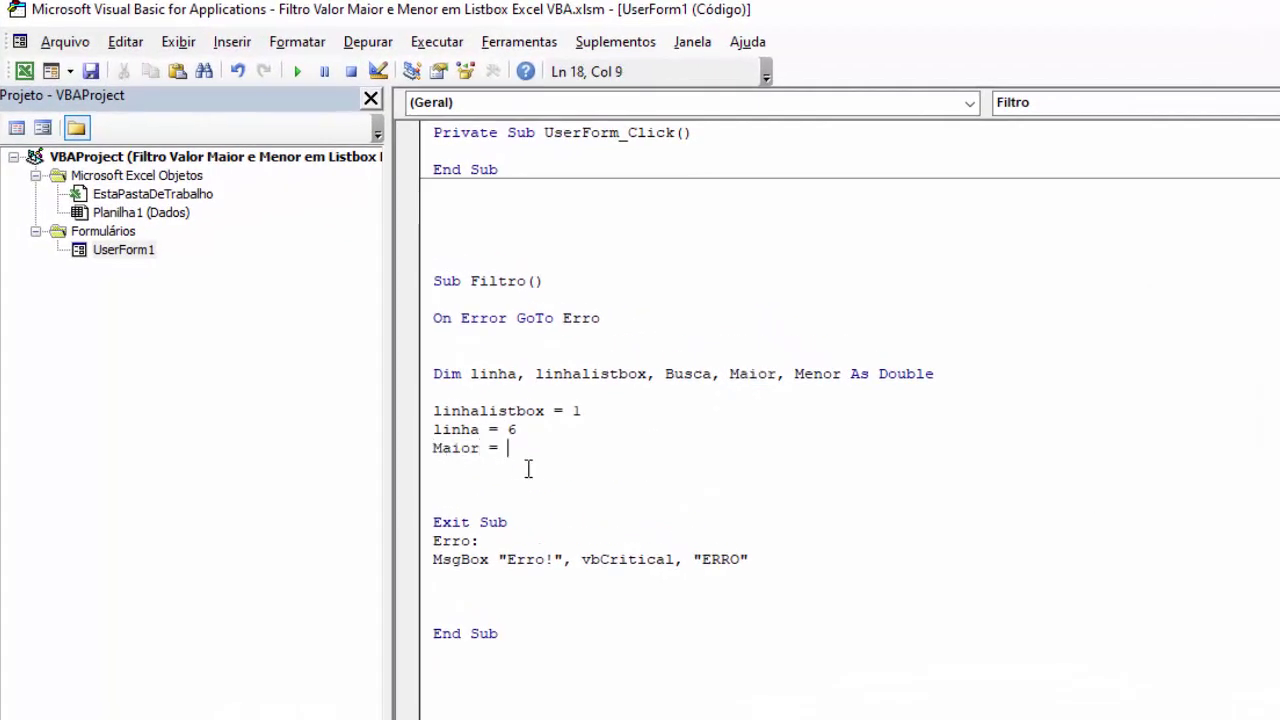
type("1")
key("Return")
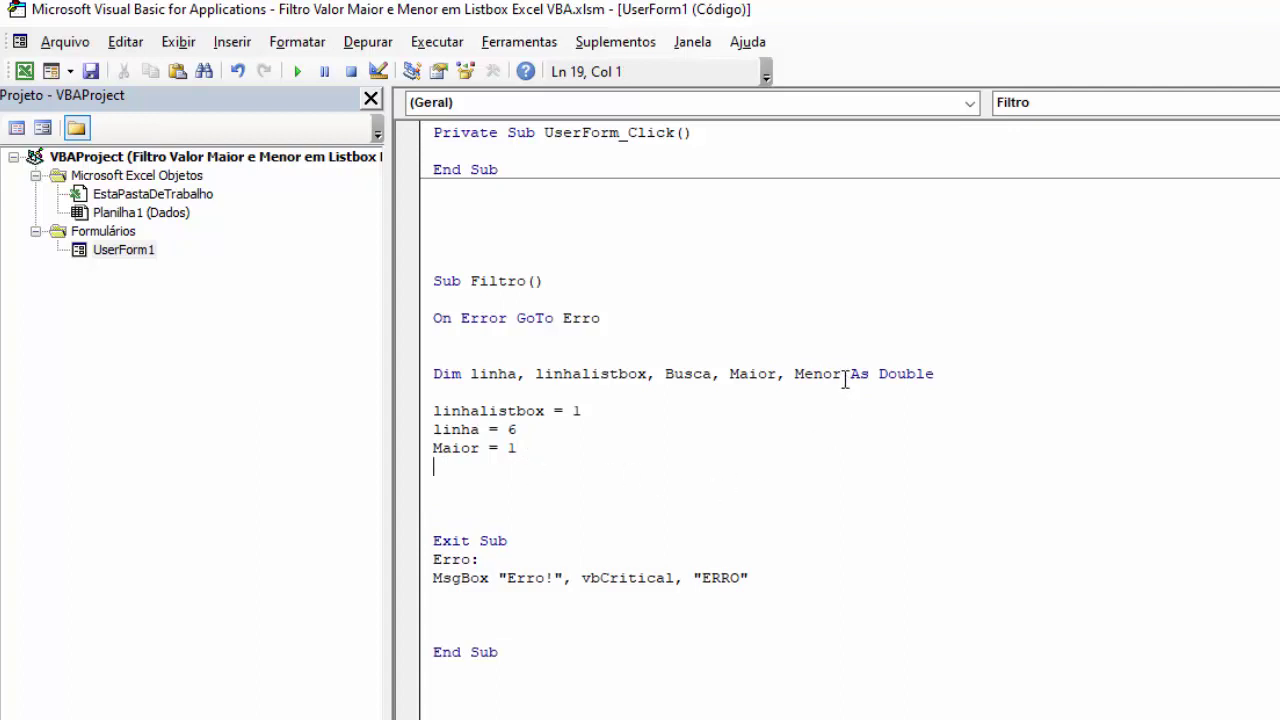
left_click_drag(842, 373, 800, 372)
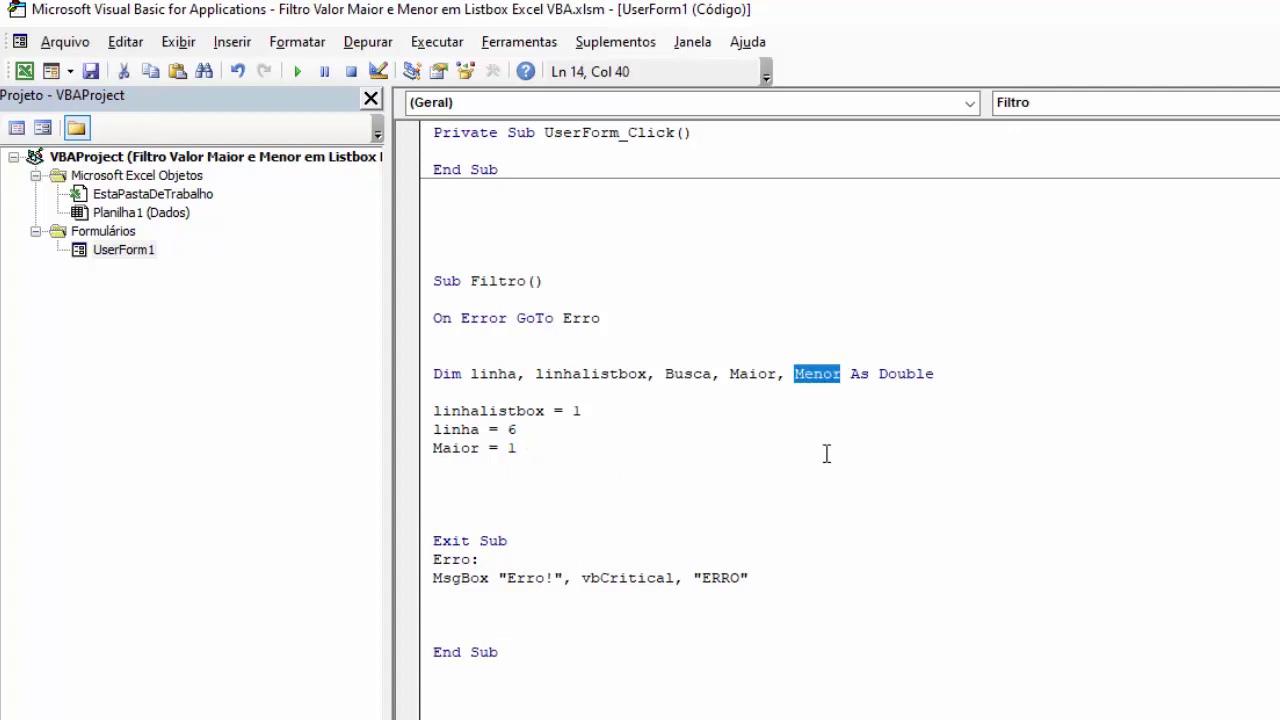
left_click(435, 464)
type("Menor")
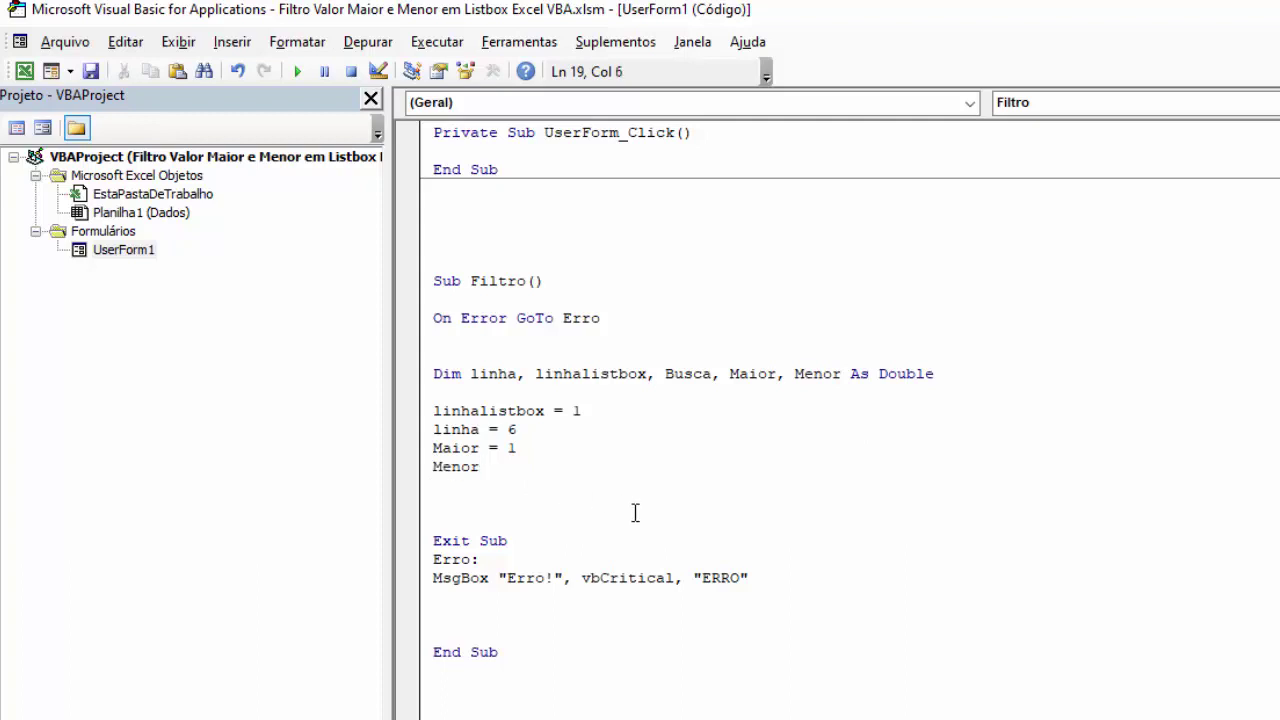
type(" = ")
type("10")
type("000")
type("00")
Step: Highlight the 1000000 starting value and add blank lines below the initialisations
left_click(493, 501)
mouse_move(573, 466)
left_mouse_down()
mouse_move(509, 448)
mouse_move(573, 466)
left_mouse_up()
left_click(513, 500)
left_click(563, 500)
left_click_drag(575, 466, 508, 466)
left_click(538, 488)
left_click(462, 488)
key("Return")
key("Return")
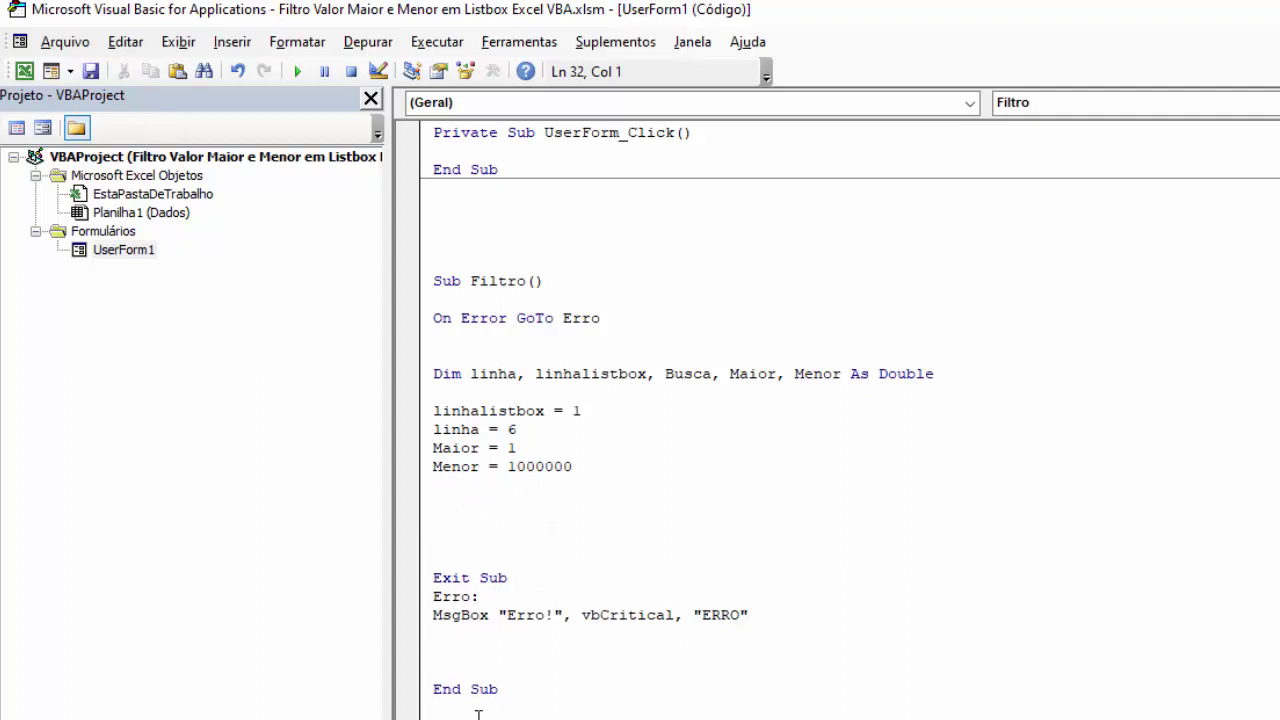
scroll(517, 520, "down", 3)
left_click(447, 360)
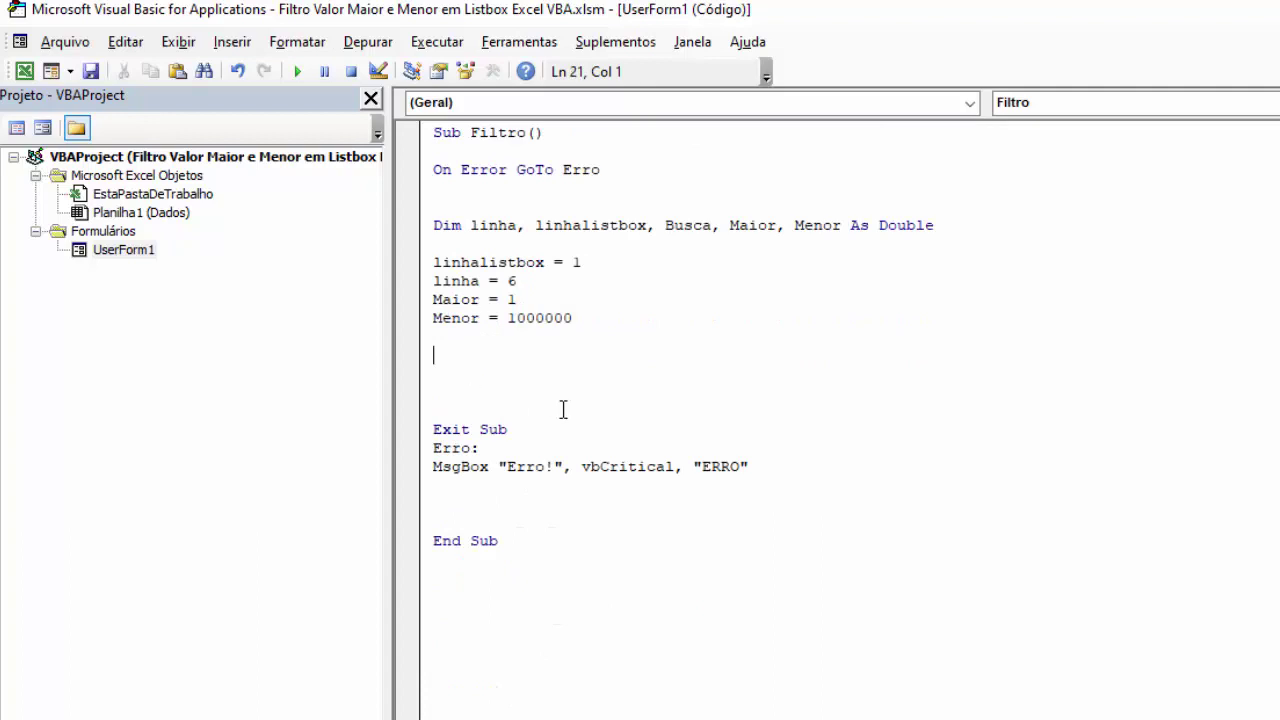
Step: Add a ListBox1.Clear line to Filtro and start a With line below it
key("Return")
type("L")
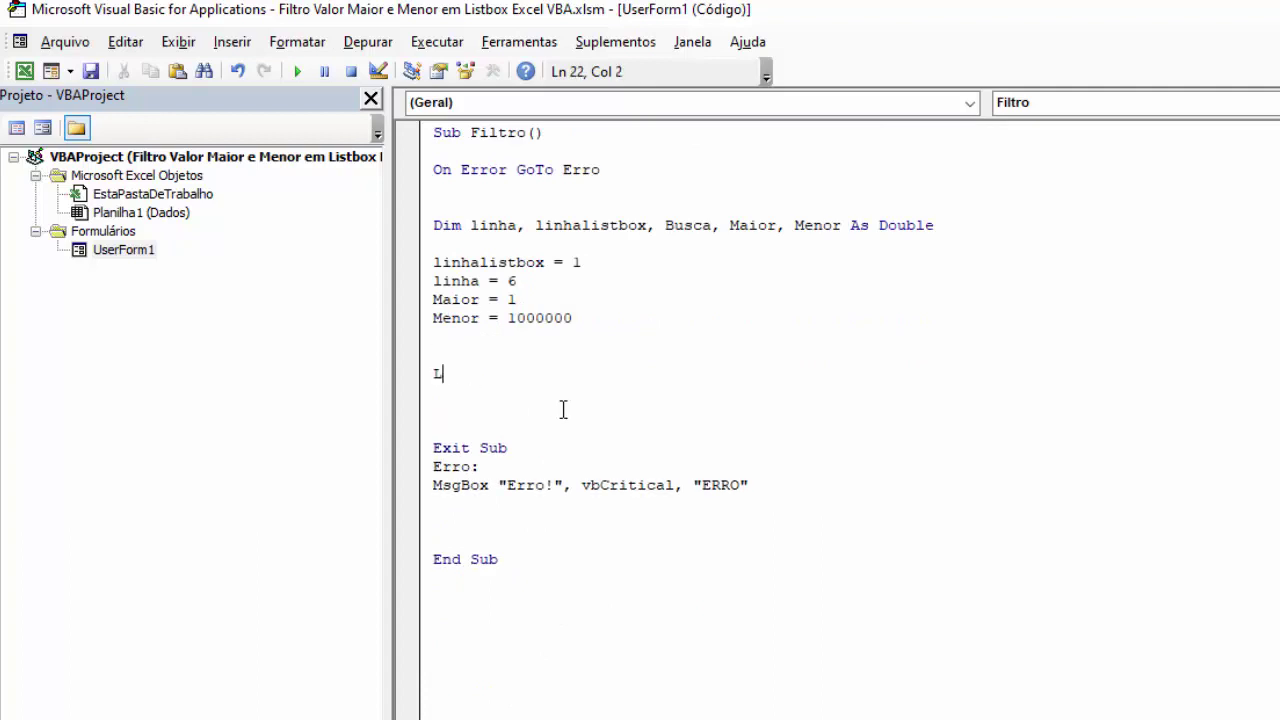
type("istbox1.")
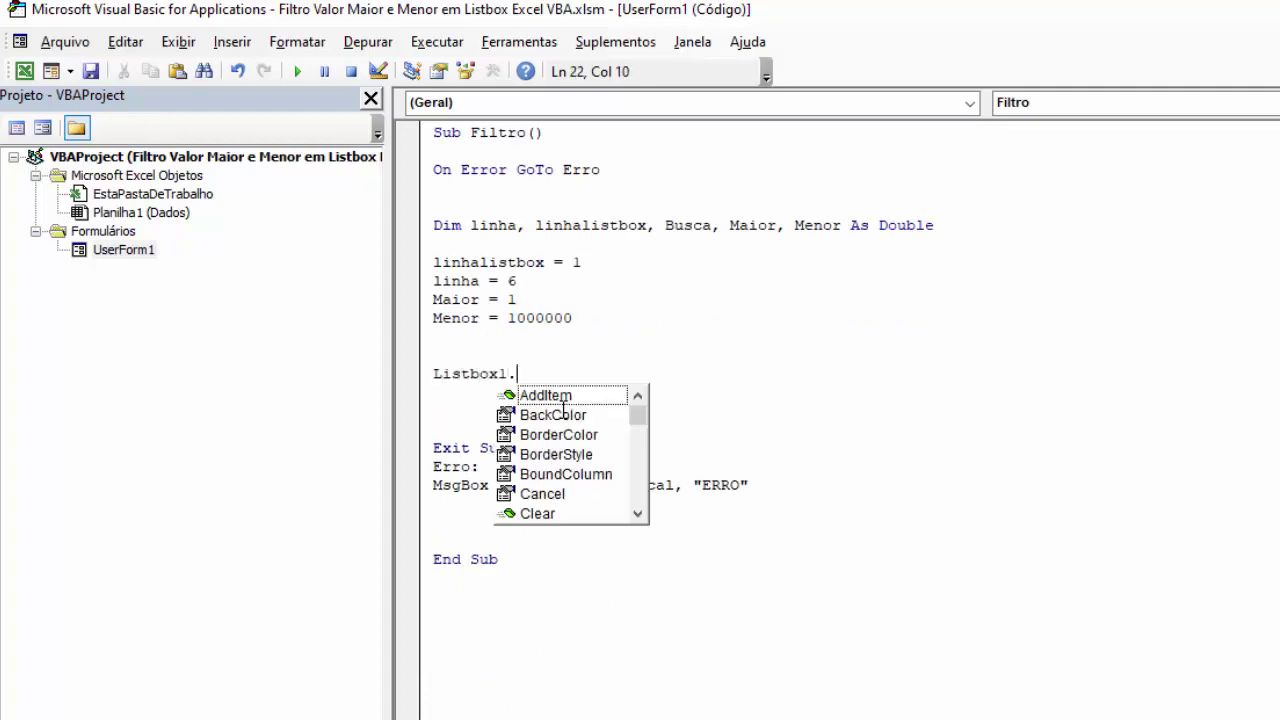
type("cle")
key("Return")
key("Return")
key("Return")
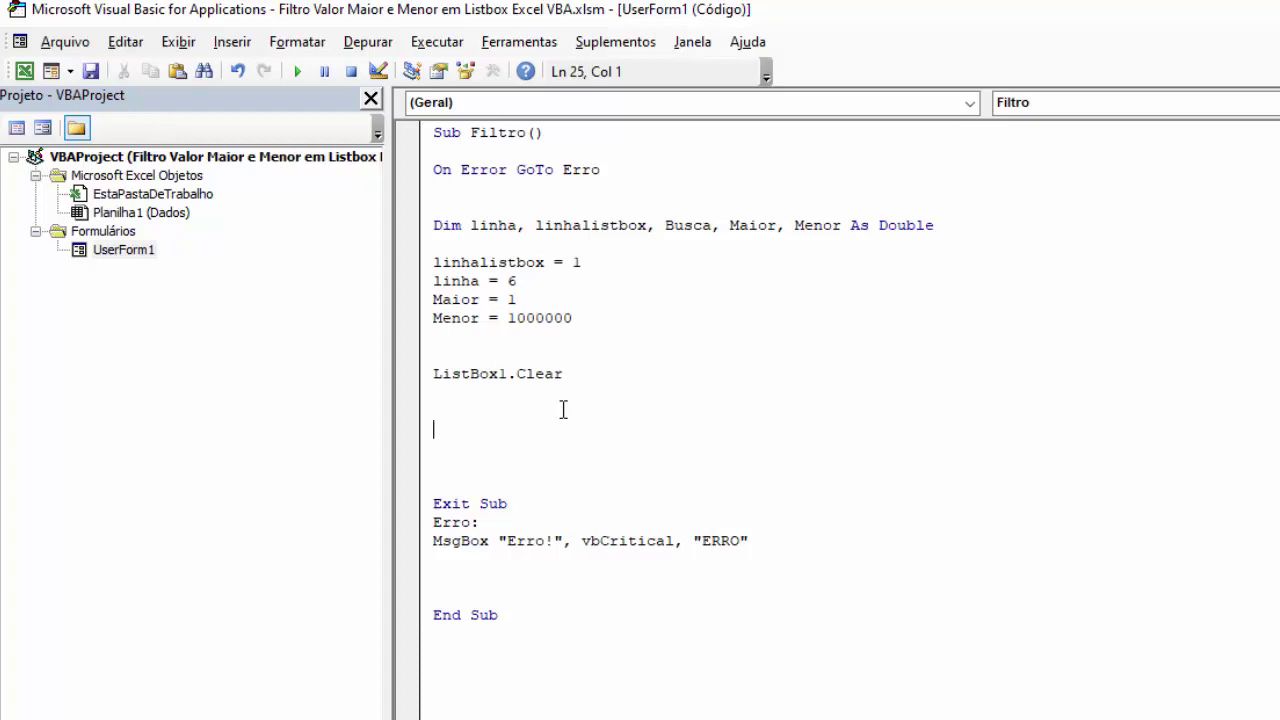
type("With")
Step: Confirm in UserForm1's Properties that the list box is named ListBox1
left_click(88, 252)
double_click(85, 252)
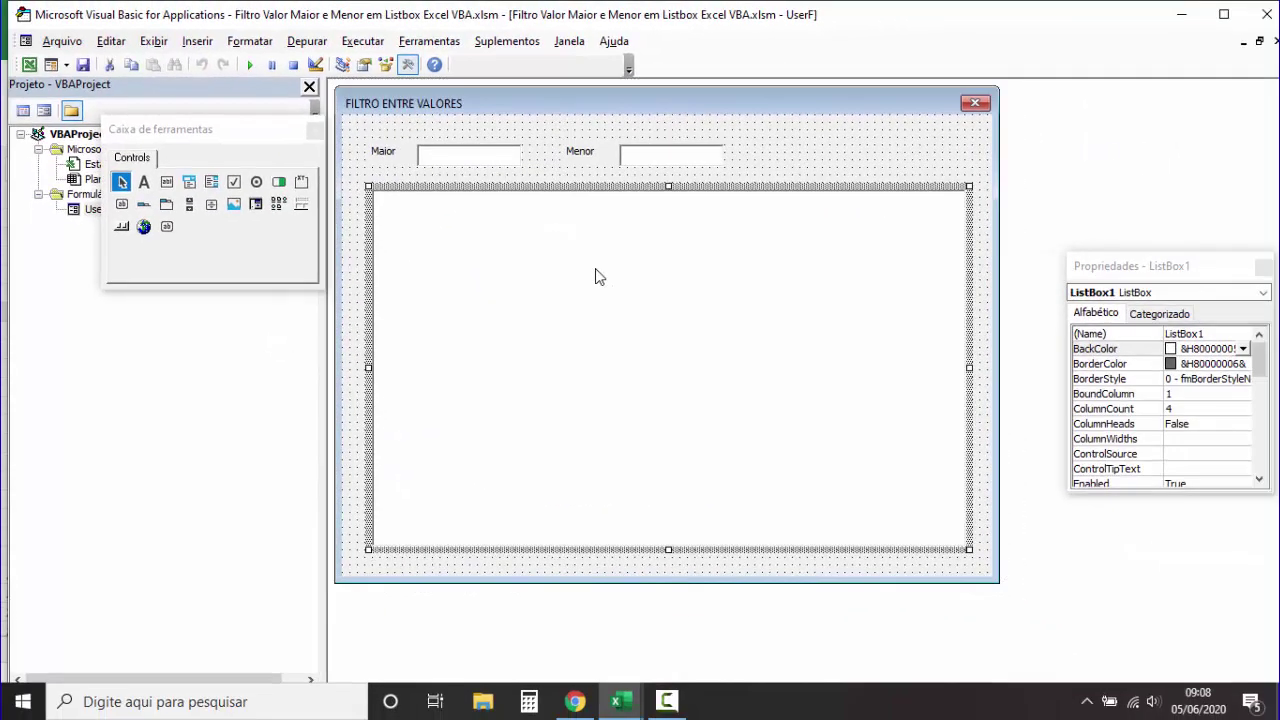
right_click(651, 302)
left_click(735, 396)
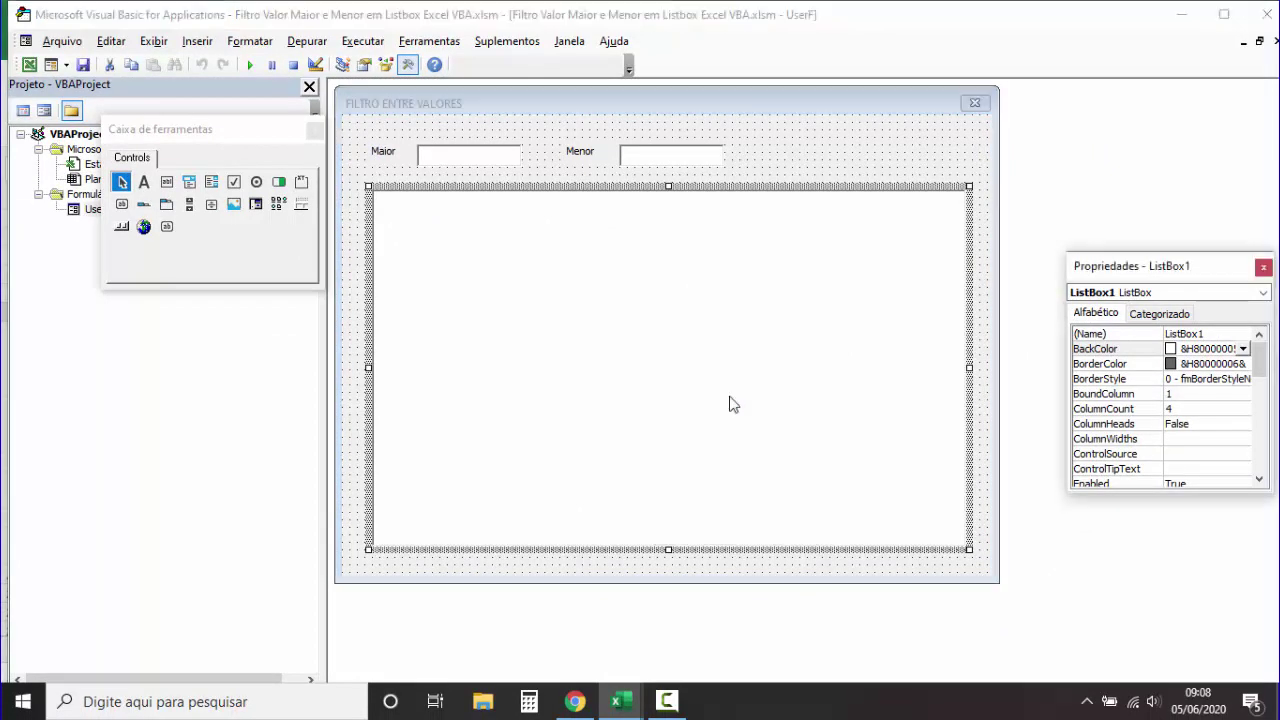
left_click(1217, 334)
double_click(1218, 333)
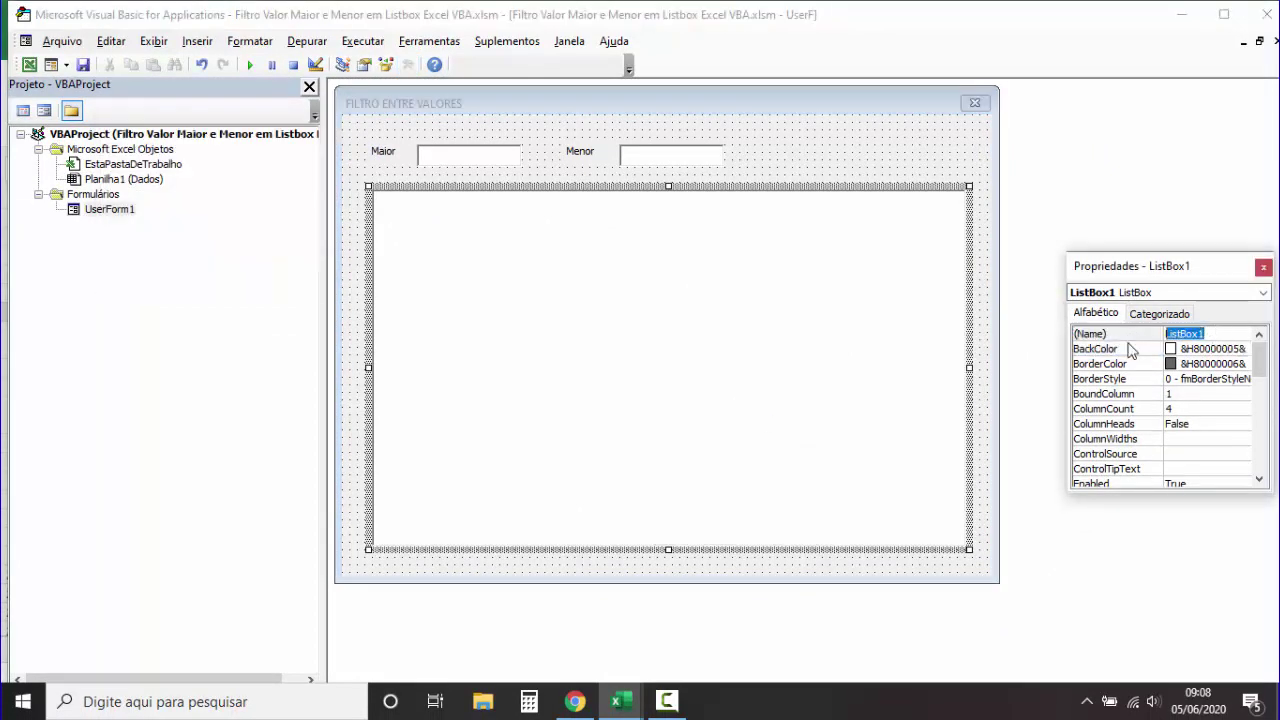
Step: Complete the line as 'With ListBox1' and close the block with End With
double_click(835, 152)
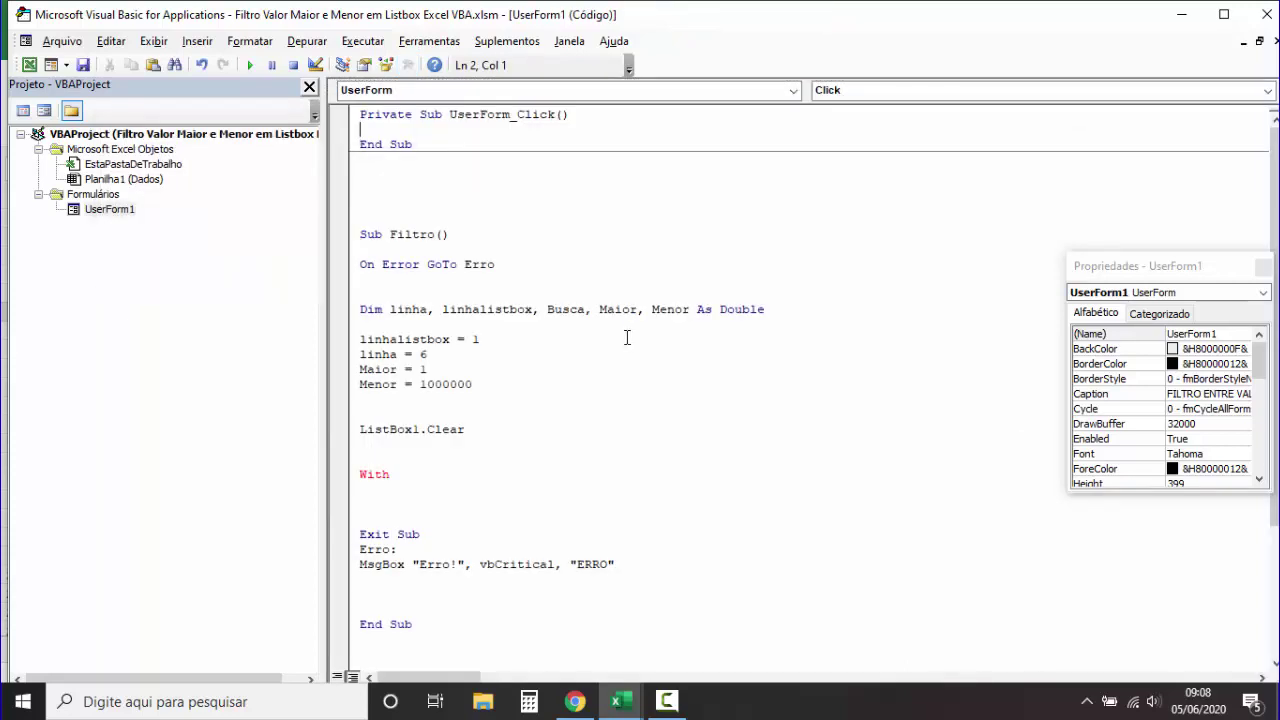
scroll(626, 334, "down", 2)
left_click(406, 342)
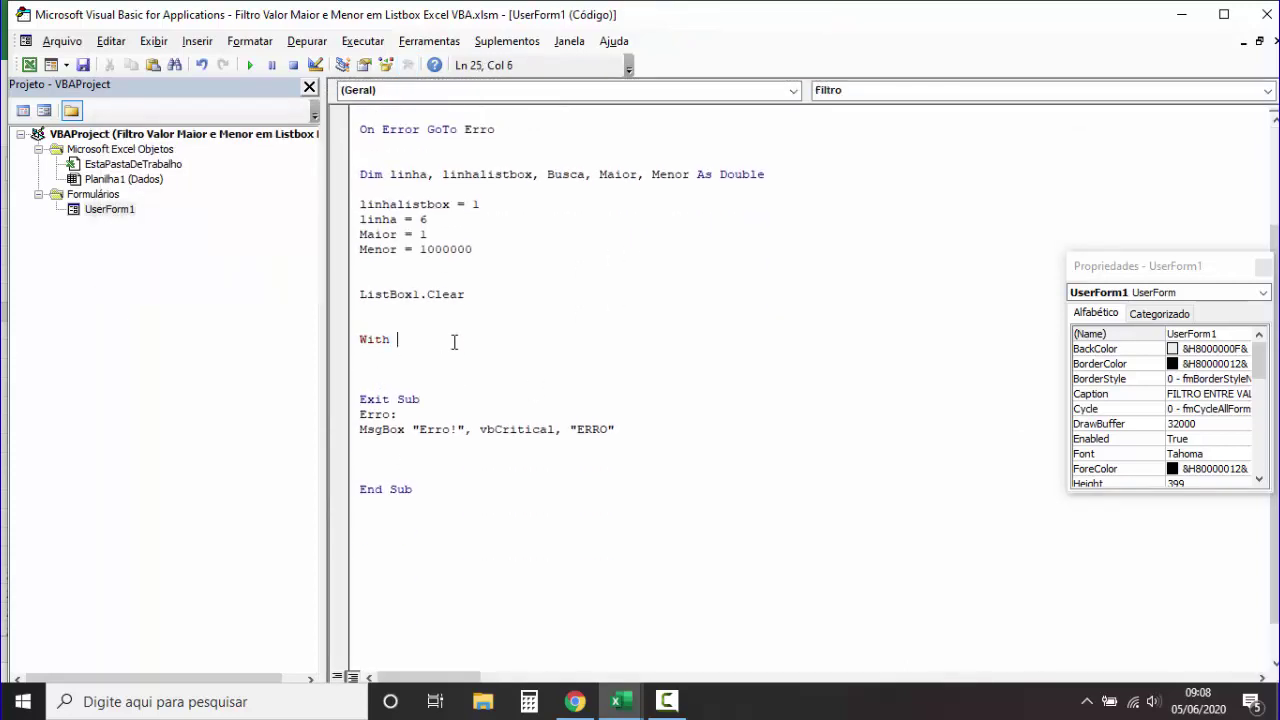
type("ListBox1")
key("Return")
key("Return")
key("Return")
key("Return")
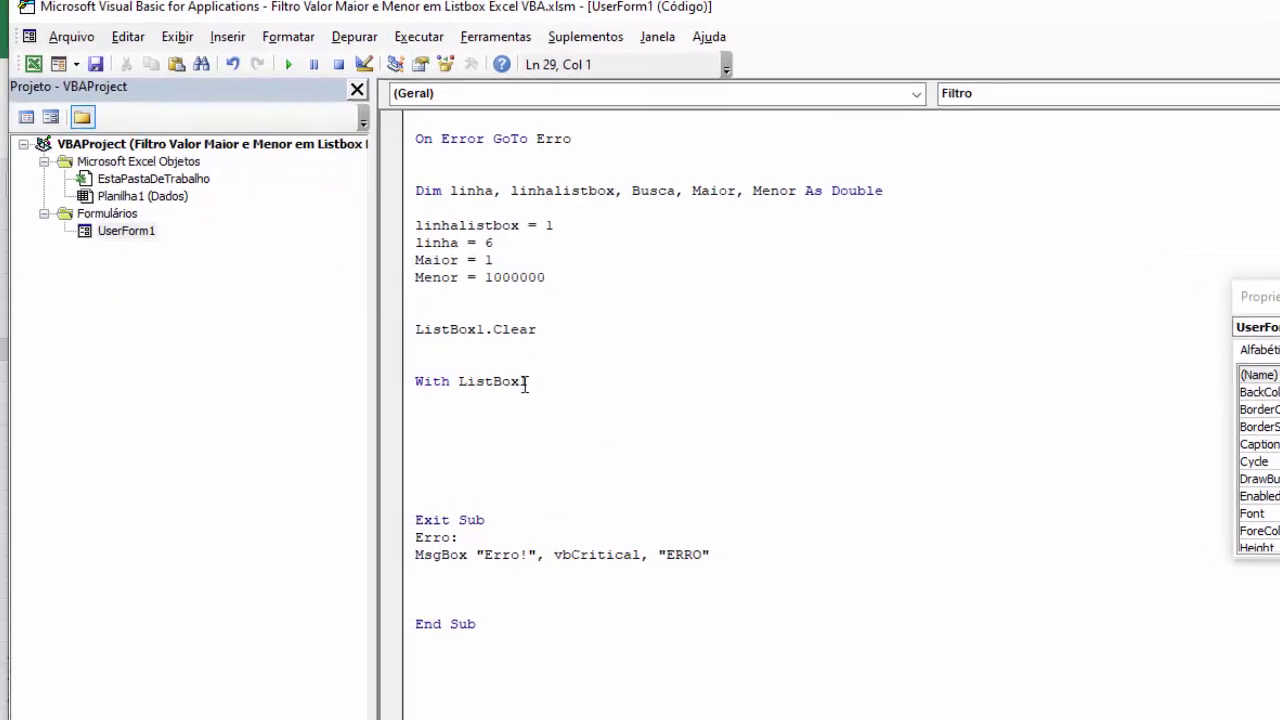
type("end ")
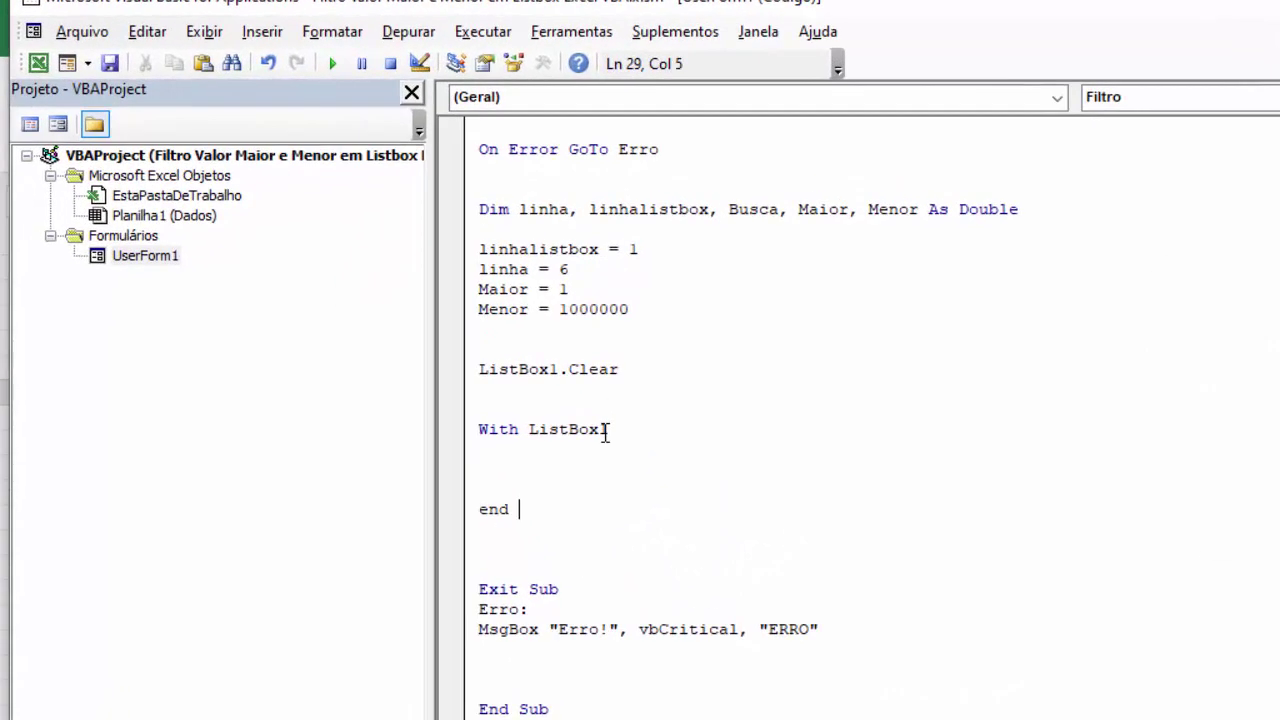
type("with")
key("Return")
key("Return")
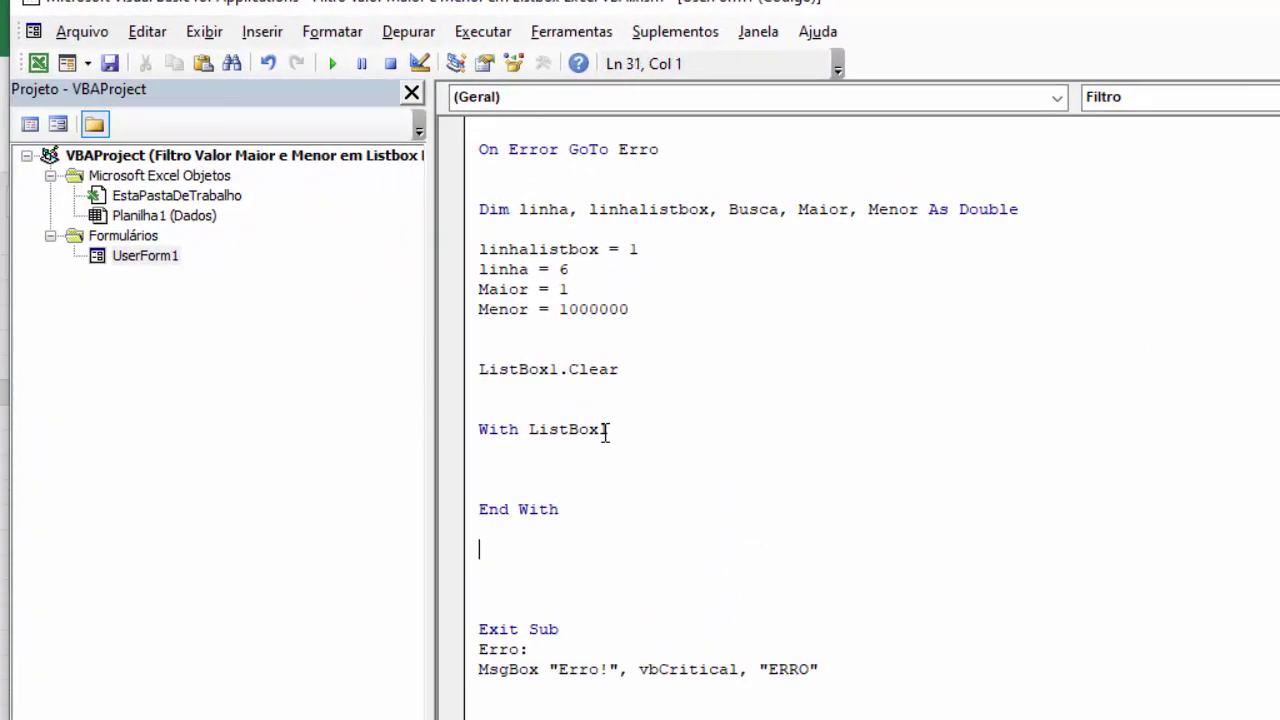
Step: Inside the With block, add '.AddItem' and a '.List(0,0) = ""' line
left_click(470, 457)
left_click(485, 457)
type(".ad")
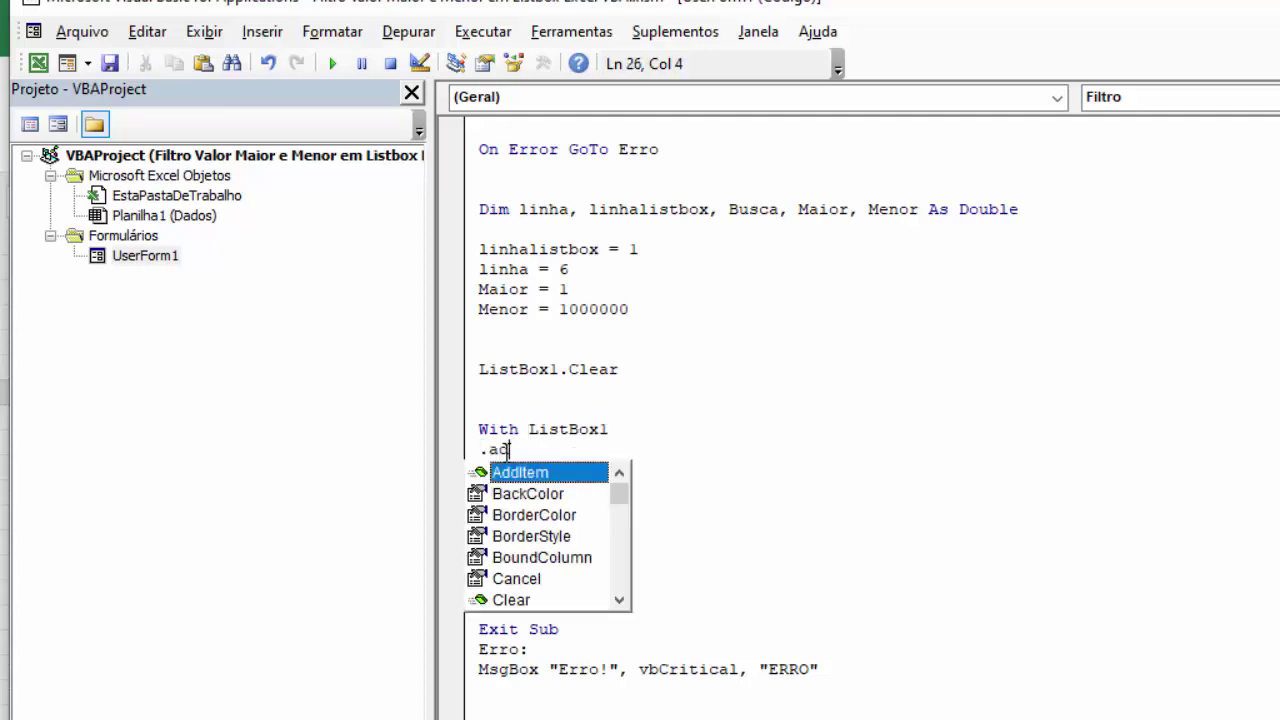
key("Return")
type(".li")
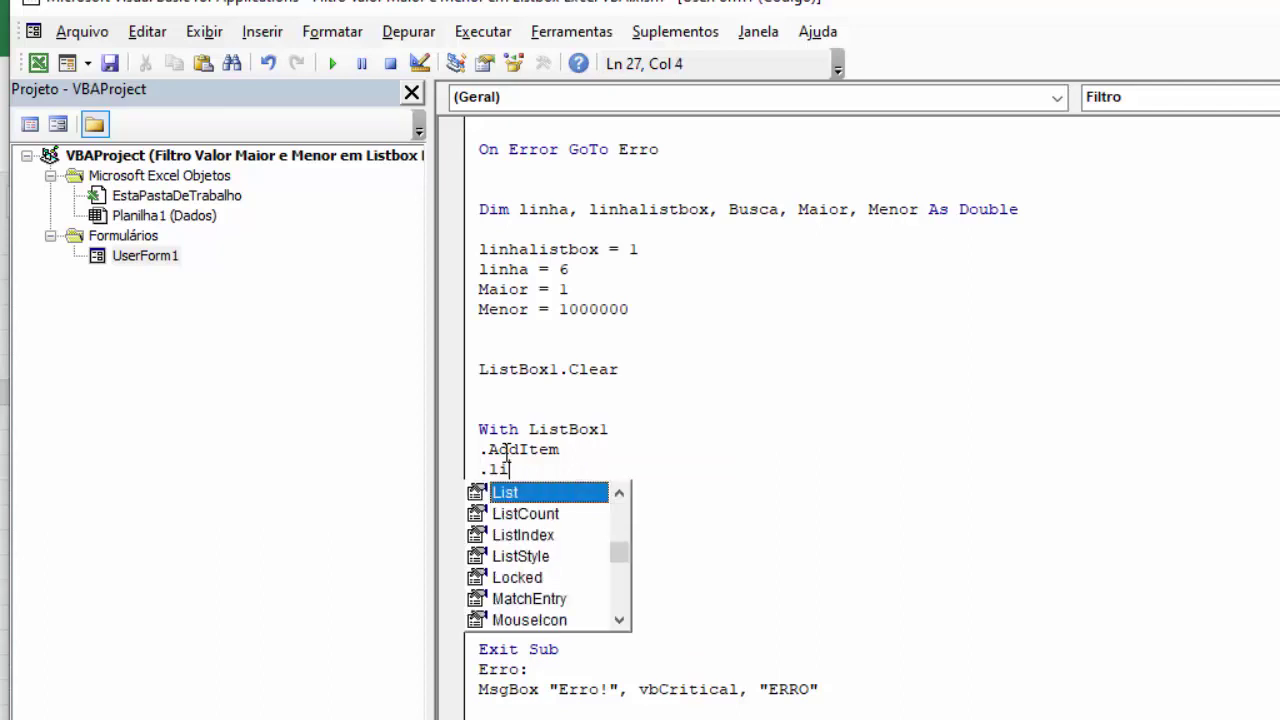
type("st")
key("BackSpace")
type("(")
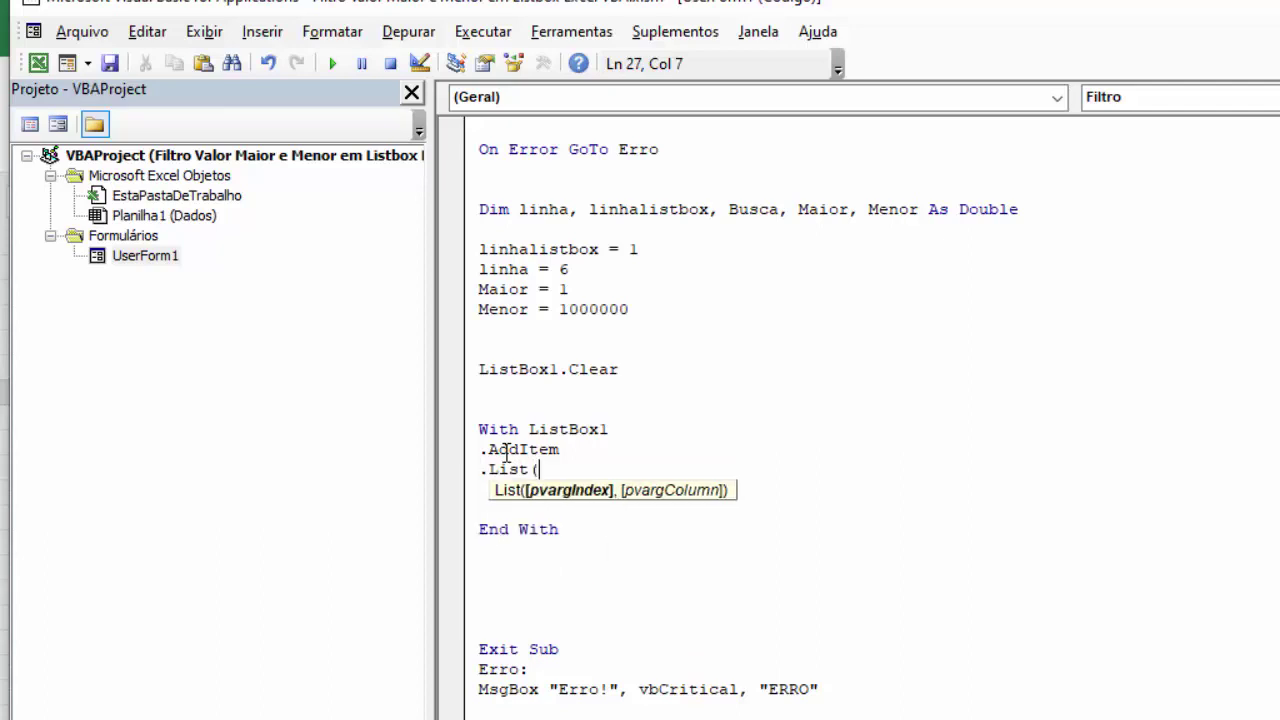
type(")")
left_click(532, 469)
type("(")
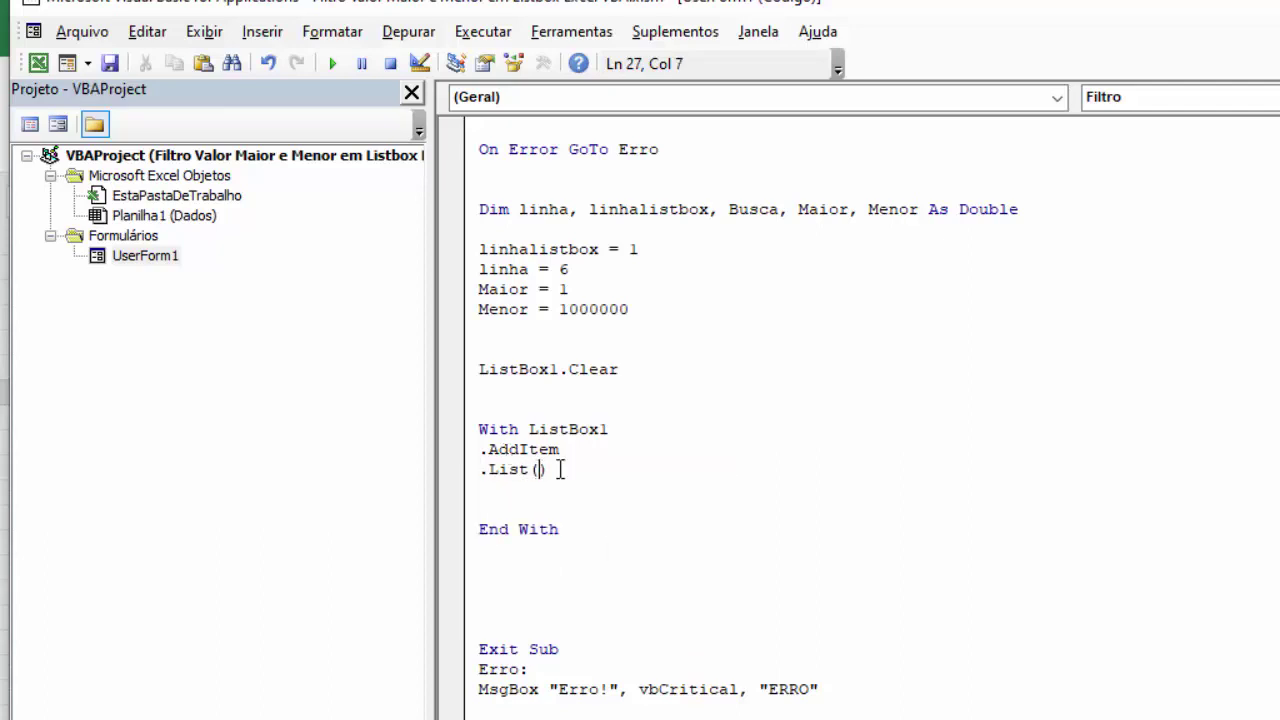
type("0,0")
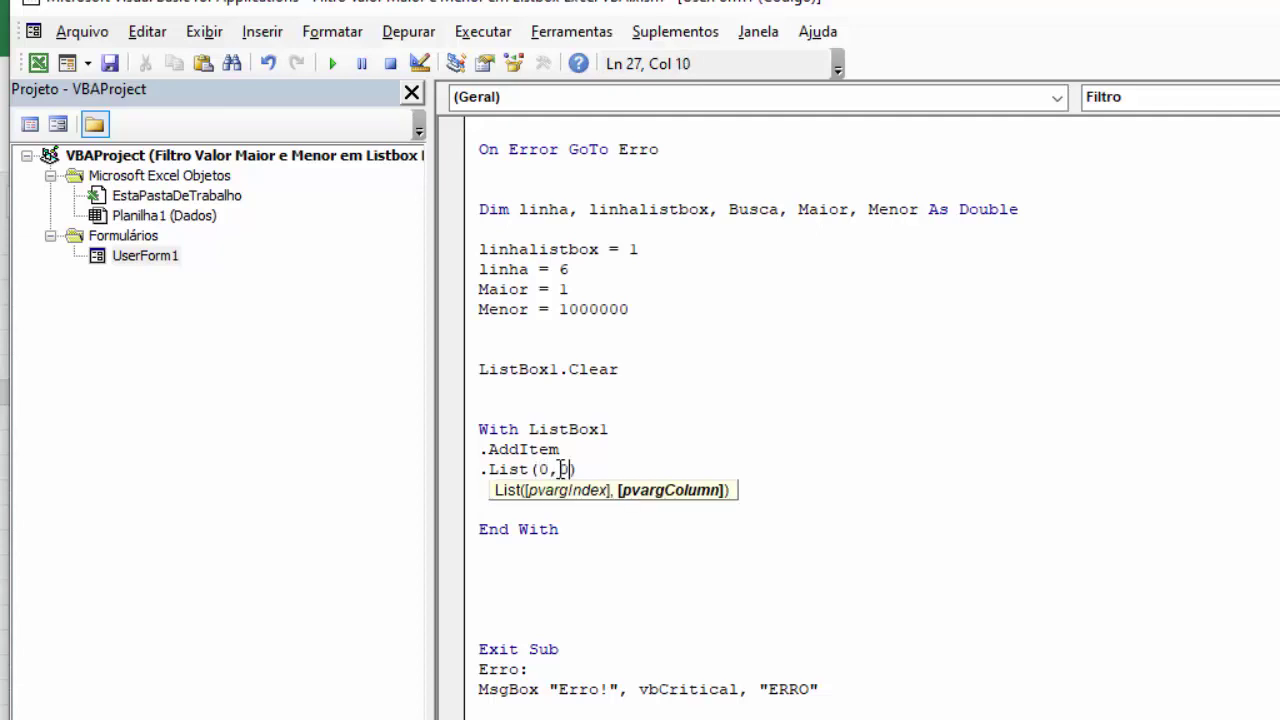
left_click(608, 474)
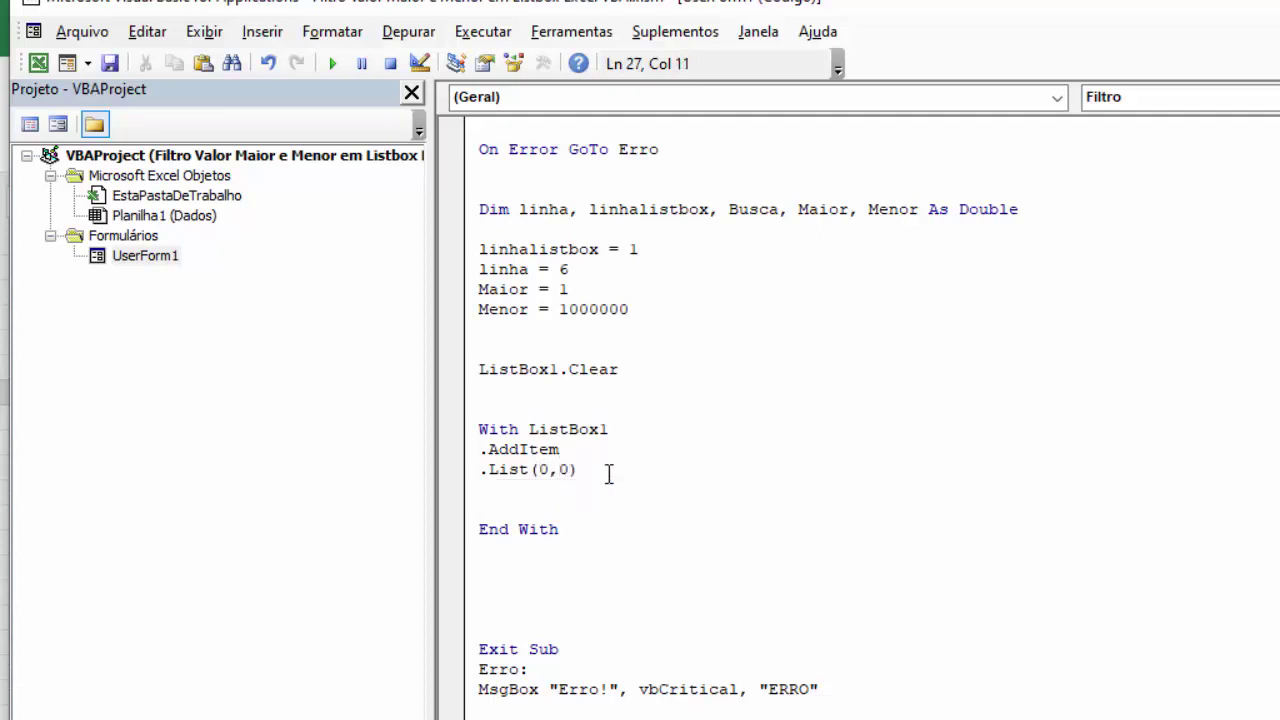
type("= \"\"")
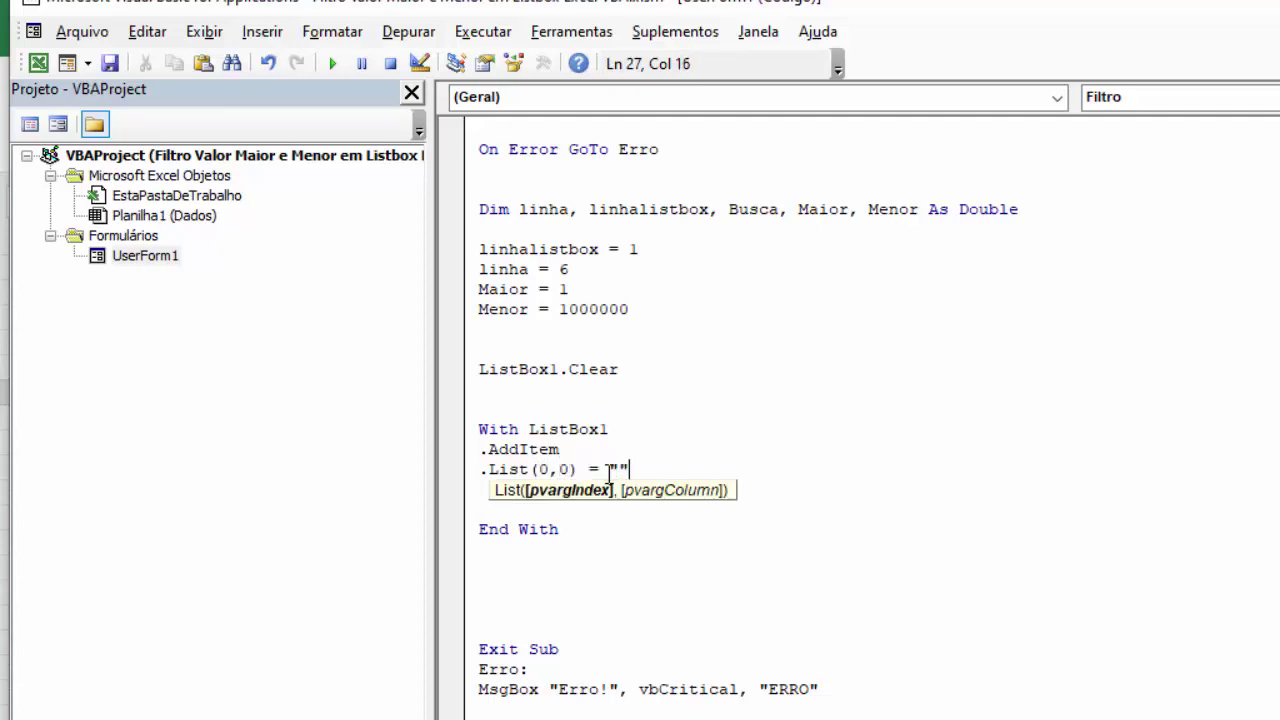
key("Left")
Step: Fill in "COD" as the first header, then check the sheet's headers in B5:E5
type("COD")
left_click(648, 563)
left_click(38, 63)
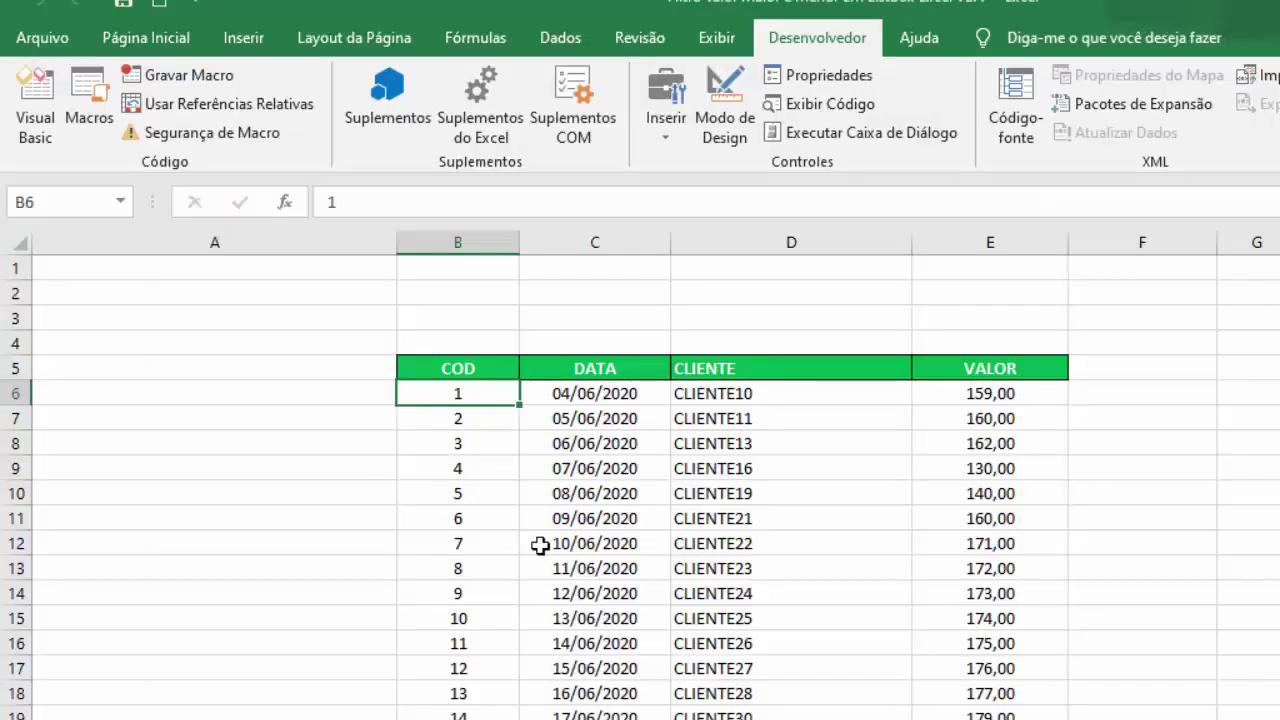
left_click_drag(500, 368, 963, 368)
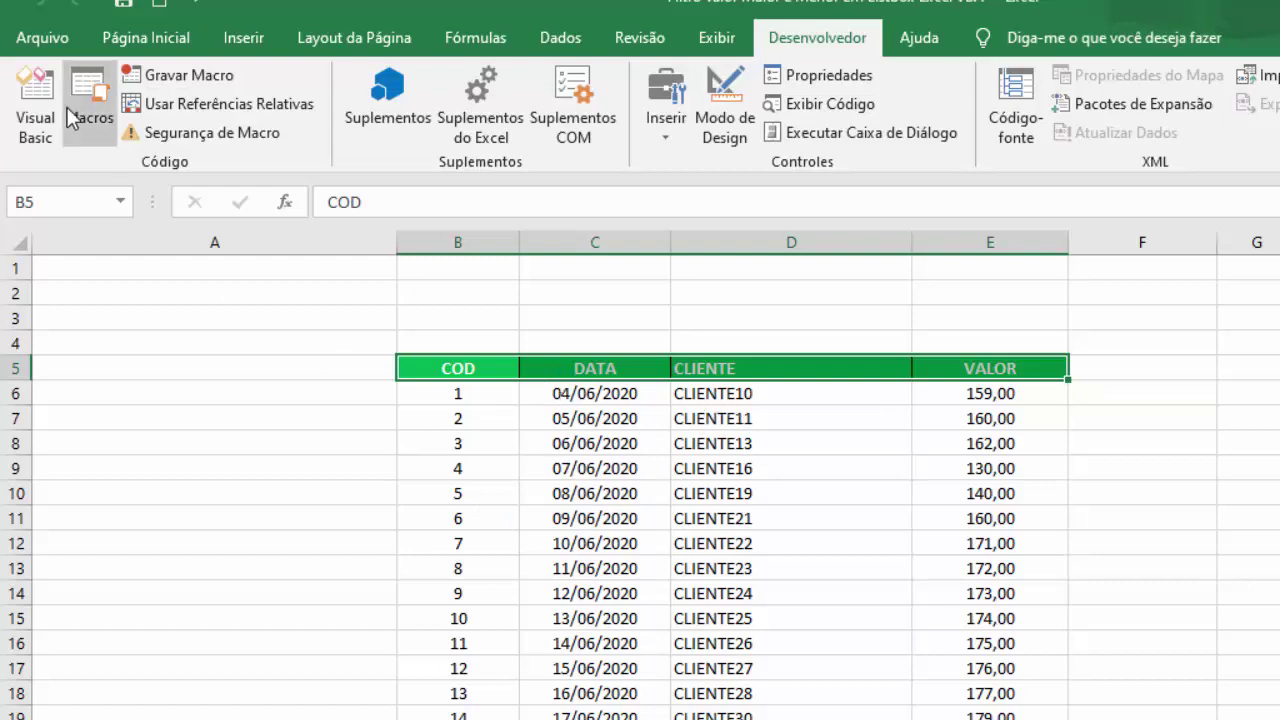
left_click(38, 95)
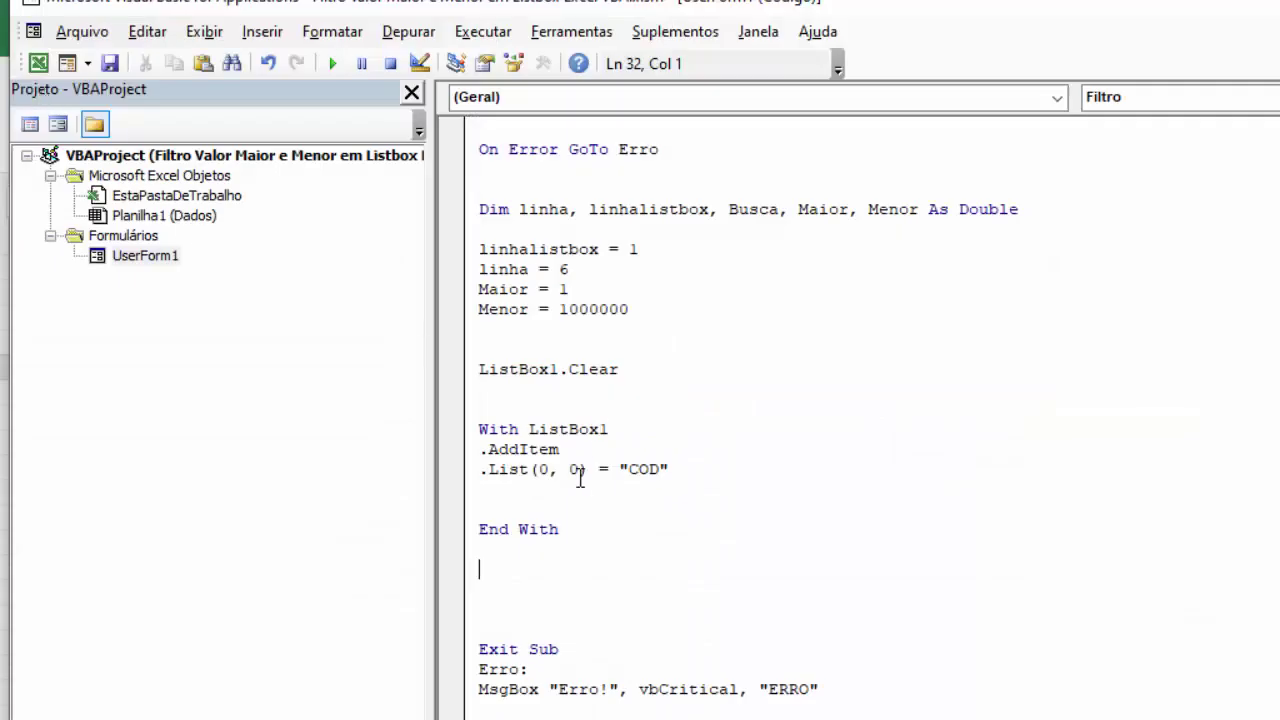
Step: Duplicate the COD line and change it to '.List(0,1) = "DATA"'
left_click_drag(705, 470, 482, 469)
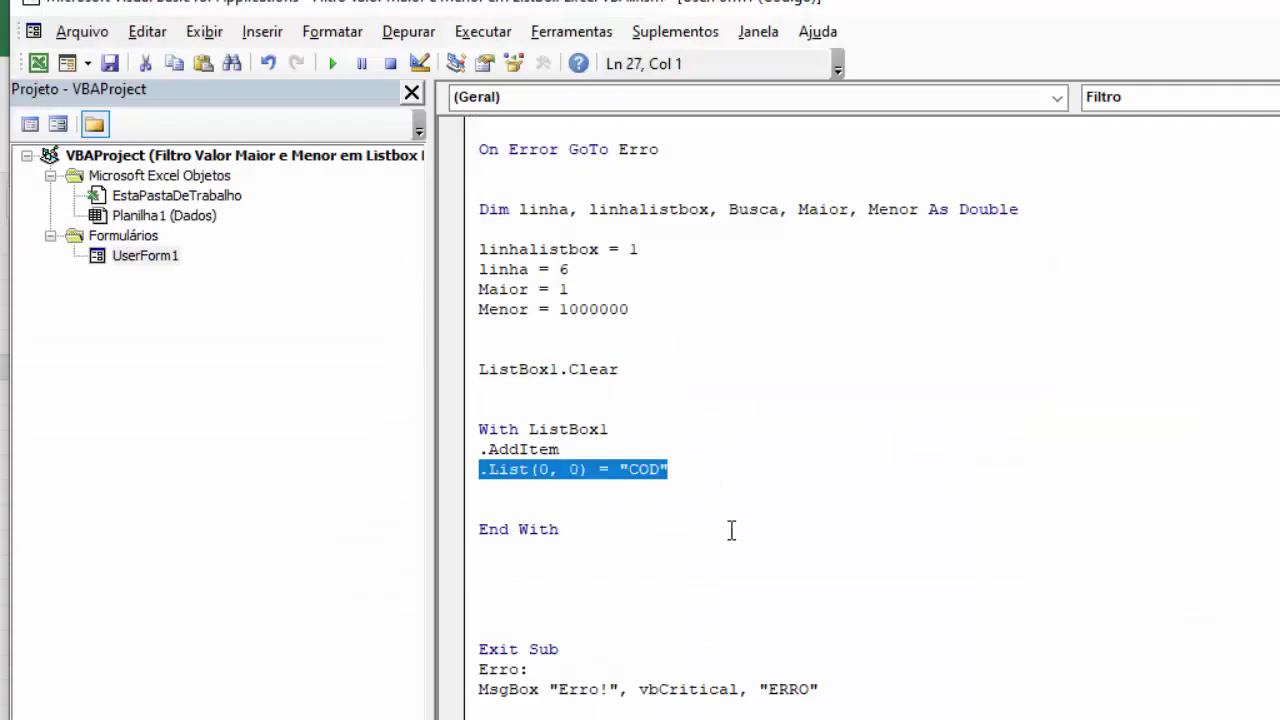
key("ctrl+c")
left_click(492, 496)
key("ctrl+v")
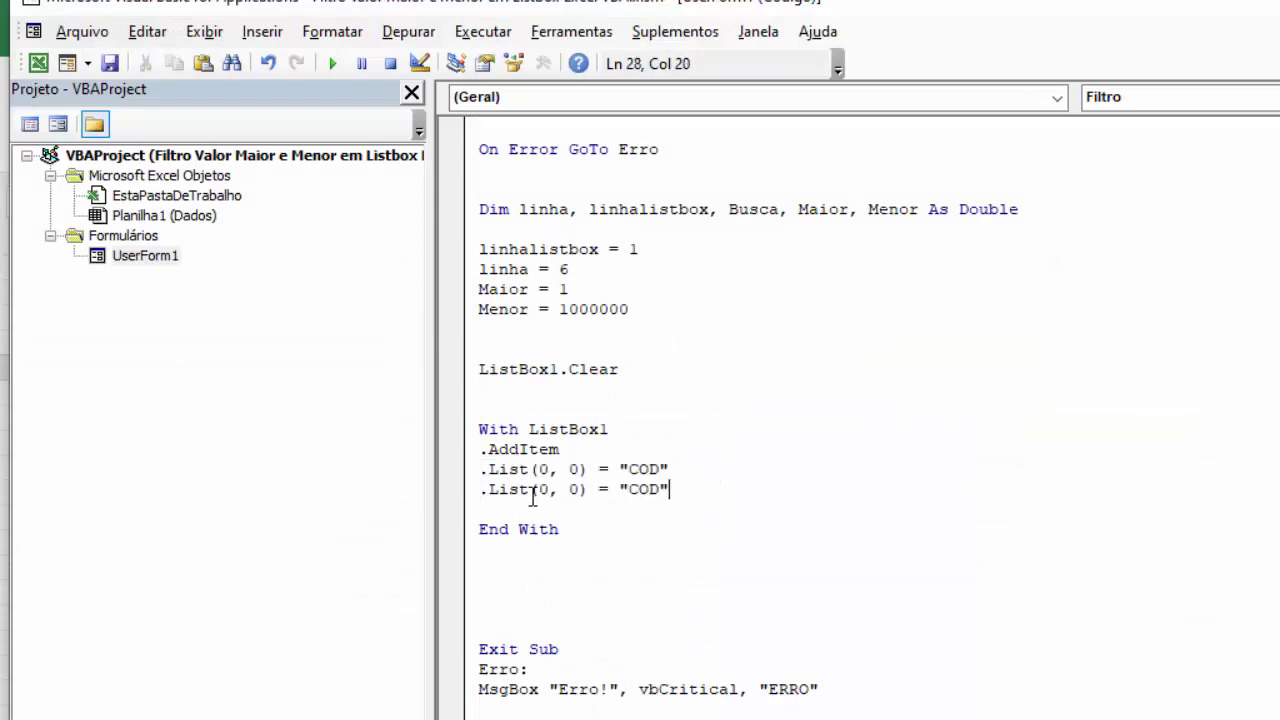
left_click(575, 489)
key("Delete")
type("1")
double_click(541, 468)
double_click(541, 489)
left_click(545, 508)
double_click(541, 468)
double_click(574, 468)
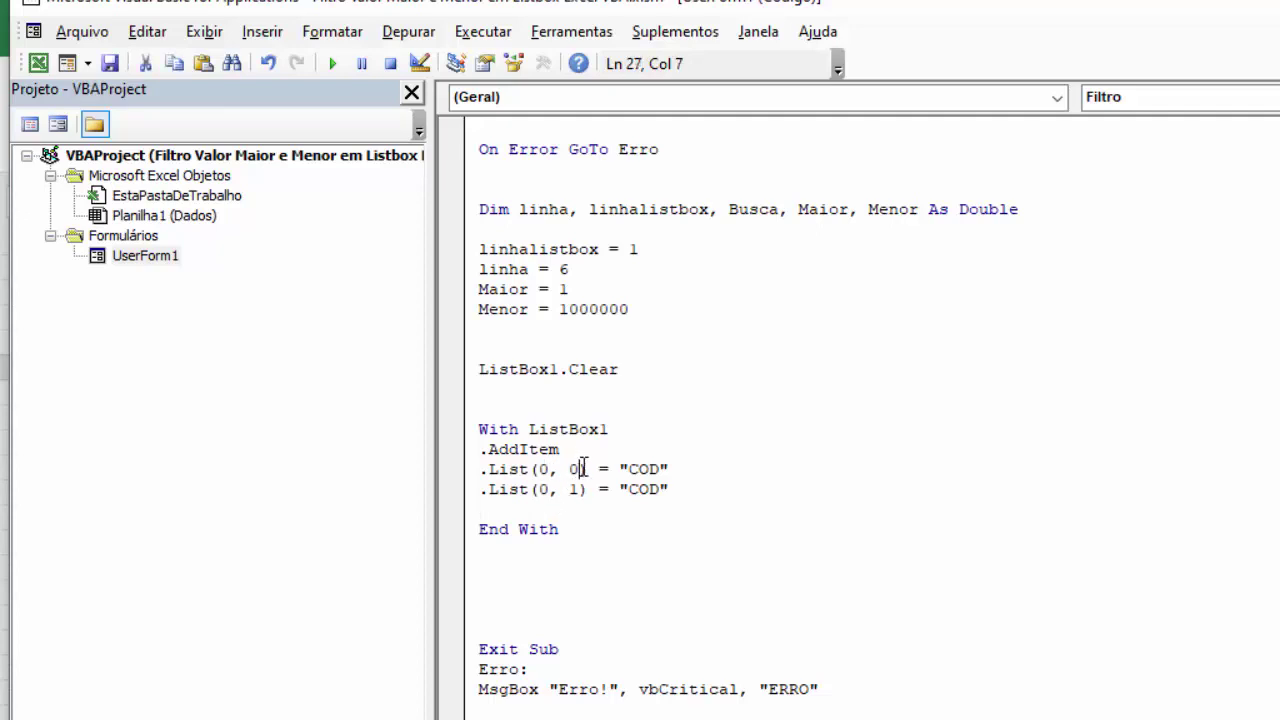
left_click(612, 564)
left_click(651, 489)
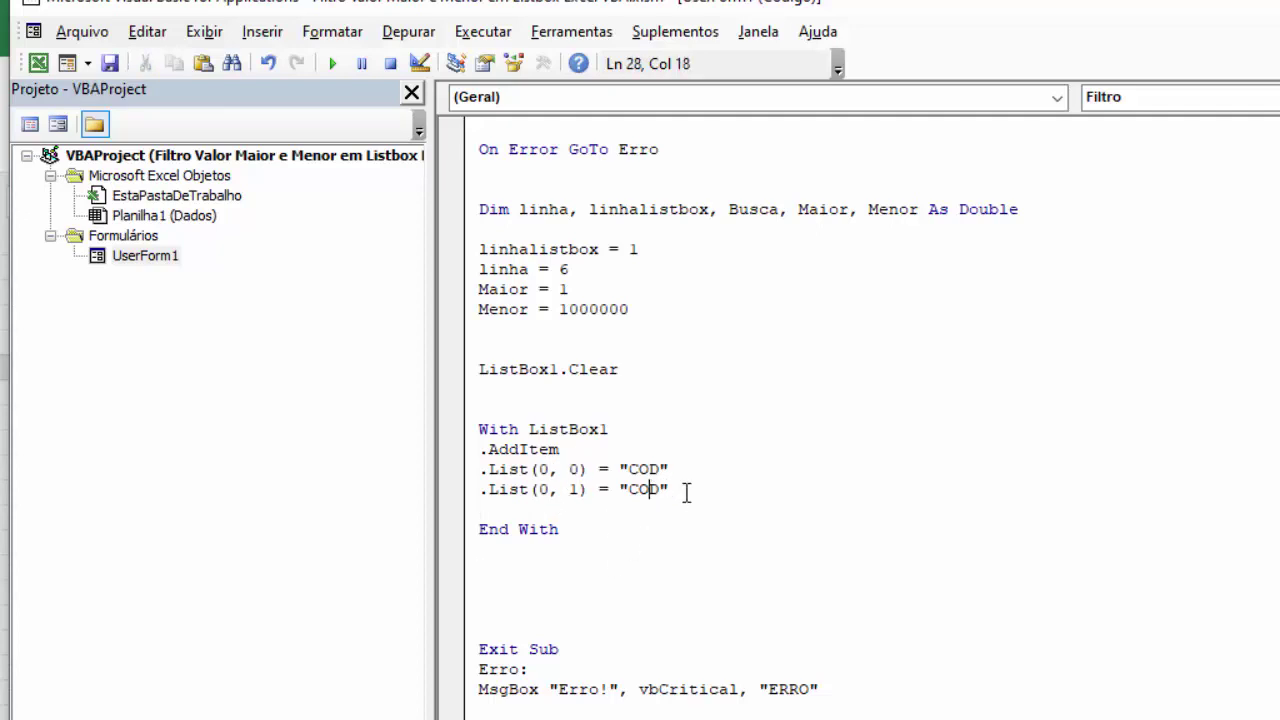
key("BackSpace")
key("BackSpace")
key("BackSpace")
type("DATA")
Step: Add a third header line '.List(0,2) = "CLIENTE"'
left_click(501, 508)
key("ctrl+v")
left_click(579, 509)
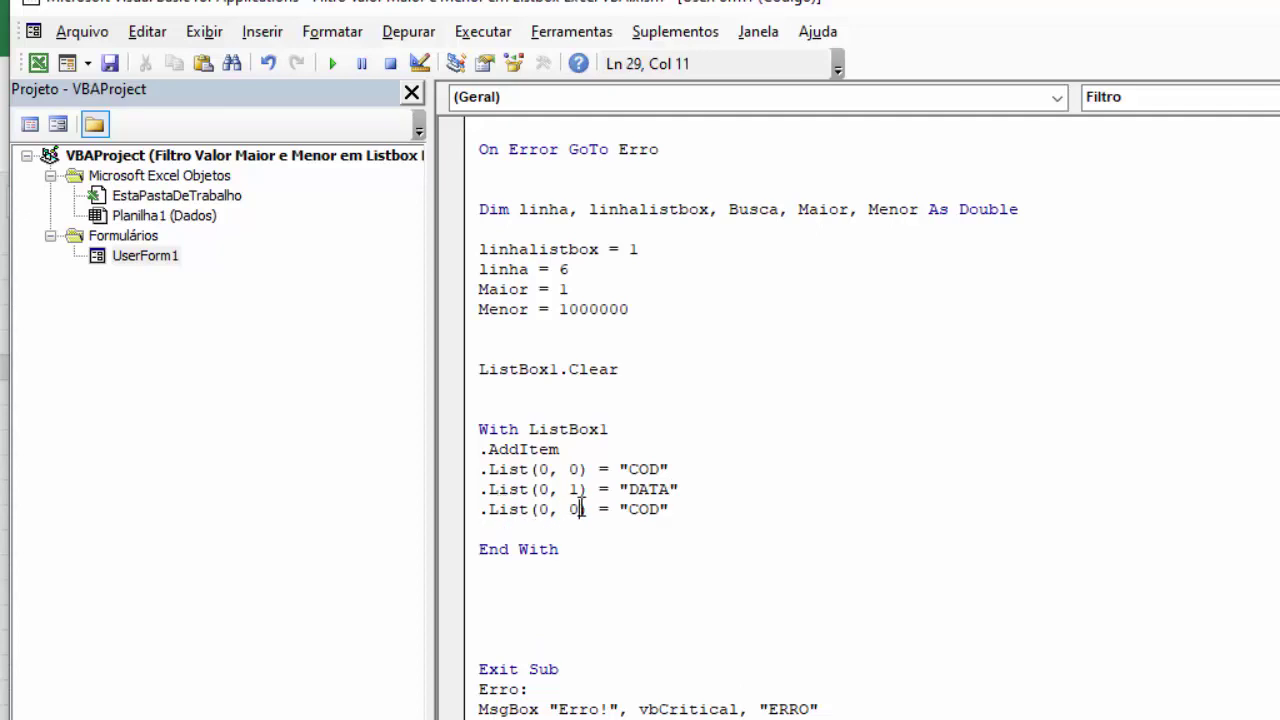
key("BackSpace")
type("2")
left_click(661, 509)
key("BackSpace")
key("BackSpace")
key("BackSpace")
type("CLIENTE")
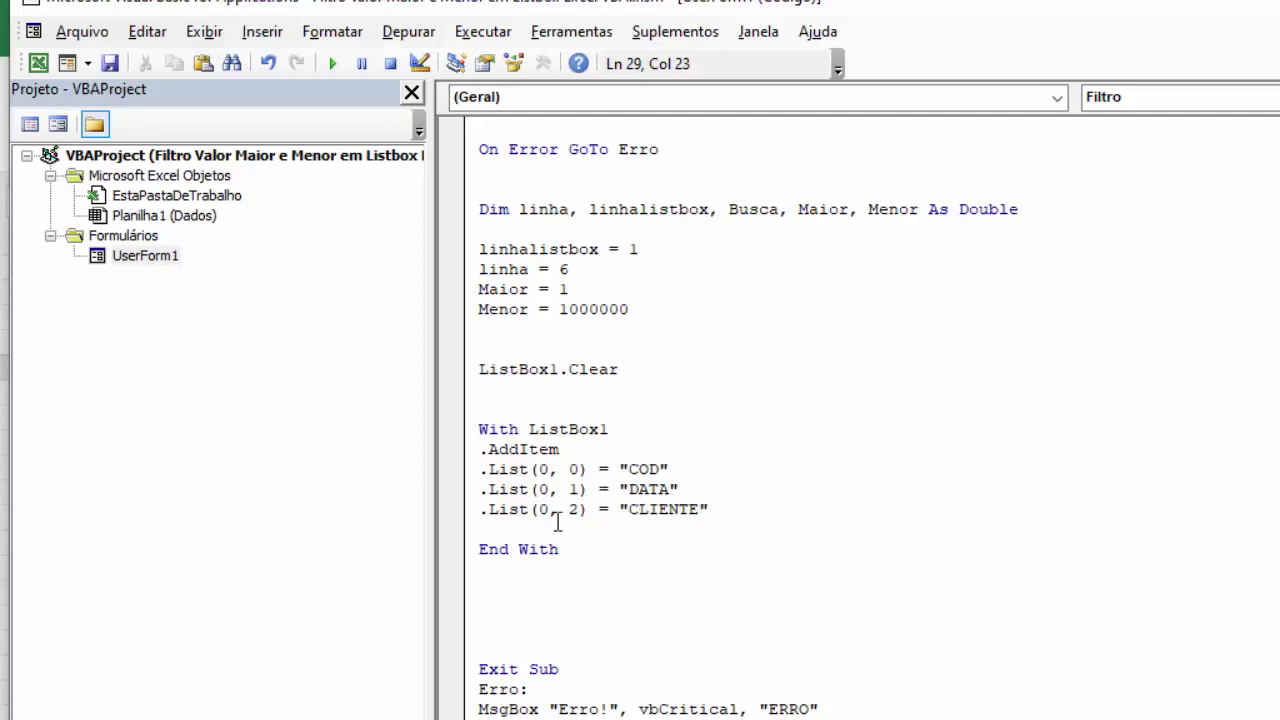
Step: Add '.List(0,3) = "VALOR"' and remove the extra blank line before End With
left_click(503, 529)
key("ctrl+v")
key("Return")
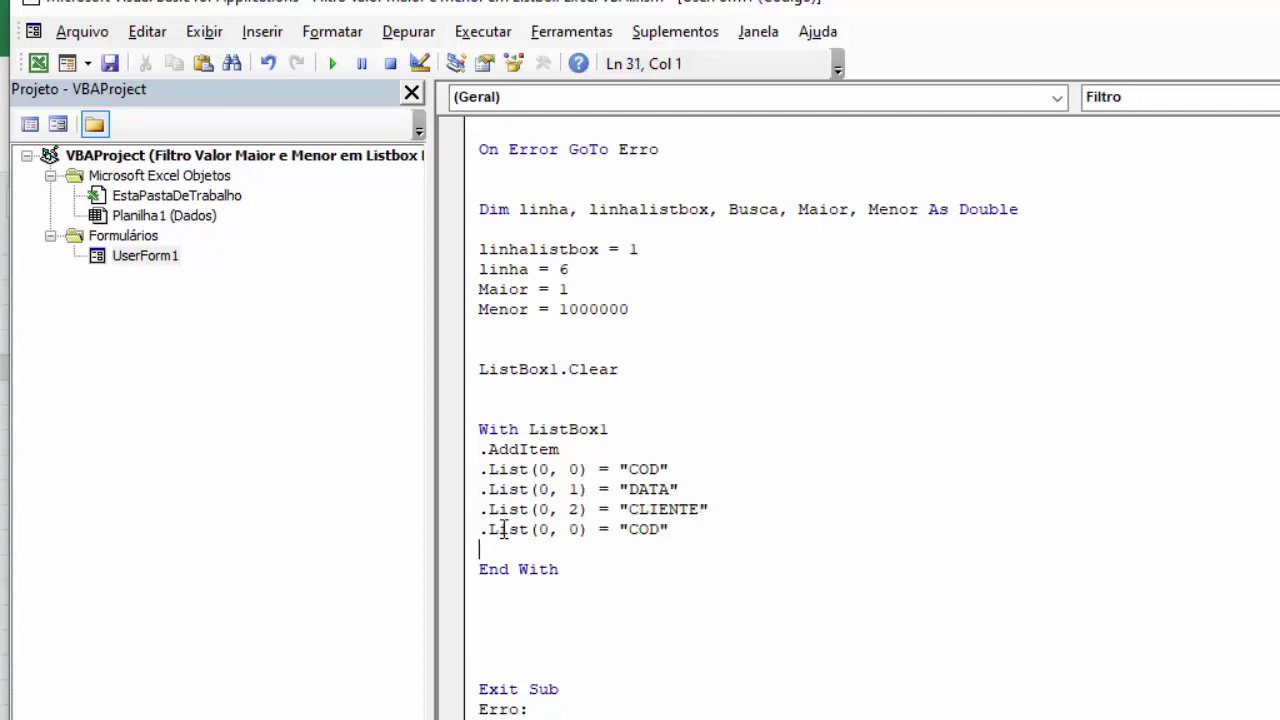
left_click(584, 529)
left_click(523, 548)
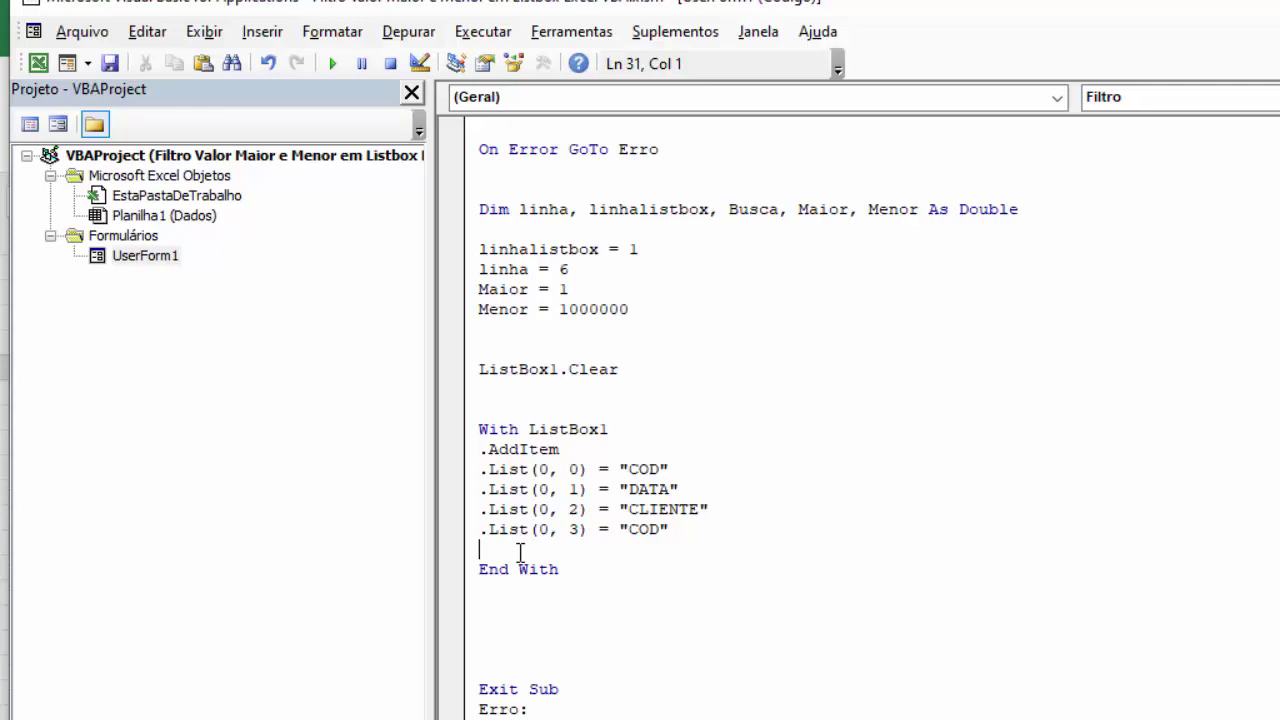
left_click(659, 529)
key("BackSpace")
key("BackSpace")
key("BackSpace")
type("VALOR")
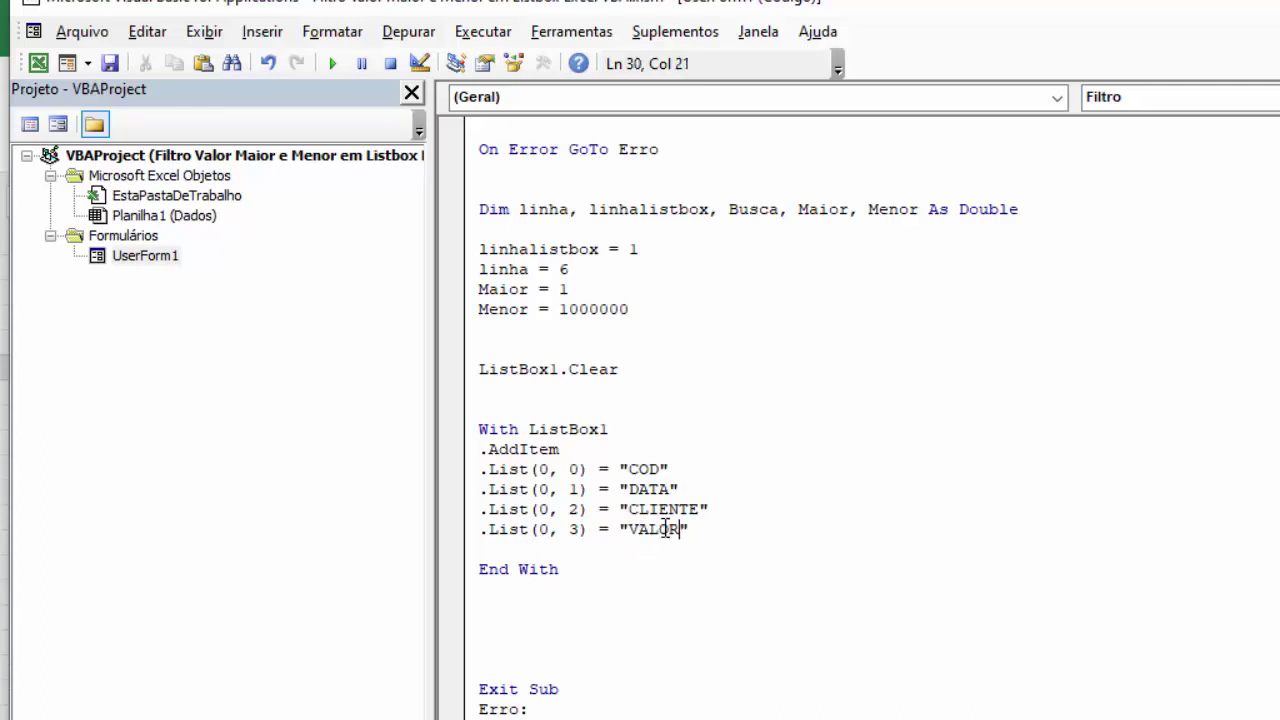
left_click(506, 545)
key("BackSpace")
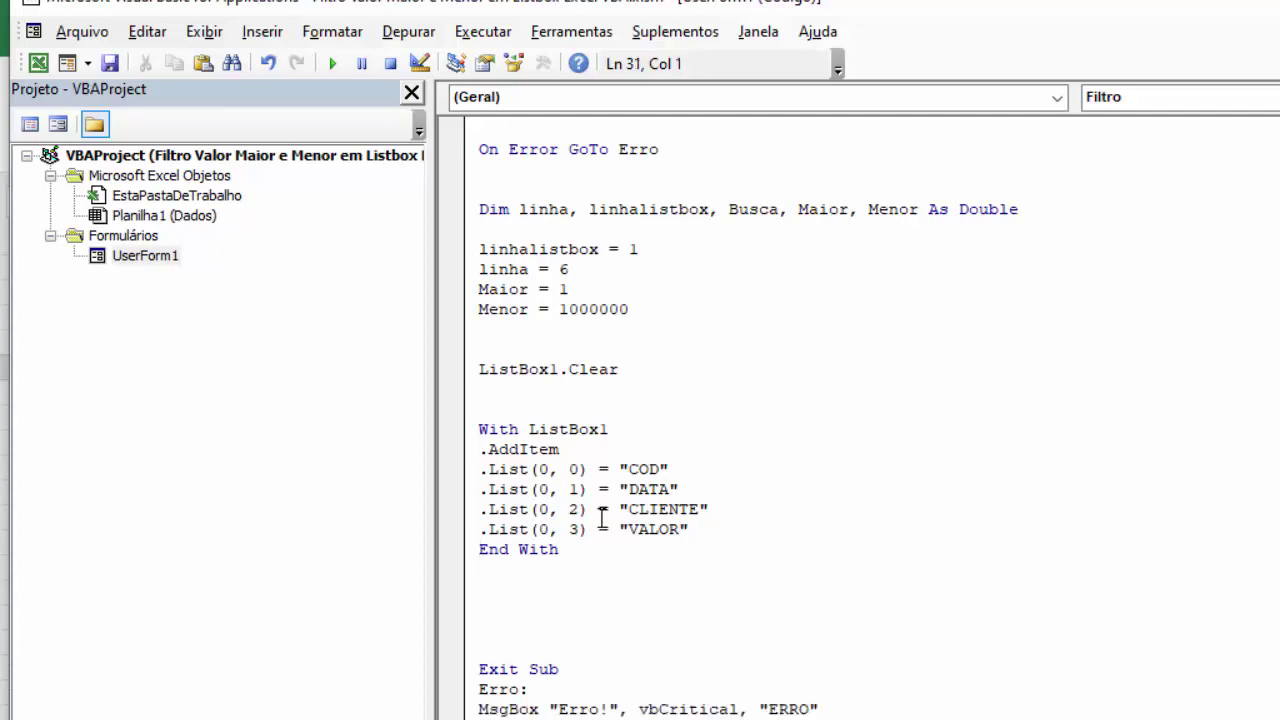
left_click(541, 592)
scroll(540, 603, "down", 4)
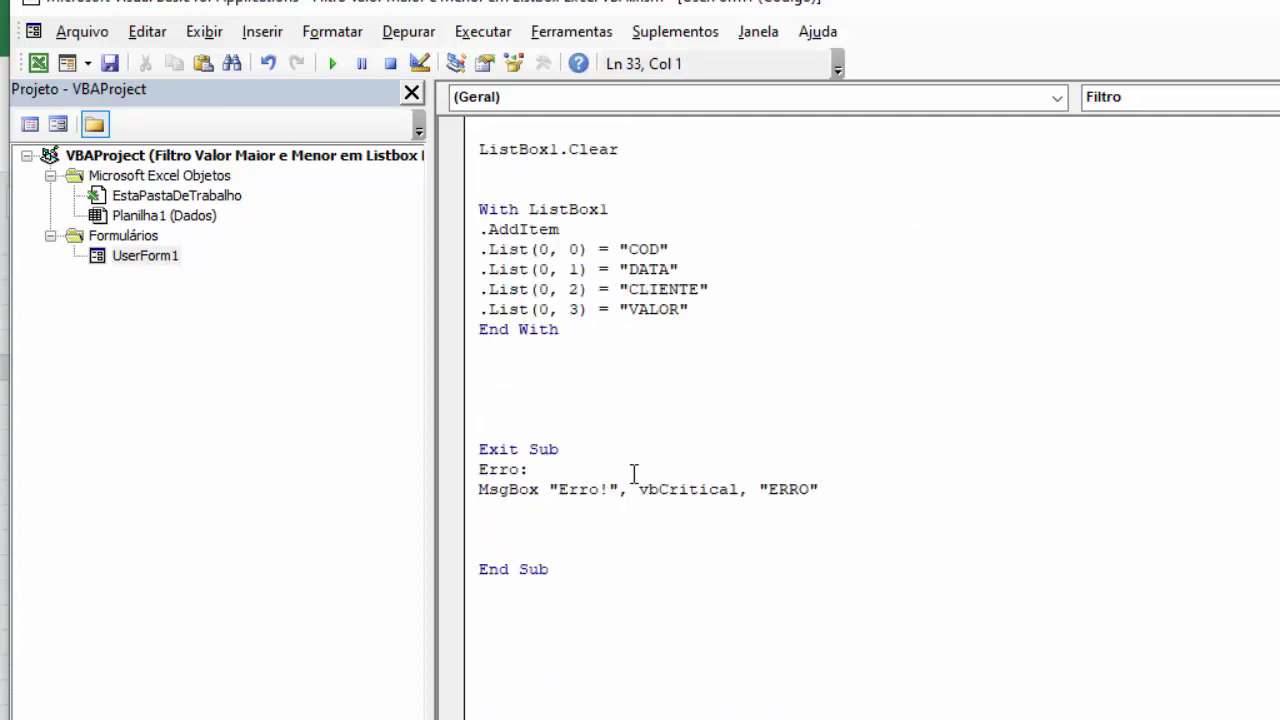
Step: Make room above Exit Sub and check the Maior and Menor text boxes on UserForm1
key("Return")
key("Return")
key("Return")
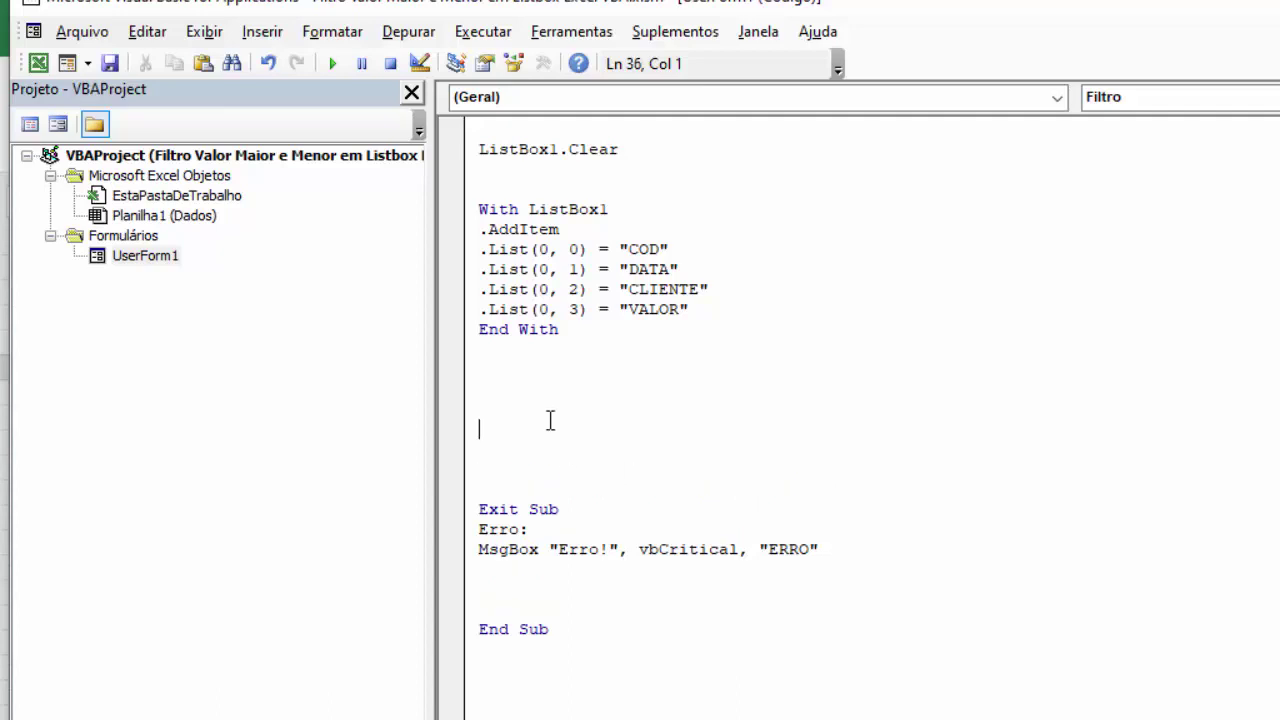
left_click(508, 405)
double_click(146, 258)
left_click(605, 186)
left_click(888, 212)
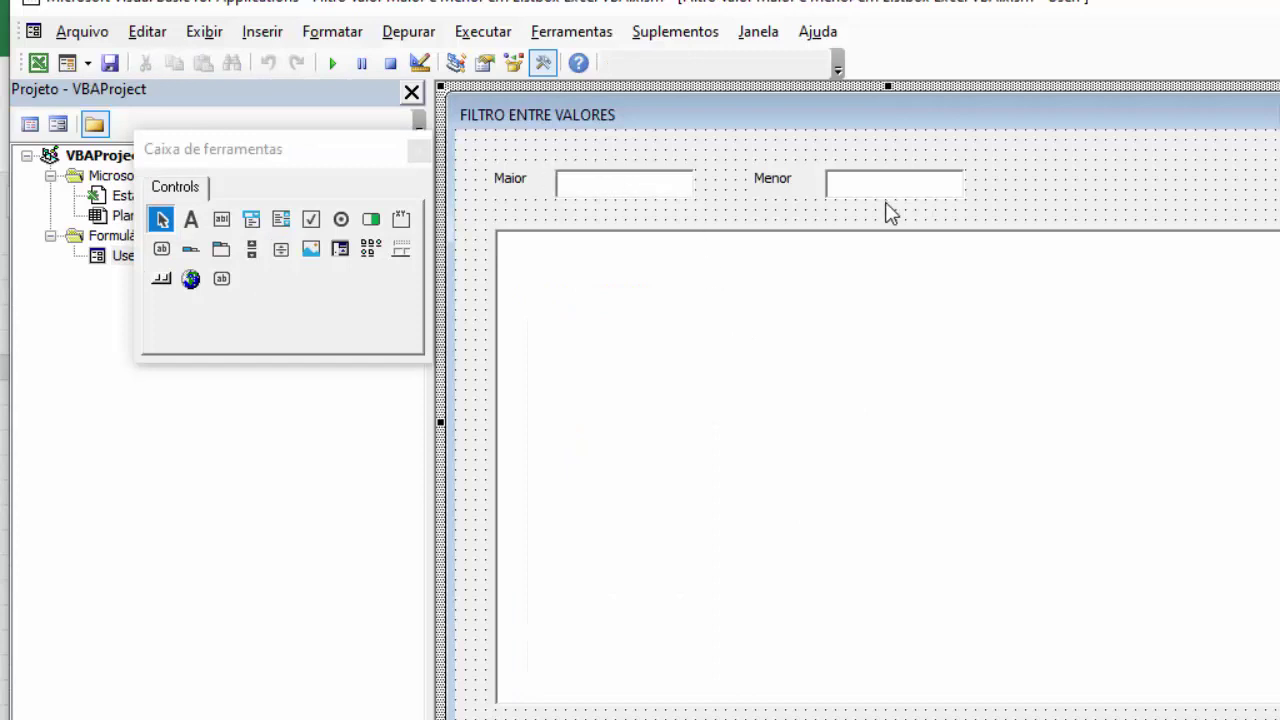
left_click(887, 196)
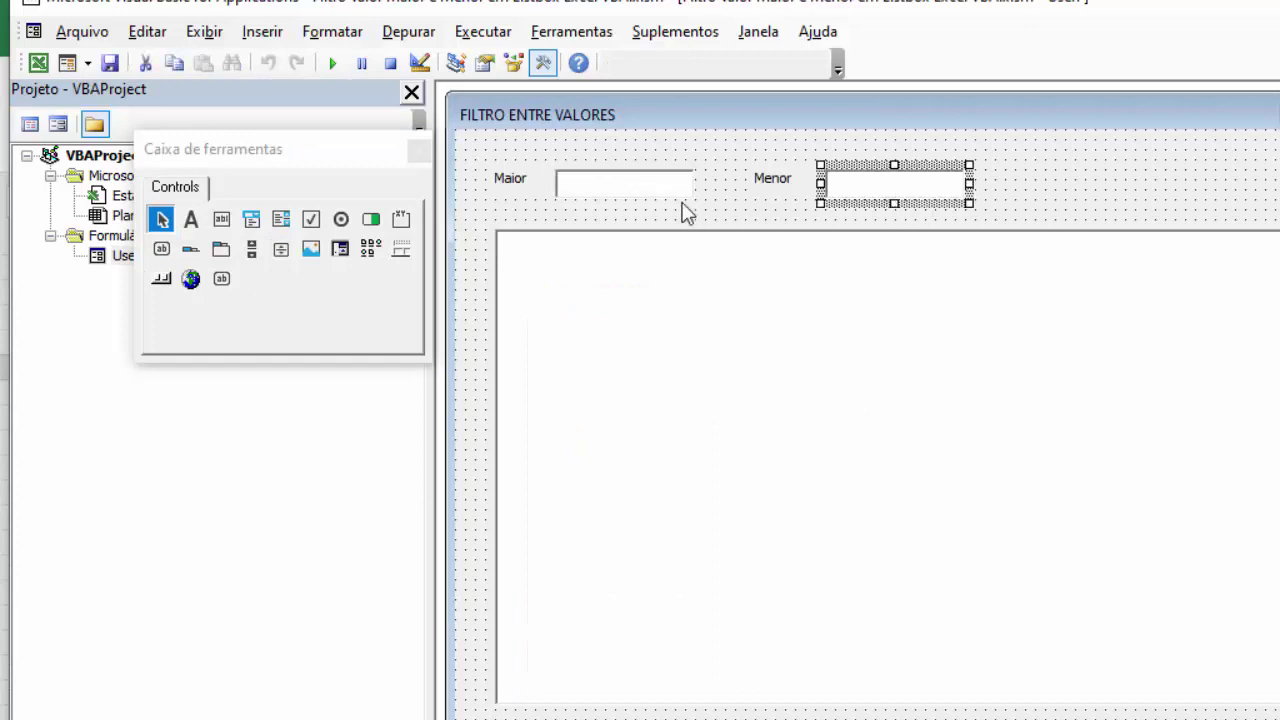
double_click(1037, 200)
scroll(737, 605, "down", 3)
scroll(548, 621, "down", 3)
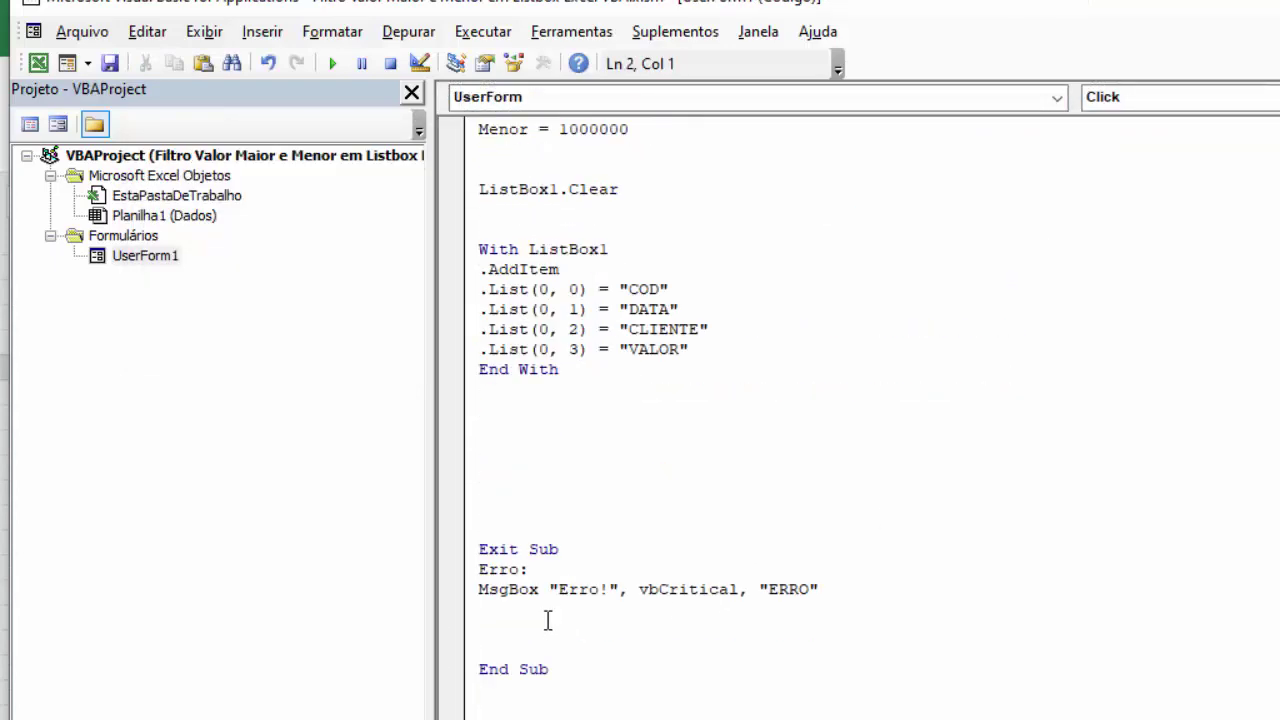
left_click(514, 428)
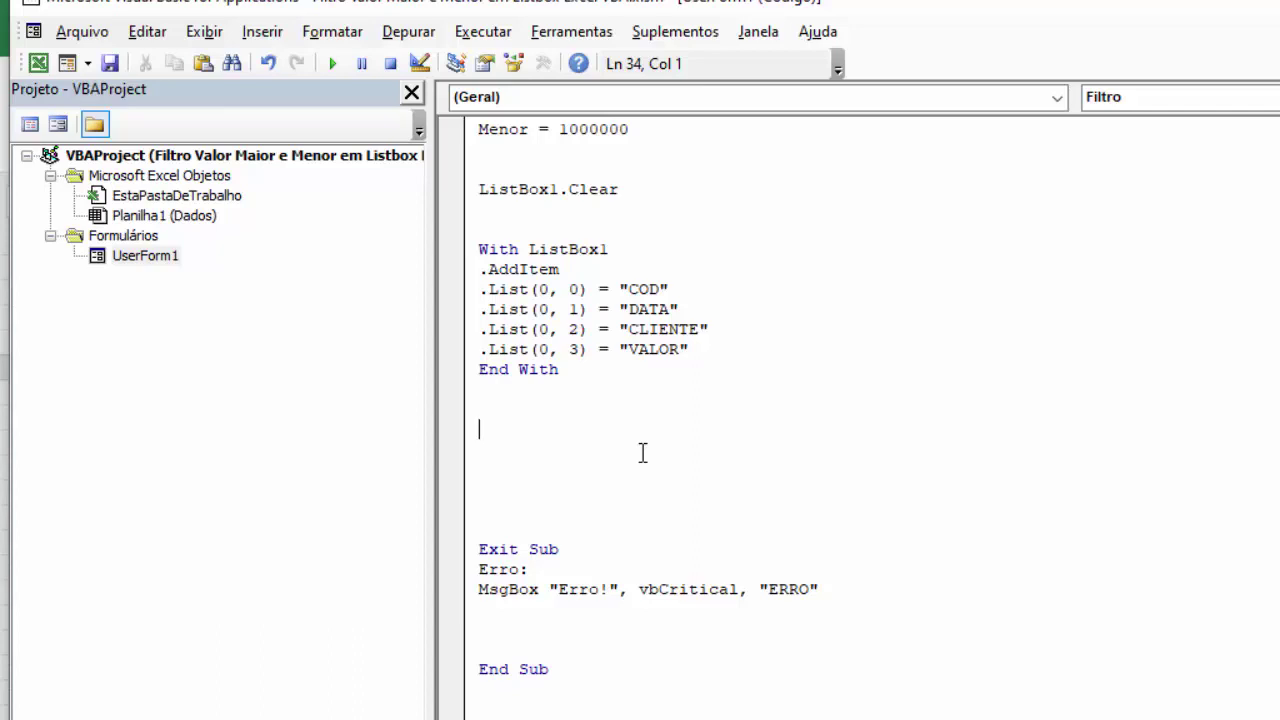
Step: Write 'If IsNumeric(TMaior.Value) = True Then', taking the box name TMaior from Properties
type("I")
type("f I")
type("sNumeric")
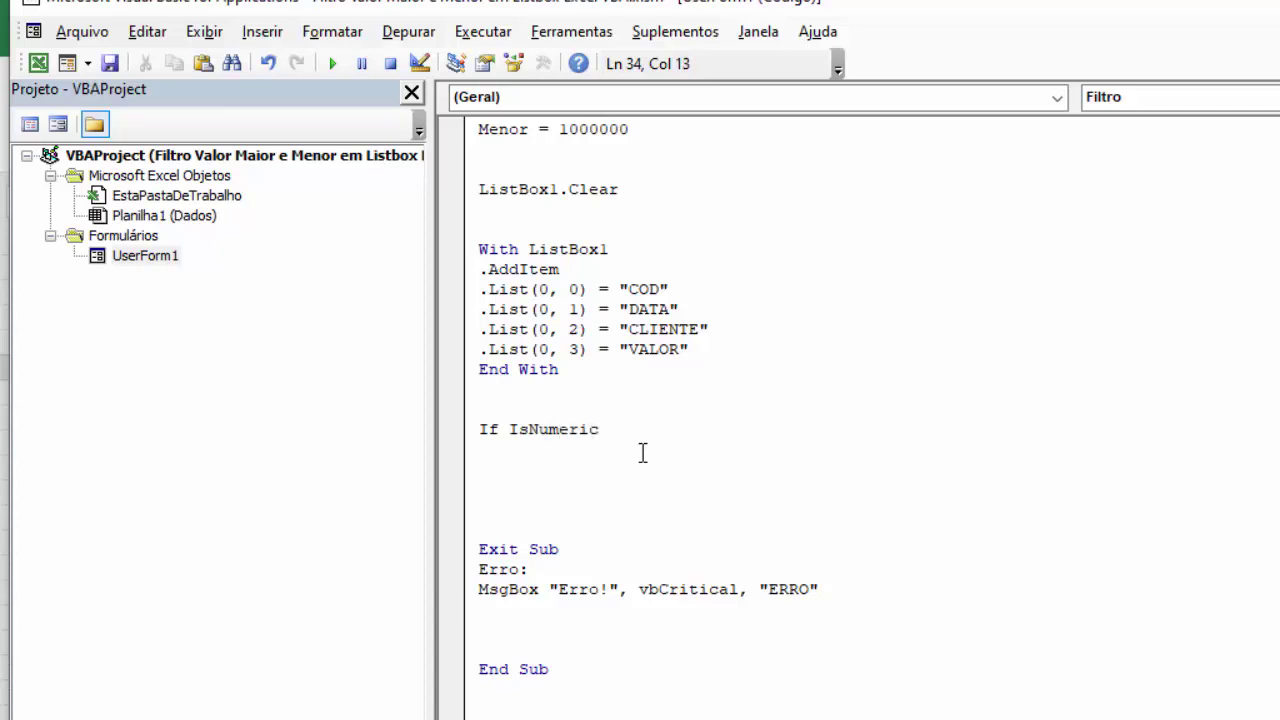
type("()")
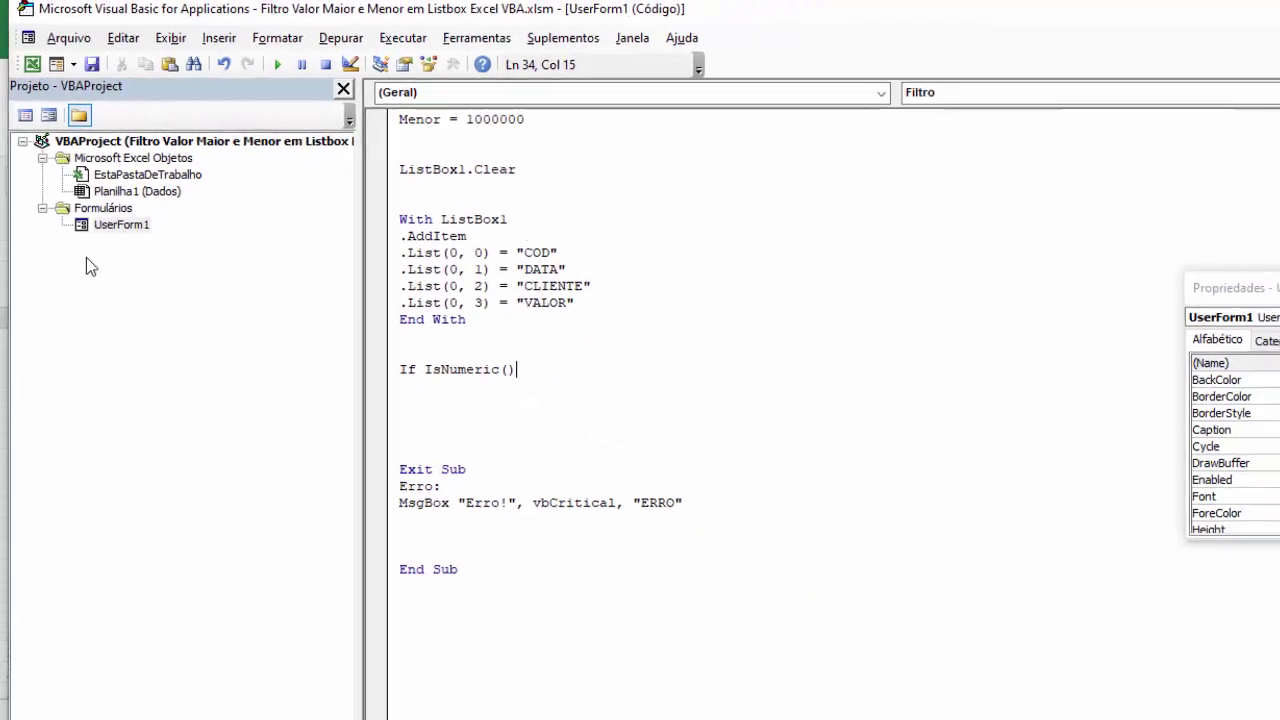
left_click(110, 209)
double_click(120, 212)
left_click(452, 165)
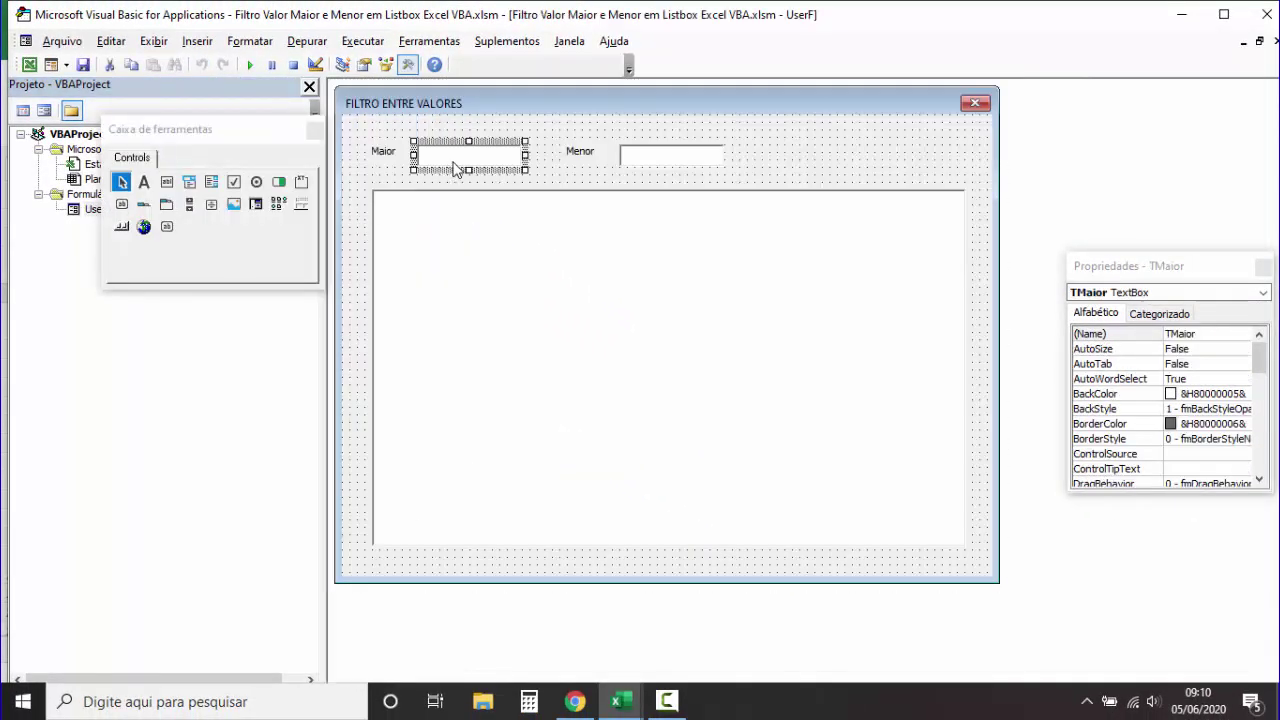
left_click_drag(1212, 333, 1149, 333)
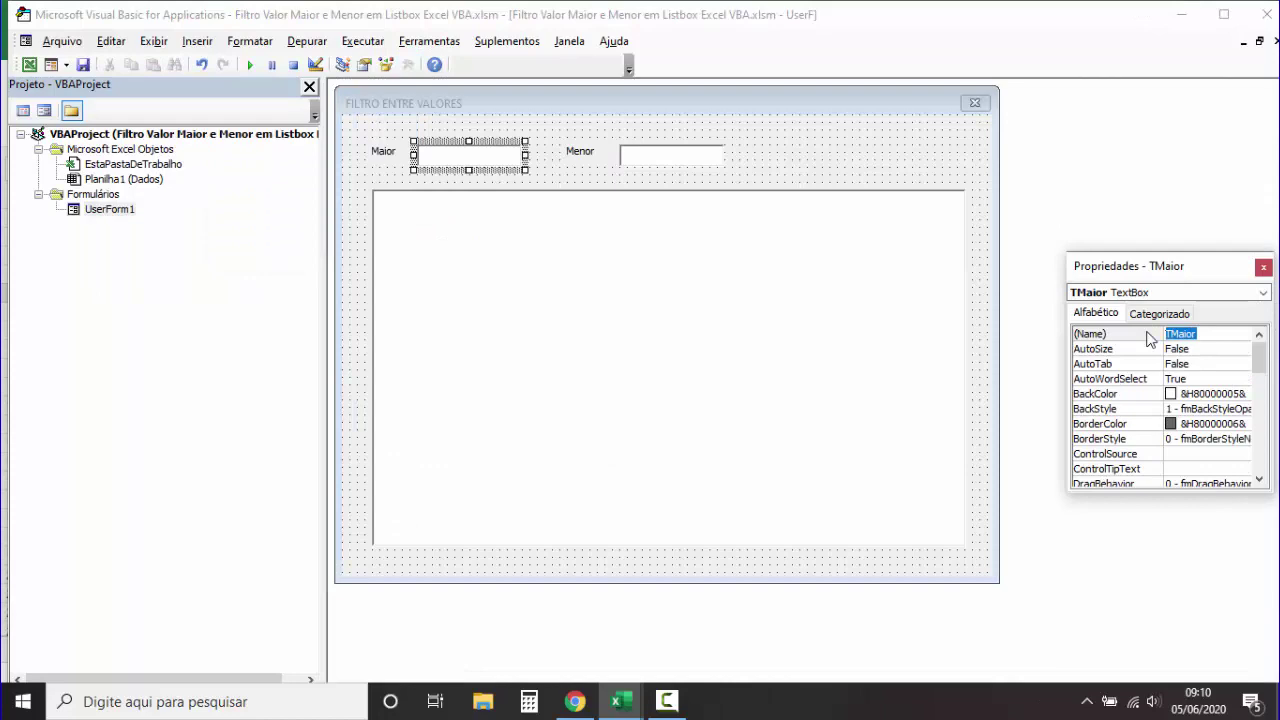
double_click(805, 162)
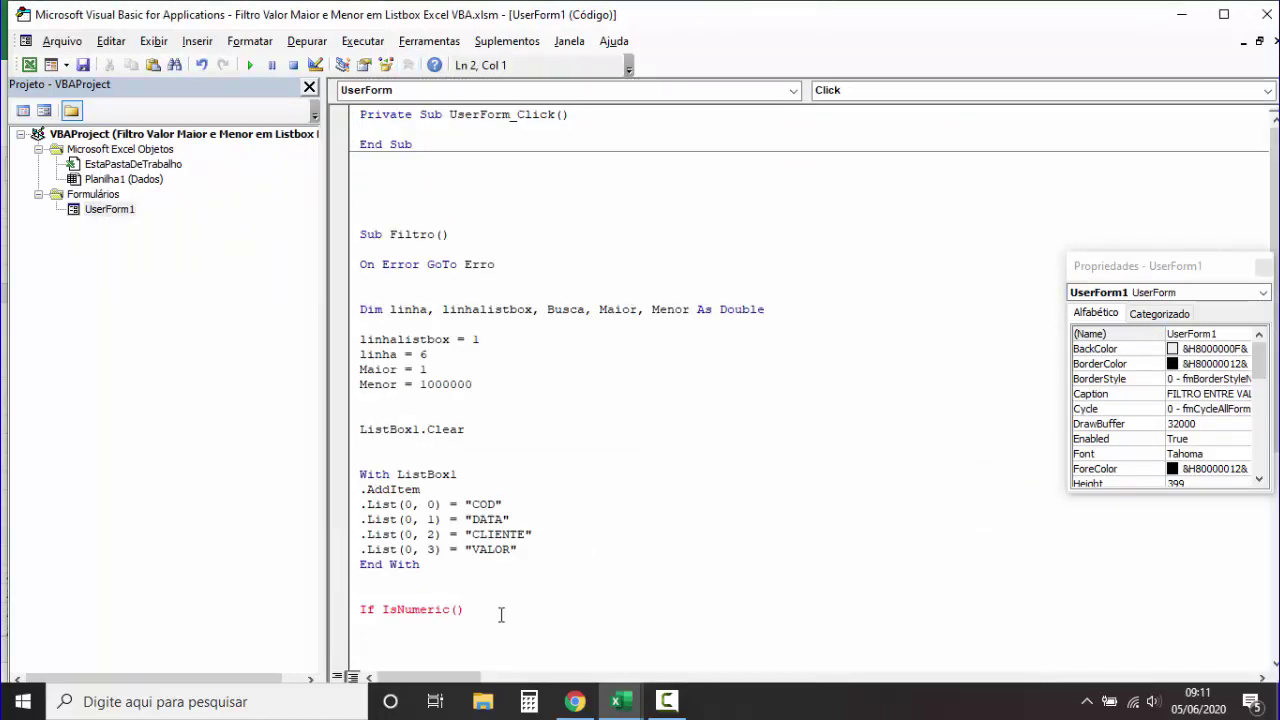
left_click(460, 612)
type("TMaior")
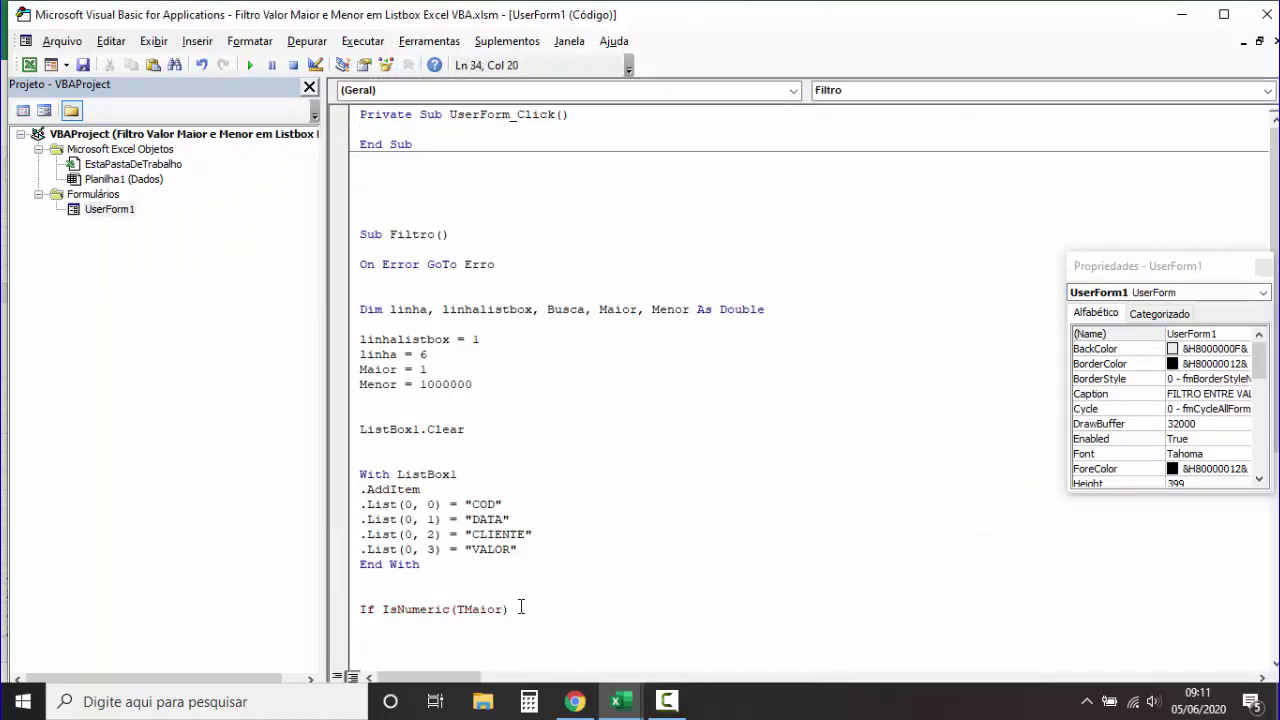
type(".")
type("value")
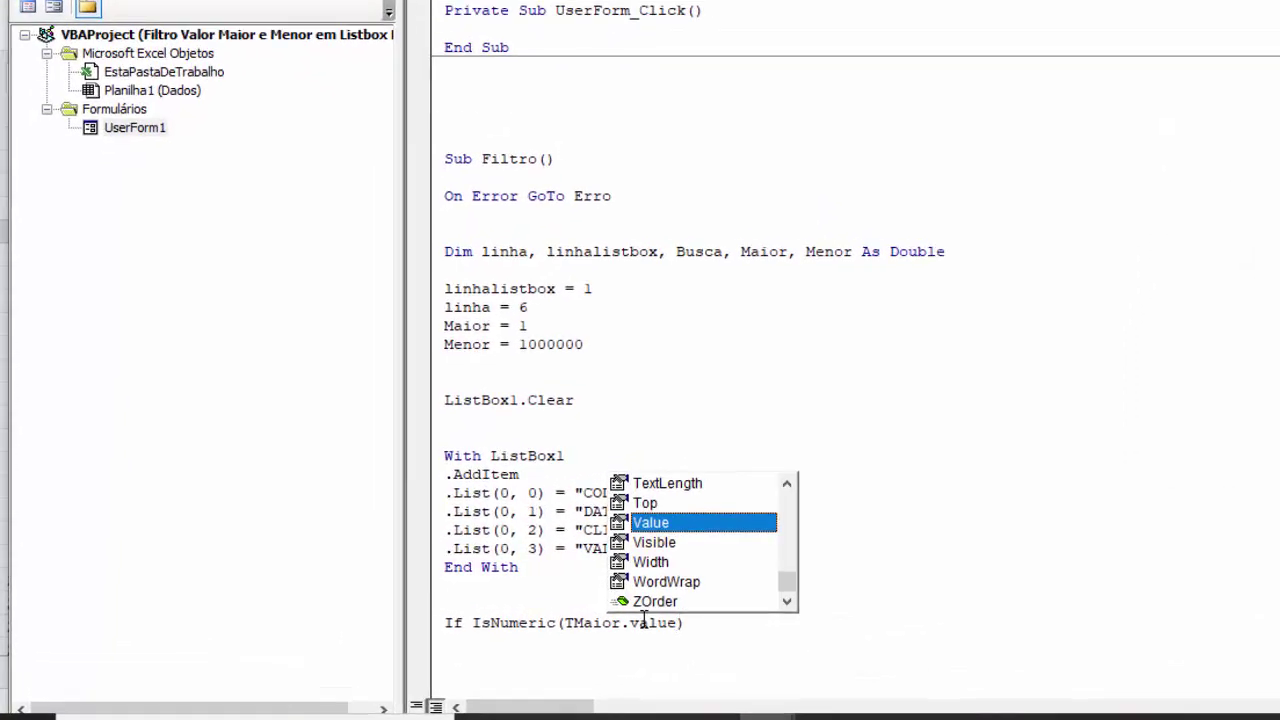
left_click(700, 585)
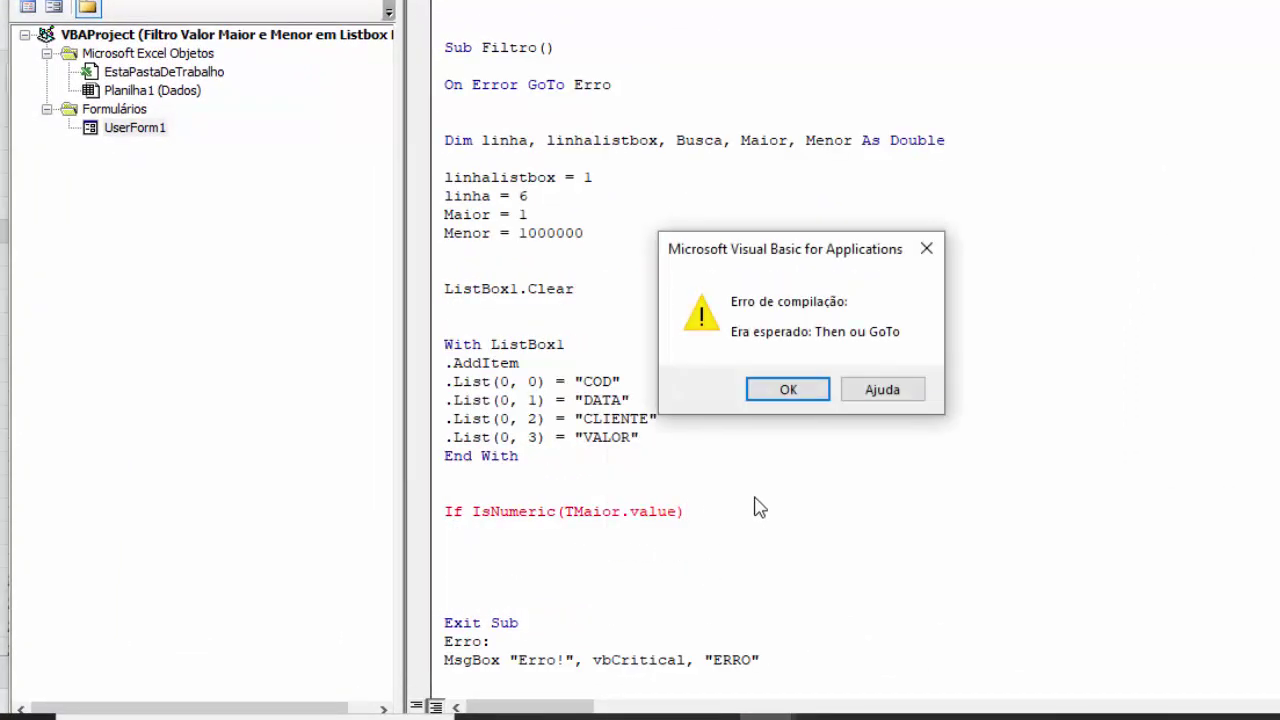
left_click(788, 389)
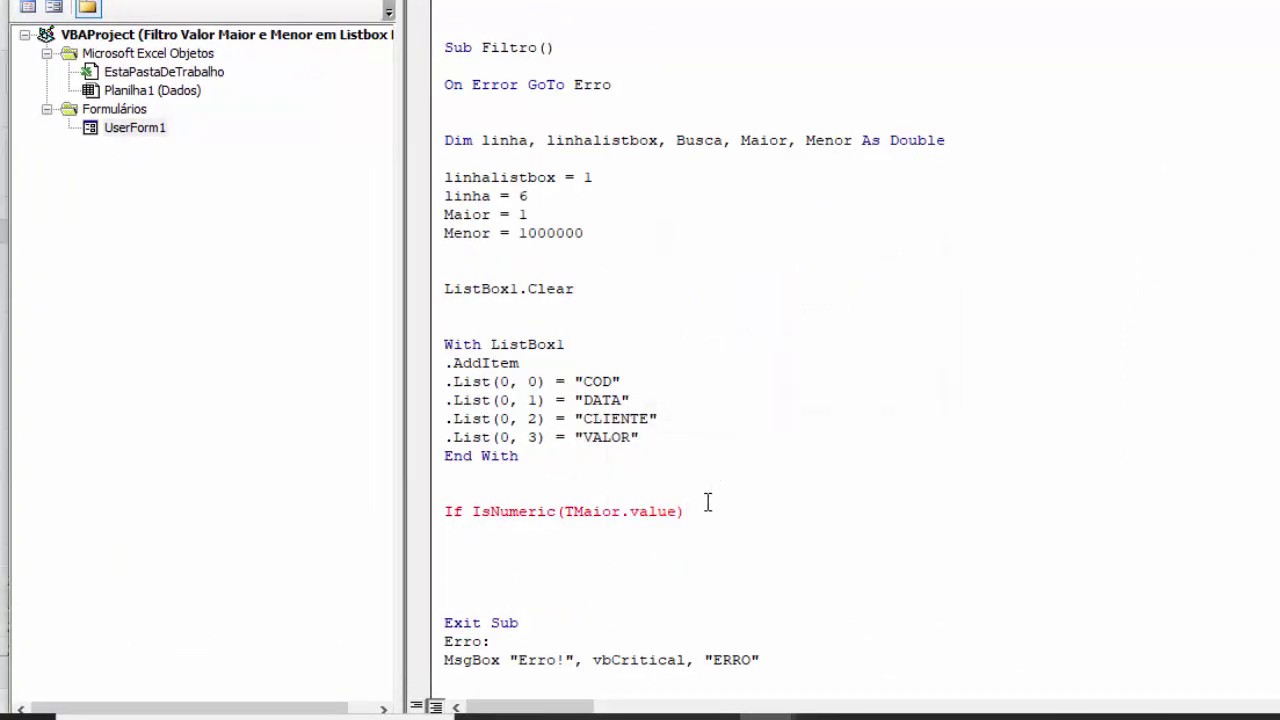
type(" = true")
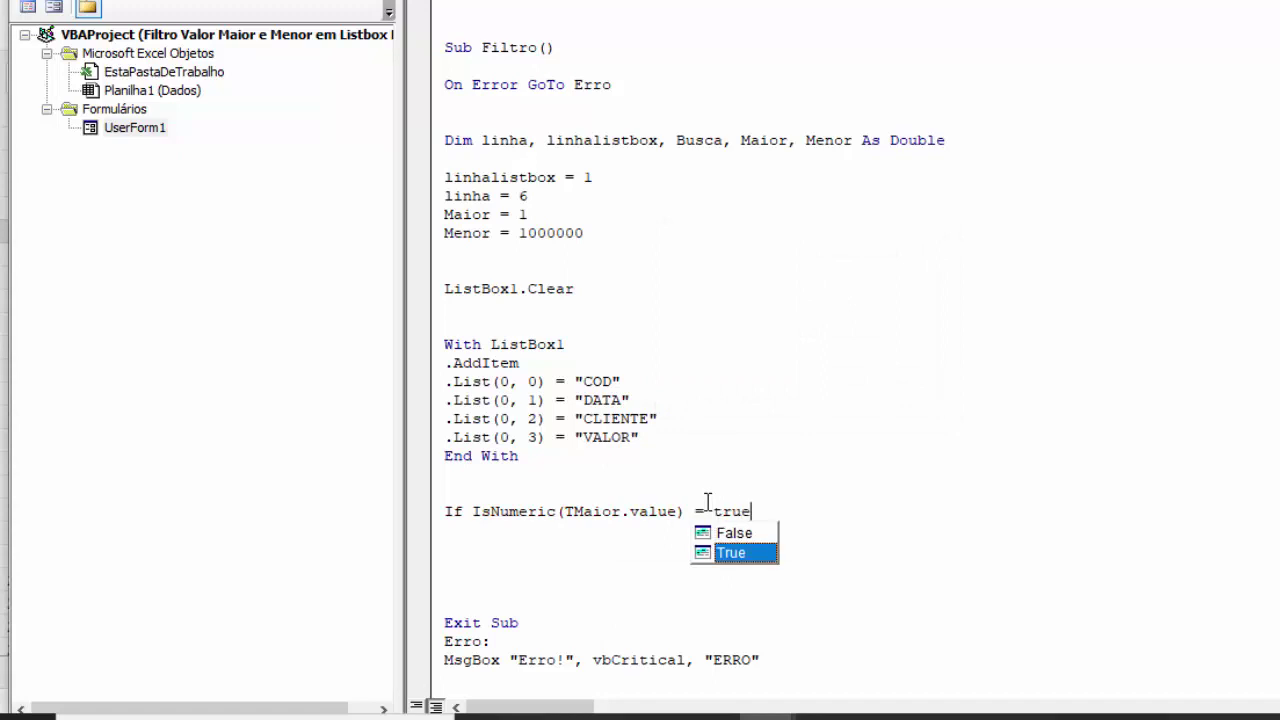
type(" then")
key("Return")
Step: Add the line 'Maior = TMaior * 1' inside the If block, then select the whole block
key("Return")
key("Return")
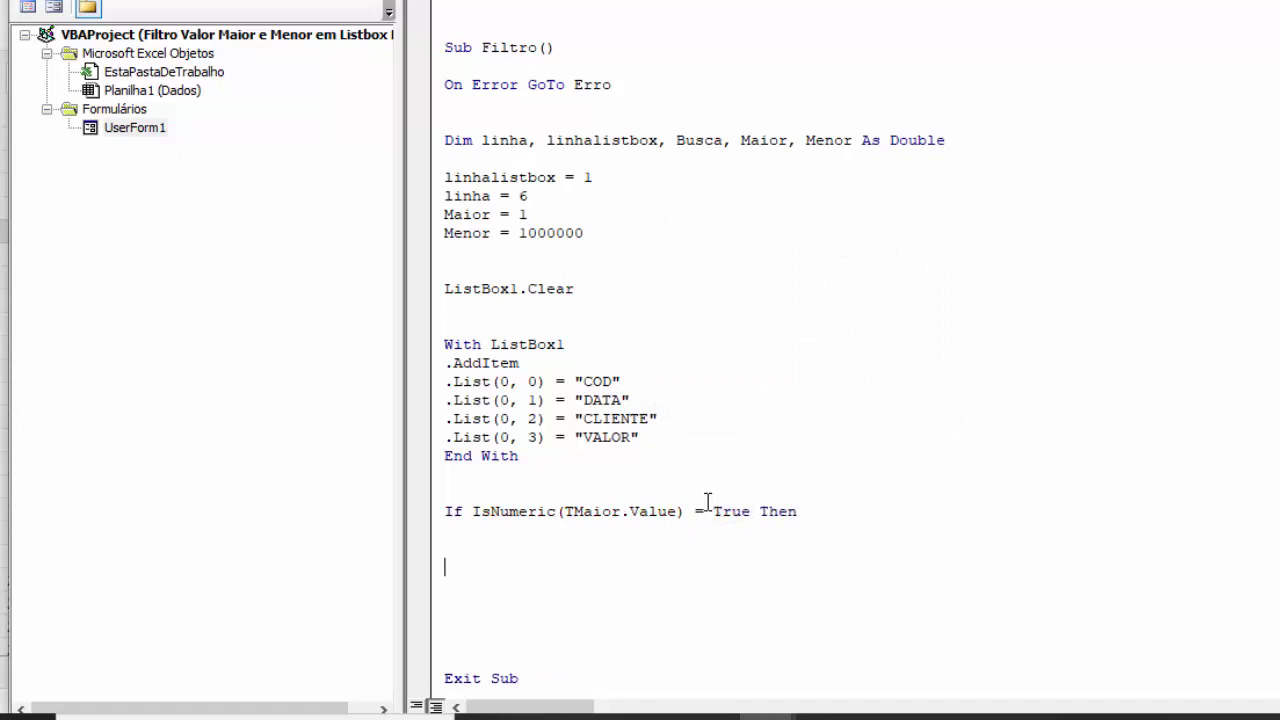
type("endif")
key("Return")
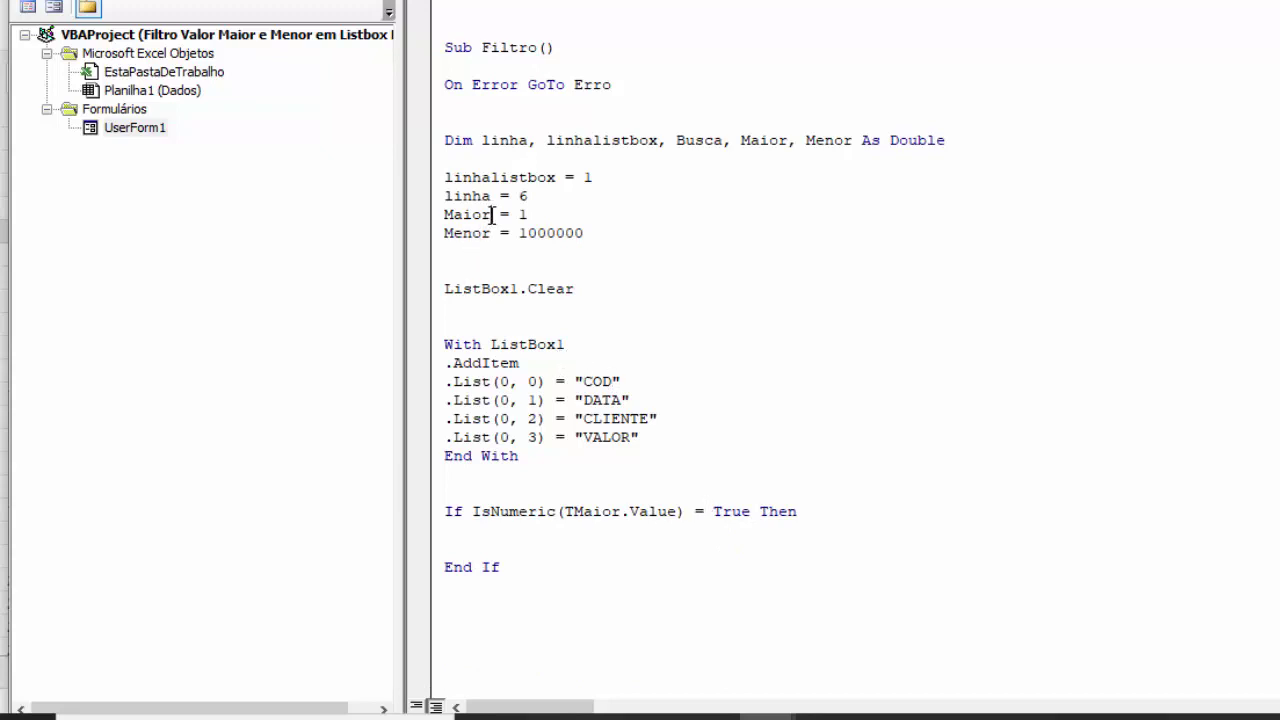
left_click_drag(492, 214, 445, 214)
key("ctrl+c")
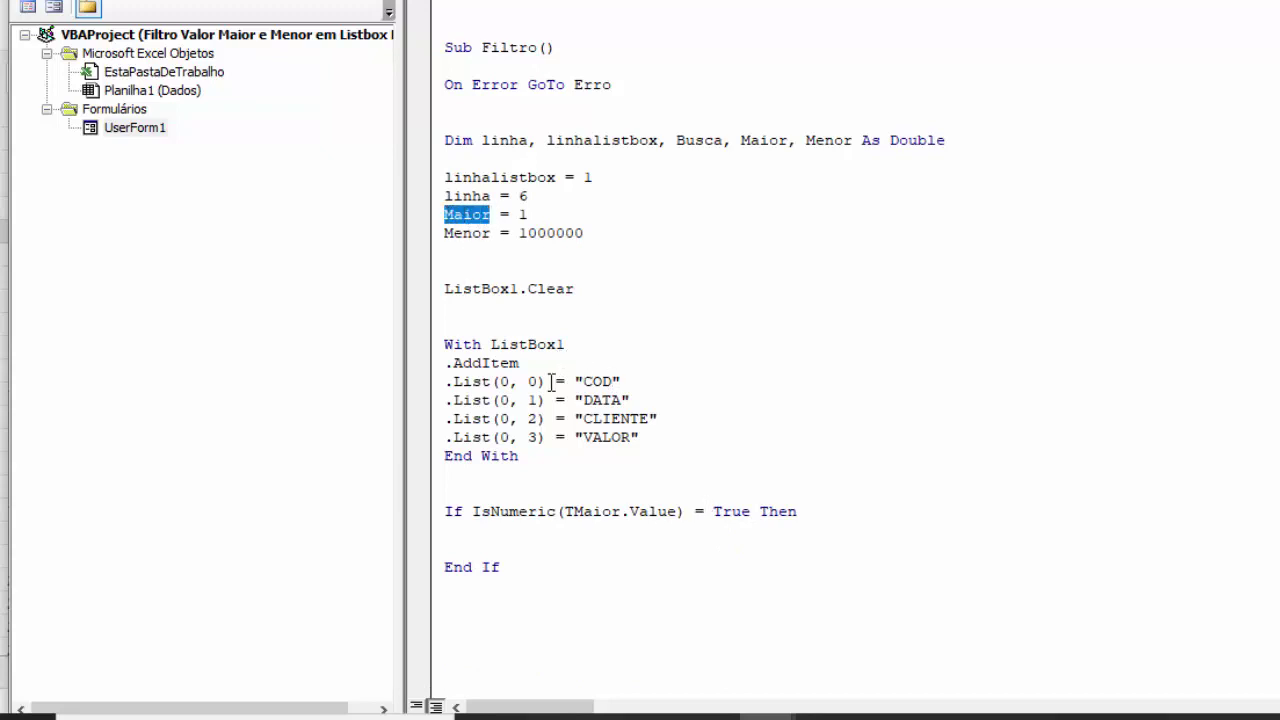
left_click(471, 537)
key("ctrl+v")
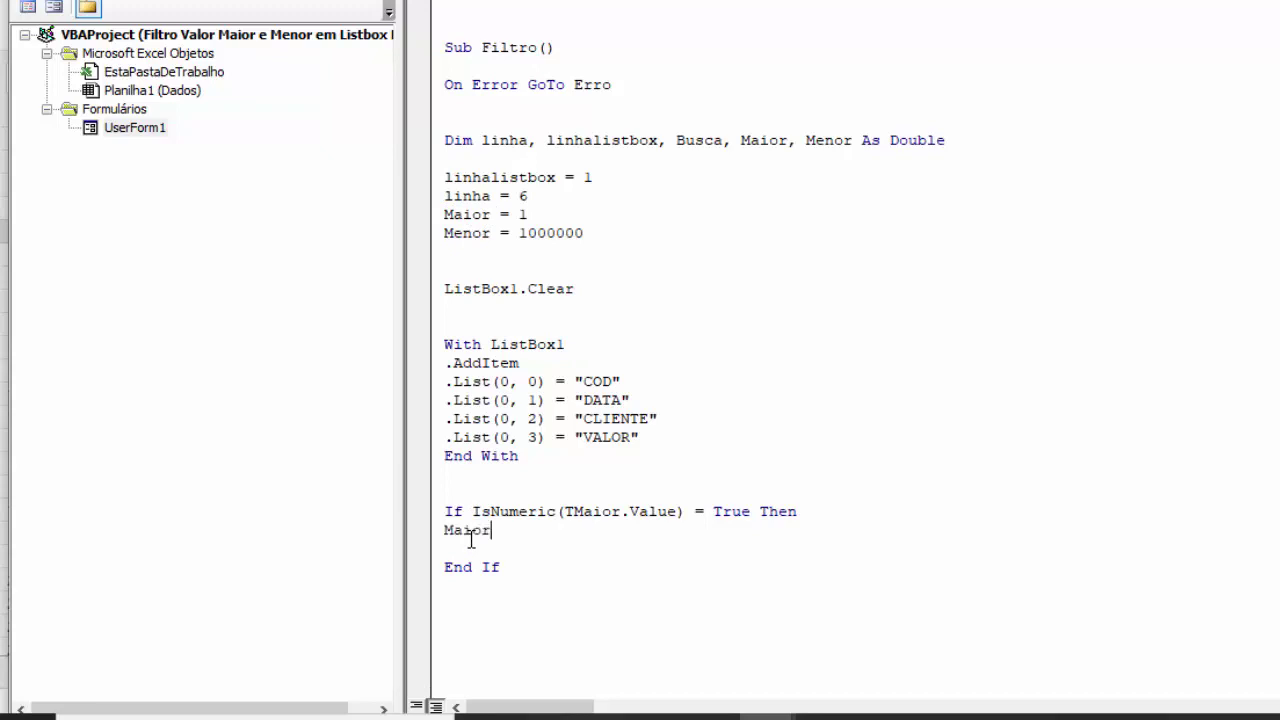
double_click(609, 511)
key("ctrl+c")
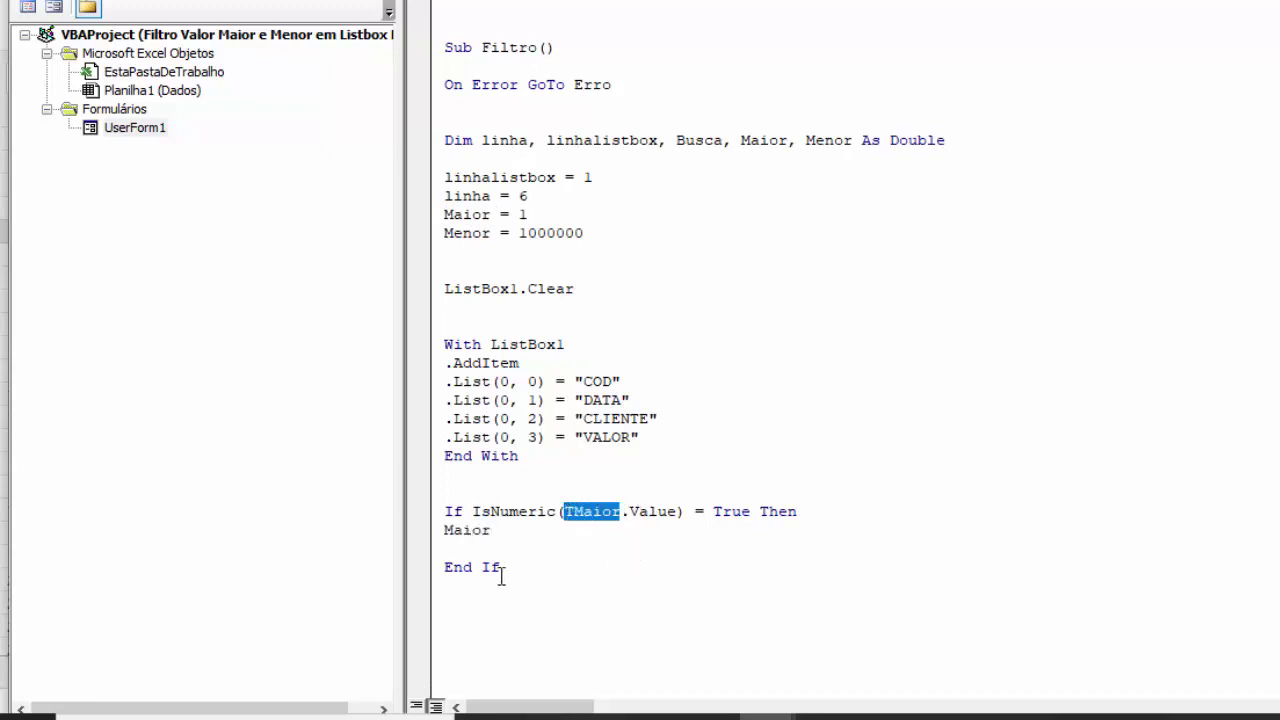
left_click(524, 530)
key("ctrl+v")
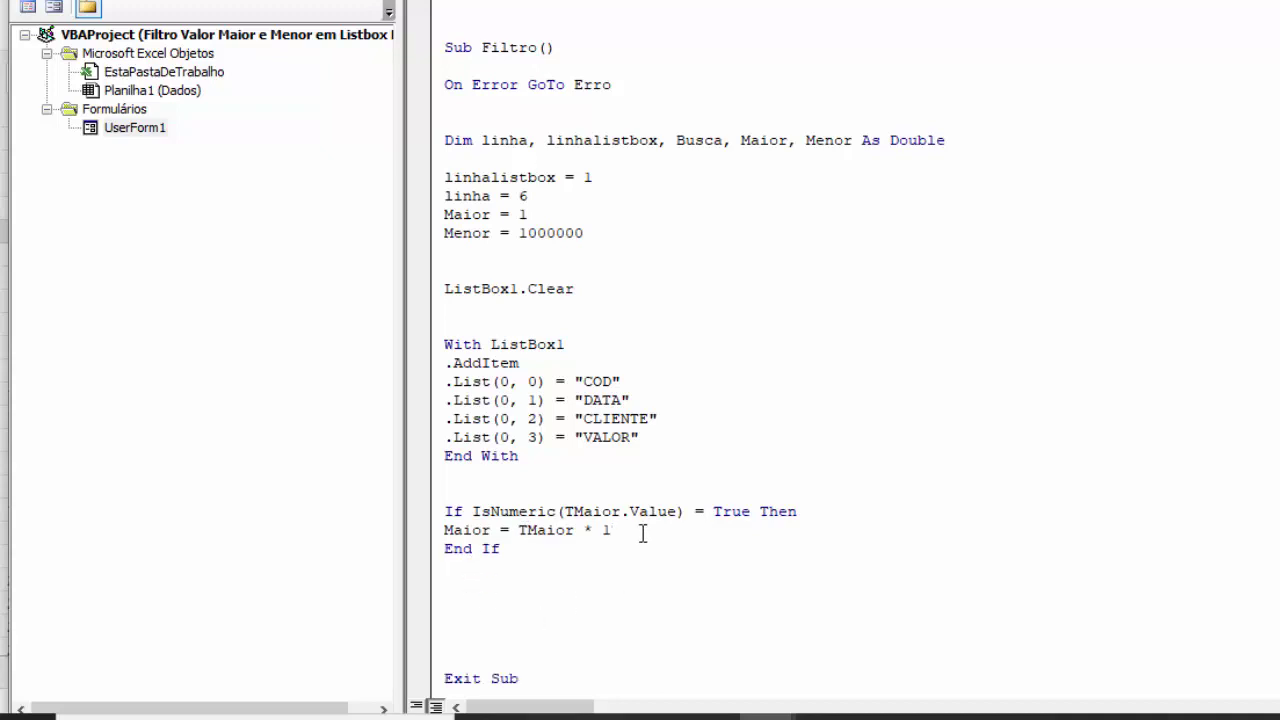
scroll(600, 550, "down", 1)
scroll(571, 563, "down", 1)
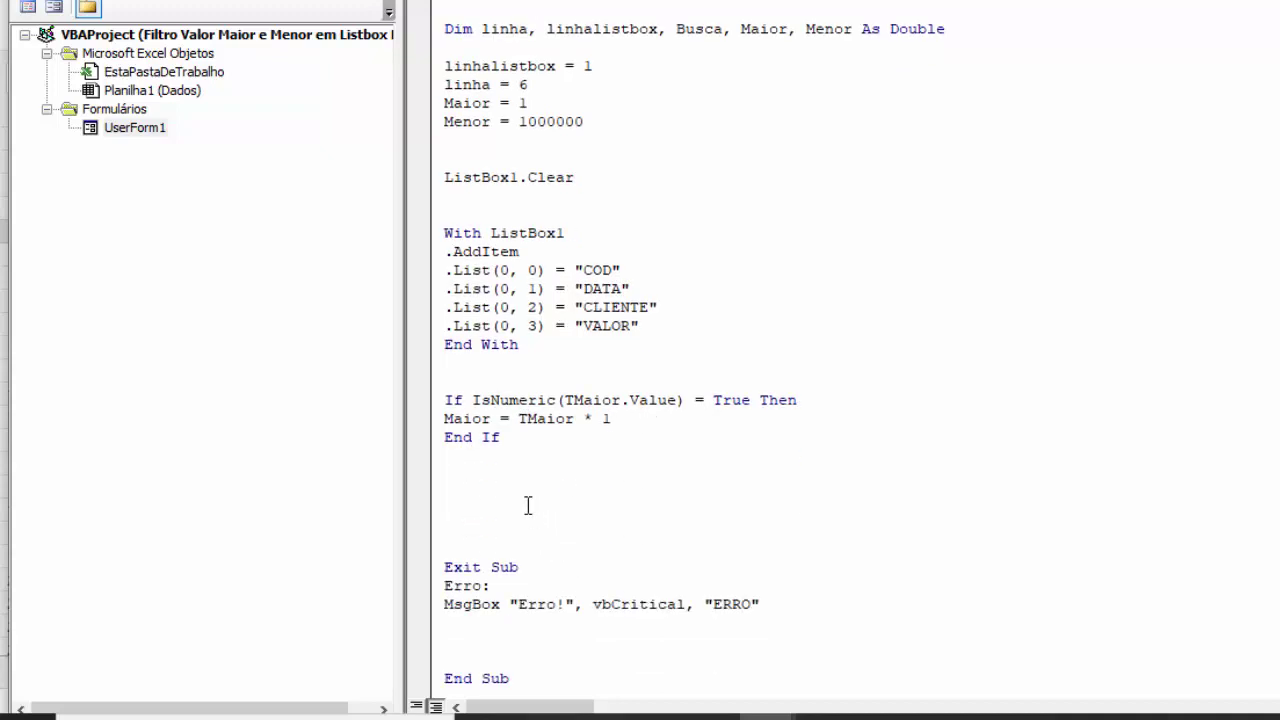
left_click_drag(500, 437, 444, 400)
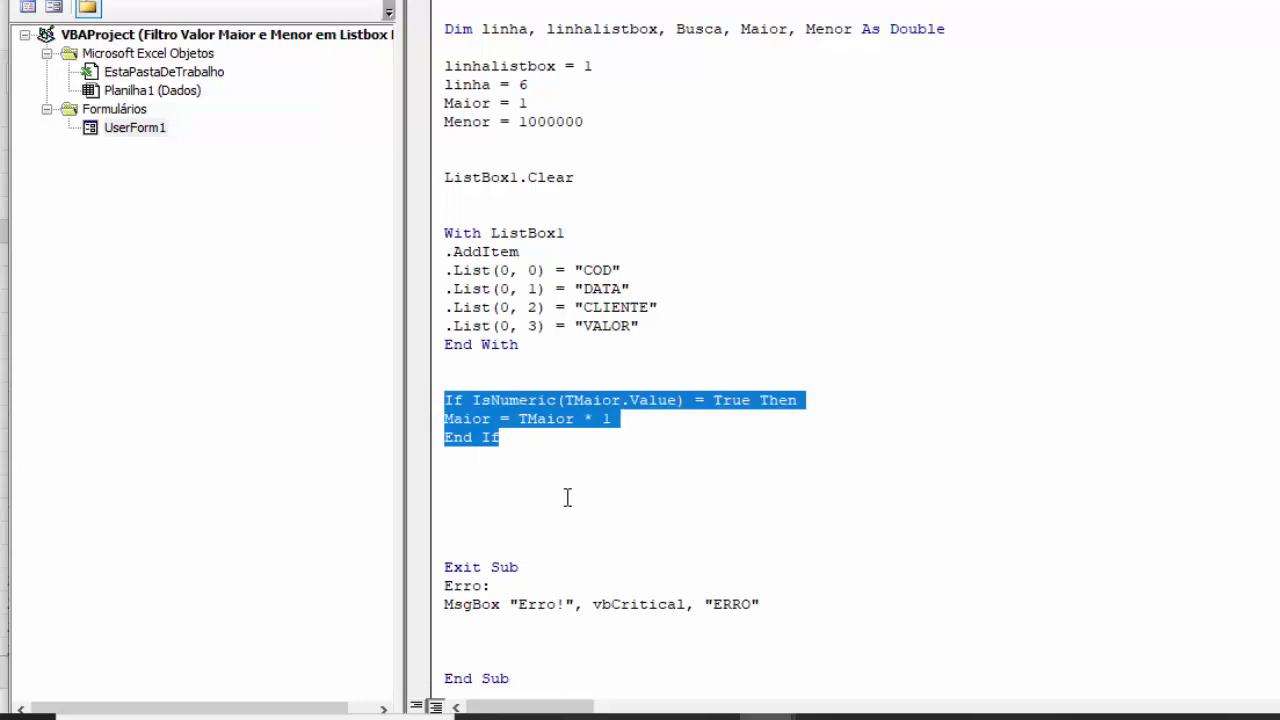
Step: Paste a copy of the If block and look up the Menor text box's name
key("ctrl+c")
left_click(464, 492)
key("ctrl+v")
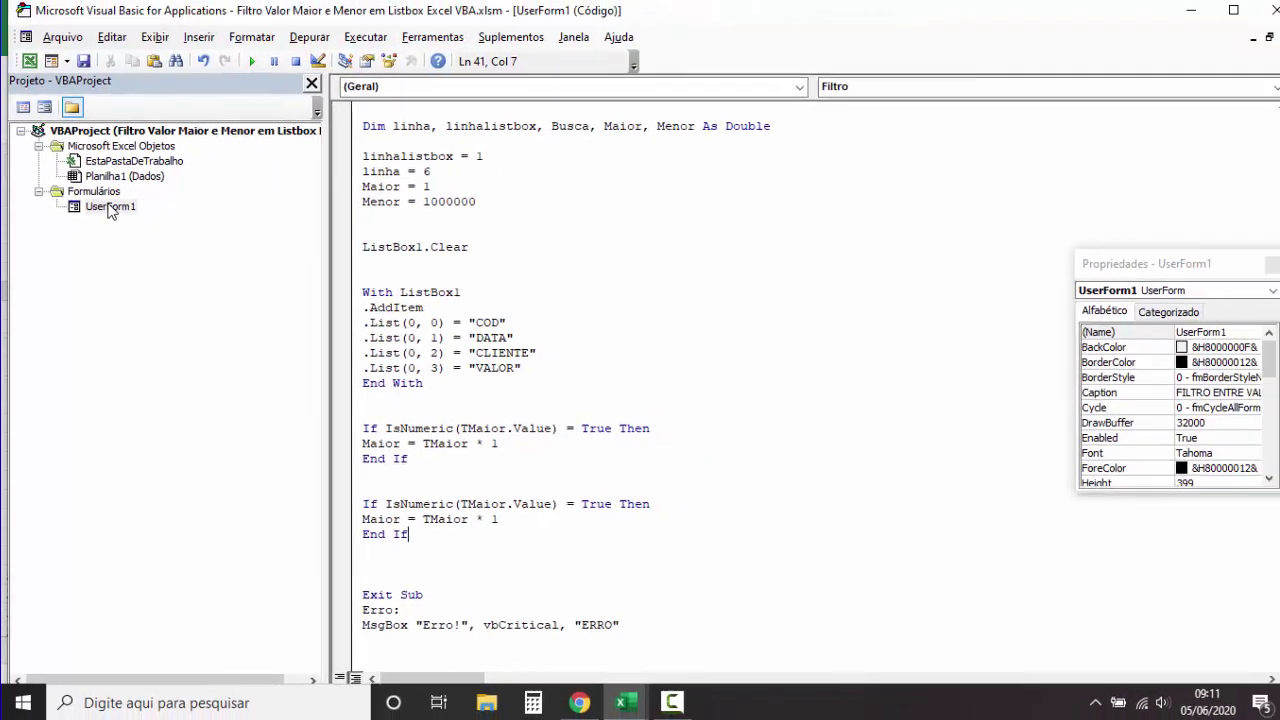
double_click(106, 209)
left_click(657, 158)
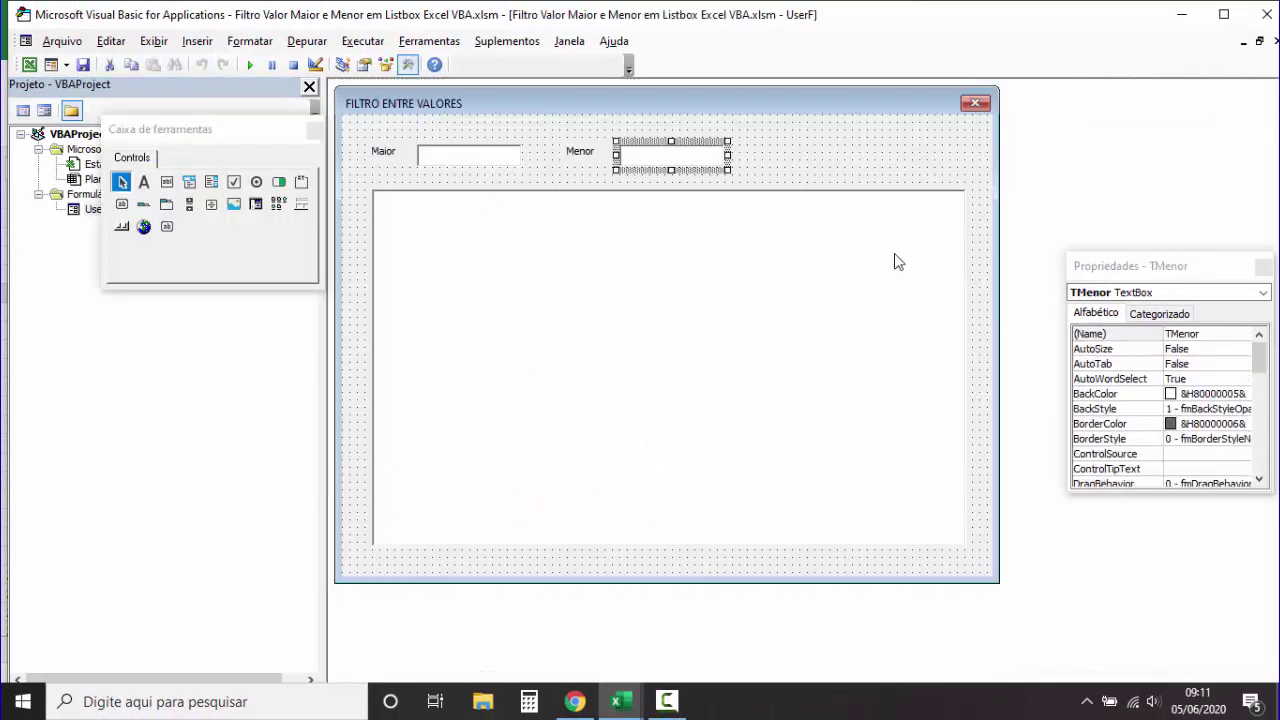
left_click(1199, 333)
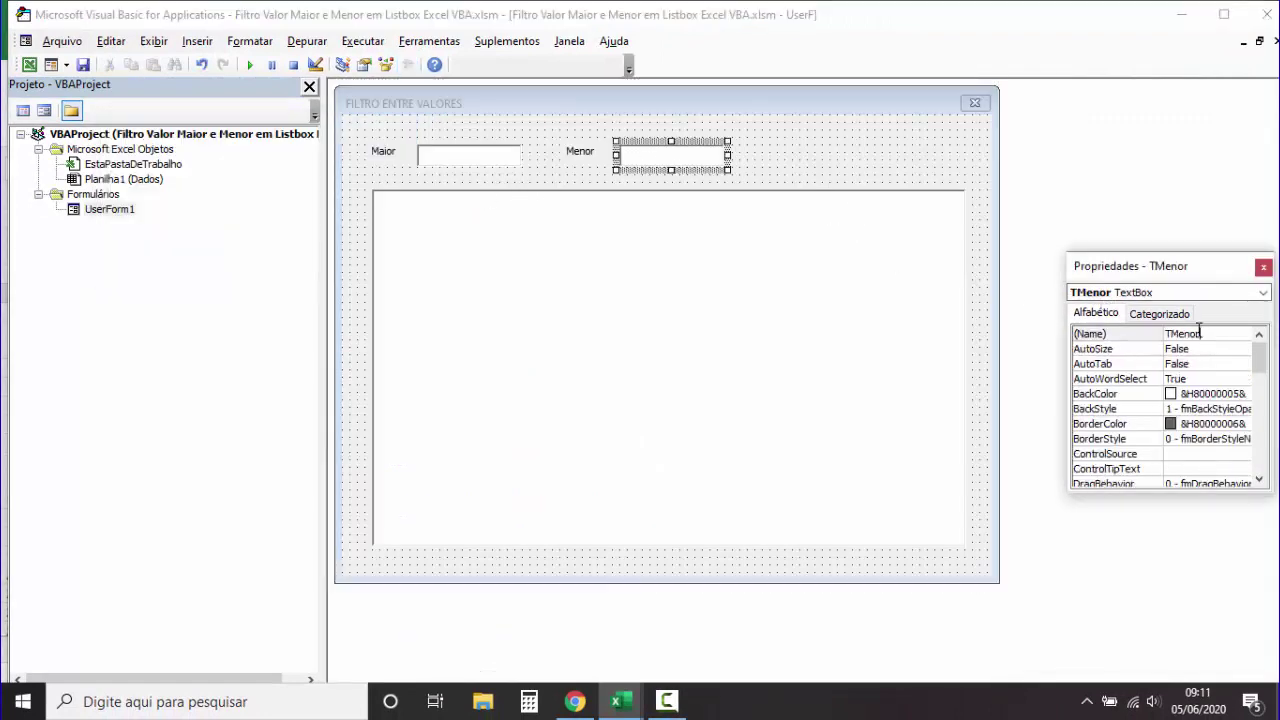
double_click(835, 160)
Step: Change the copy to check IsNumeric(TMenor.Value) and set 'Menor = TMenor' without the * 1
scroll(475, 614, "down", 4)
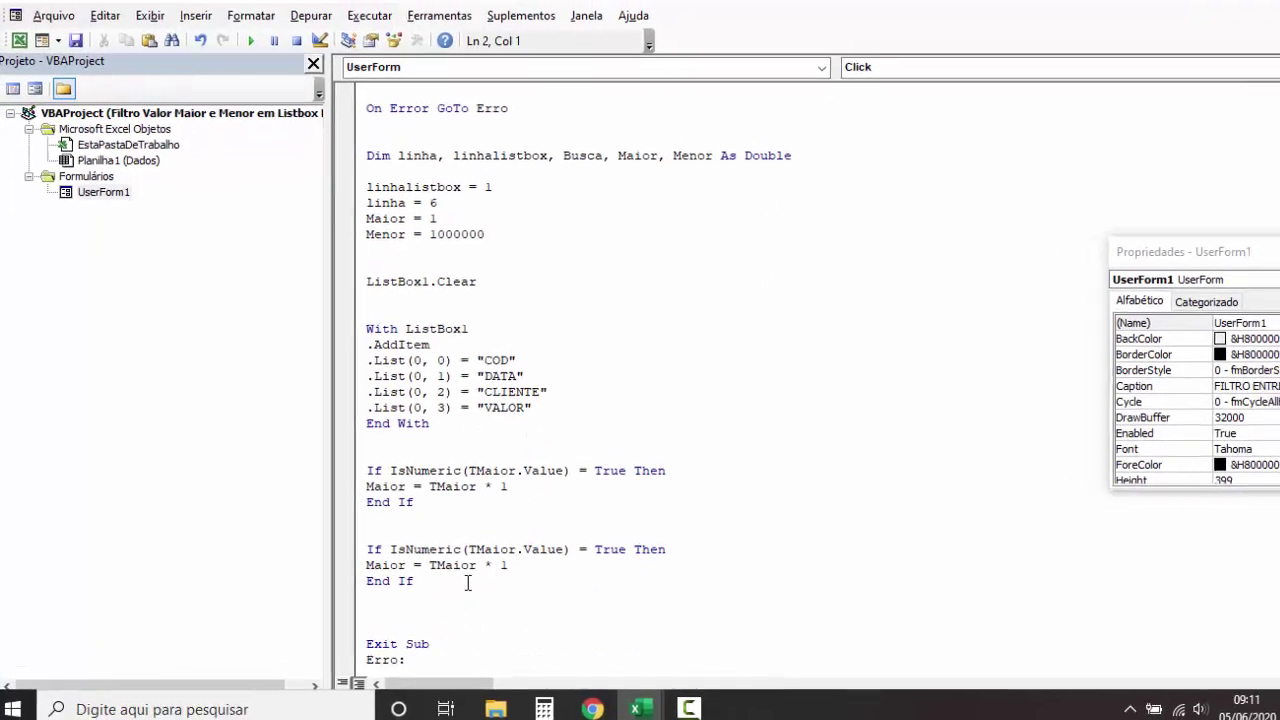
left_click_drag(563, 548, 461, 569)
type("Menor")
type("TMenor")
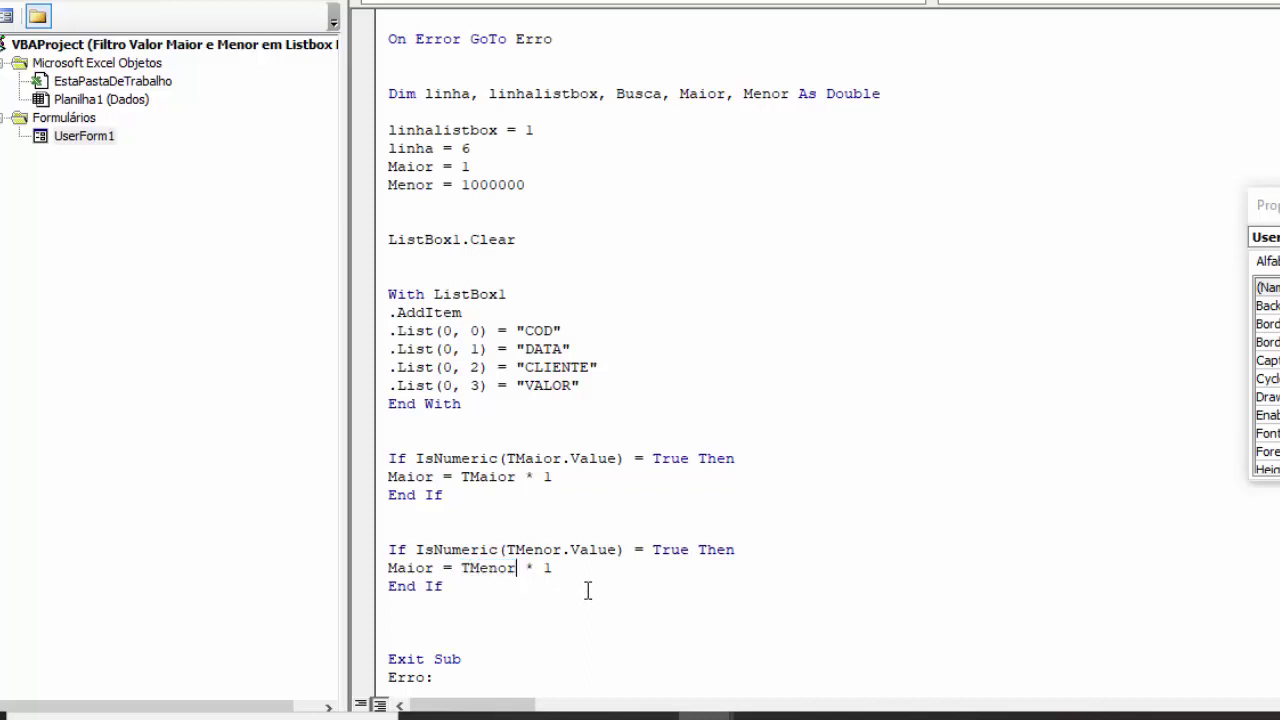
left_click(561, 574)
key("BackSpace")
key("BackSpace")
key("BackSpace")
left_click(476, 608)
left_click_drag(434, 184, 388, 184)
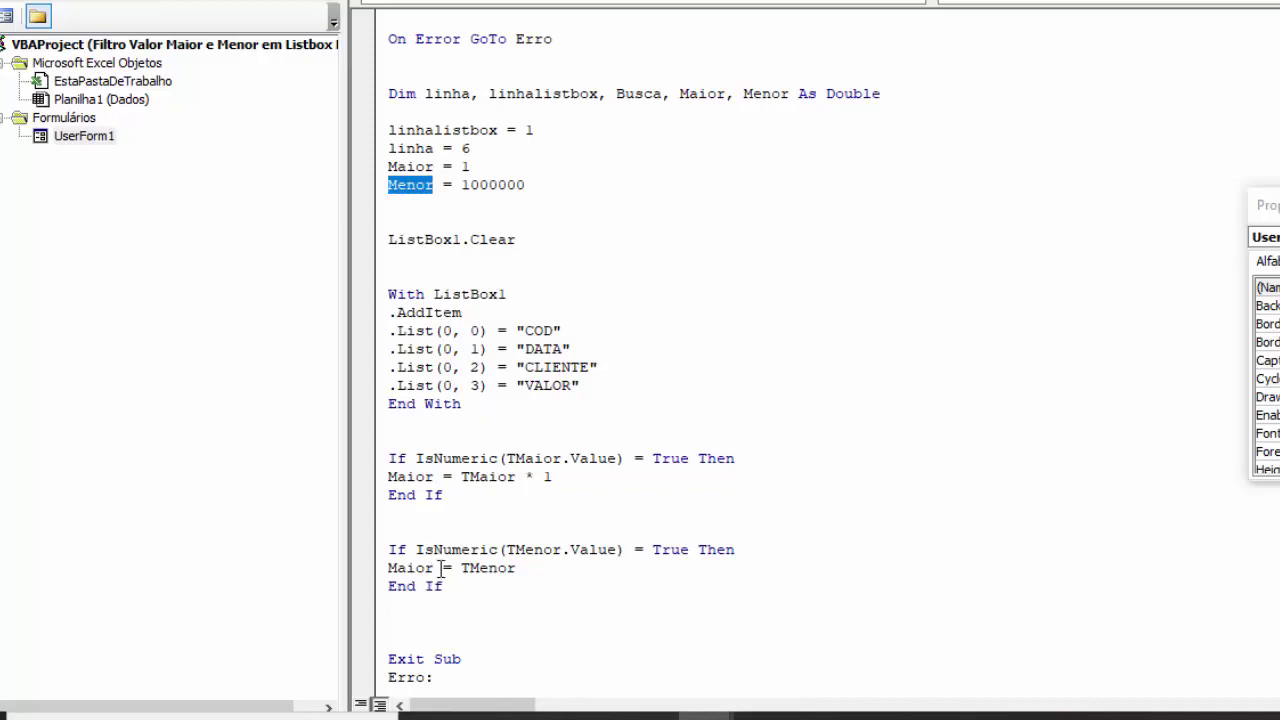
left_click_drag(434, 568, 388, 568)
key("ctrl+v")
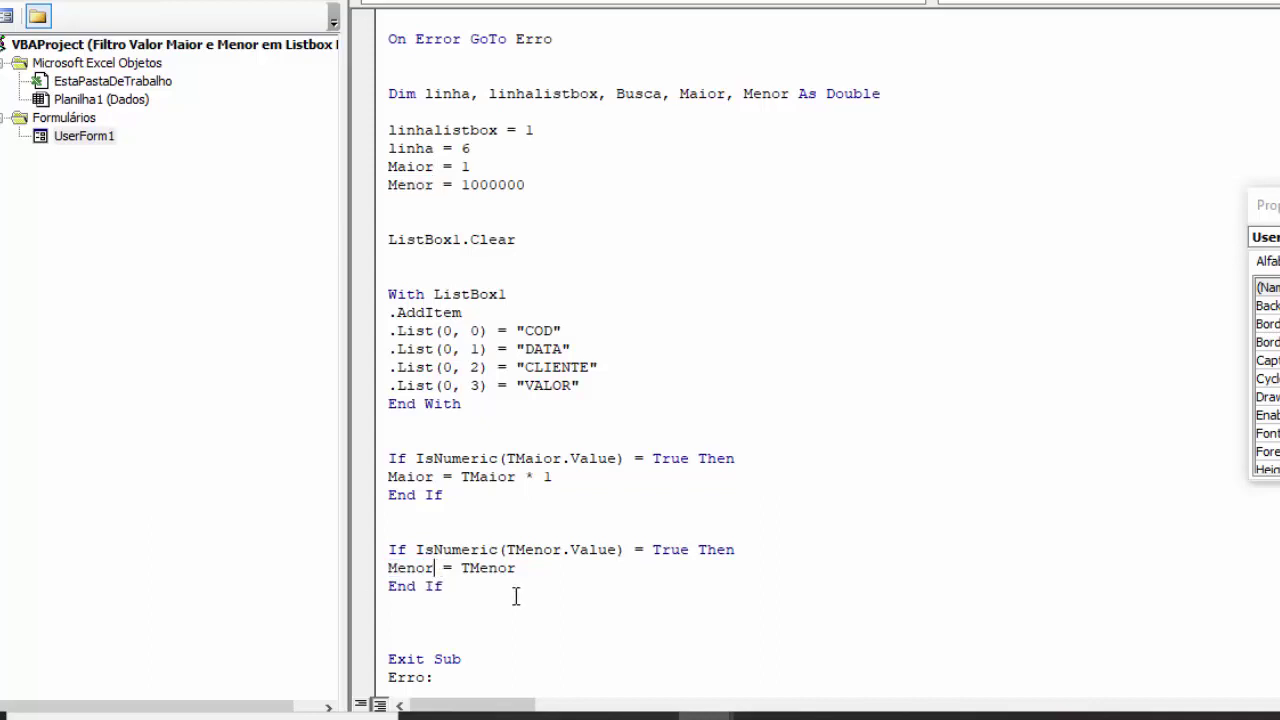
scroll(507, 583, "down", 2)
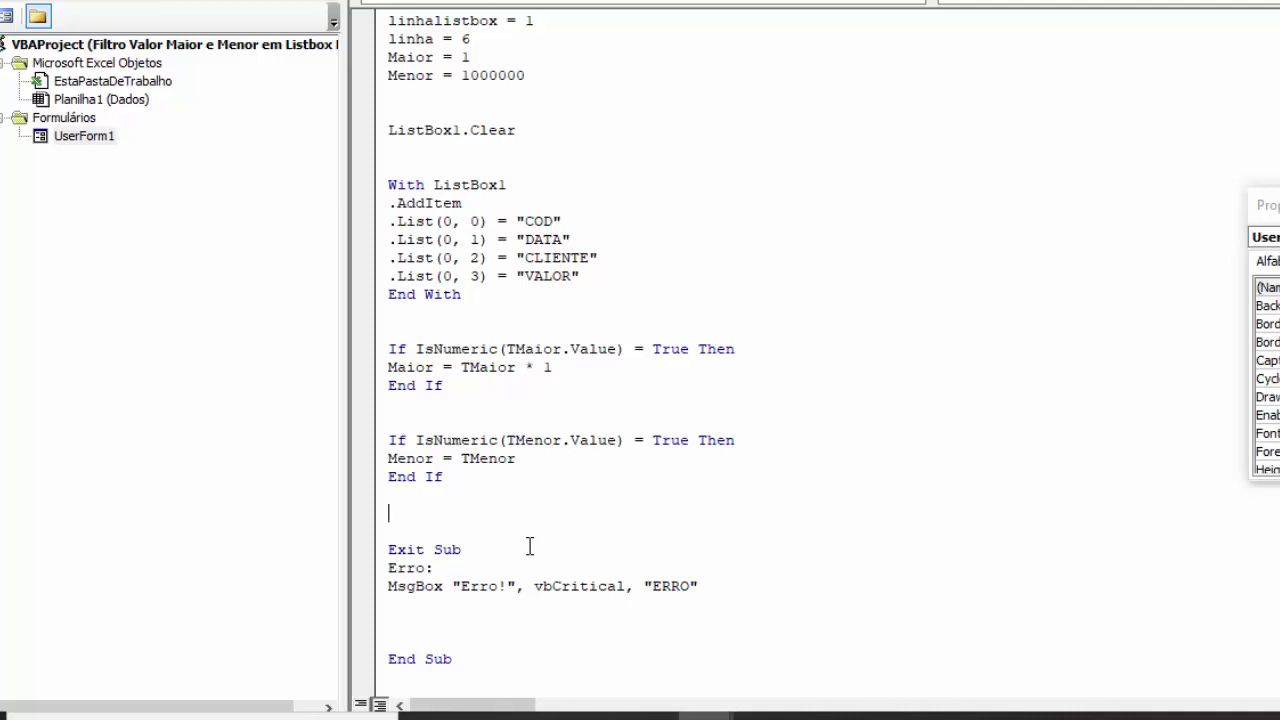
Step: Paste the 'With ListBox1' line below the TMenor check and trim it to 'With '
key("Return")
key("Return")
key("Return")
key("Return")
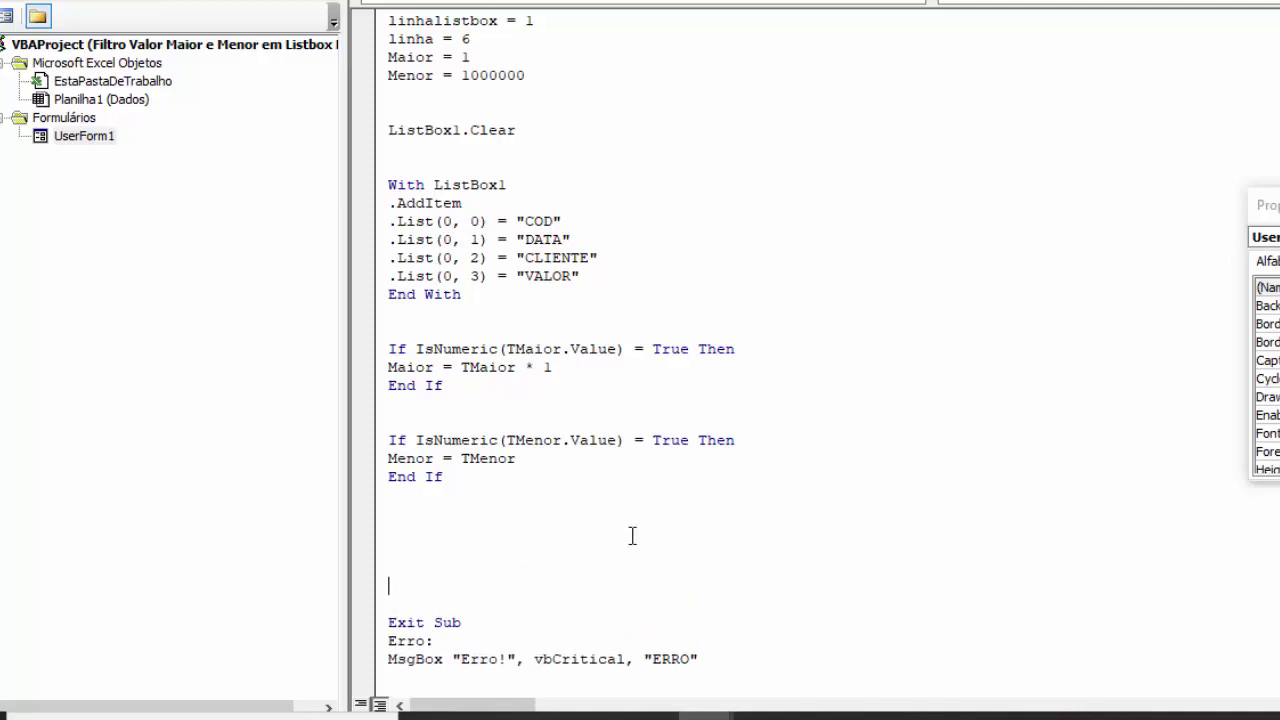
scroll(597, 495, "down", 1)
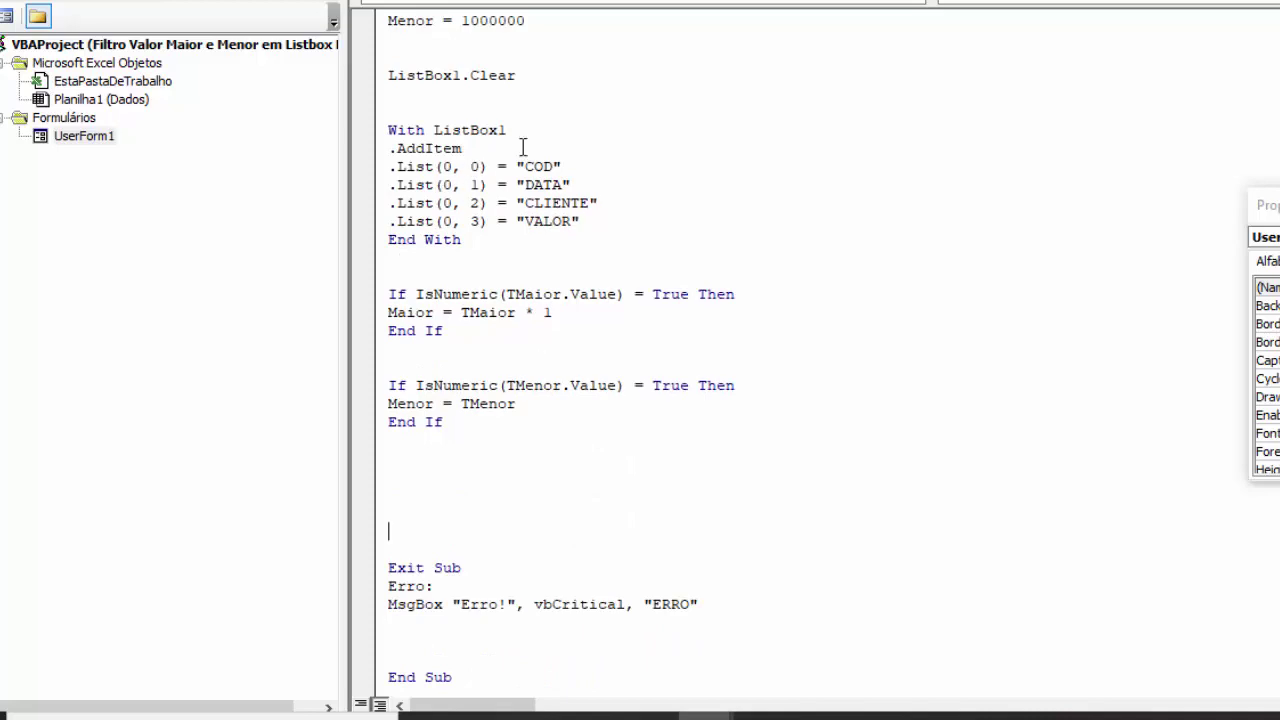
left_click_drag(525, 127, 389, 130)
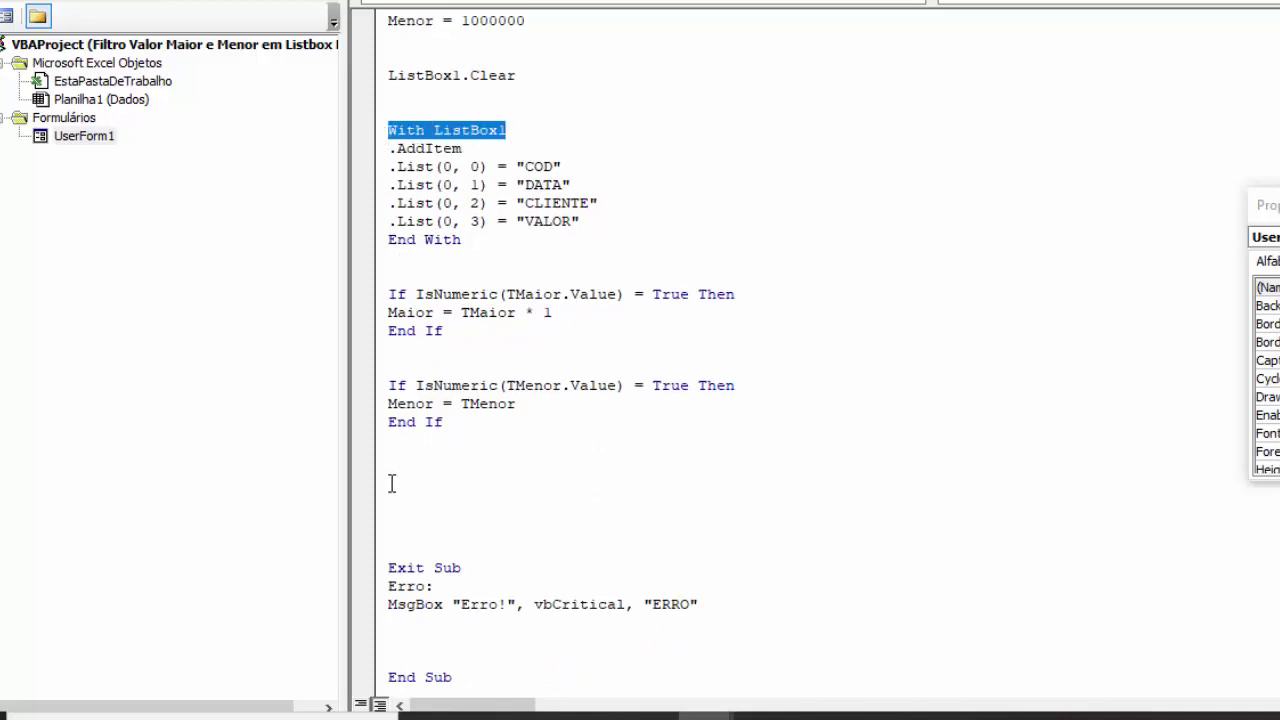
left_click(442, 462)
key("ctrl+v")
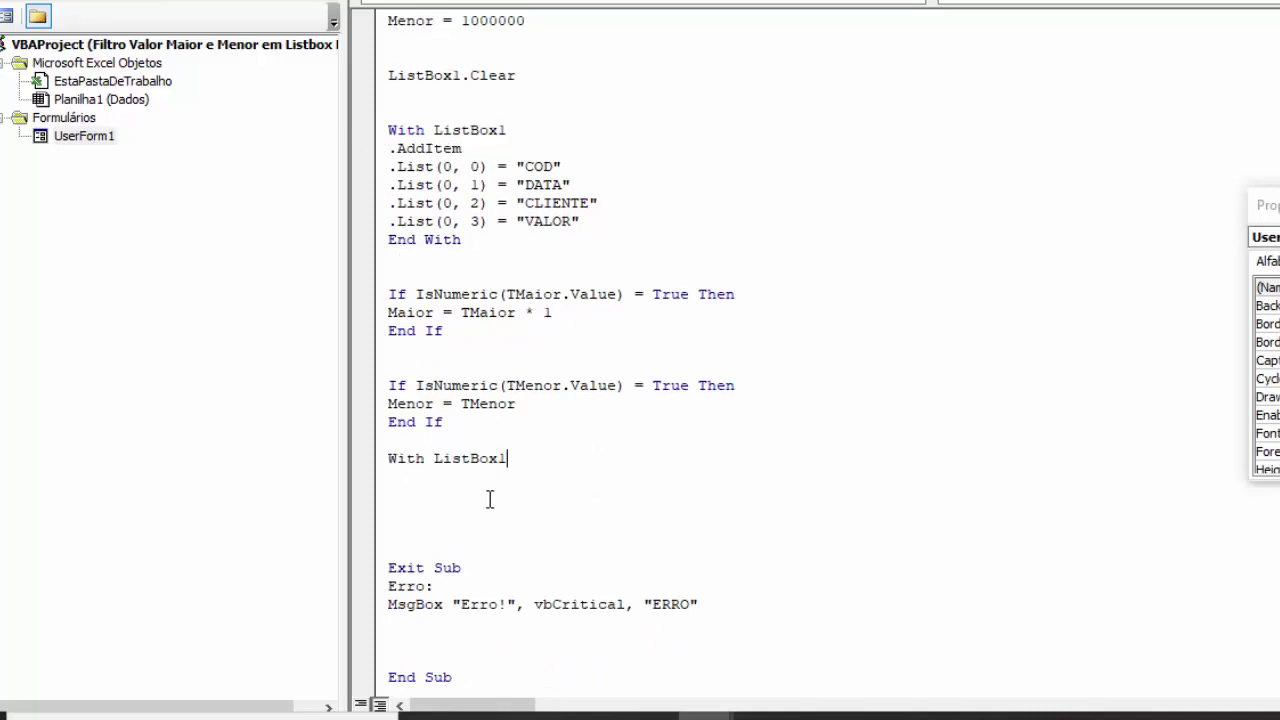
key("BackSpace")
key("BackSpace")
key("BackSpace")
key("BackSpace")
key("BackSpace")
key("BackSpace")
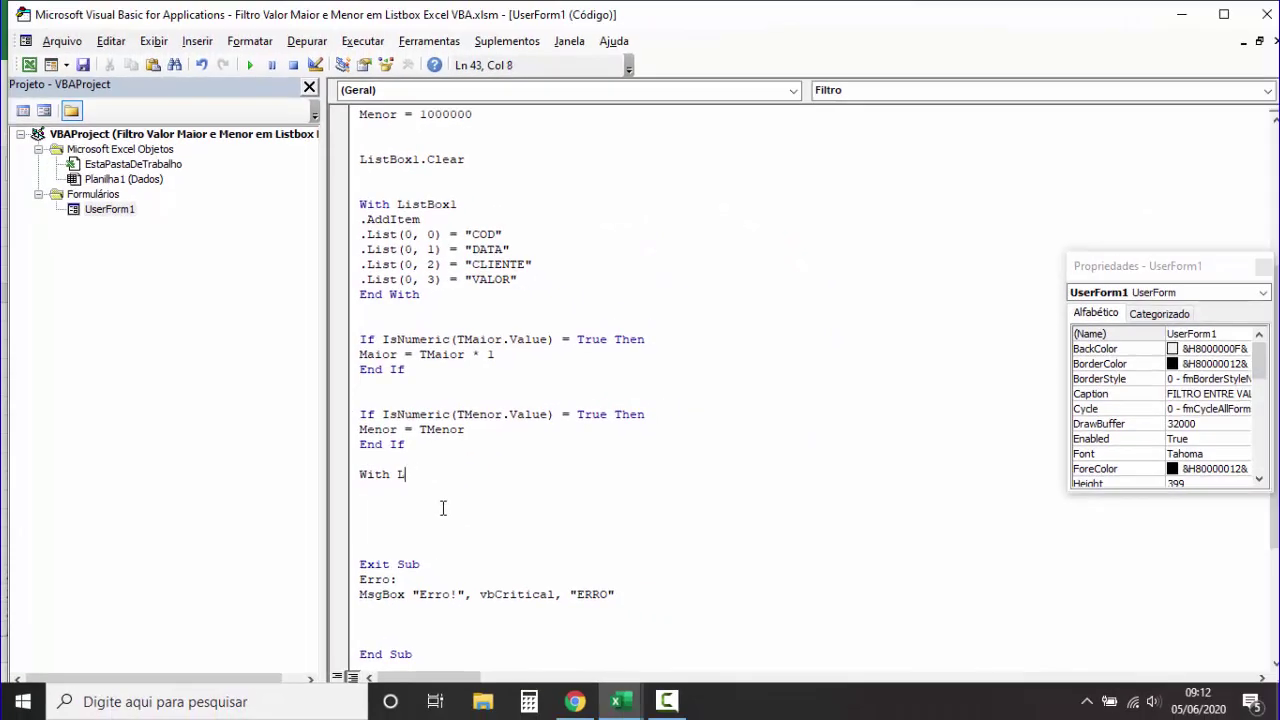
key("BackSpace")
left_click(30, 65)
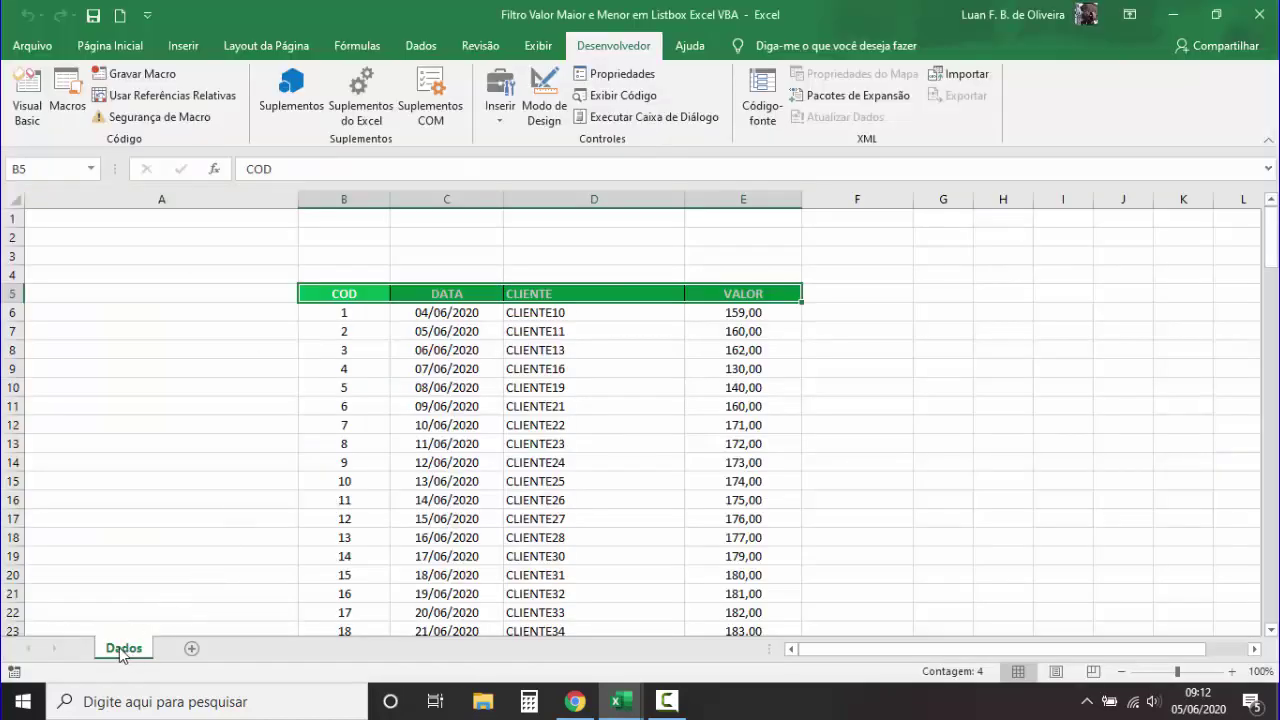
Step: Return to the VBA editor and select Planilha1 (Dados) in the Project Explorer
left_click(44, 122)
left_click(130, 193)
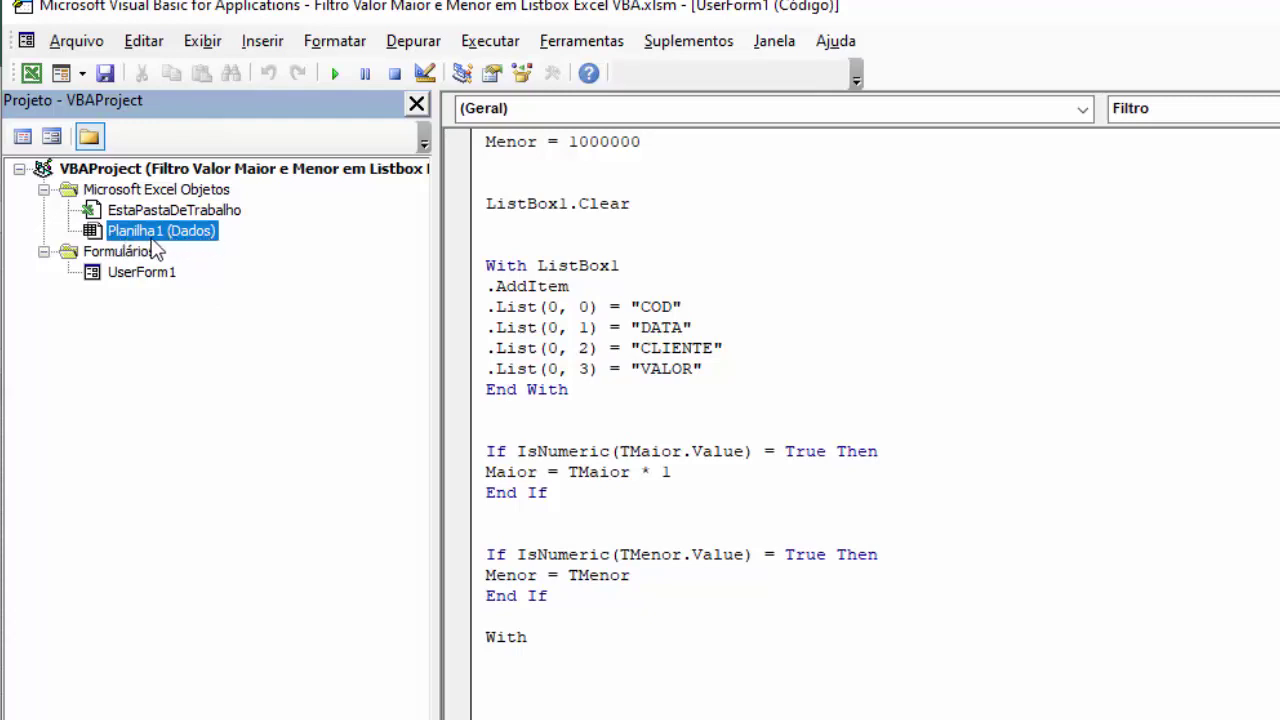
Step: Complete the line as With Planilha1 and copy an End With line beneath it
left_click(722, 646)
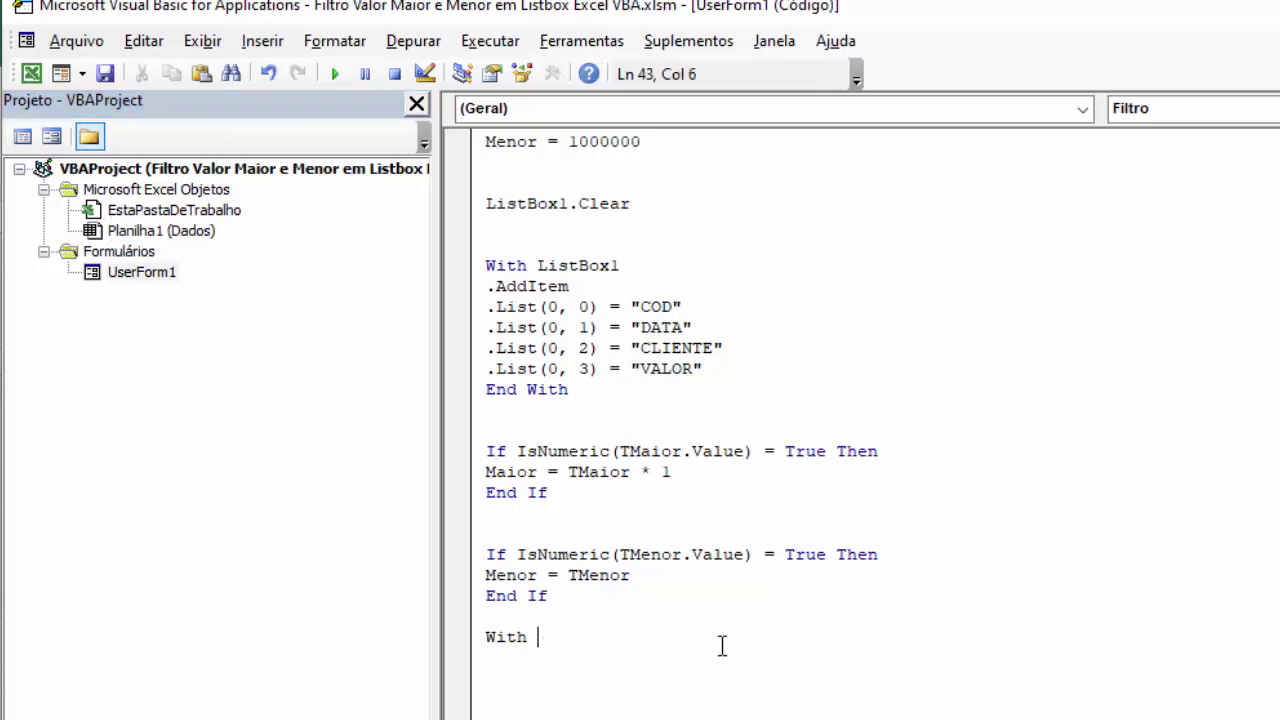
type("Planilh")
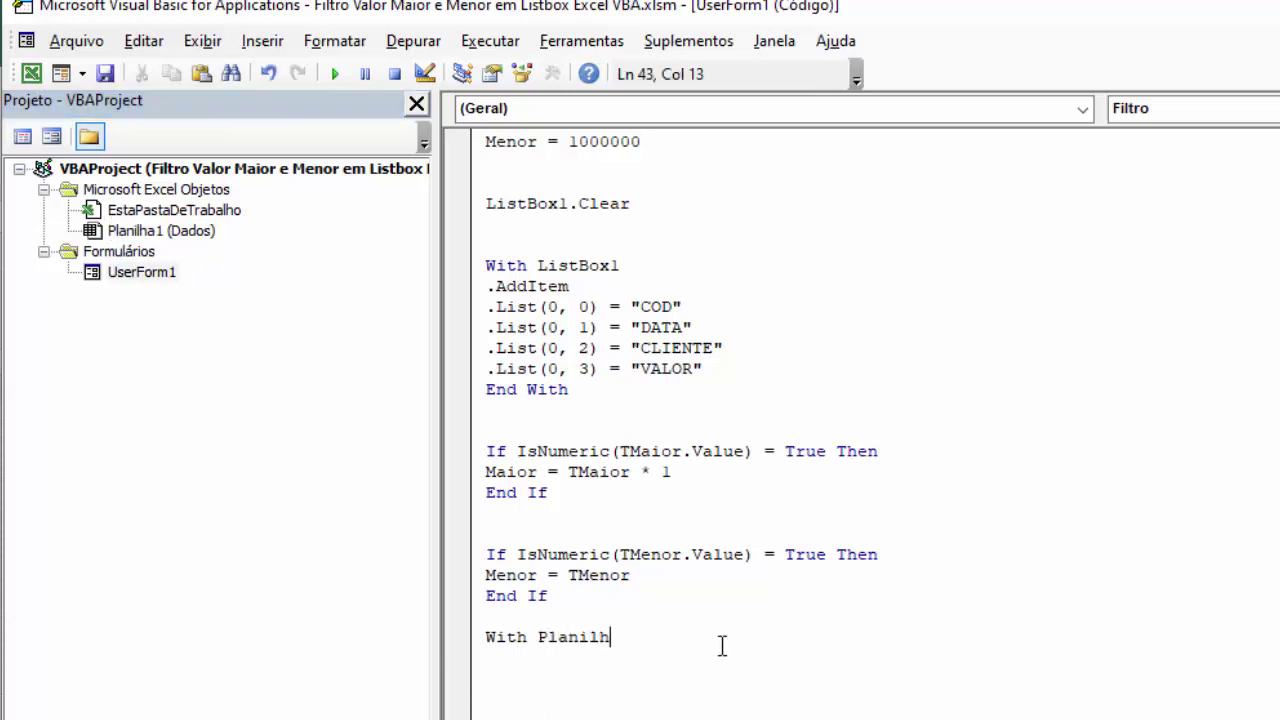
type("a1")
key("Return")
key("Return")
key("Return")
left_click(520, 410)
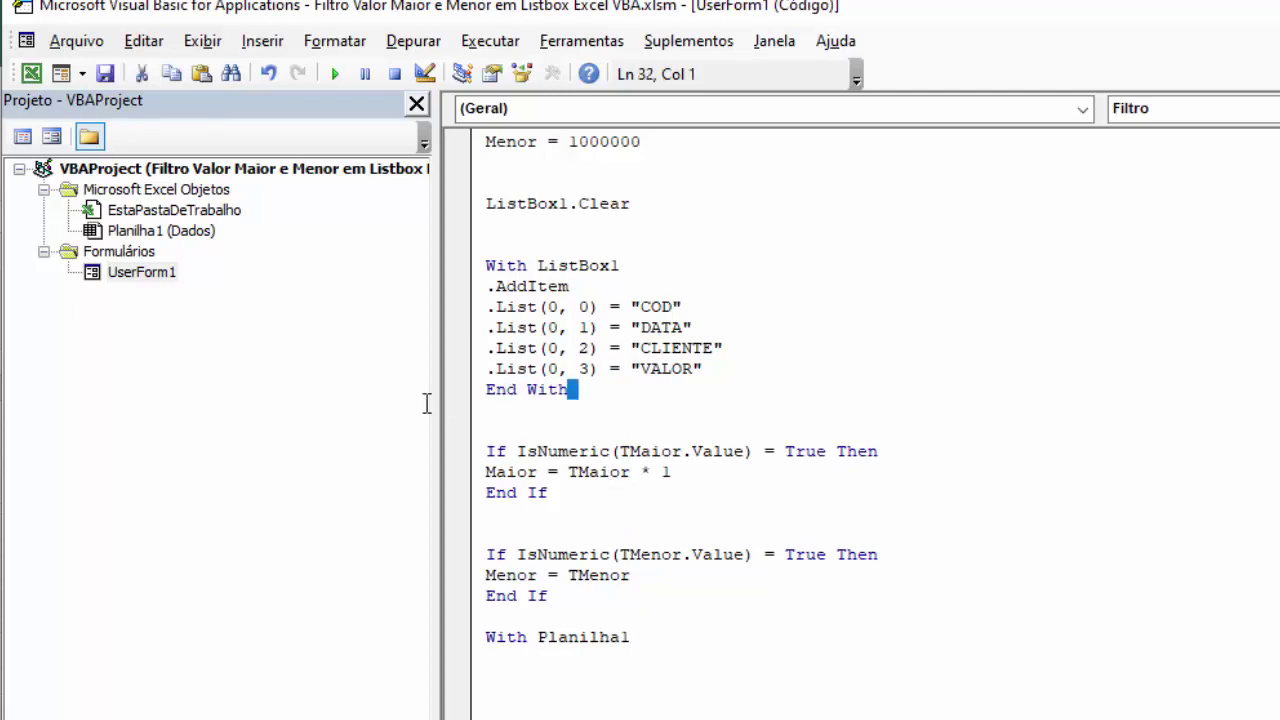
key("shift+Up")
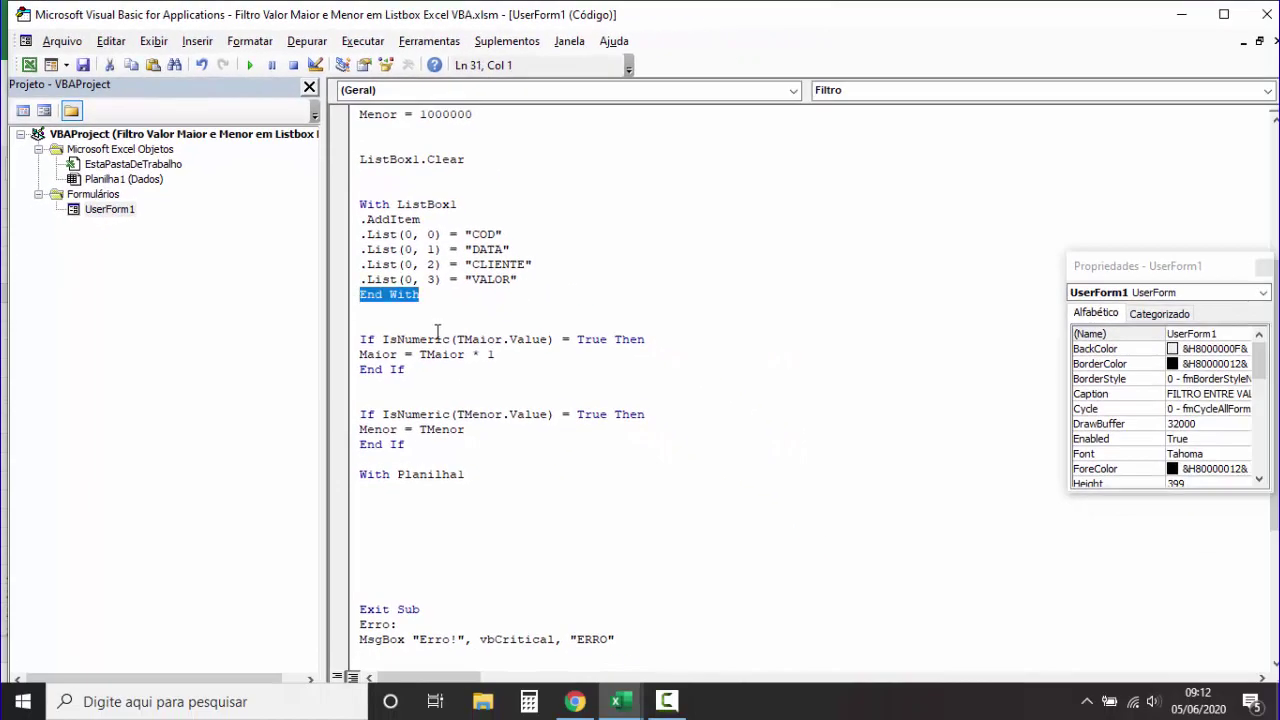
key("ctrl+c")
left_click(378, 534)
key("ctrl+v")
scroll(408, 535, "down", 2)
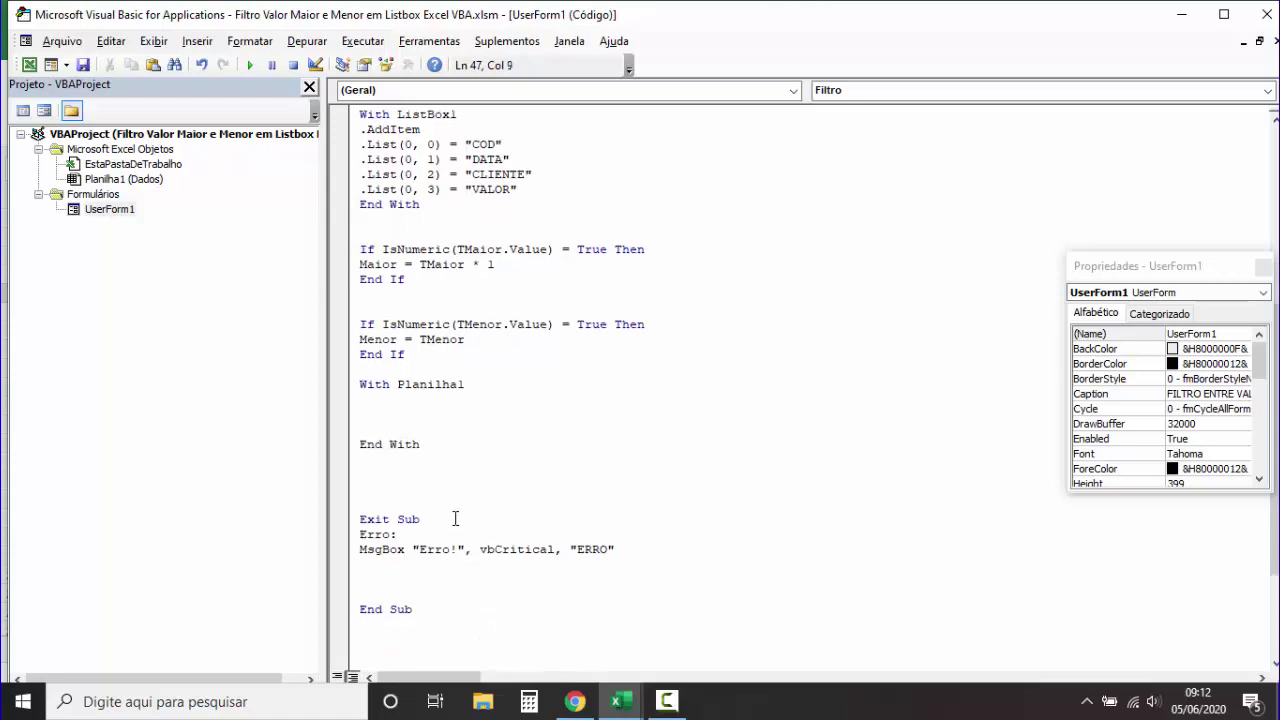
Step: Inside the block, start the loop line While .Cells(linha, 2), reusing the linha variable name
left_click(374, 406)
key("Return")
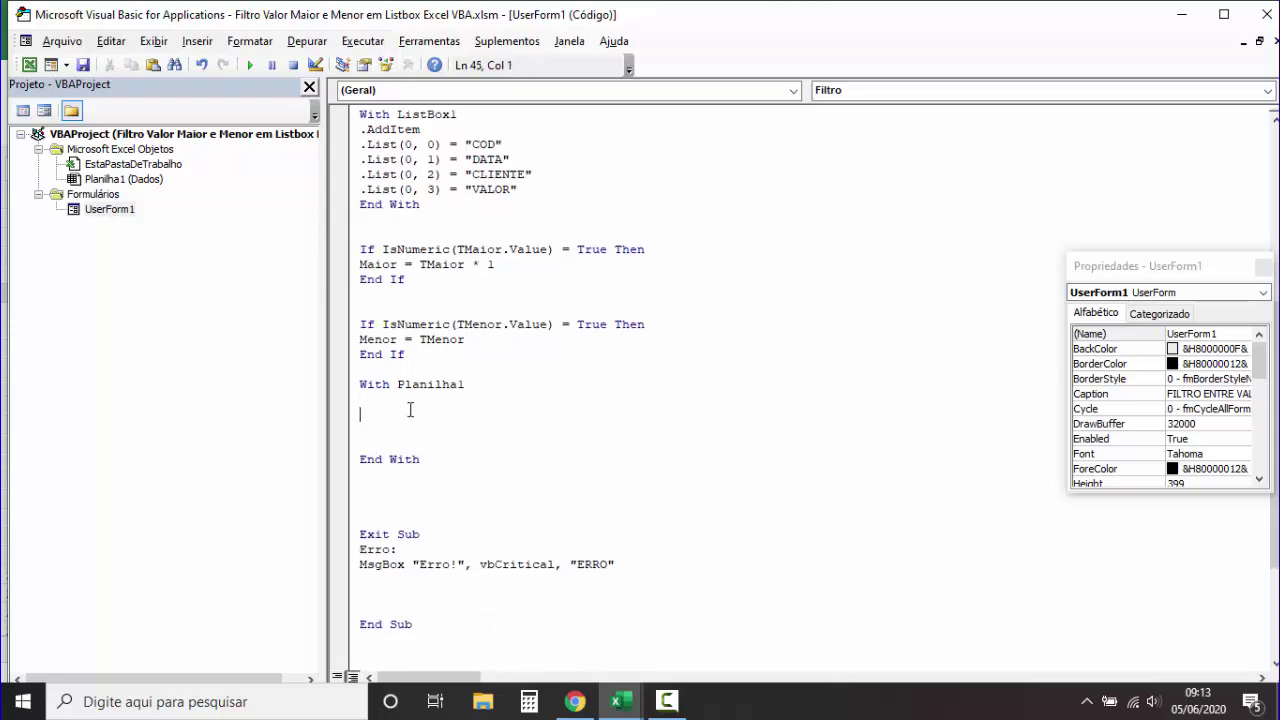
key("Return")
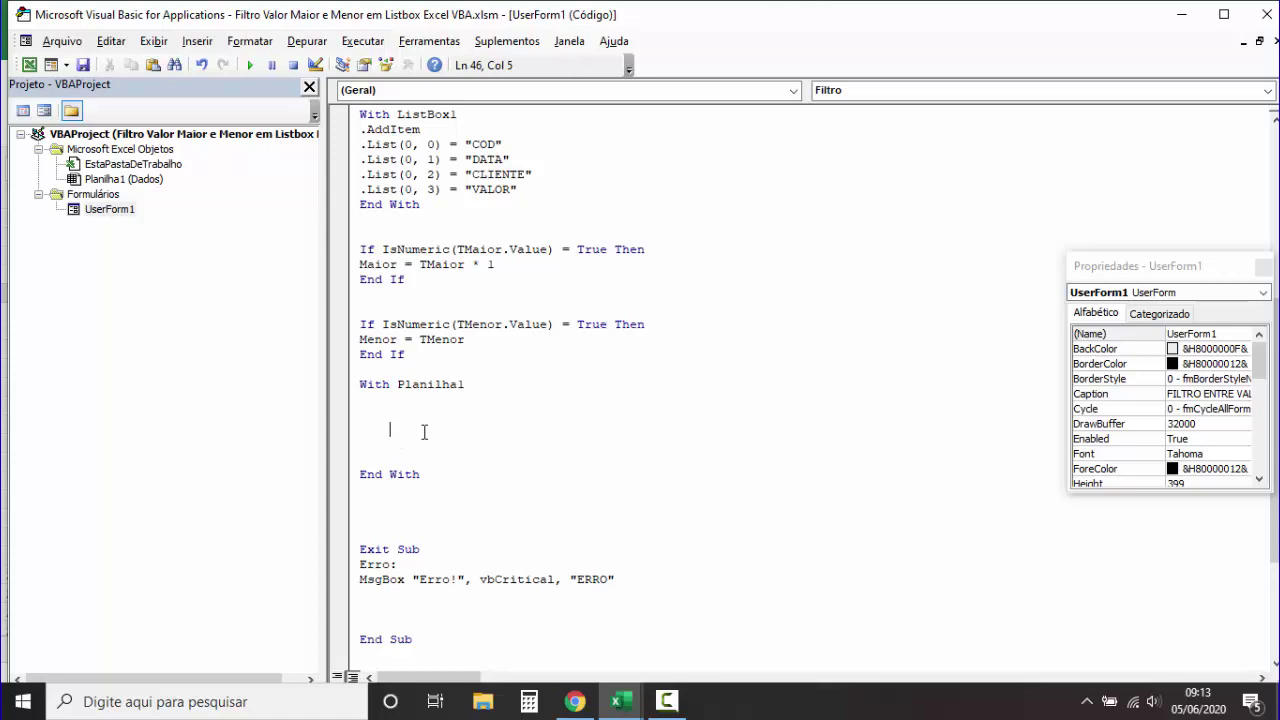
type("Wh")
type("ile")
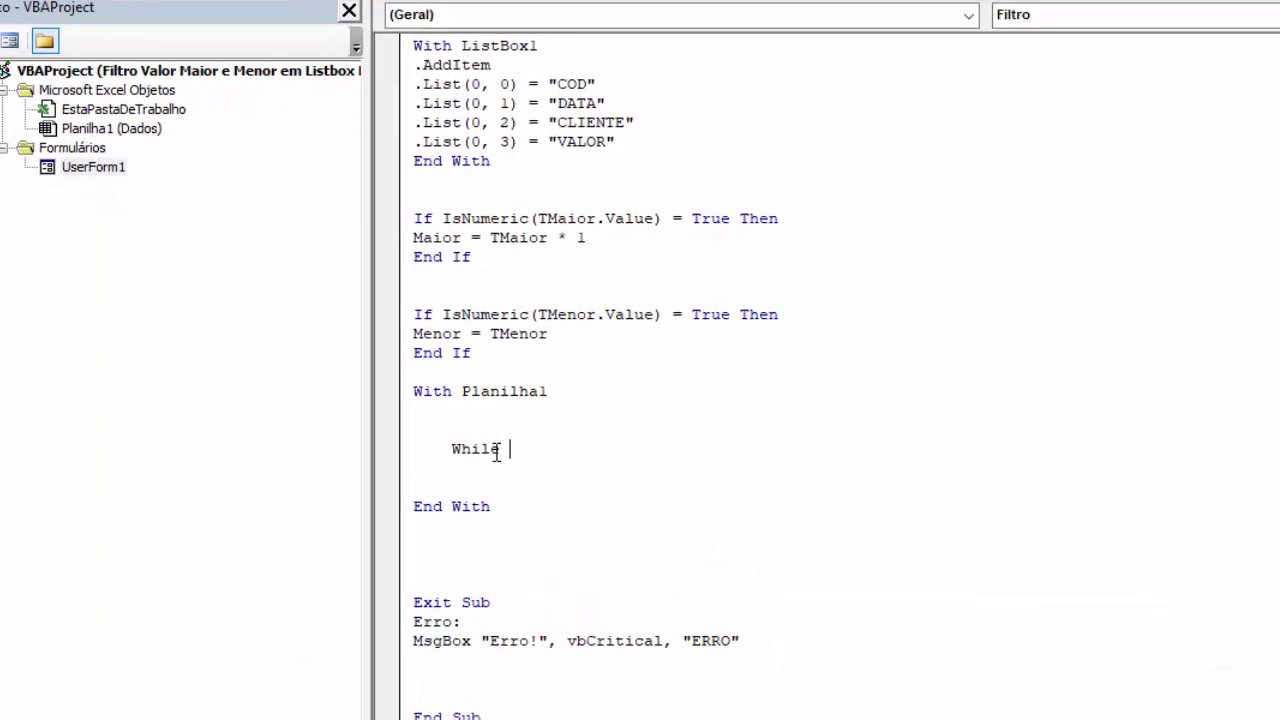
type(".cel")
left_click(474, 490)
scroll(515, 446, "up", 2)
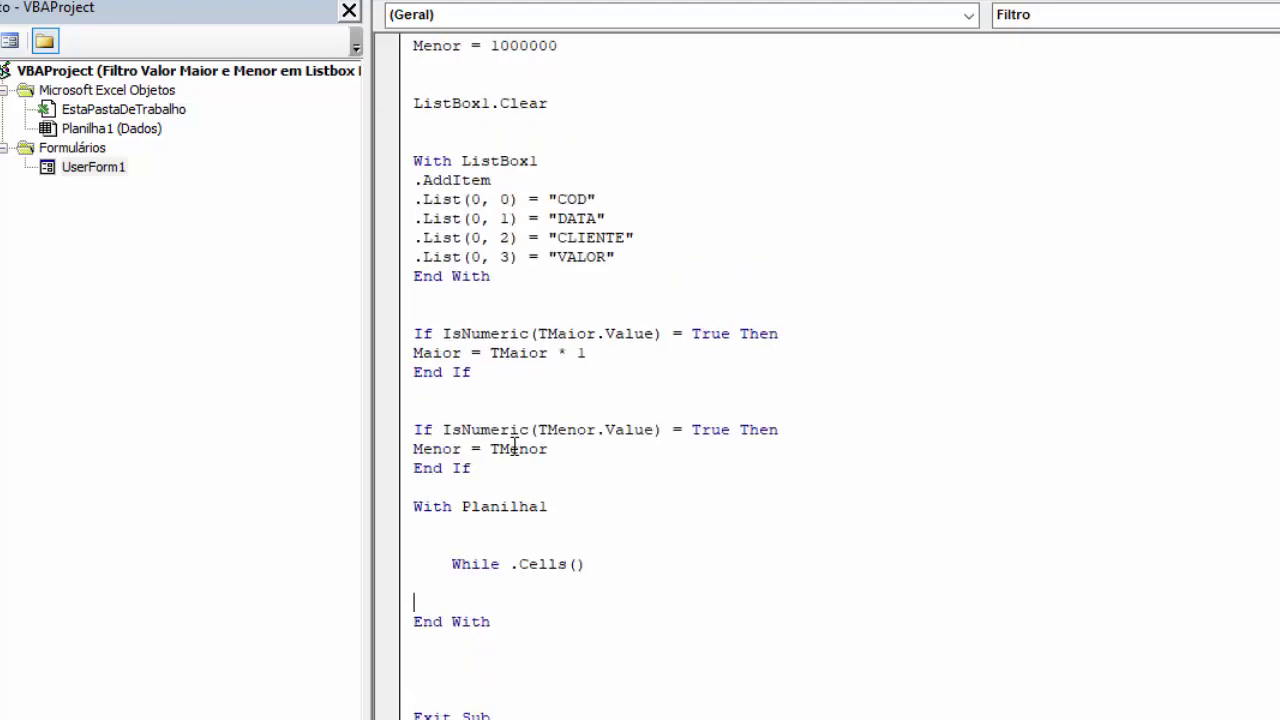
scroll(515, 446, "up", 2)
scroll(486, 234, "up", 1)
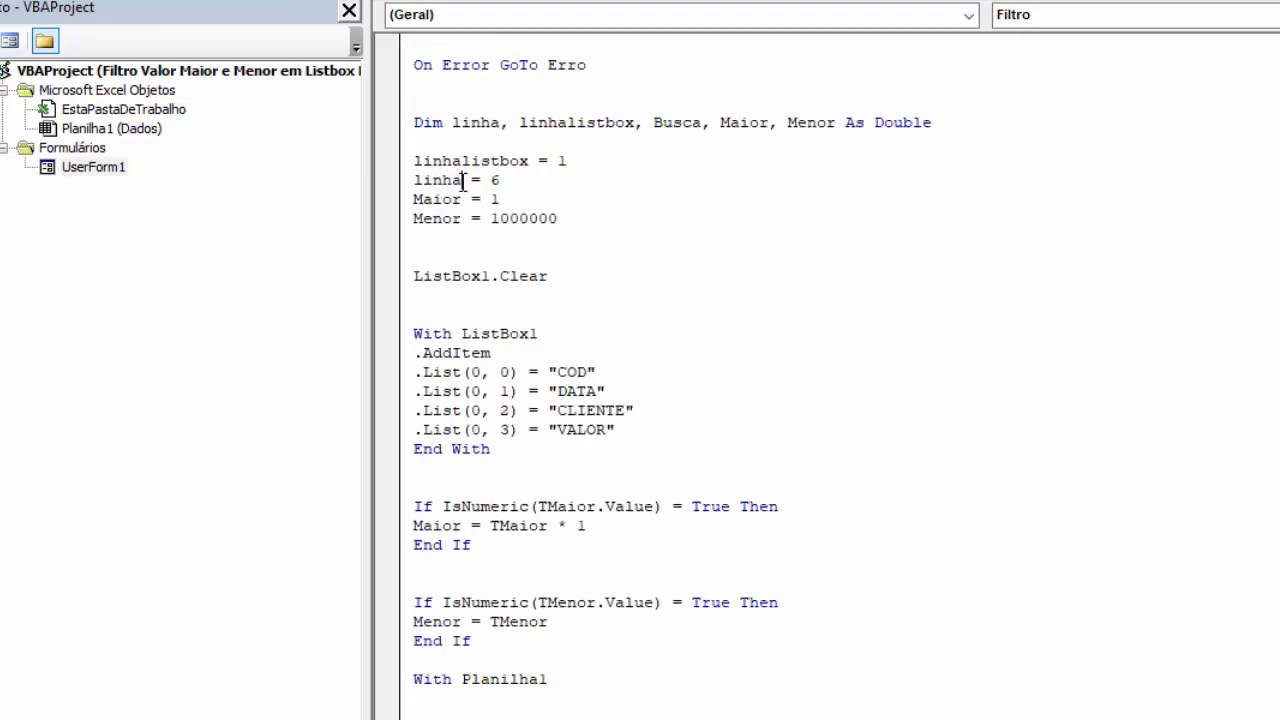
left_click_drag(462, 180, 415, 180)
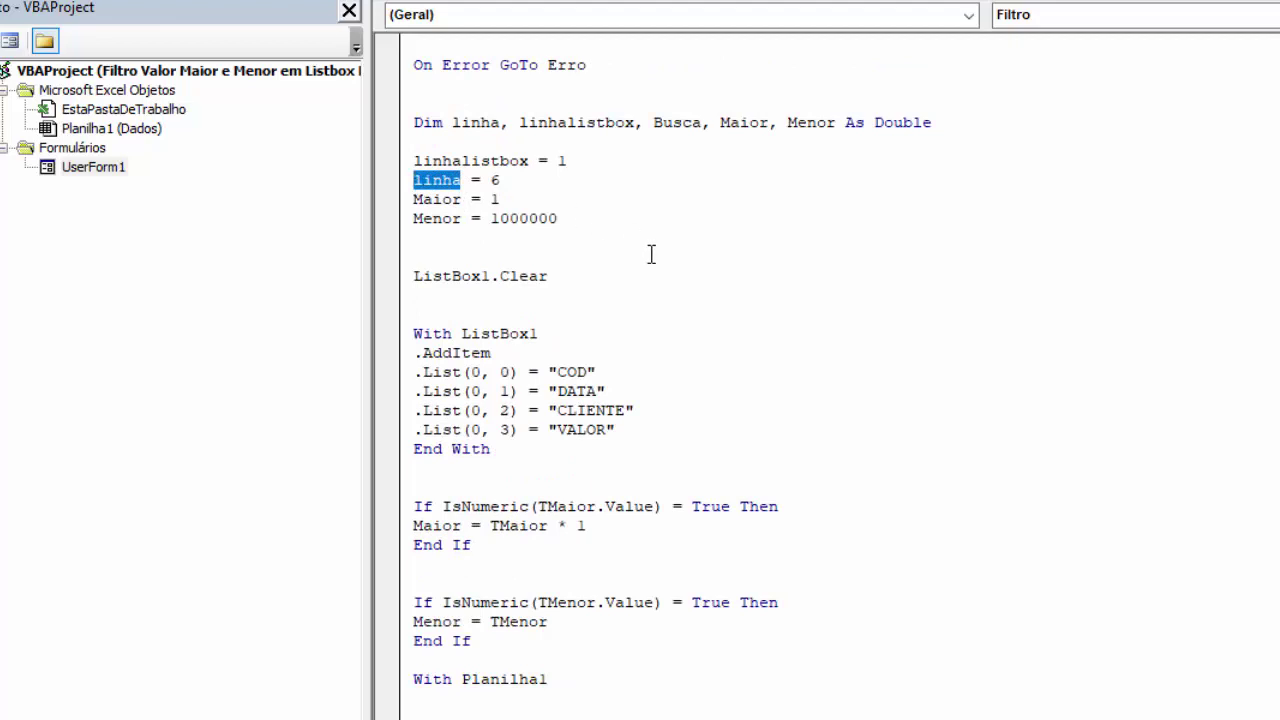
scroll(686, 322, "down", 4)
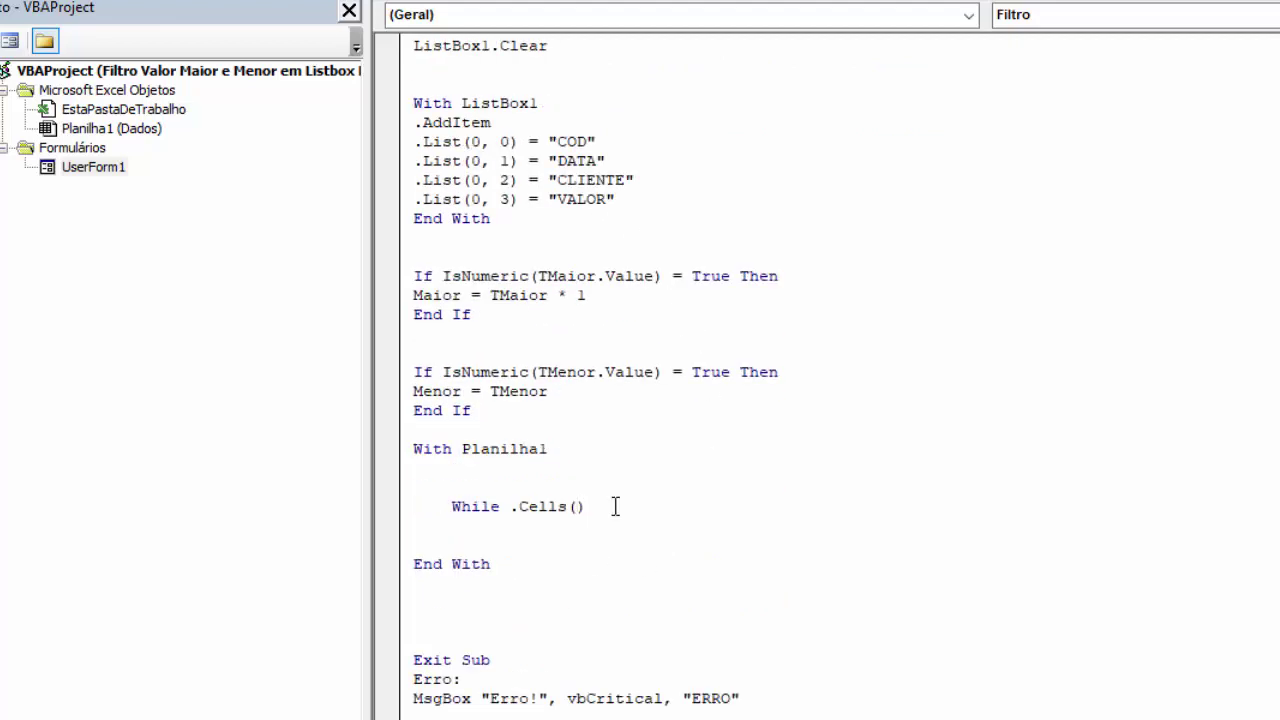
key("ctrl+v")
type(", 2")
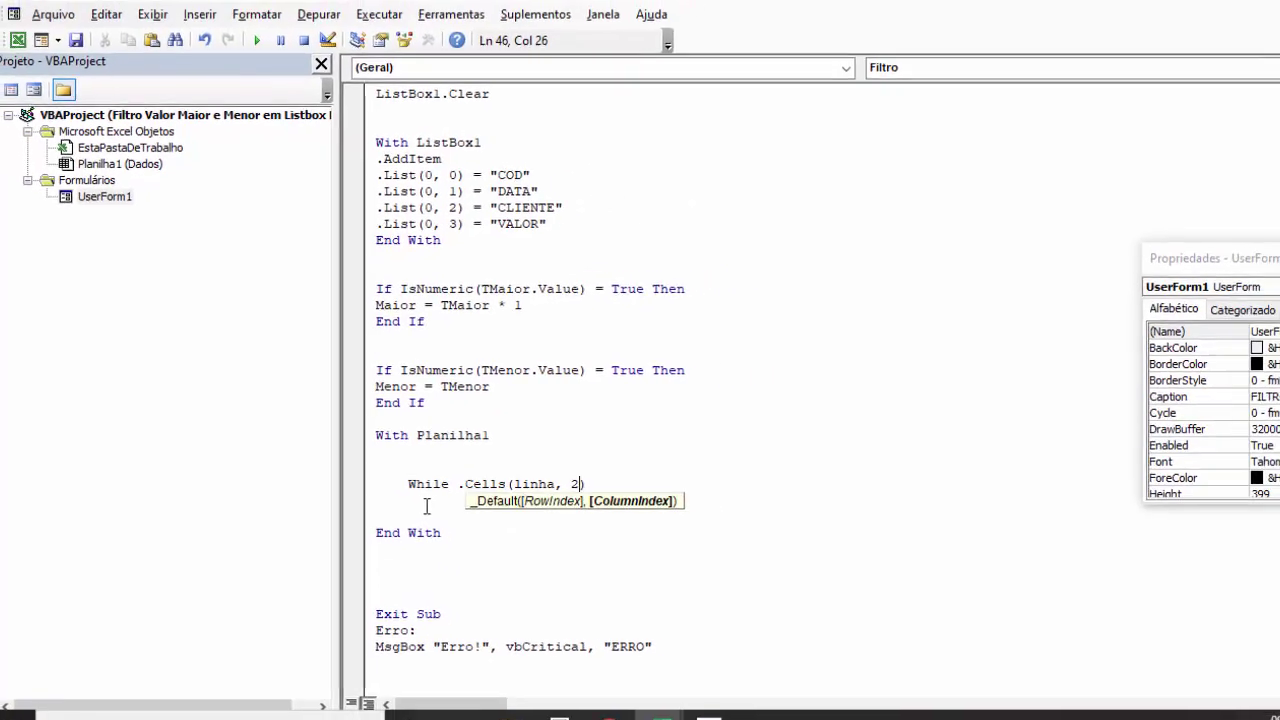
Step: Inspect cells B5, A4 and B4 on the Dados sheet, then go back to the Filtro code
left_click(20, 68)
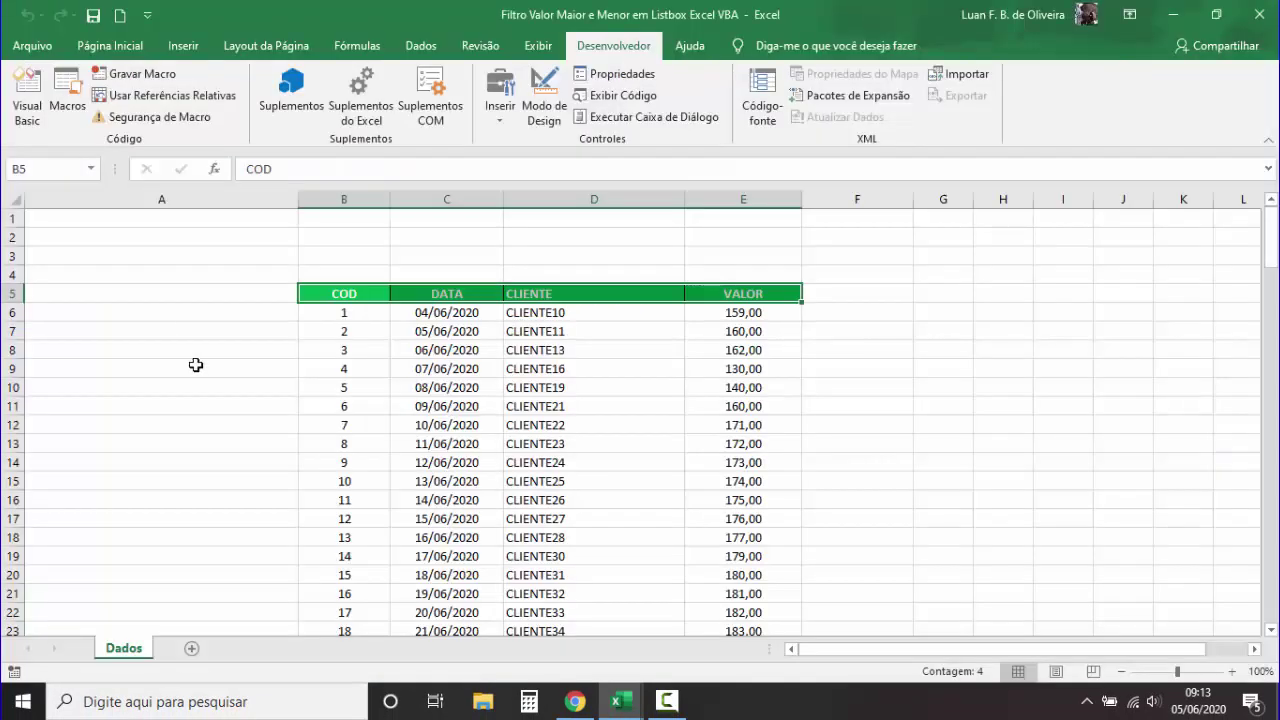
left_click(343, 331)
left_click(361, 296)
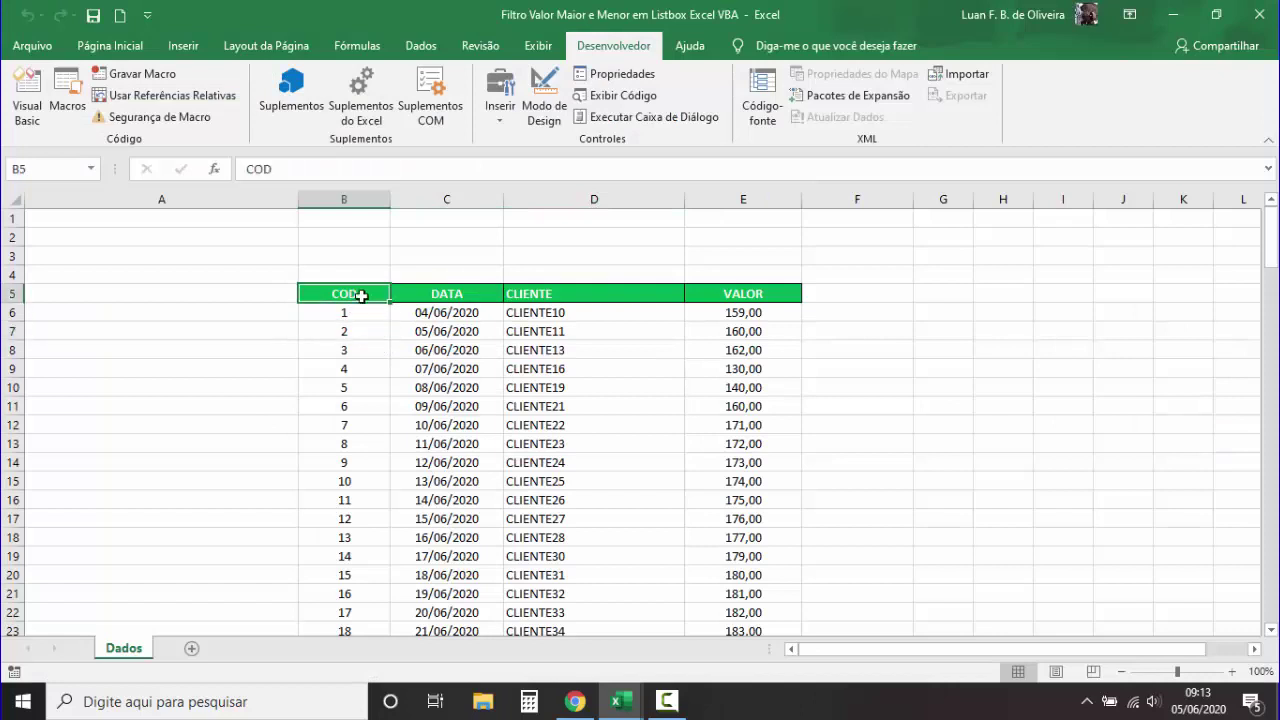
left_click(349, 322)
left_click(166, 278)
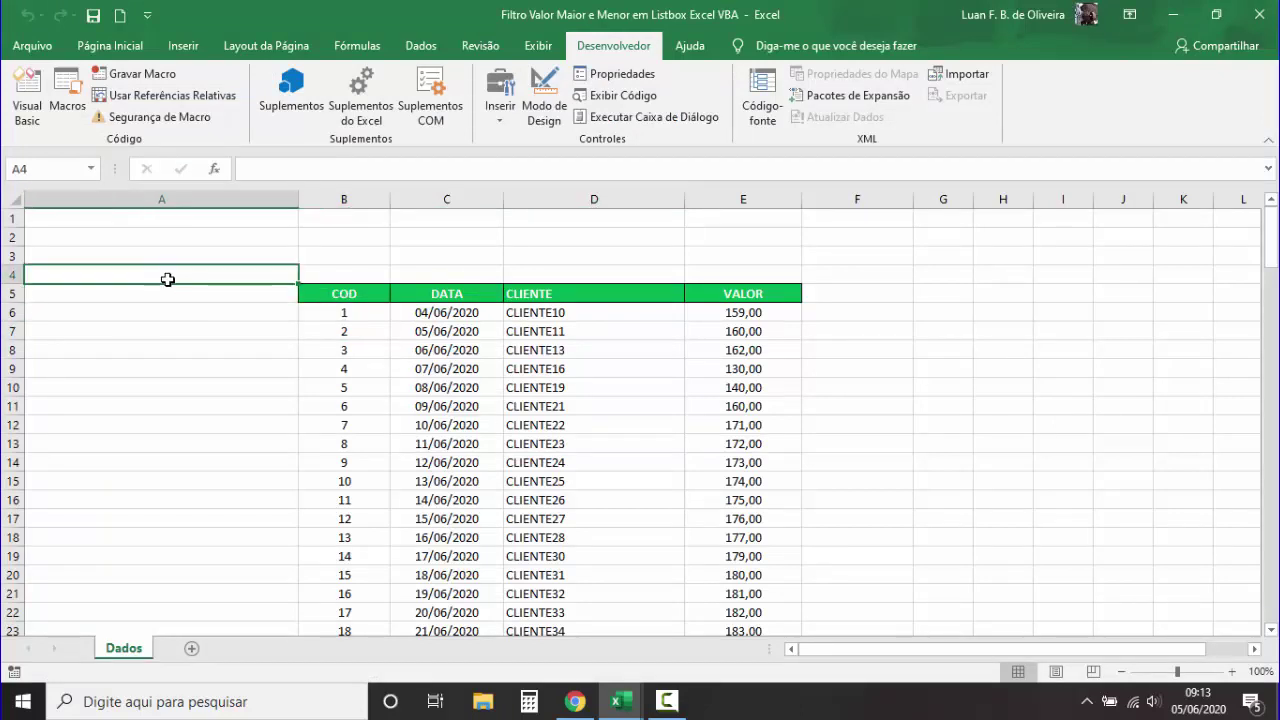
left_click(342, 279)
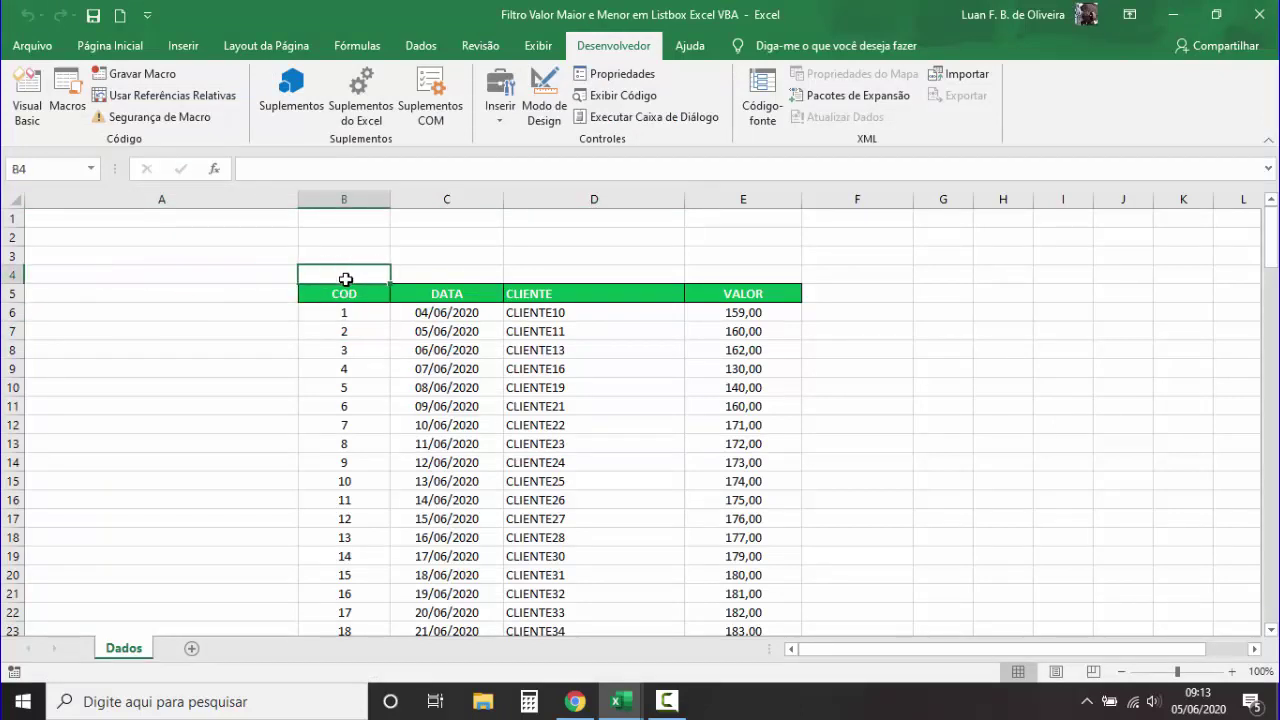
left_click(30, 102)
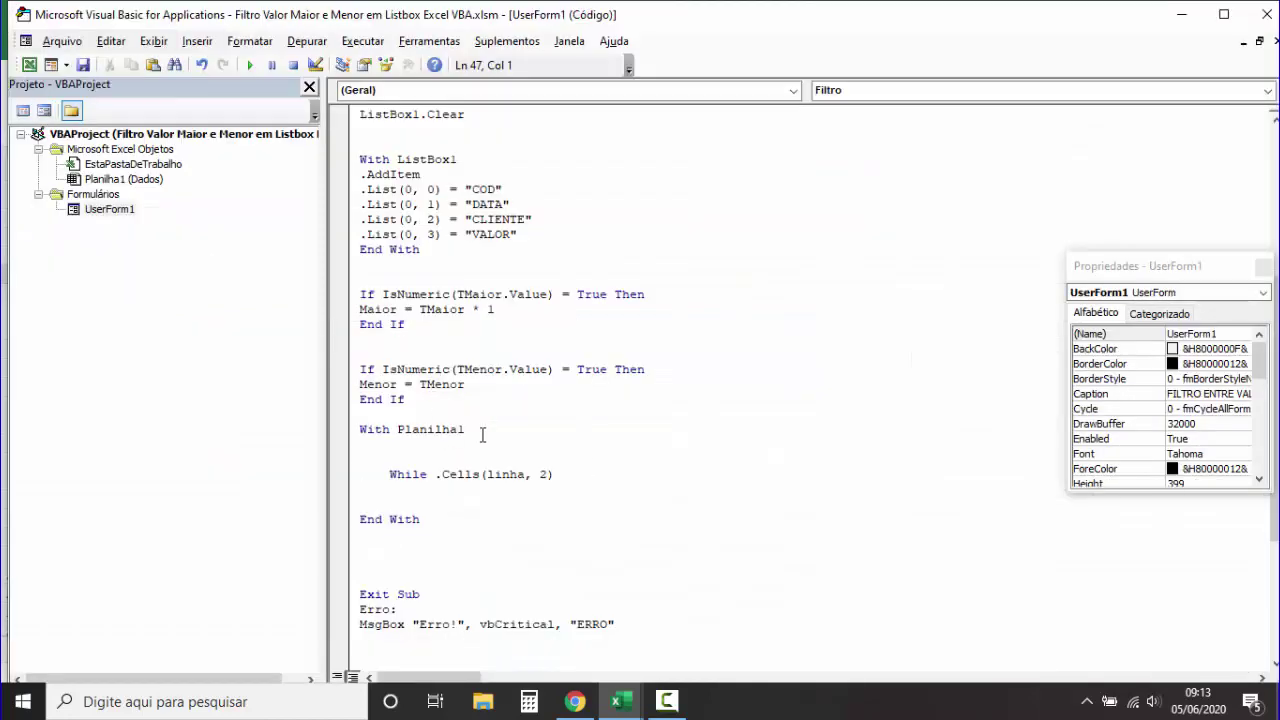
Step: Finish the condition as .Cells(linha, 2).Value <> "" and add Wend below with blank lines between
left_click(586, 467)
type("alue <>")
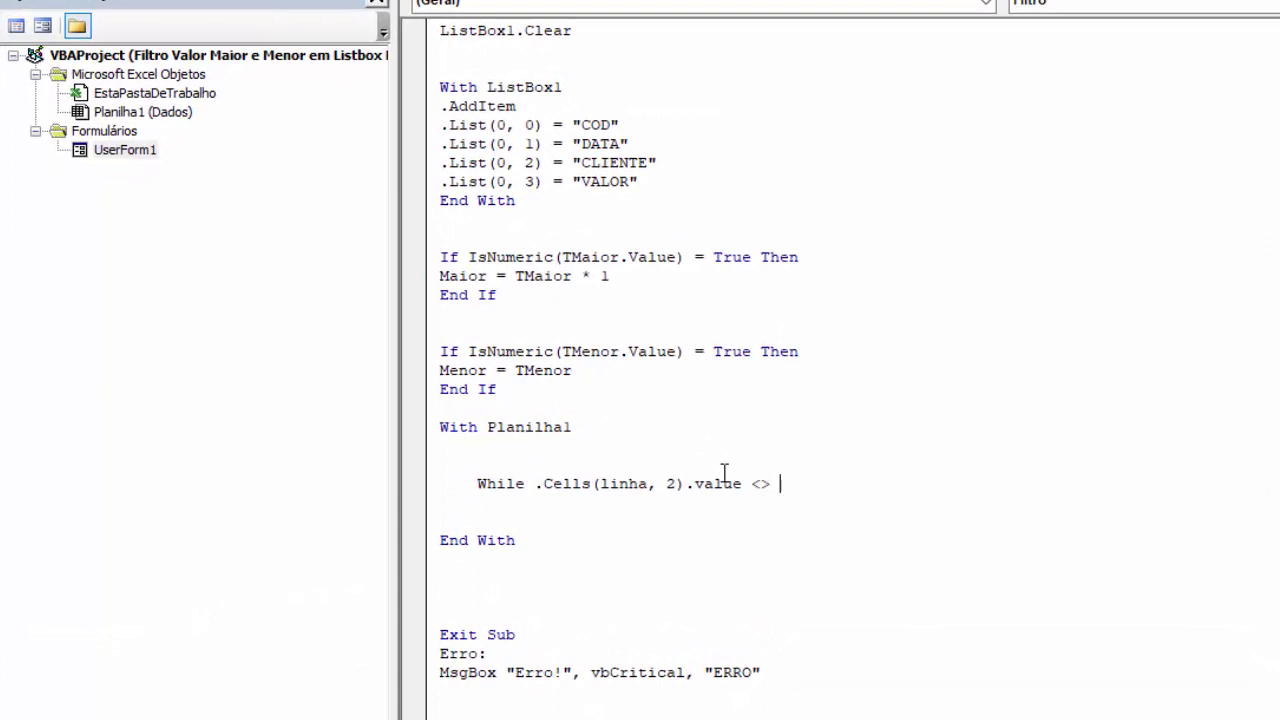
key("Return")
key("Return")
key("Return")
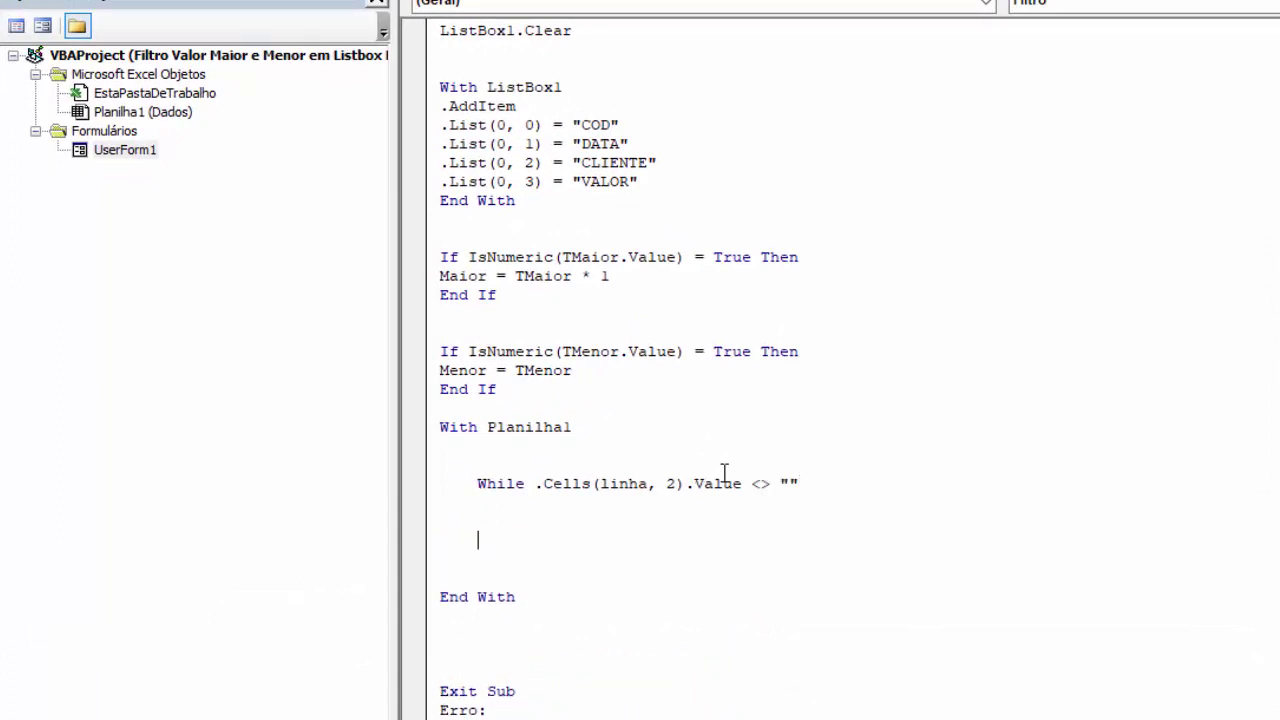
key("Return")
type("W")
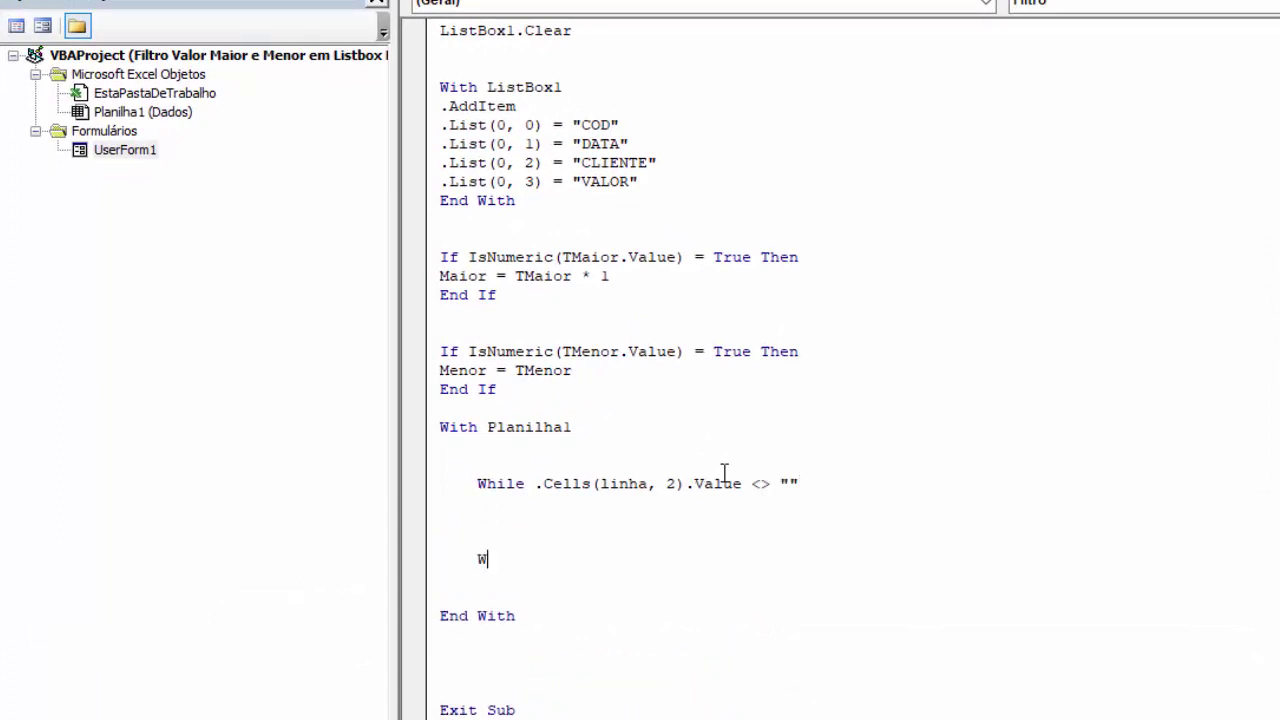
type("end")
key("Return")
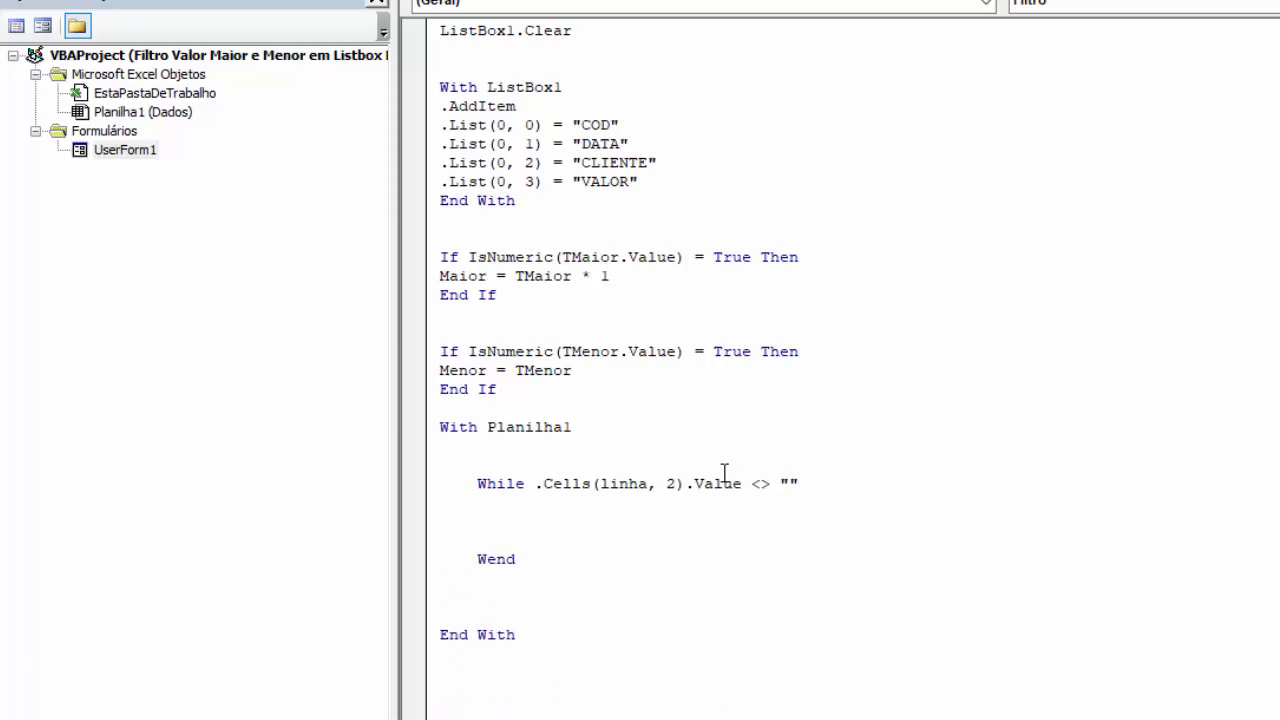
scroll(643, 517, "down", 2)
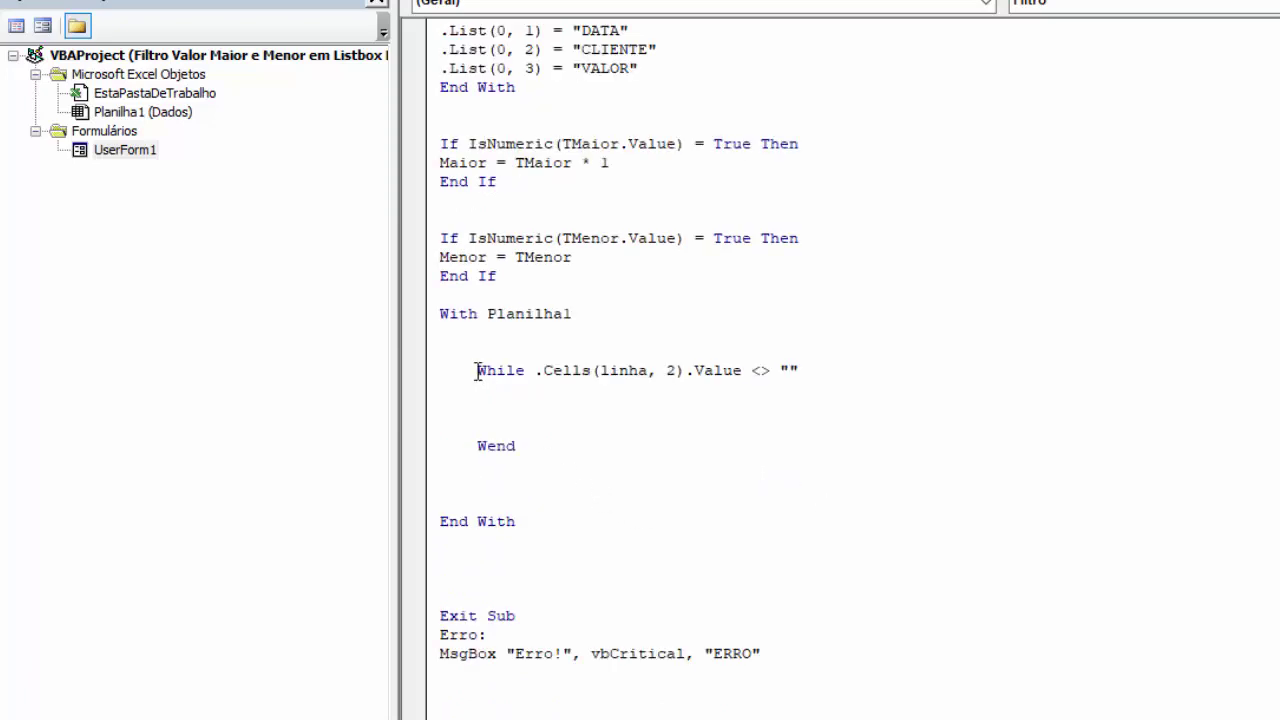
left_click_drag(477, 371, 529, 466)
left_click(570, 465)
left_click(787, 371)
scroll(634, 434, "up", 2)
Step: Start a Busca = line inside the While loop, copying the Busca name from the declarations
scroll(600, 450, "down", 1)
key("Return")
key("Return")
left_click(580, 450)
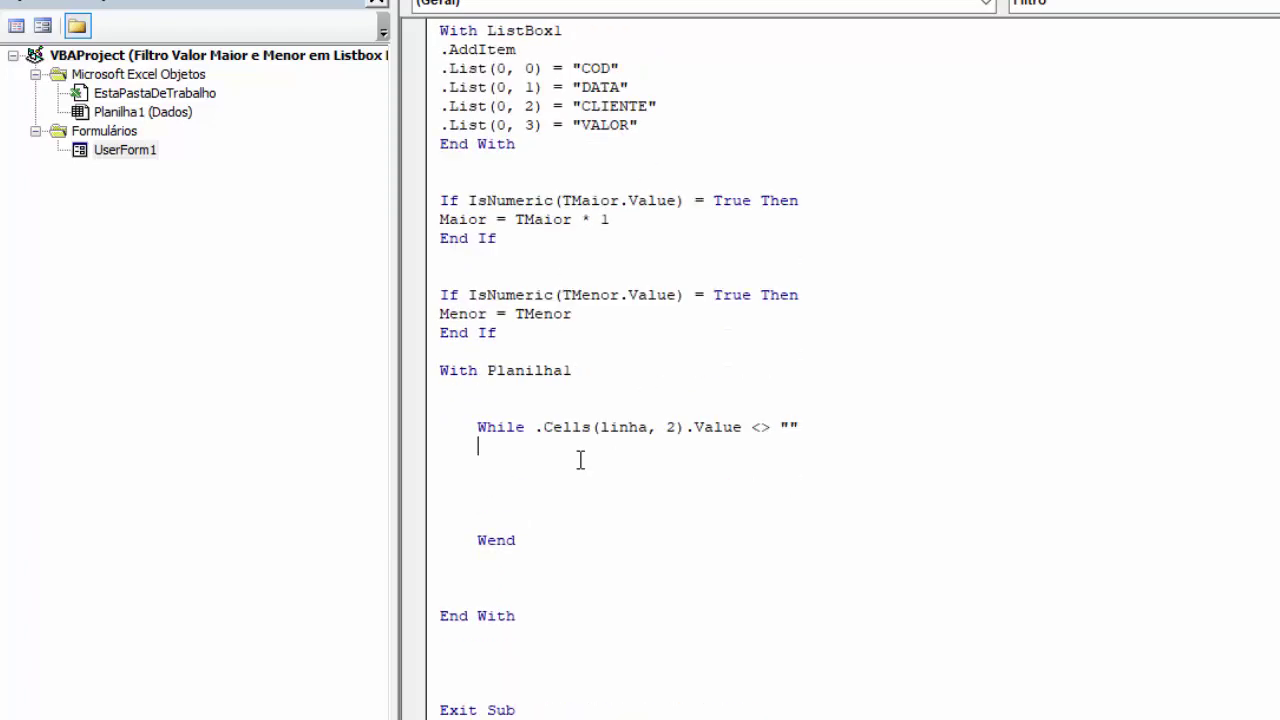
scroll(546, 466, "up", 3)
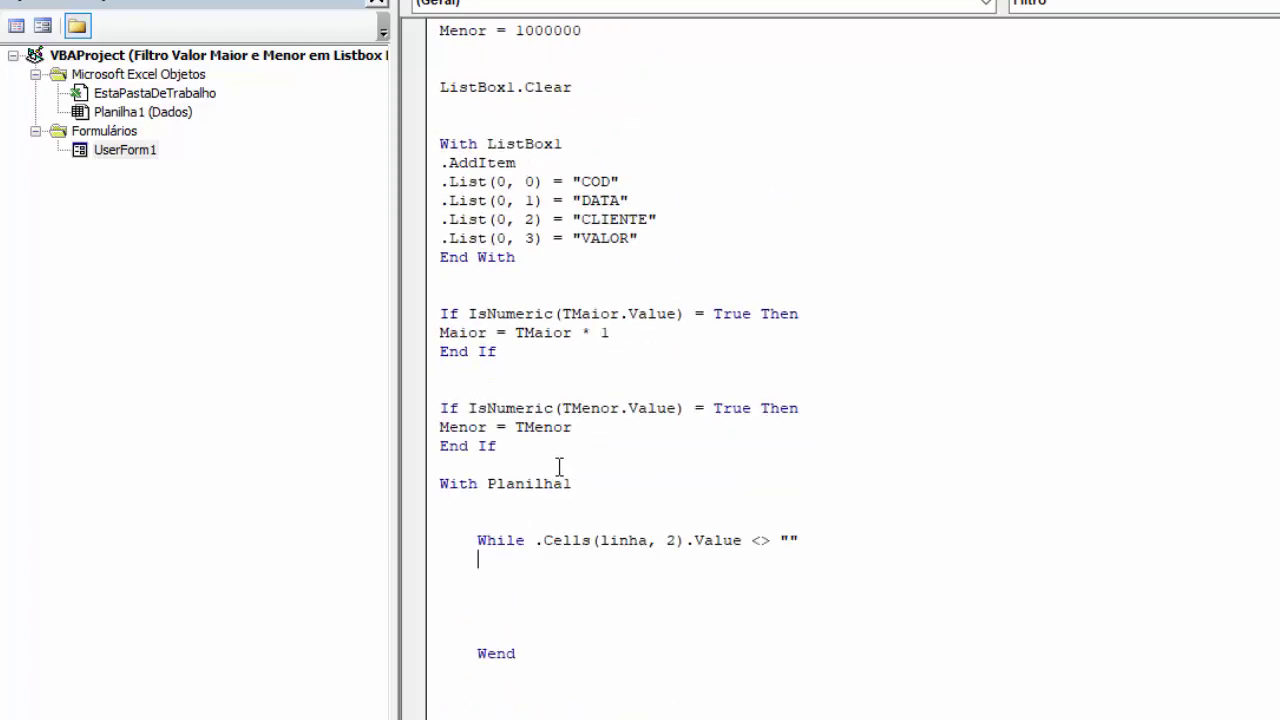
scroll(546, 307, "up", 1)
scroll(557, 326, "up", 1)
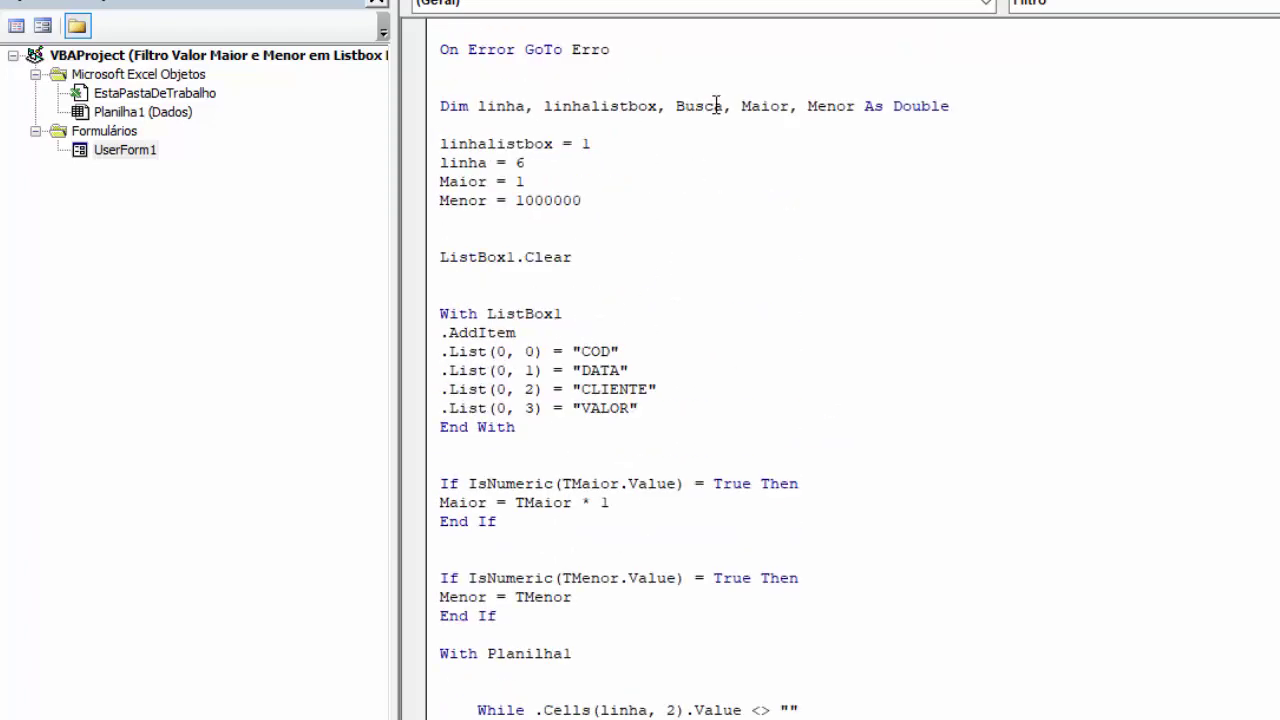
left_click_drag(726, 105, 676, 106)
key("ctrl+c")
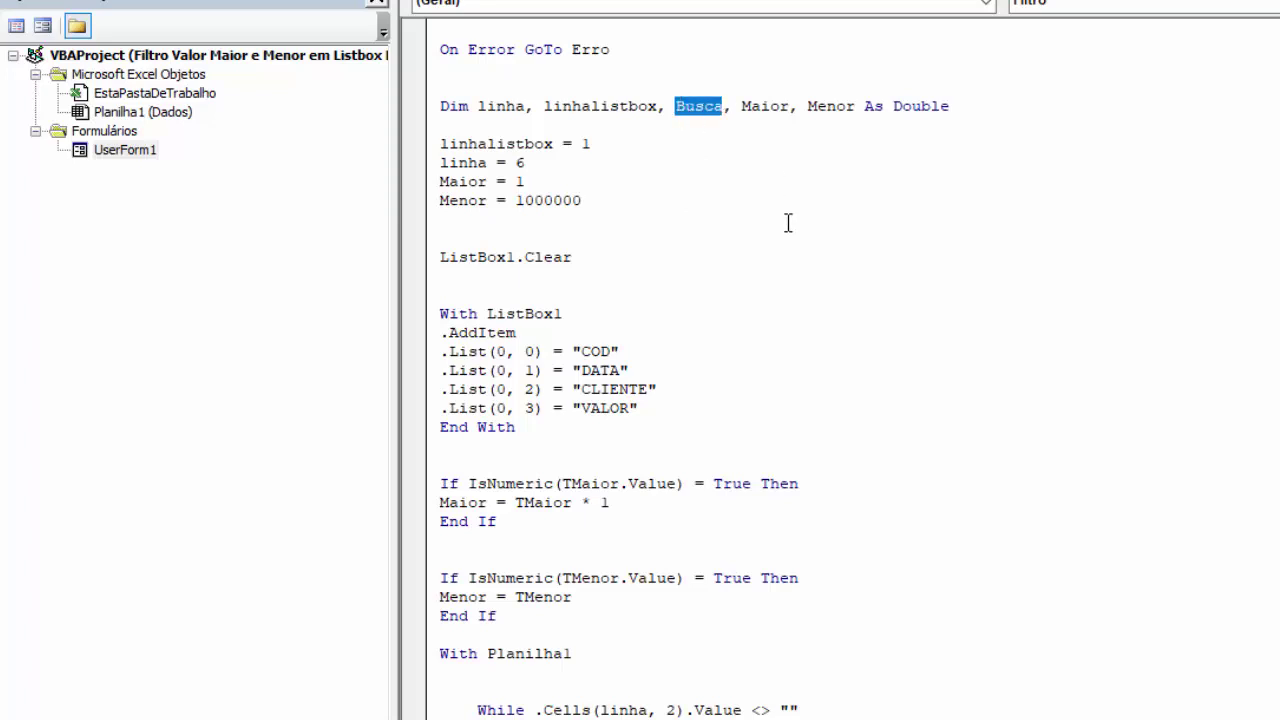
scroll(763, 456, "down", 5)
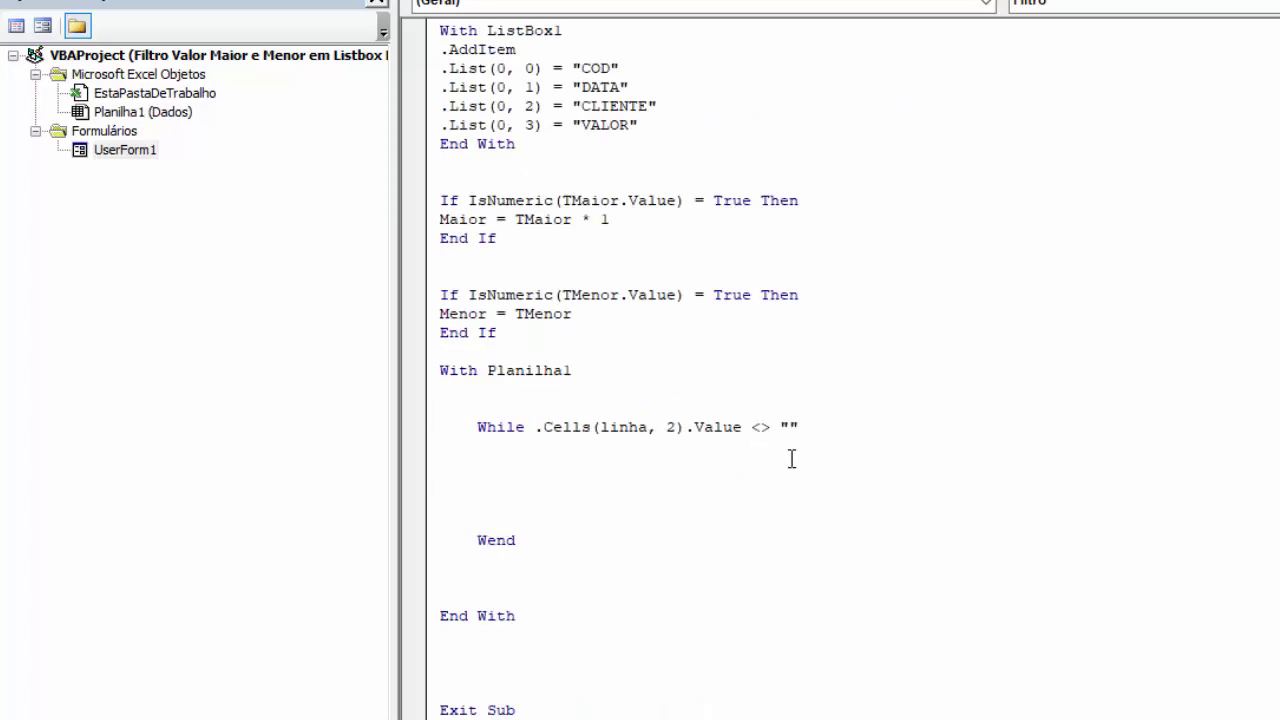
left_click(537, 463)
key("Return")
key("Return")
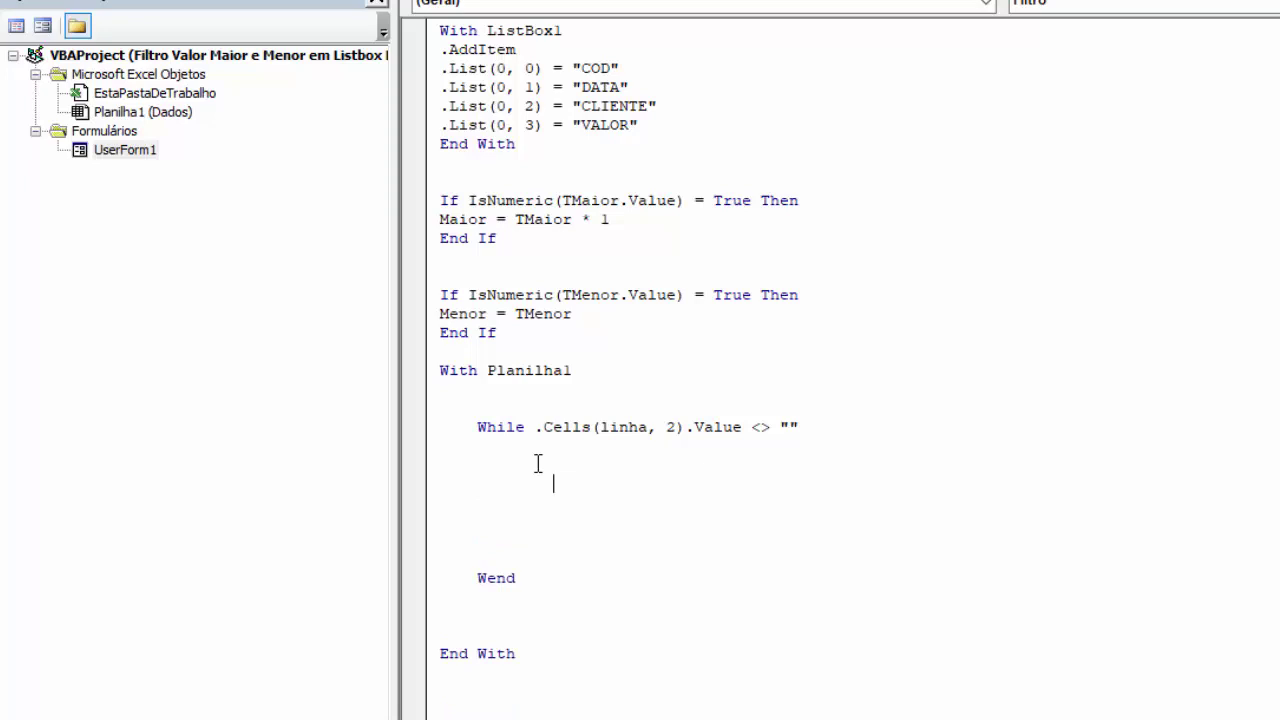
key("ctrl+v")
type("=")
Step: Complete it as Busca = Cells(linha, 5).Value by reusing the While line's reference with column 5
left_click(634, 462)
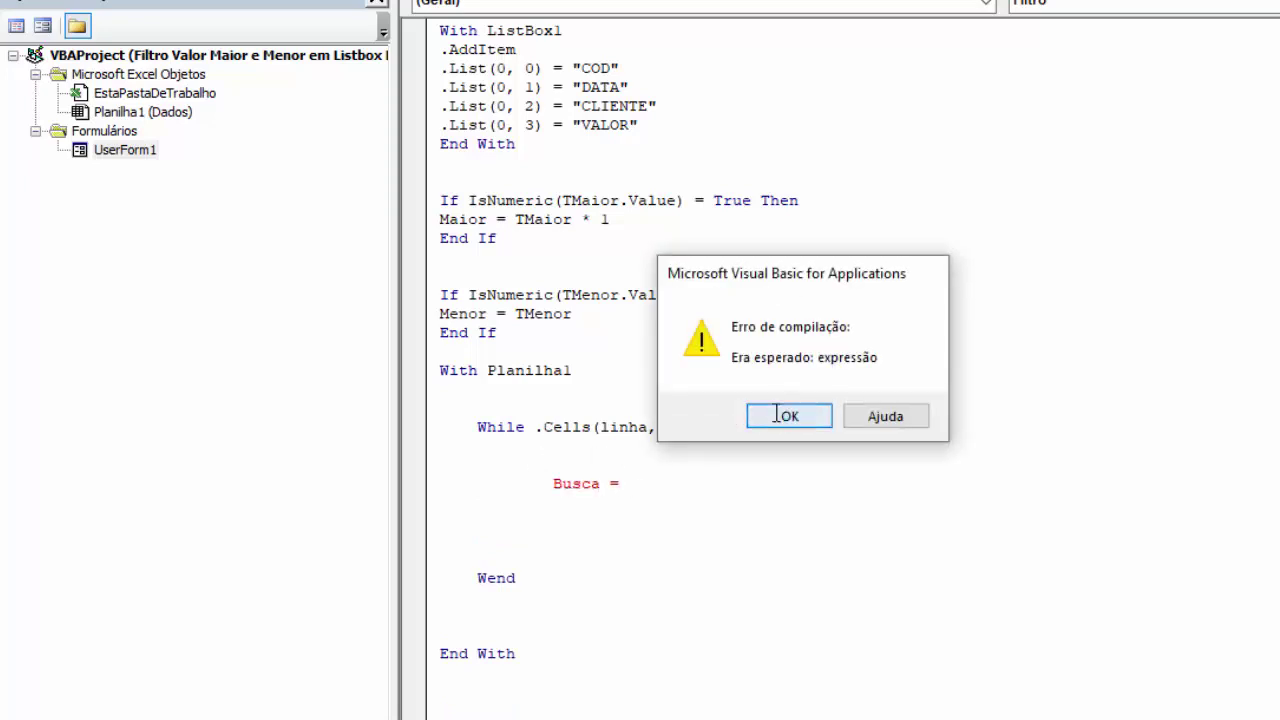
left_click(771, 415)
left_click_drag(543, 427, 743, 430)
key("ctrl+c")
left_click(640, 483)
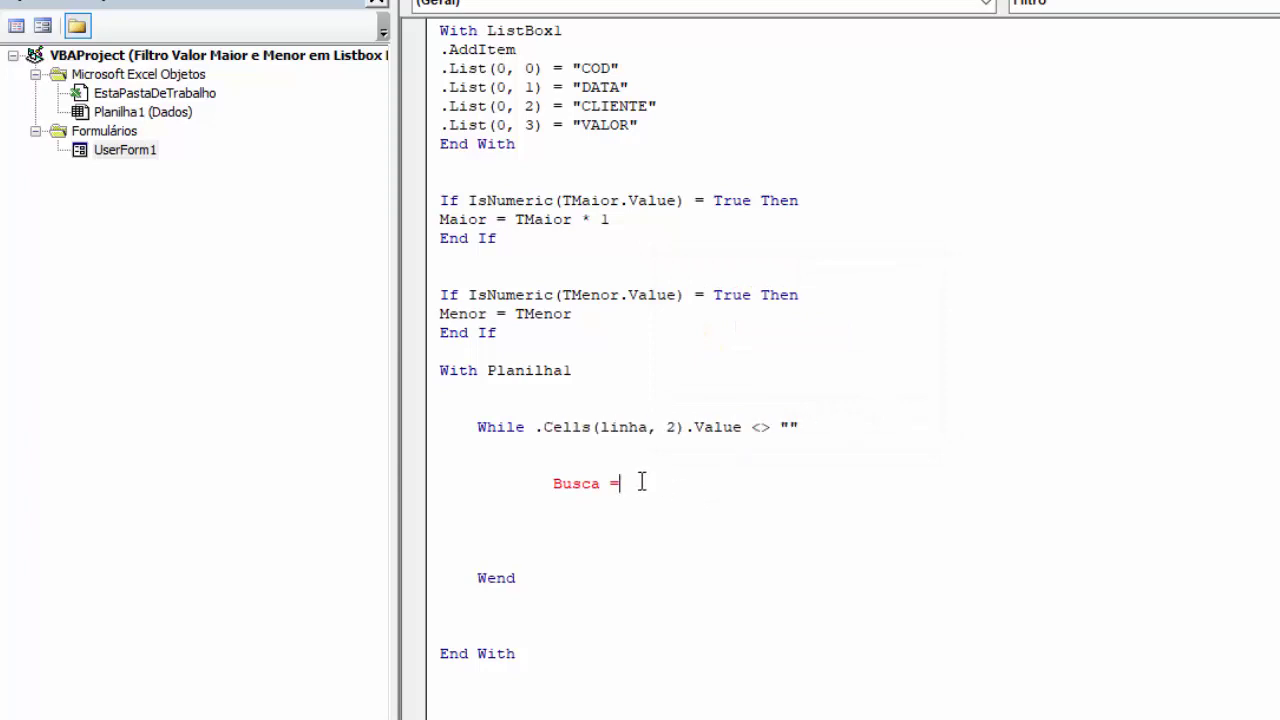
key("ctrl+v")
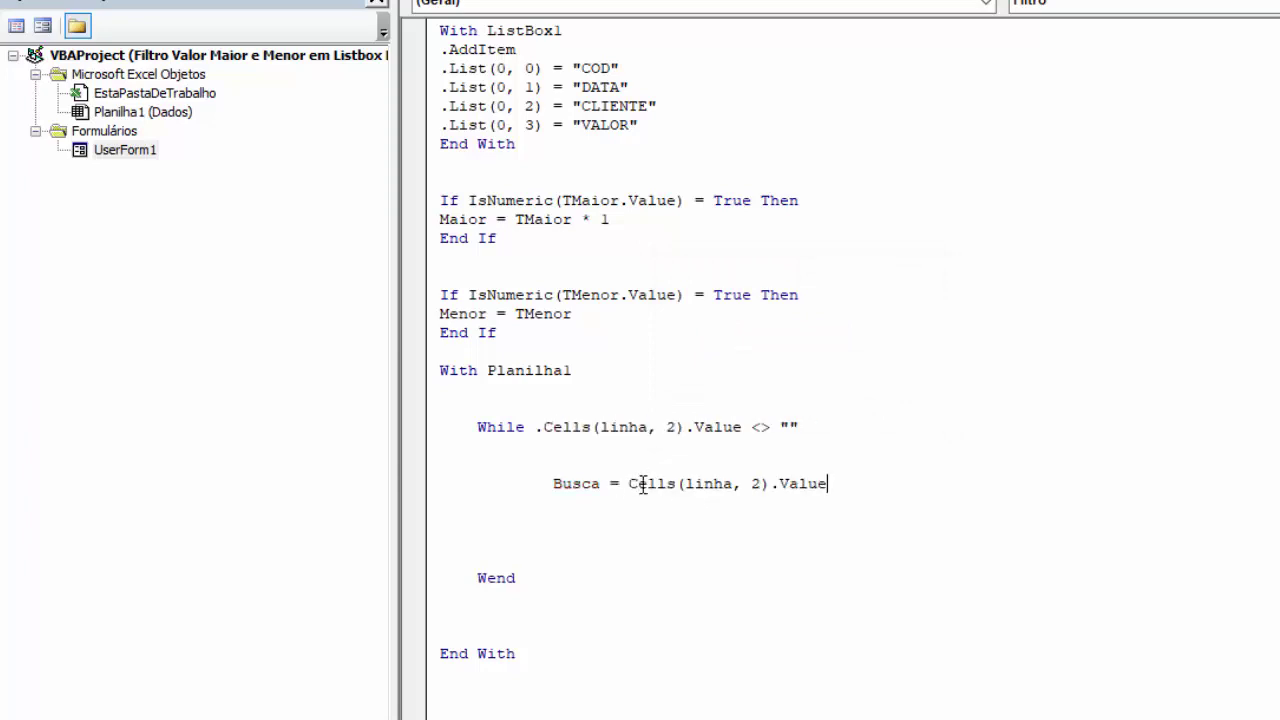
left_click(762, 484)
key("BackSpace")
type("5")
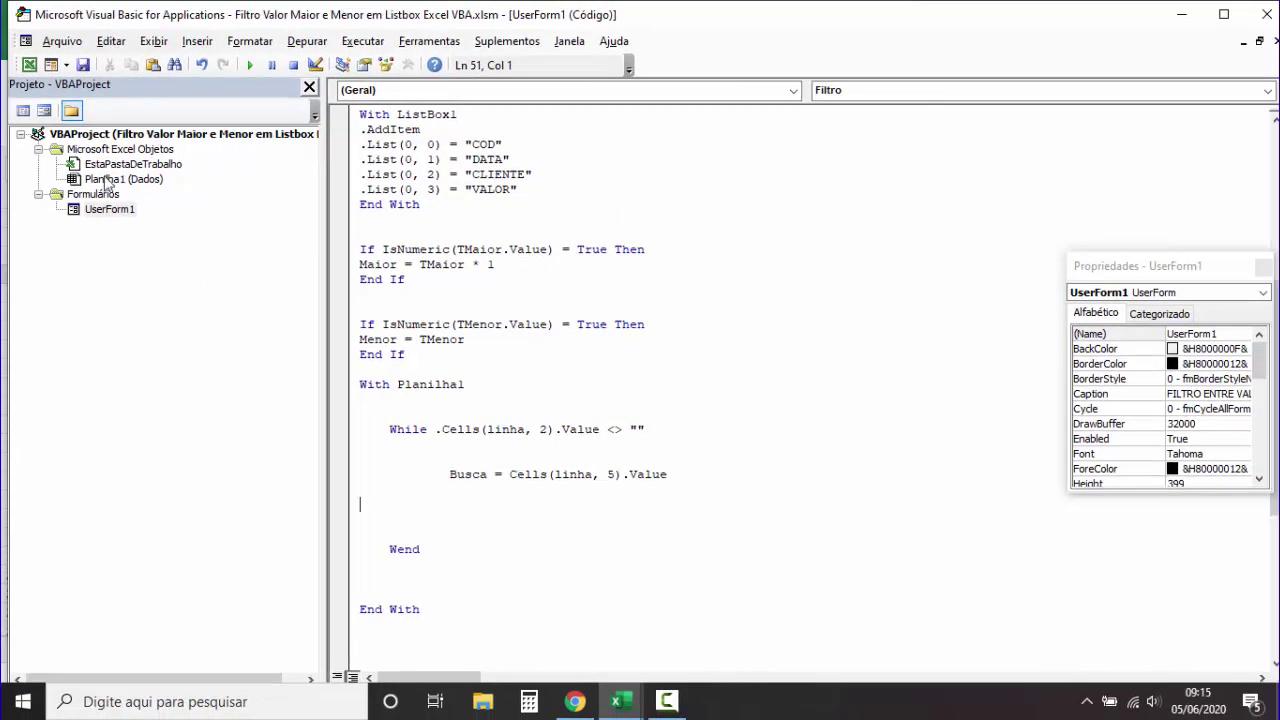
left_click(29, 55)
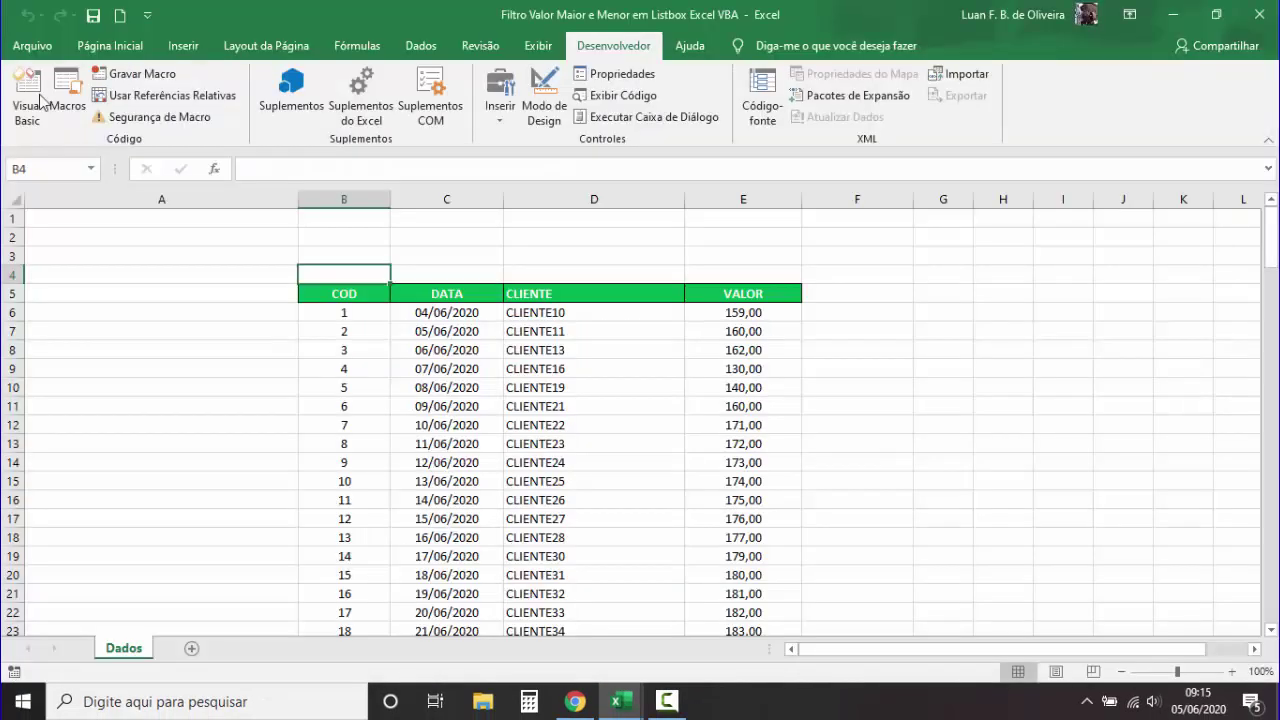
Step: Point out the COD, CLIENTE and VALOR headers and the 130,00 amount in E9 on the sheet
left_click(742, 330)
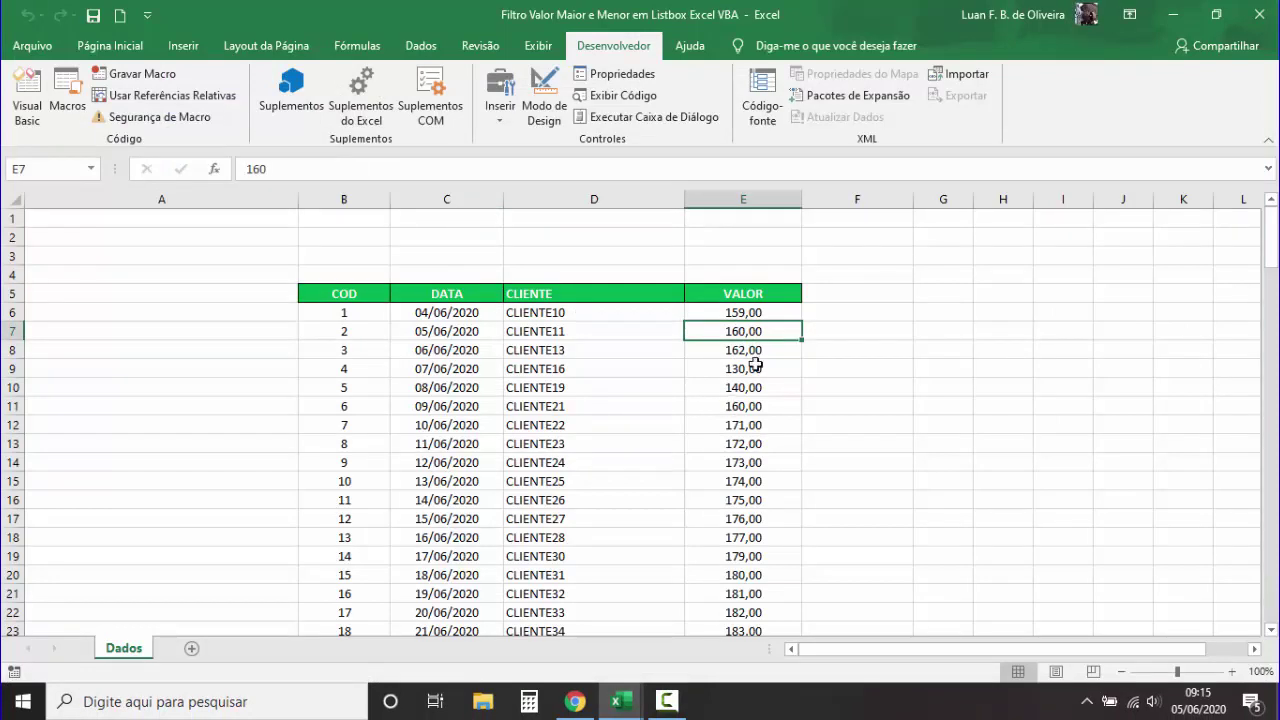
left_click(757, 294)
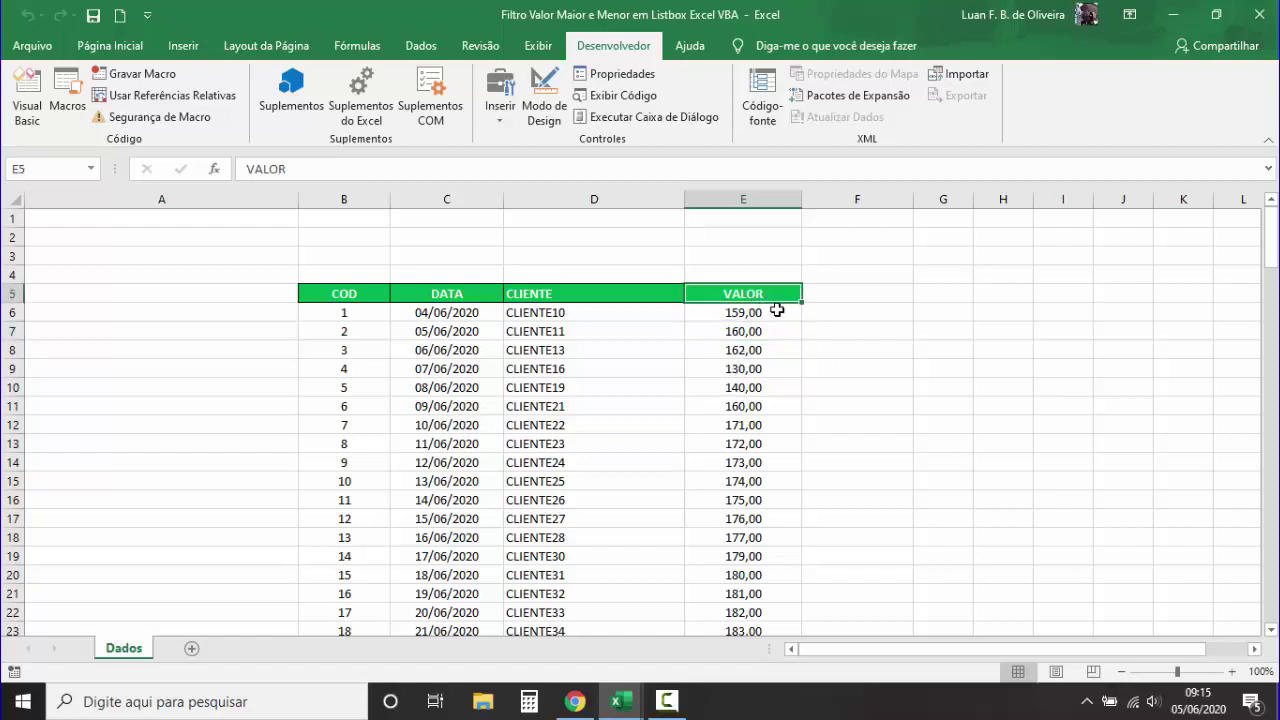
left_click(211, 290)
left_click(338, 298)
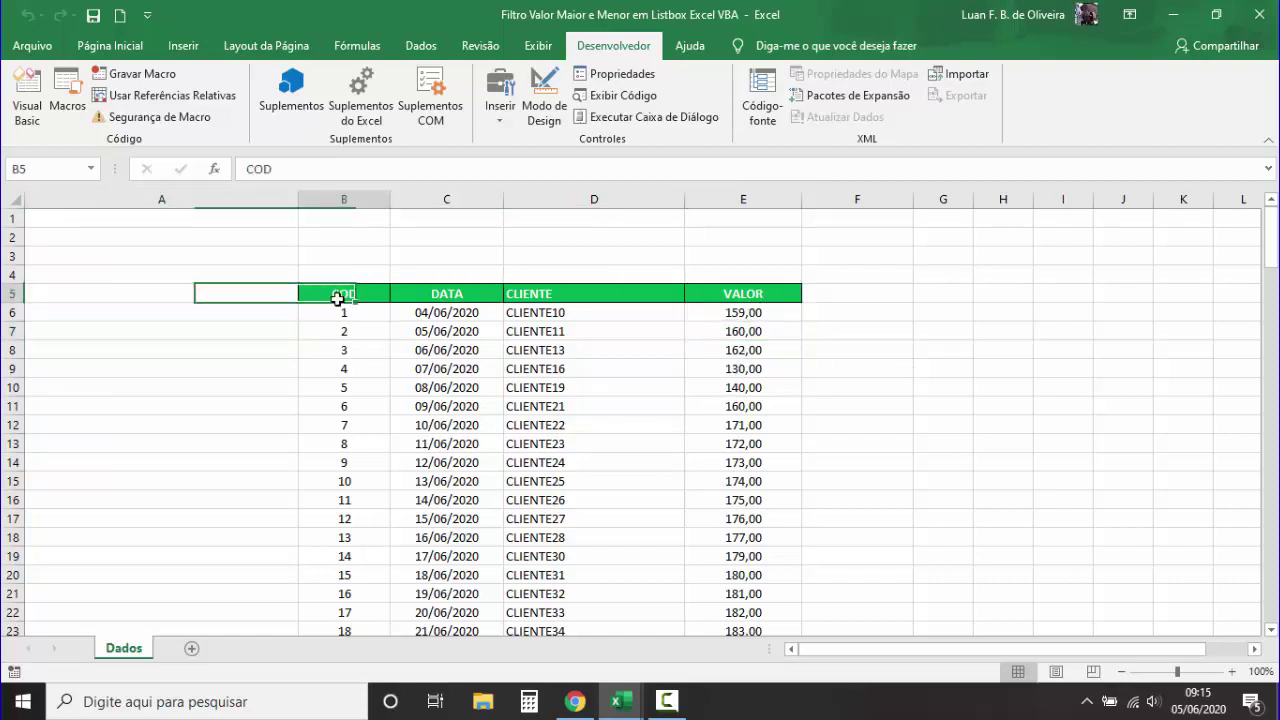
left_click(446, 300)
left_click(538, 294)
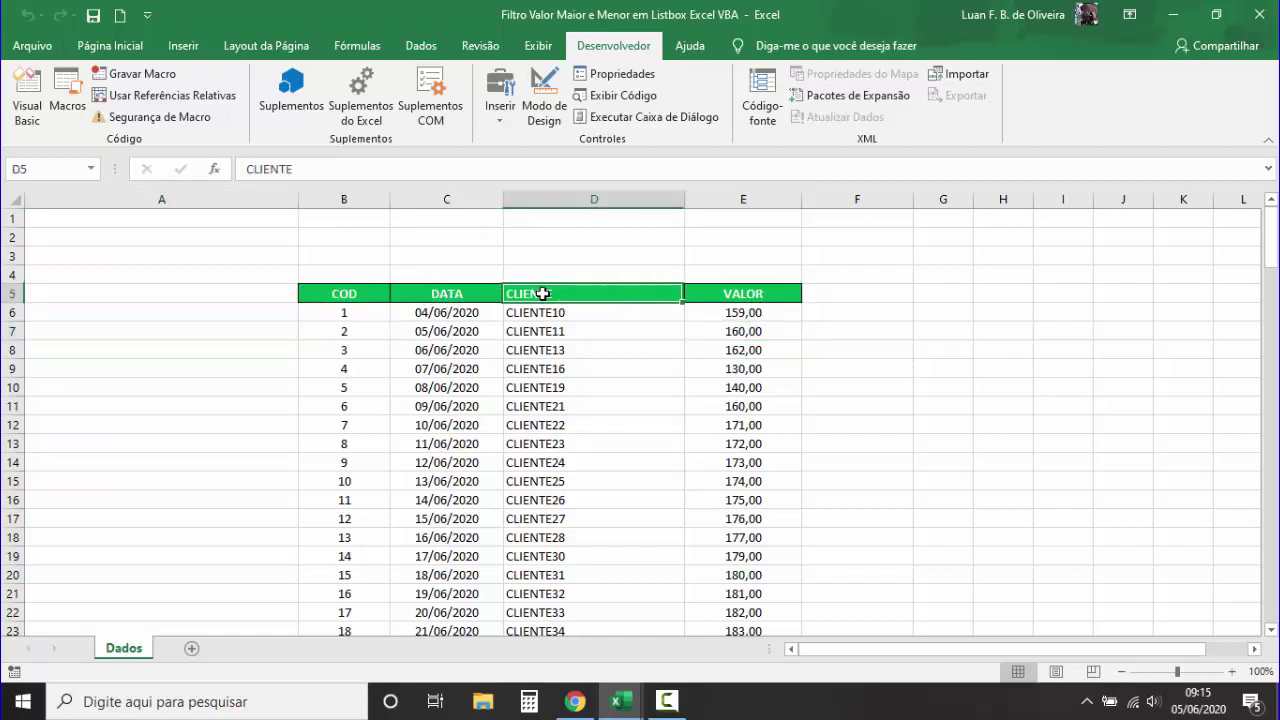
left_click(742, 291)
left_click(737, 367)
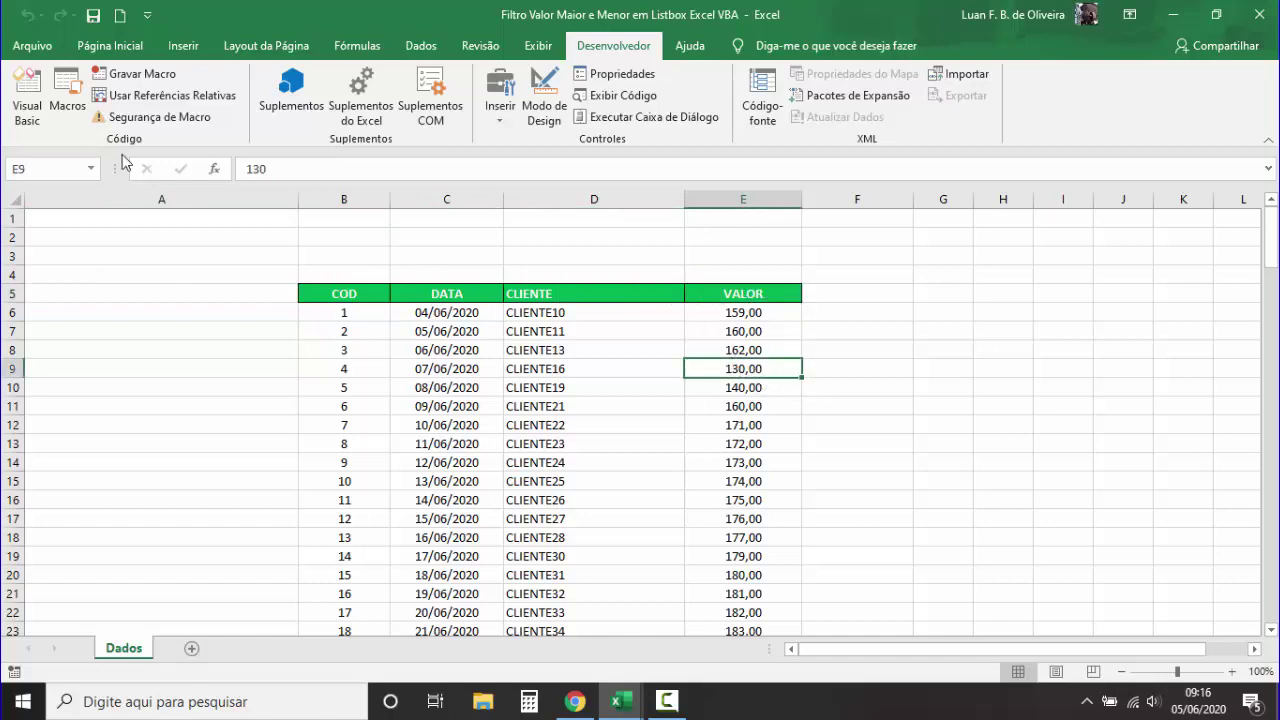
Step: In the code, delete the blank line directly under the While statement
left_click(27, 100)
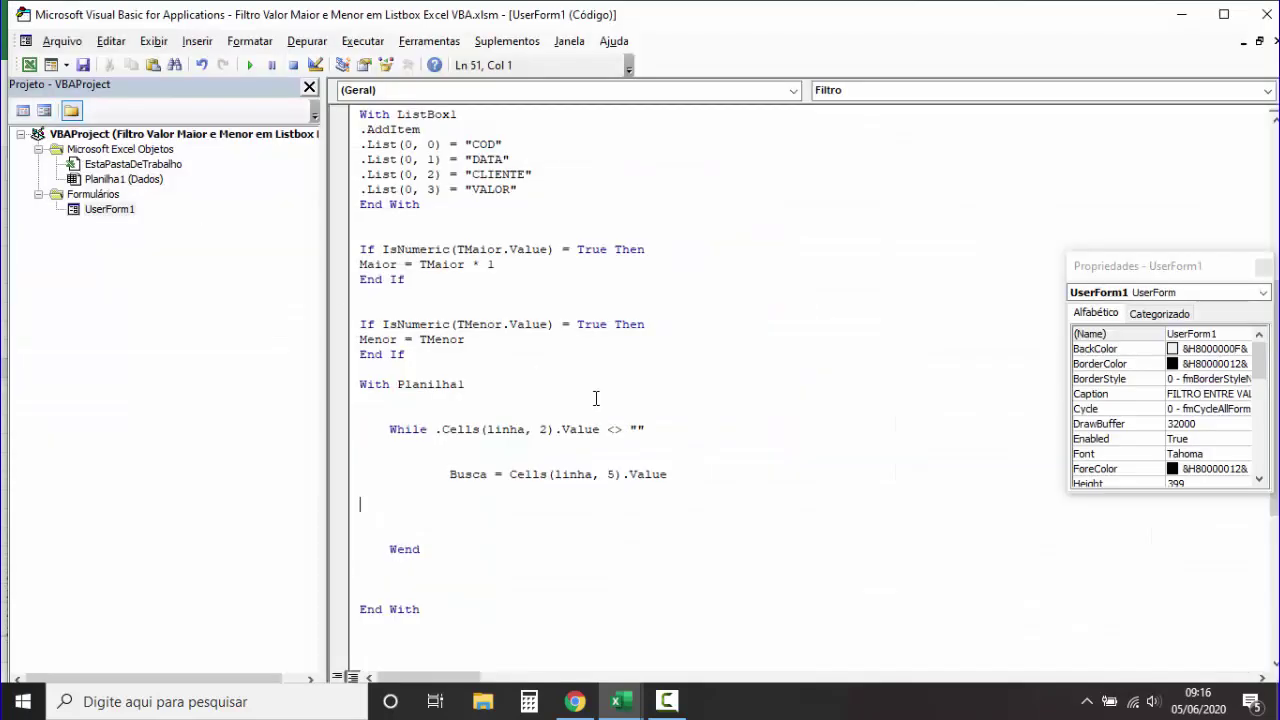
left_click(670, 428)
key("Delete")
left_click(541, 492)
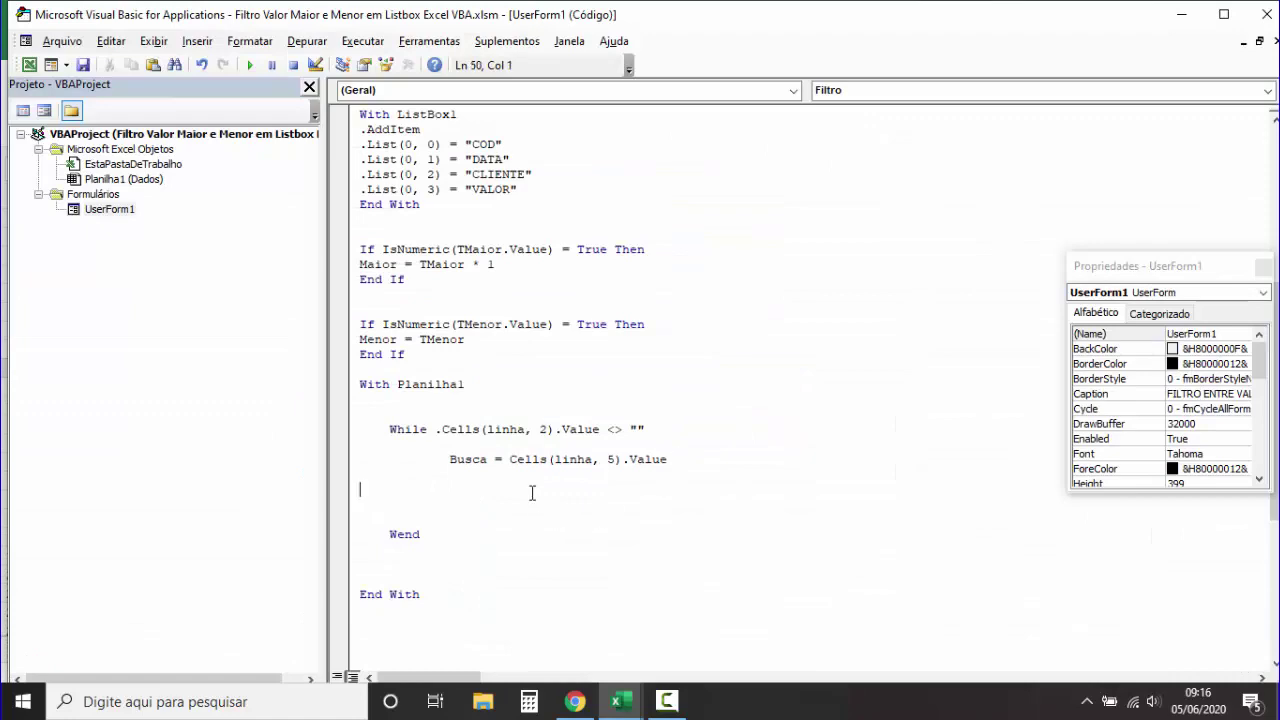
Step: Step through the VALOR amounts from E6 to E13 (172,00, 160,00), then return to the code
left_click(29, 65)
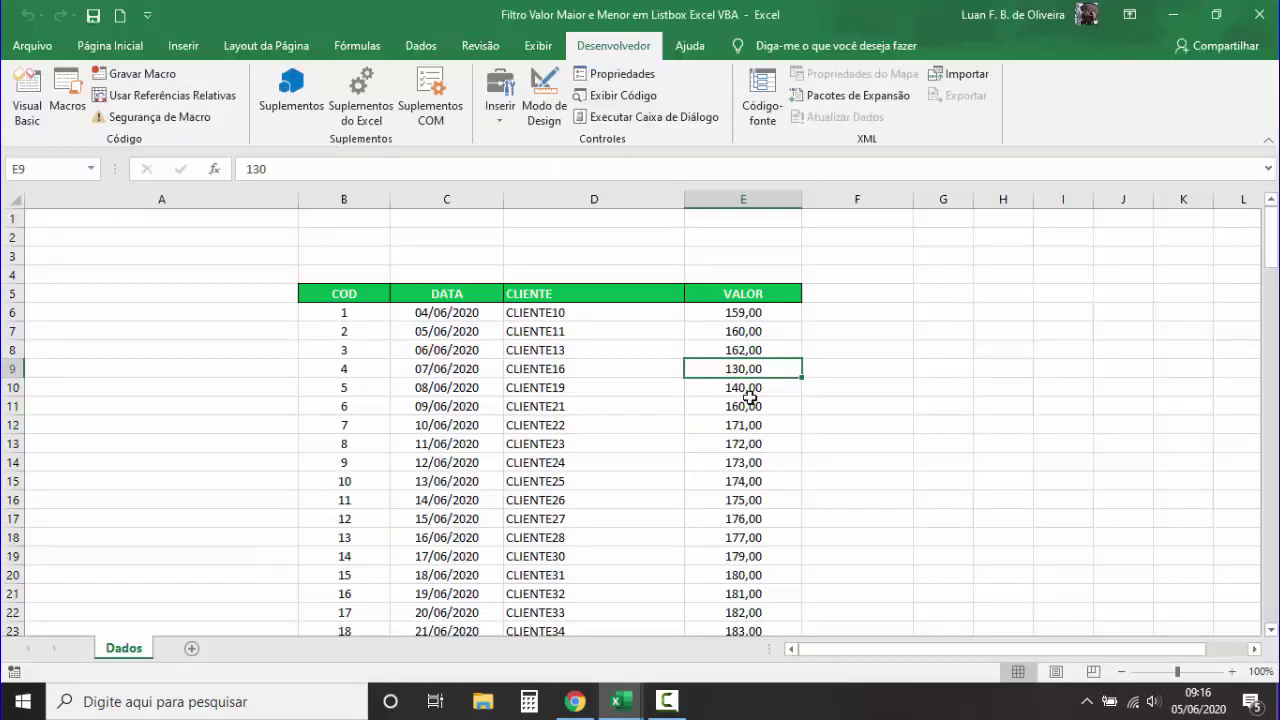
left_click(747, 314)
left_click(750, 331)
left_click(752, 350)
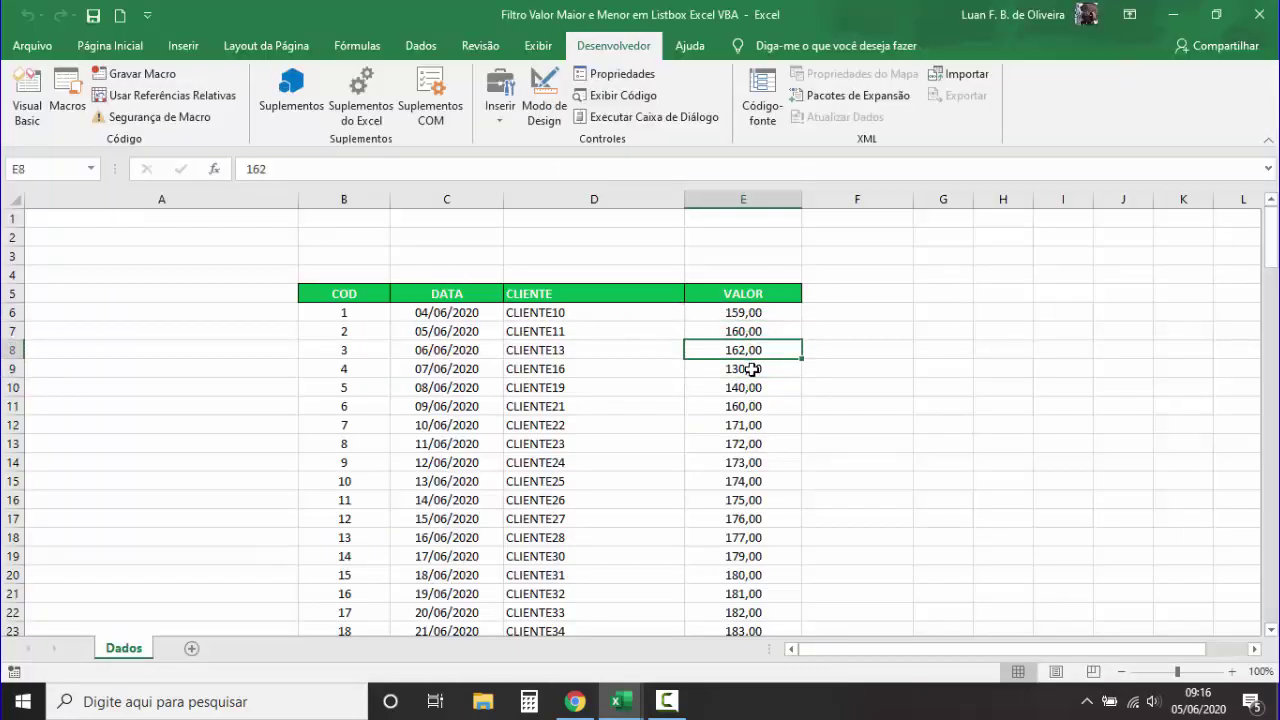
left_click(753, 368)
left_click(754, 387)
left_click(755, 424)
left_click(745, 443)
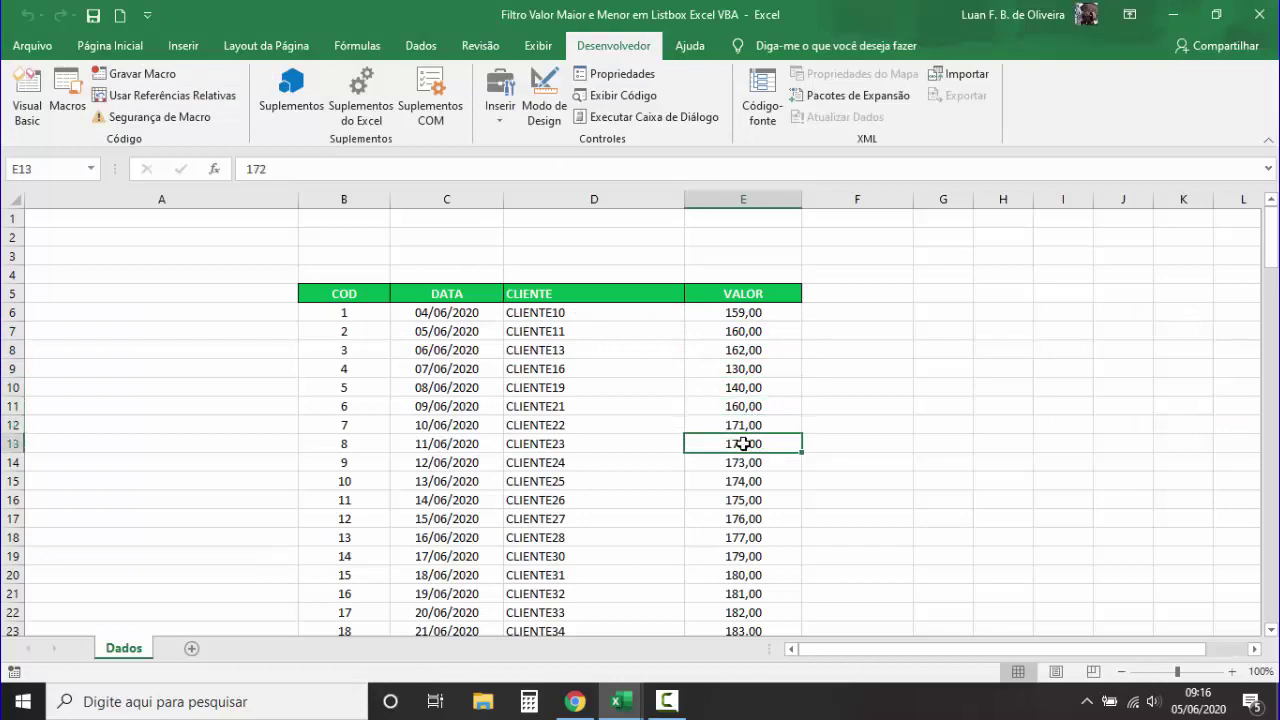
left_click(345, 440)
left_click(757, 408)
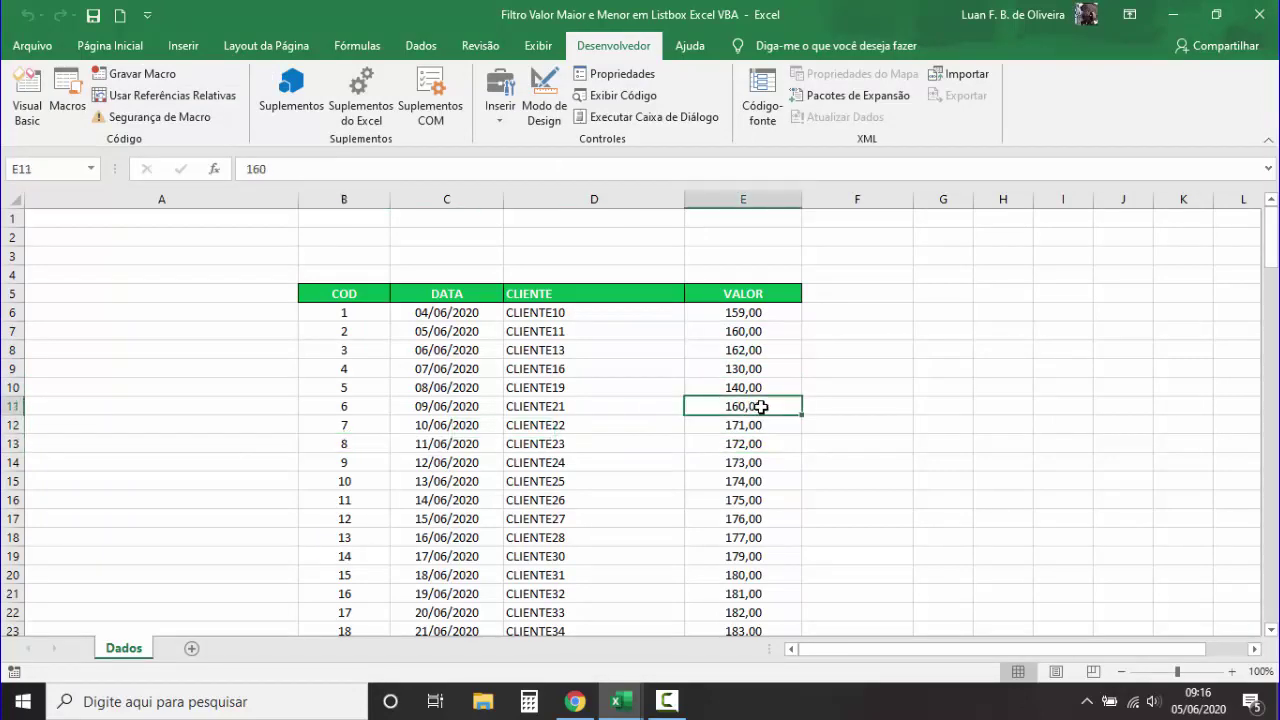
left_click(27, 95)
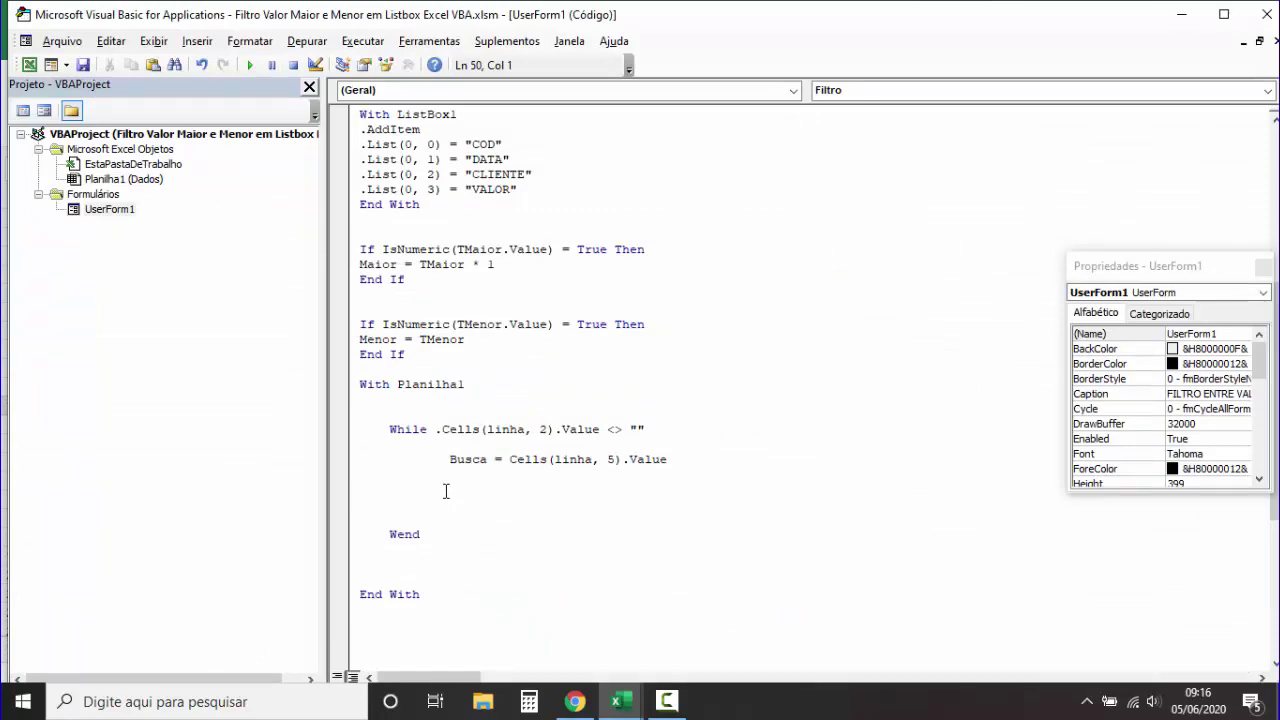
Step: Write If Busca > Maior And Busca < Menor Then with blank lines and End If below
double_click(470, 461)
left_click(456, 491)
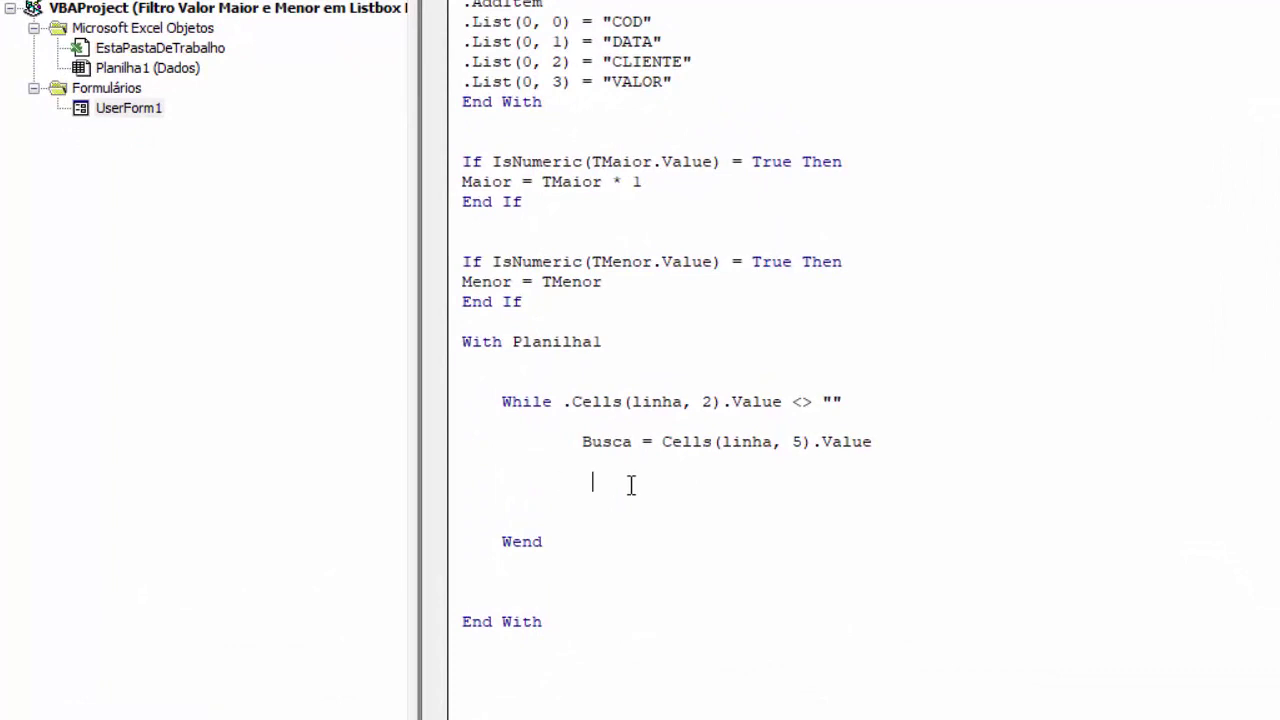
type("IfBusca > M")
type("aior and Busca <")
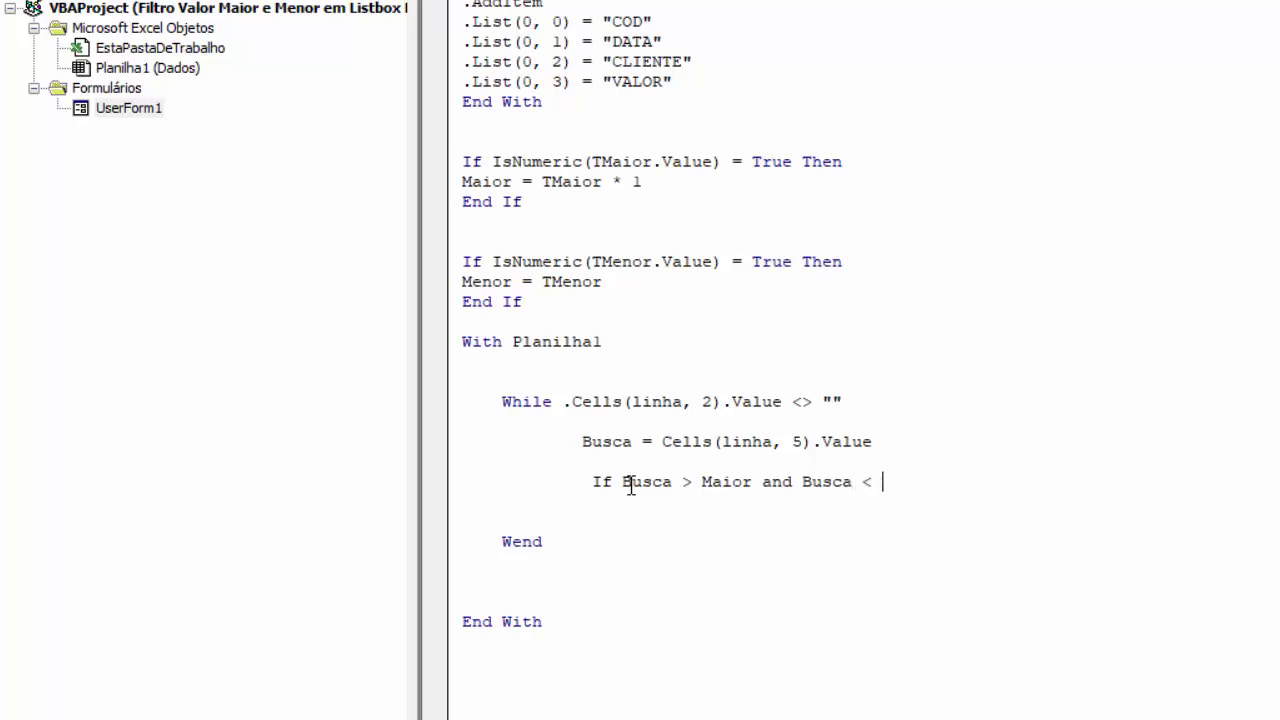
type("nor Th")
type("en")
key("Return")
key("Return")
key("Return")
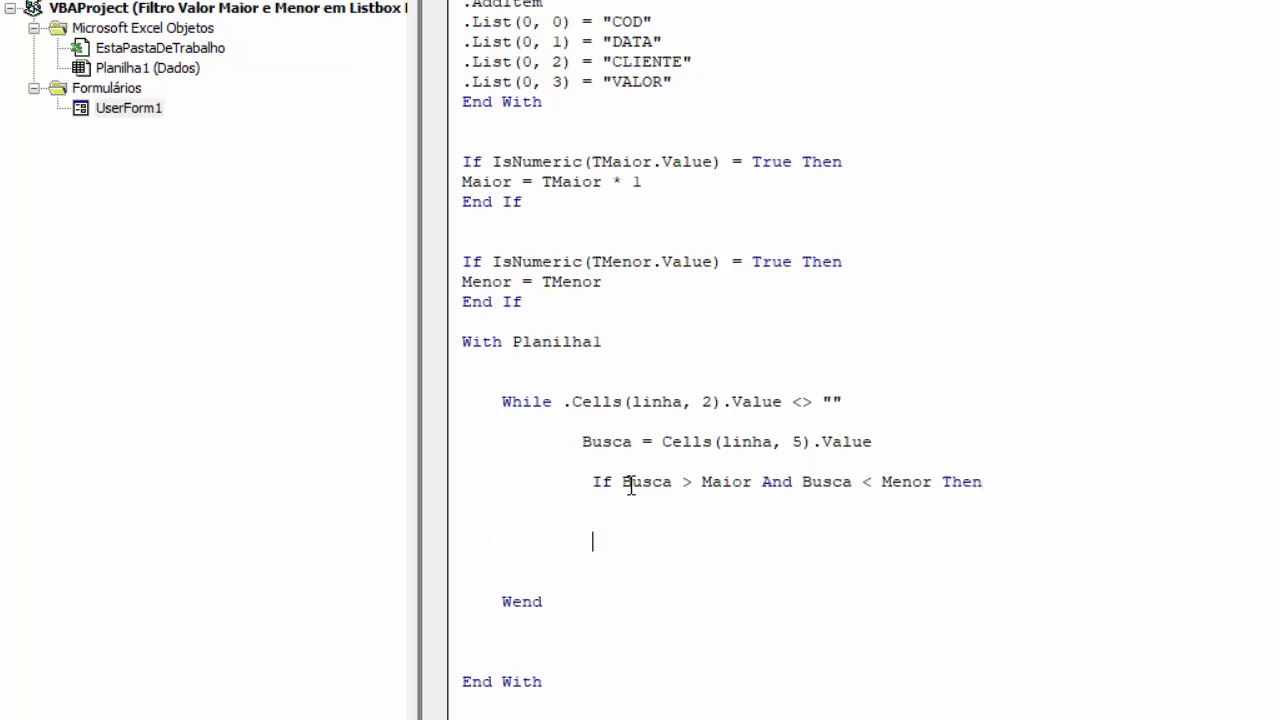
key("Return")
key("Return")
type("end if")
key("Return")
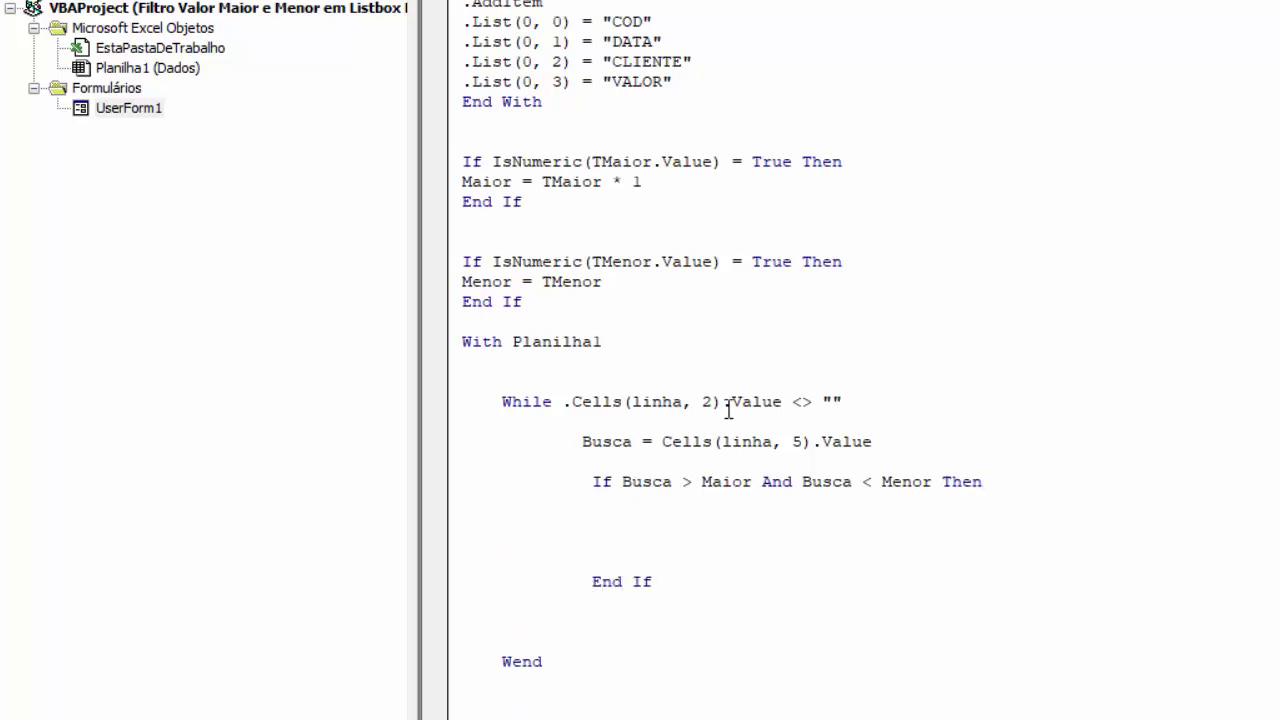
Step: Highlight the Maior, Menor and Busca variables to review the If condition
left_click_drag(512, 182, 461, 182)
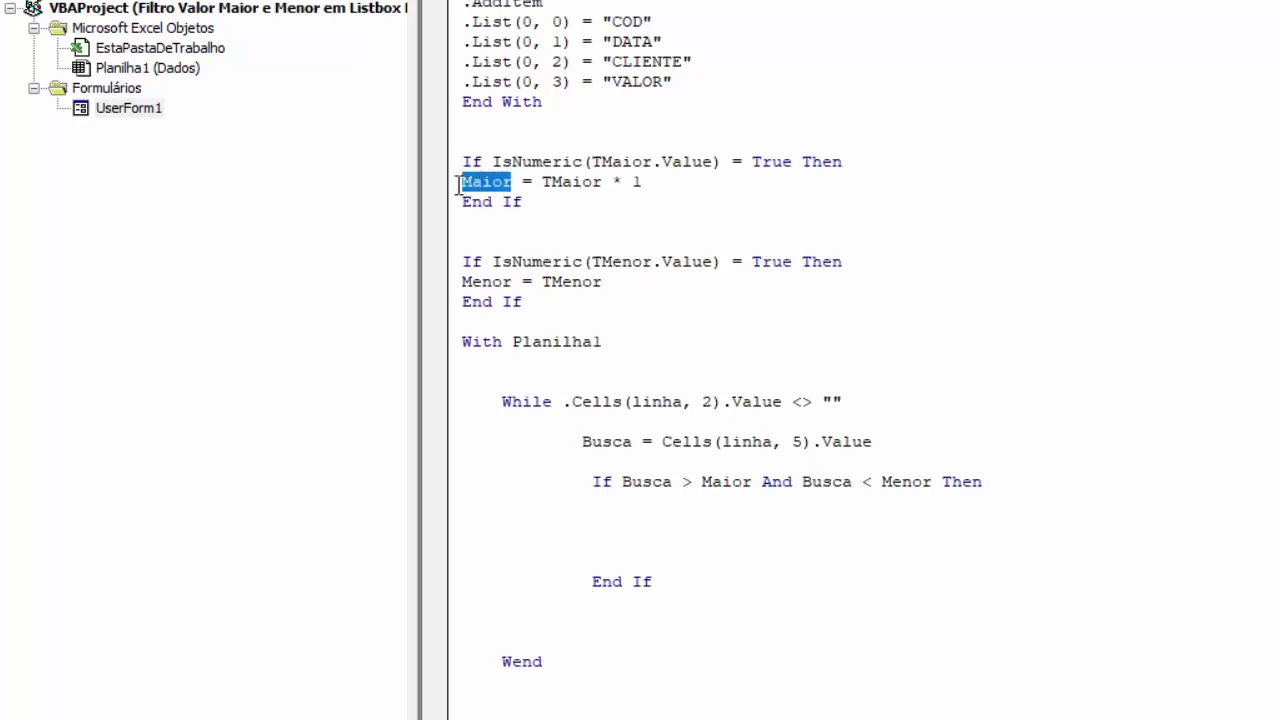
left_click_drag(512, 282, 461, 282)
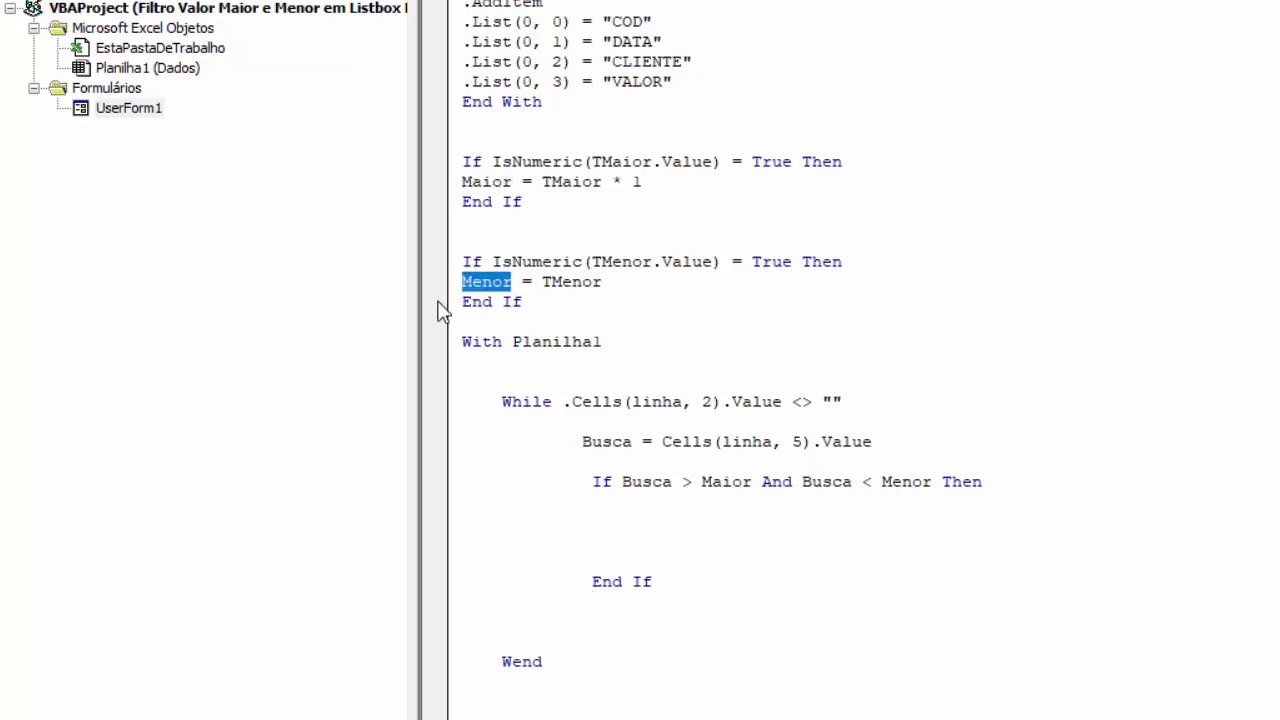
left_click(597, 421)
mouse_move(628, 442)
left_mouse_down()
mouse_move(582, 442)
mouse_move(1026, 481)
left_mouse_up()
left_click(680, 520)
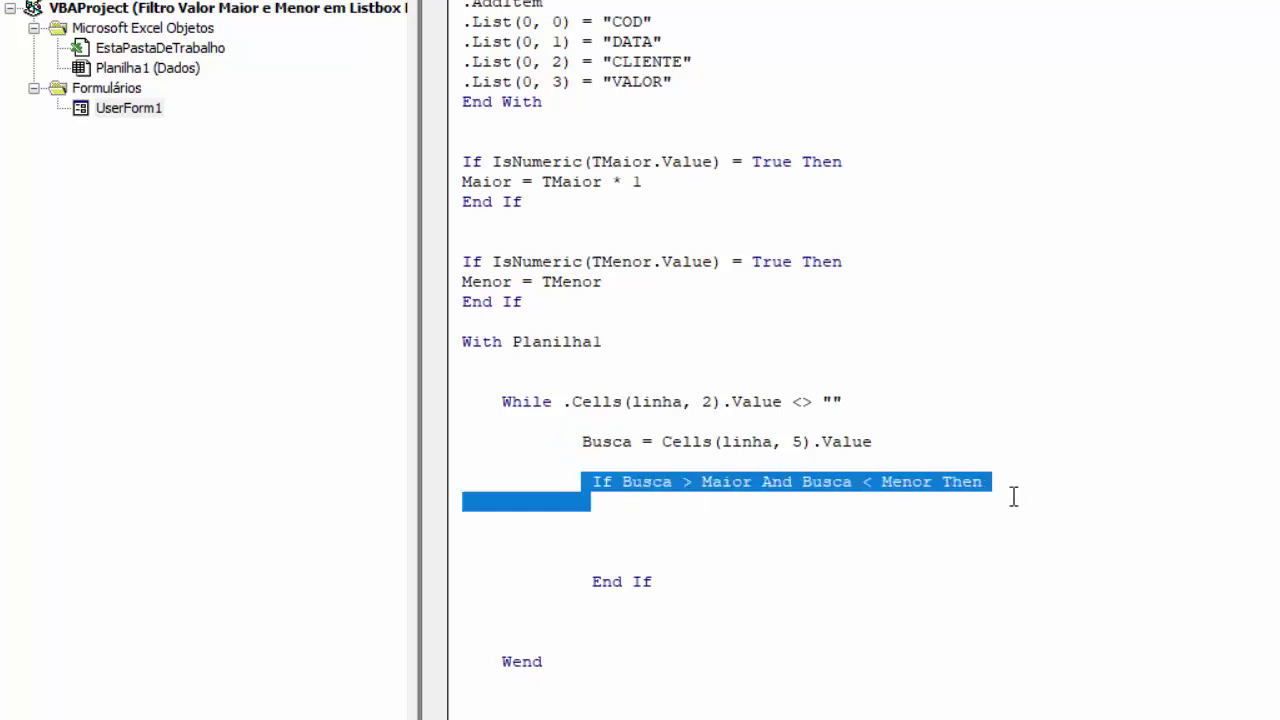
left_click(770, 545)
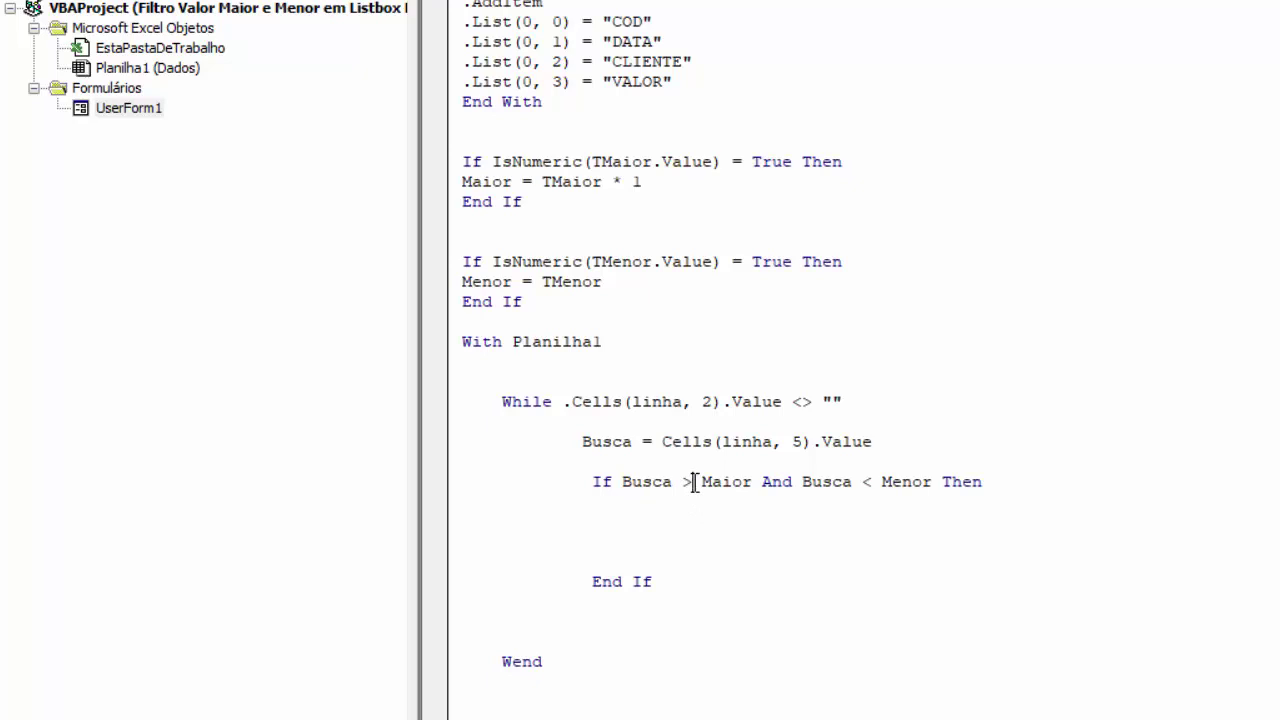
Step: Paste a copy of the With ListBox1 … End With block inside the If Busca condition
left_click(872, 483)
scroll(622, 500, "up", 1)
left_click_drag(548, 162, 447, 40)
key("ctrl+c")
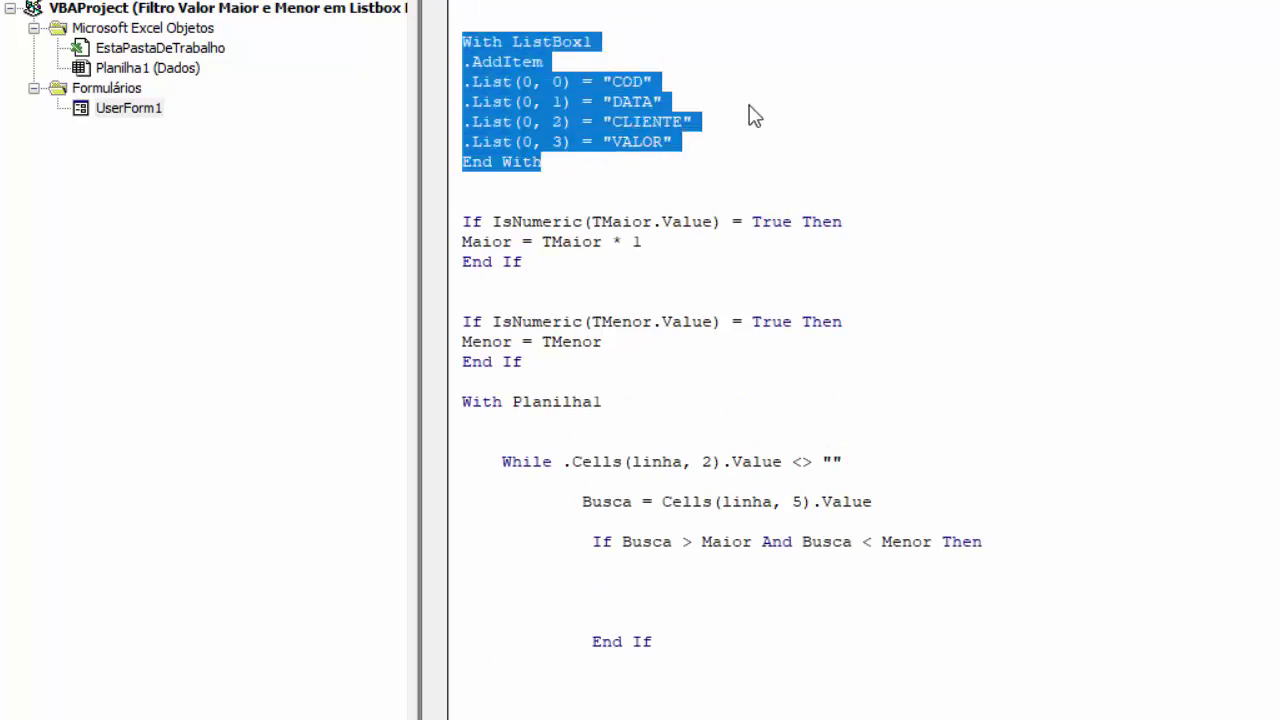
left_click(641, 590)
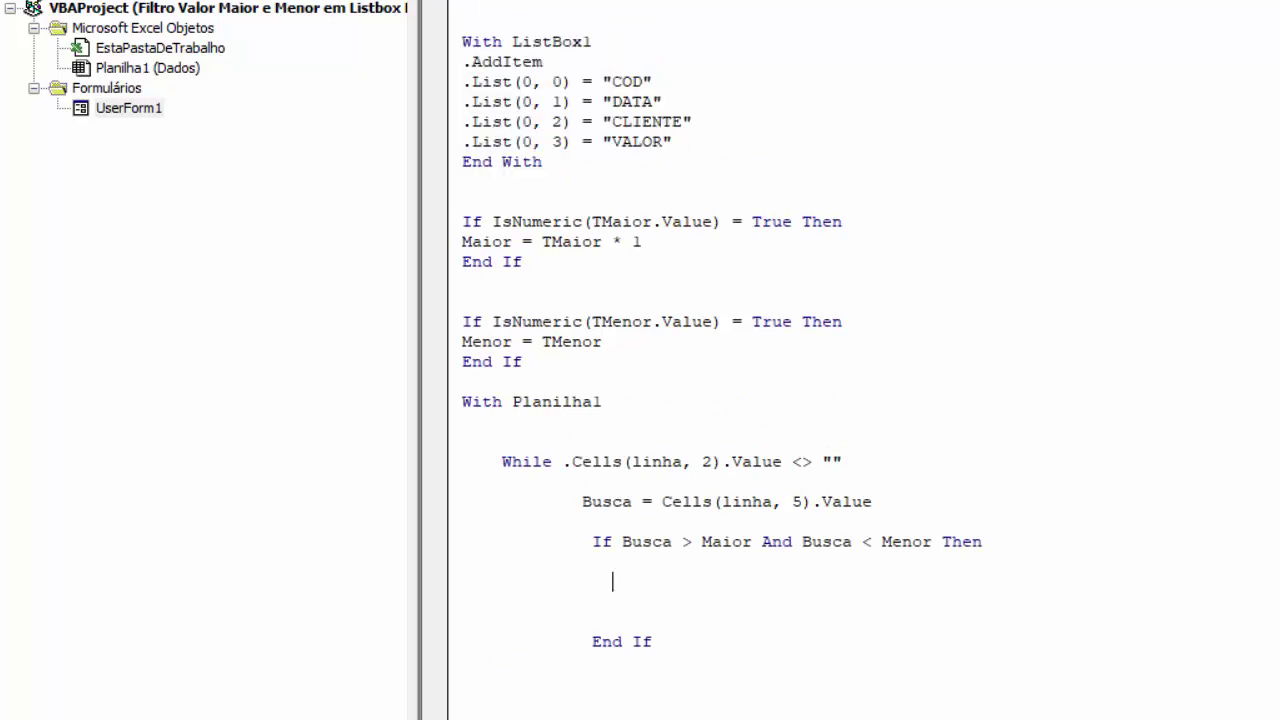
key("ctrl+v")
Step: Indent the pasted block so its .AddItem and .List lines nest under With ListBox1
scroll(508, 600, "down", 1)
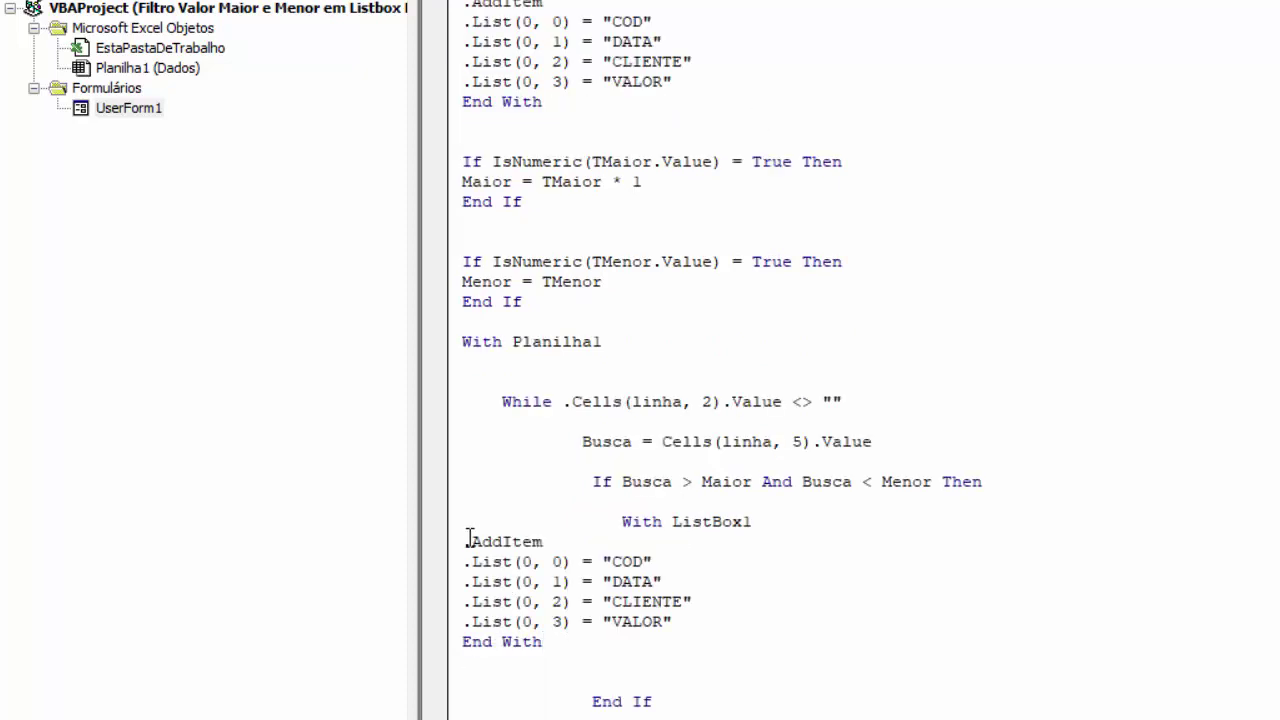
left_click_drag(466, 541, 548, 641)
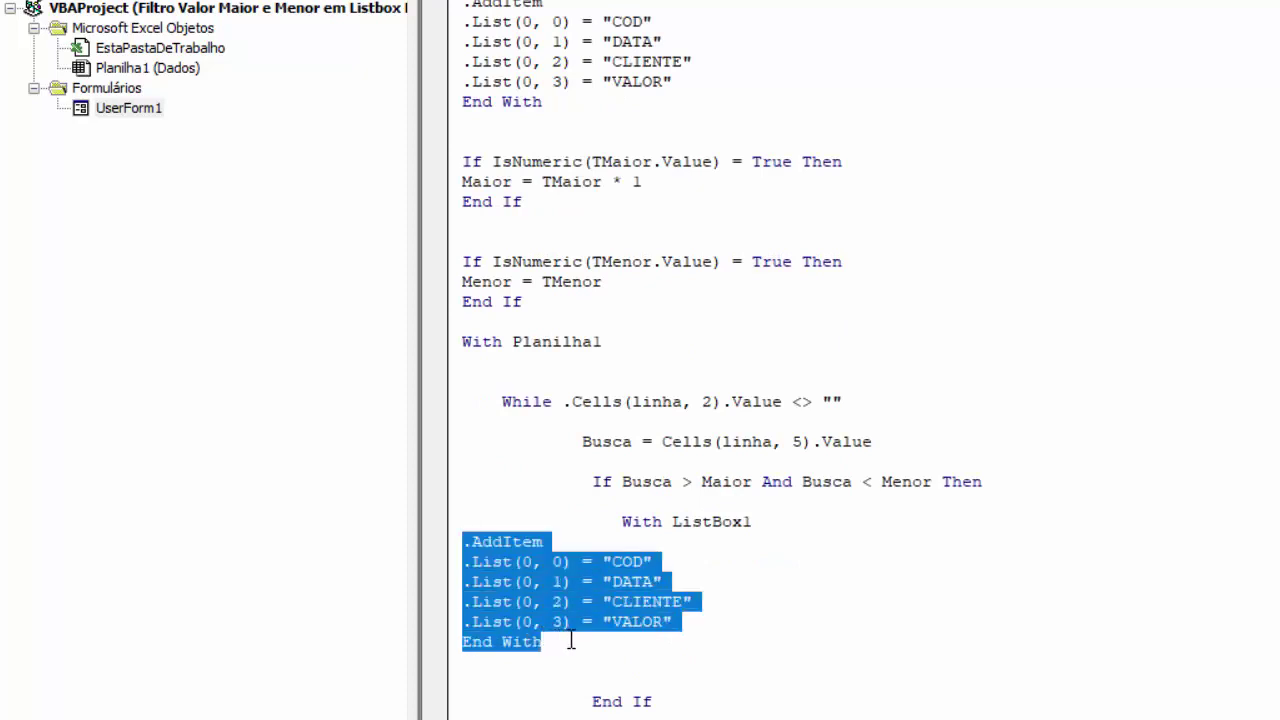
key("Tab")
key("Tab")
key("Tab")
key("Tab")
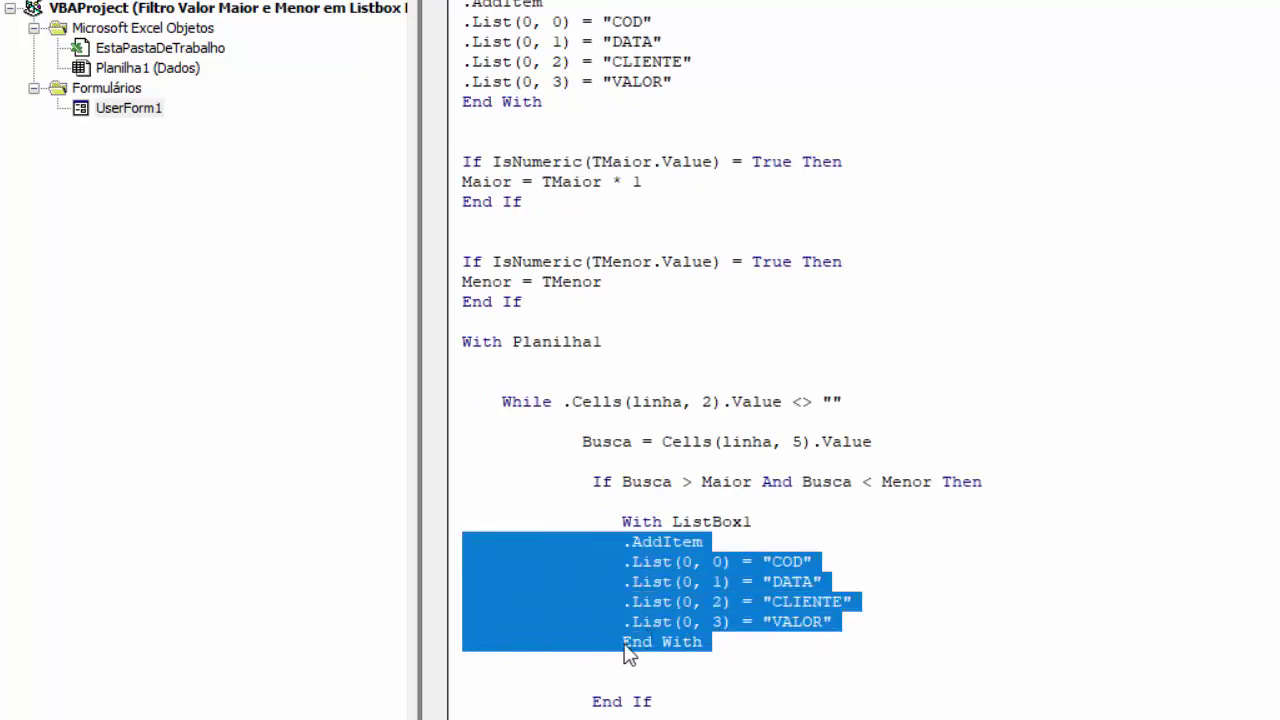
left_click(623, 642)
key("BackSpace")
key("BackSpace")
key("BackSpace")
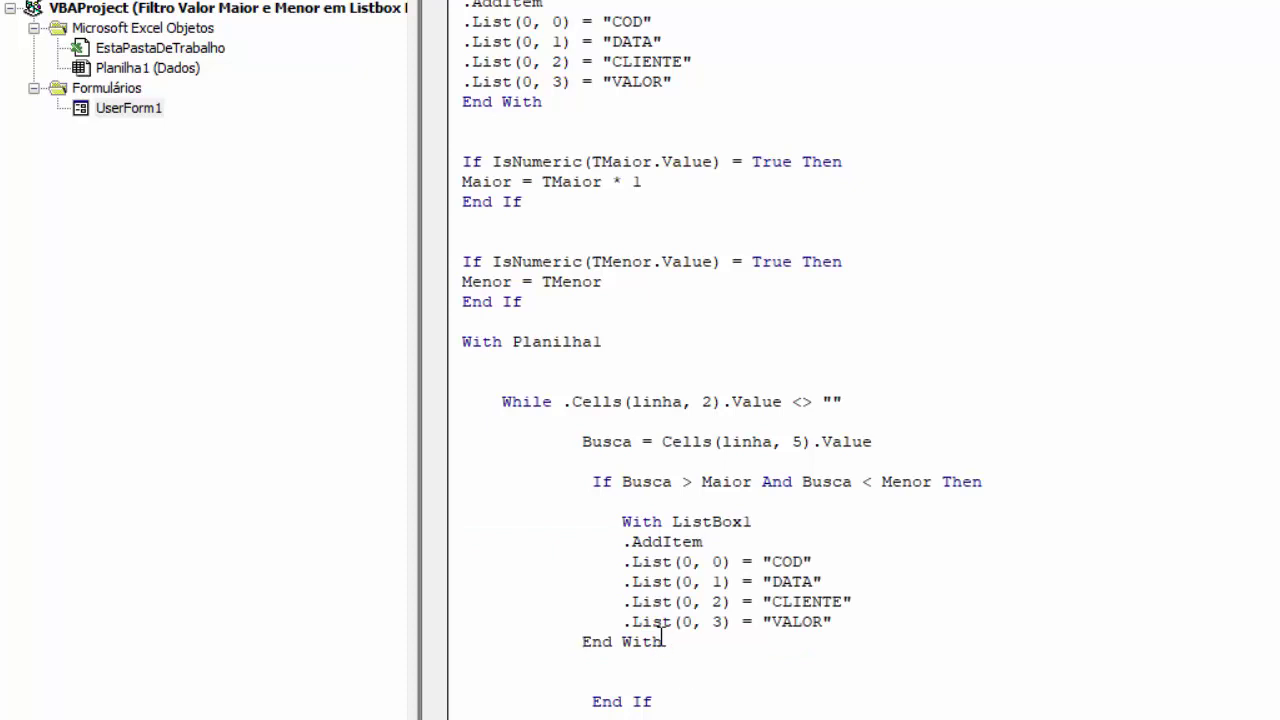
mouse_move(622, 561)
left_mouse_down()
mouse_move(773, 625)
mouse_move(453, 565)
mouse_move(428, 545)
left_mouse_up()
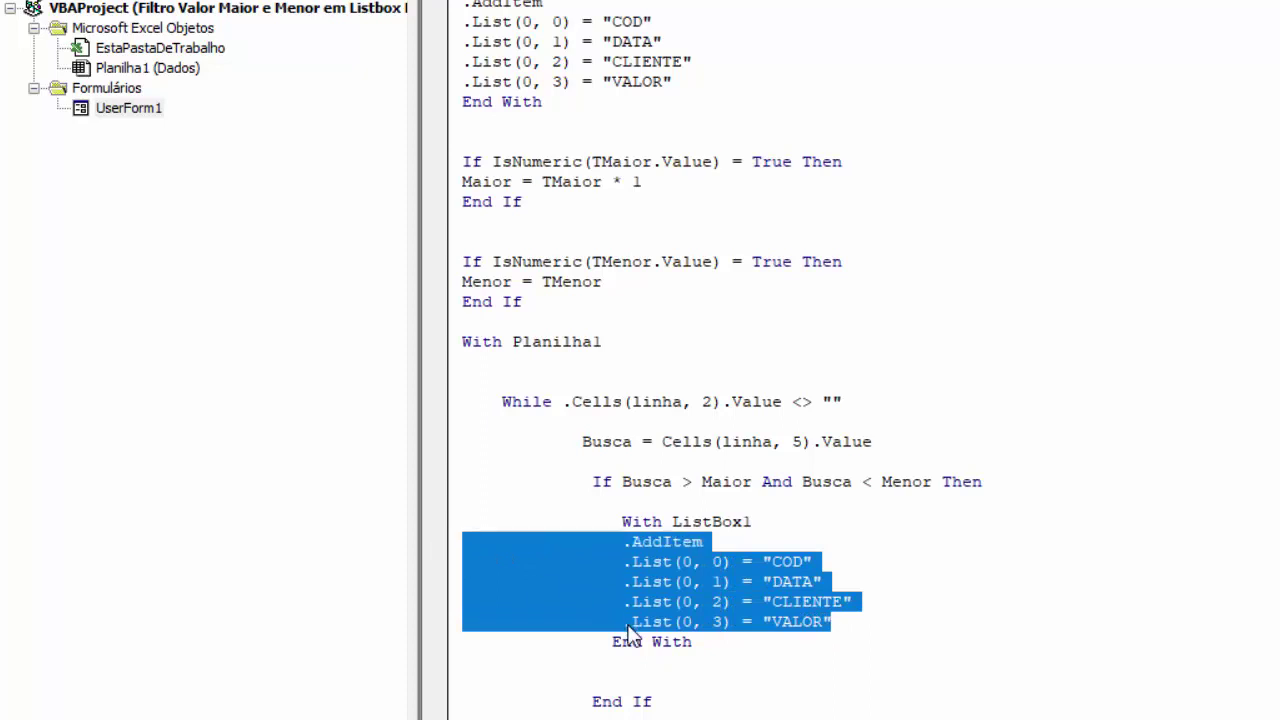
key("Tab")
key("Tab")
left_click(780, 670)
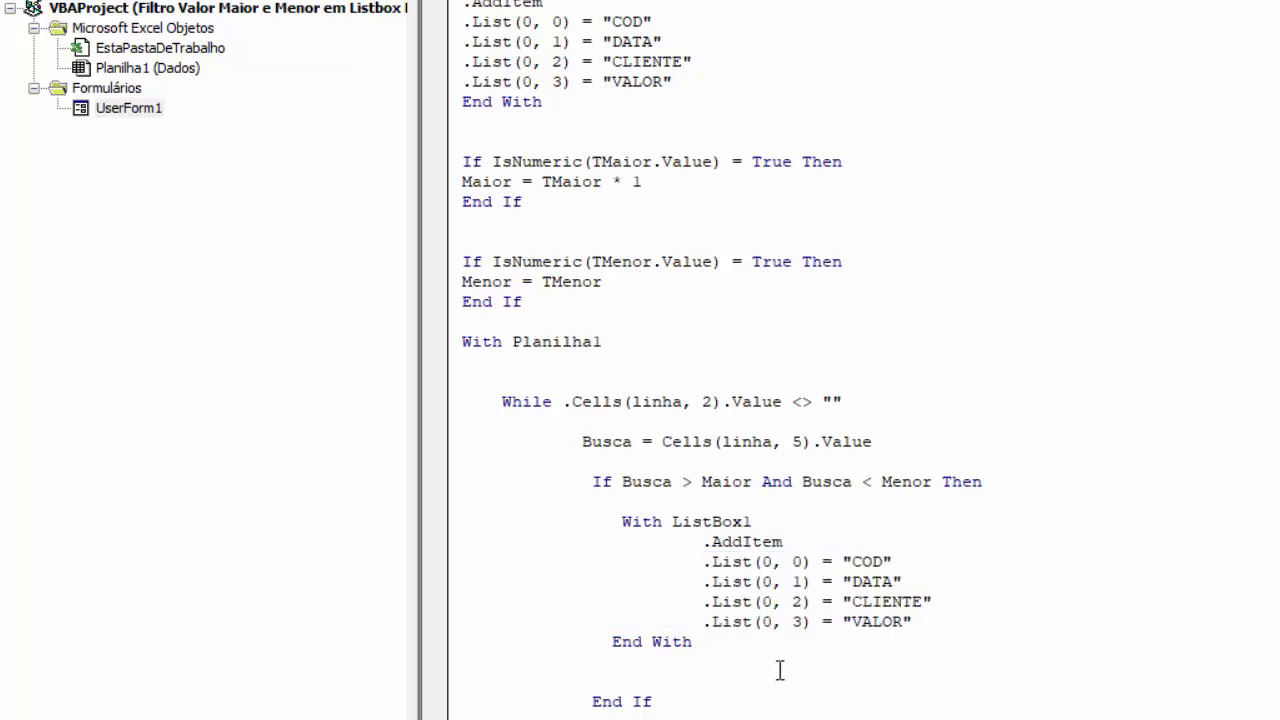
scroll(780, 670, "down", 2)
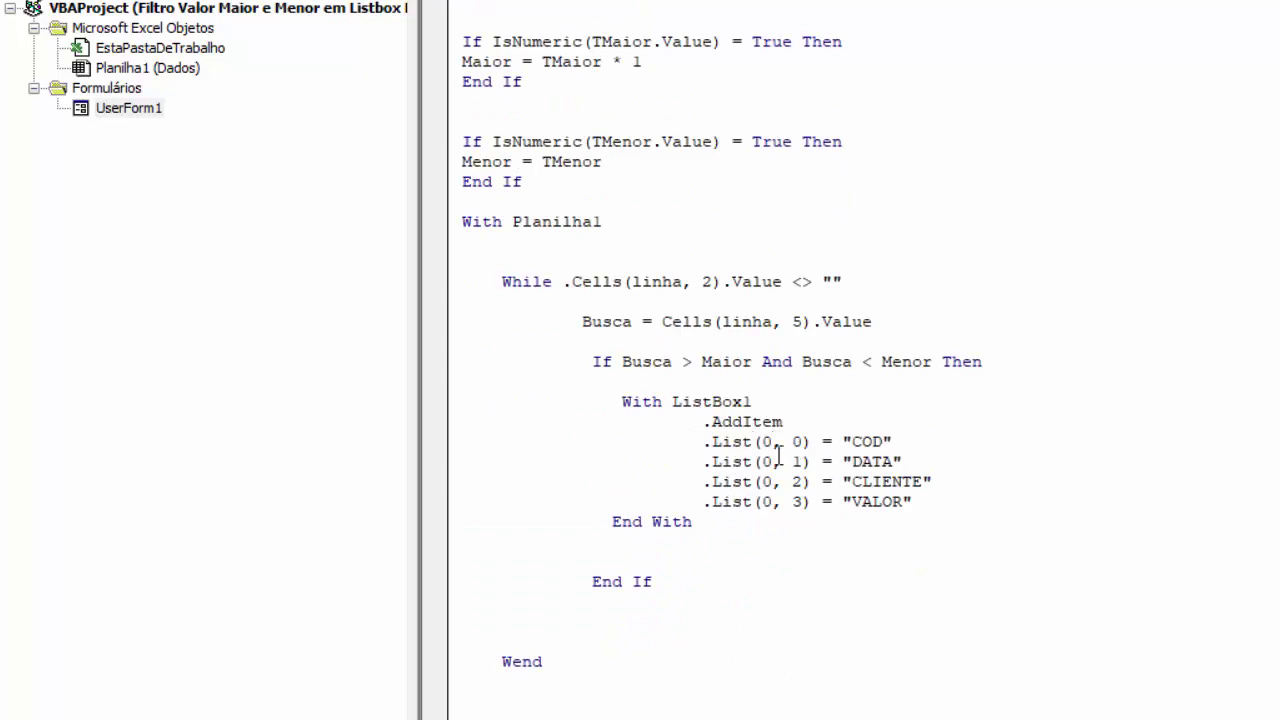
Step: Copy linhalistbox and use it instead of 0 as the row index on the first two .List lines
scroll(663, 420, "up", 3)
scroll(677, 423, "up", 2)
scroll(680, 411, "up", 1)
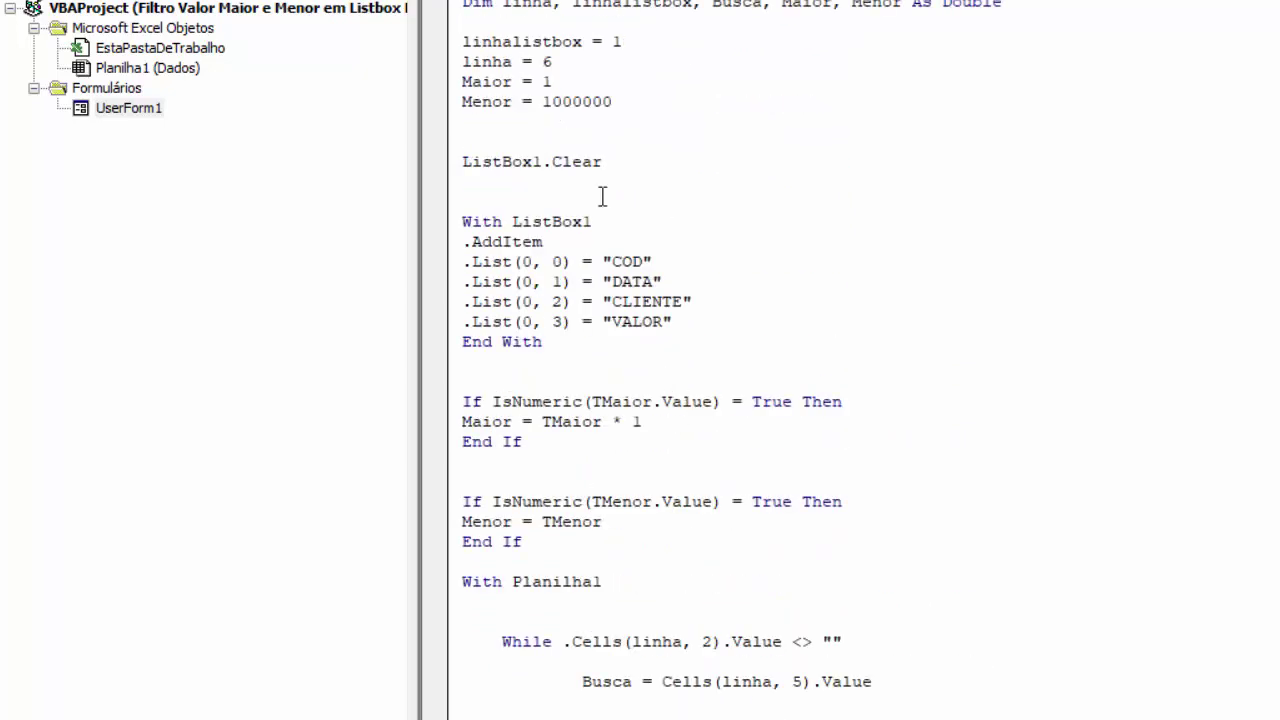
left_click_drag(581, 40, 463, 40)
key("ctrl+c")
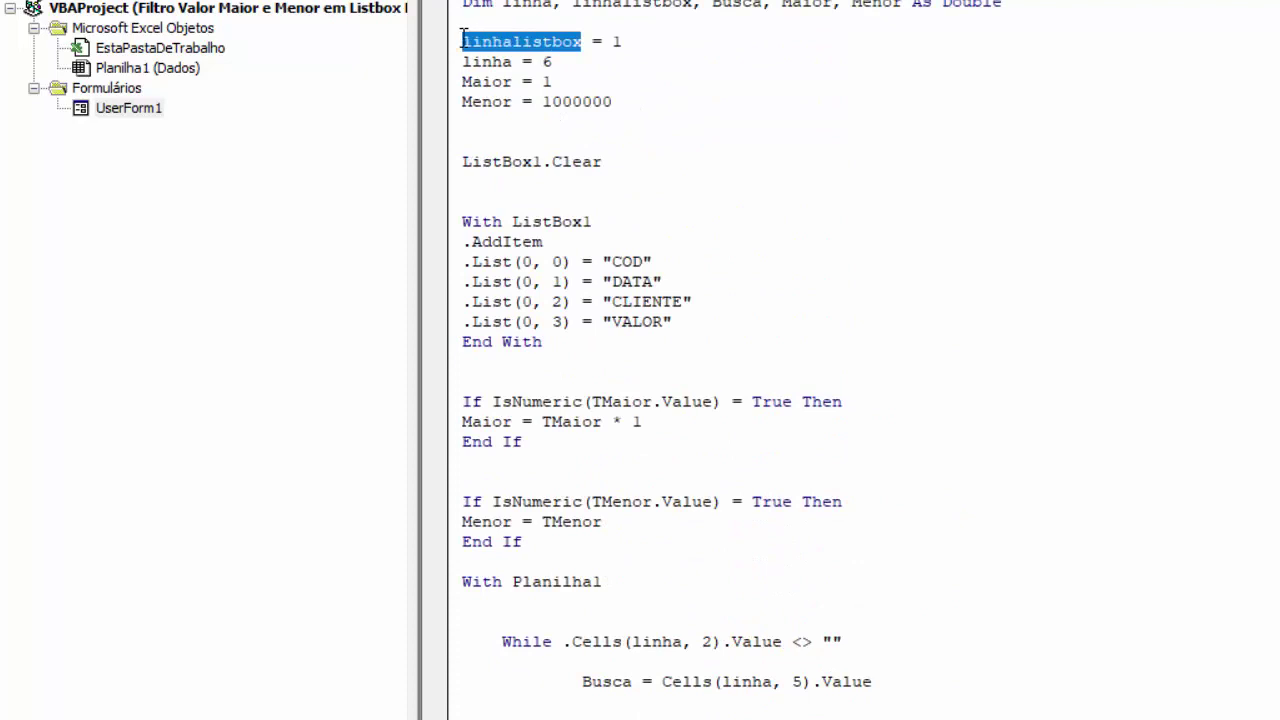
scroll(1005, 304, "down", 4)
scroll(740, 426, "down", 2)
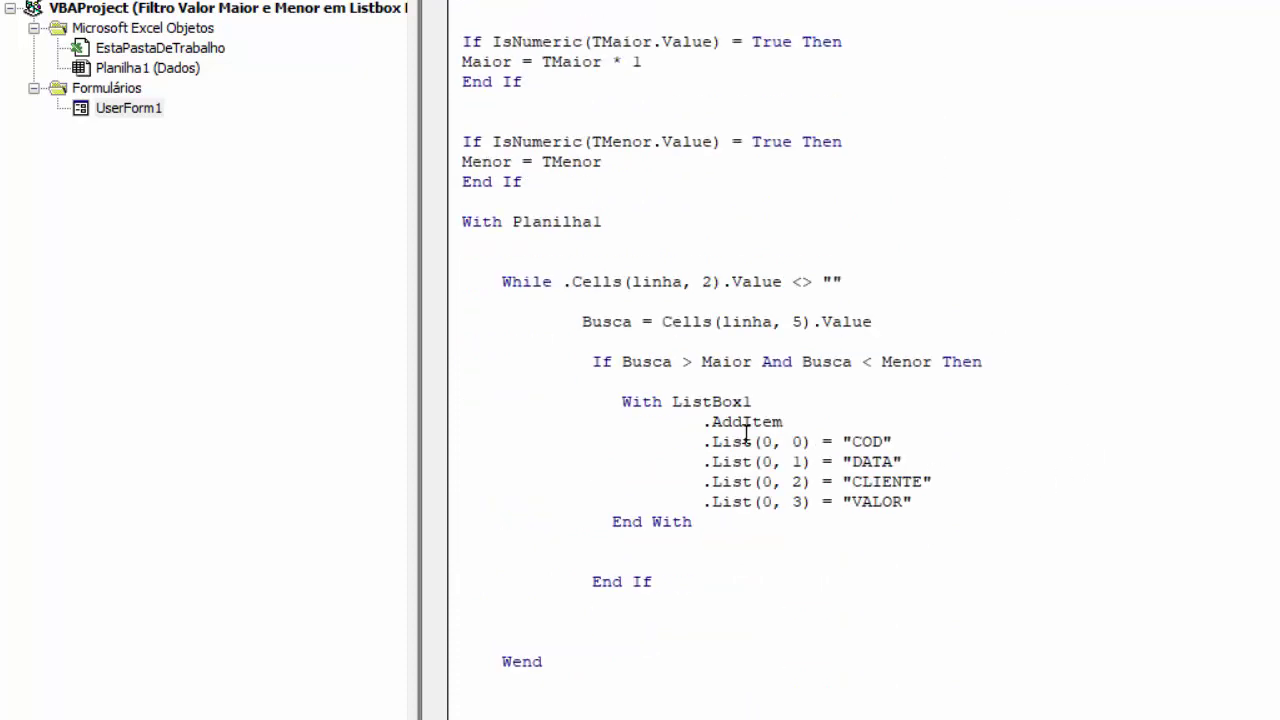
left_click(776, 441)
key("BackSpace")
key("ctrl+v")
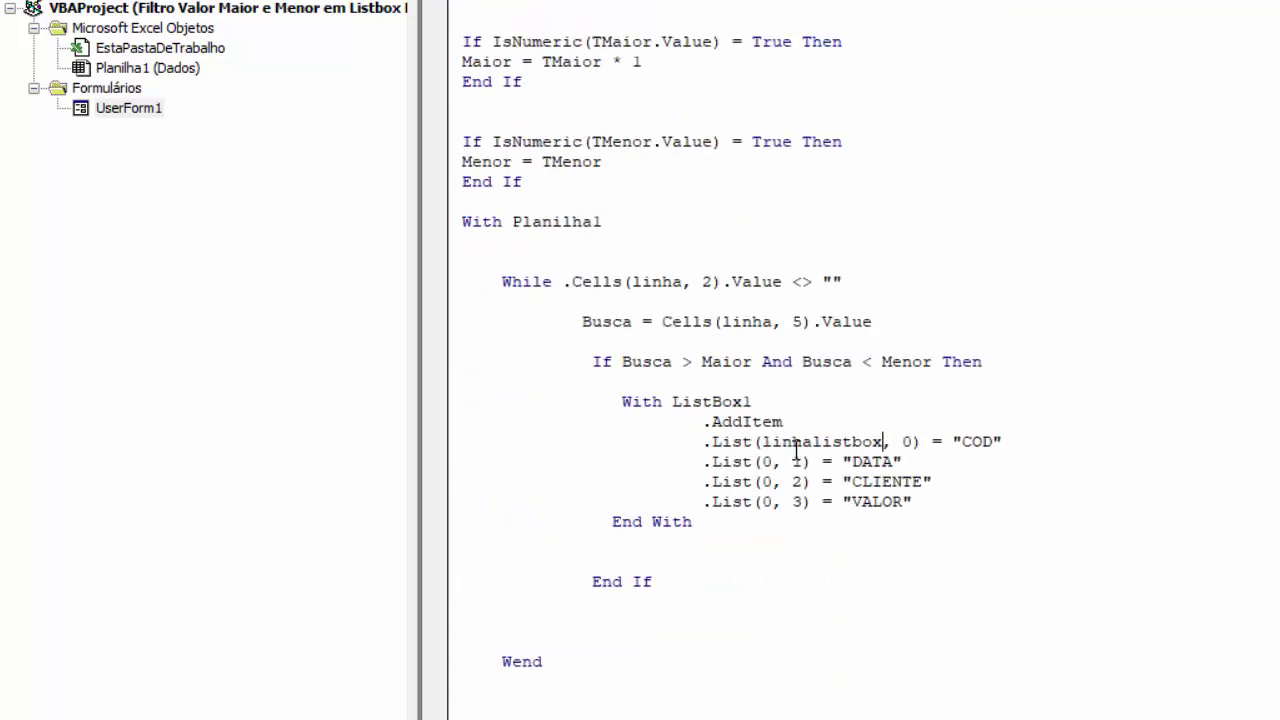
left_click(774, 461)
key("BackSpace")
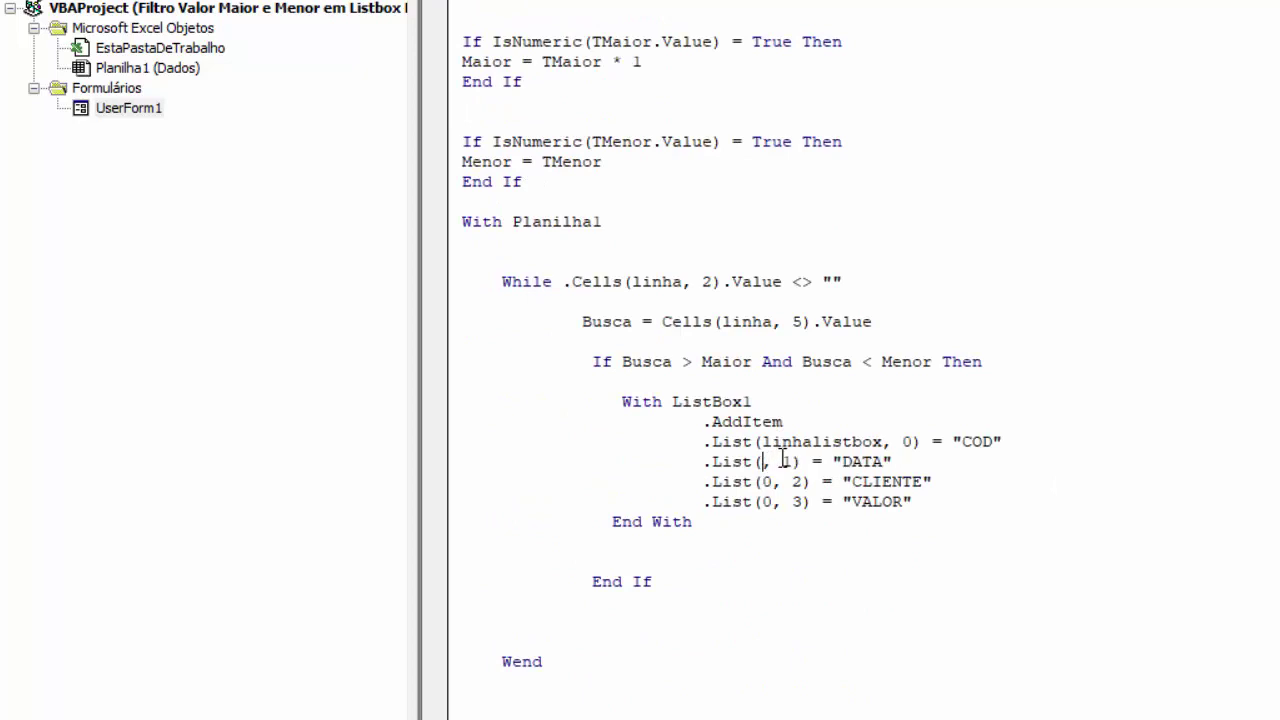
key("ctrl+v")
Step: Replace the 0 row index with linhalistbox on the third and fourth .List lines, then copy Planilha1
left_click(776, 481)
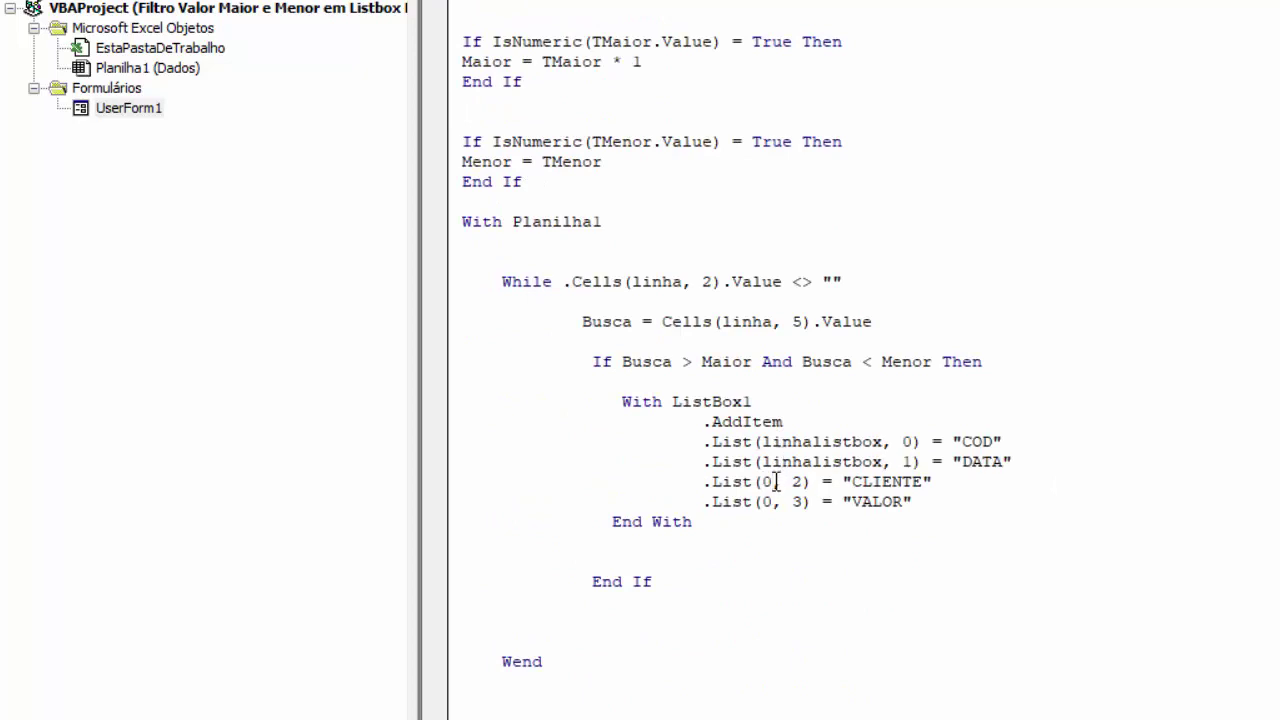
key("BackSpace")
key("ctrl+v")
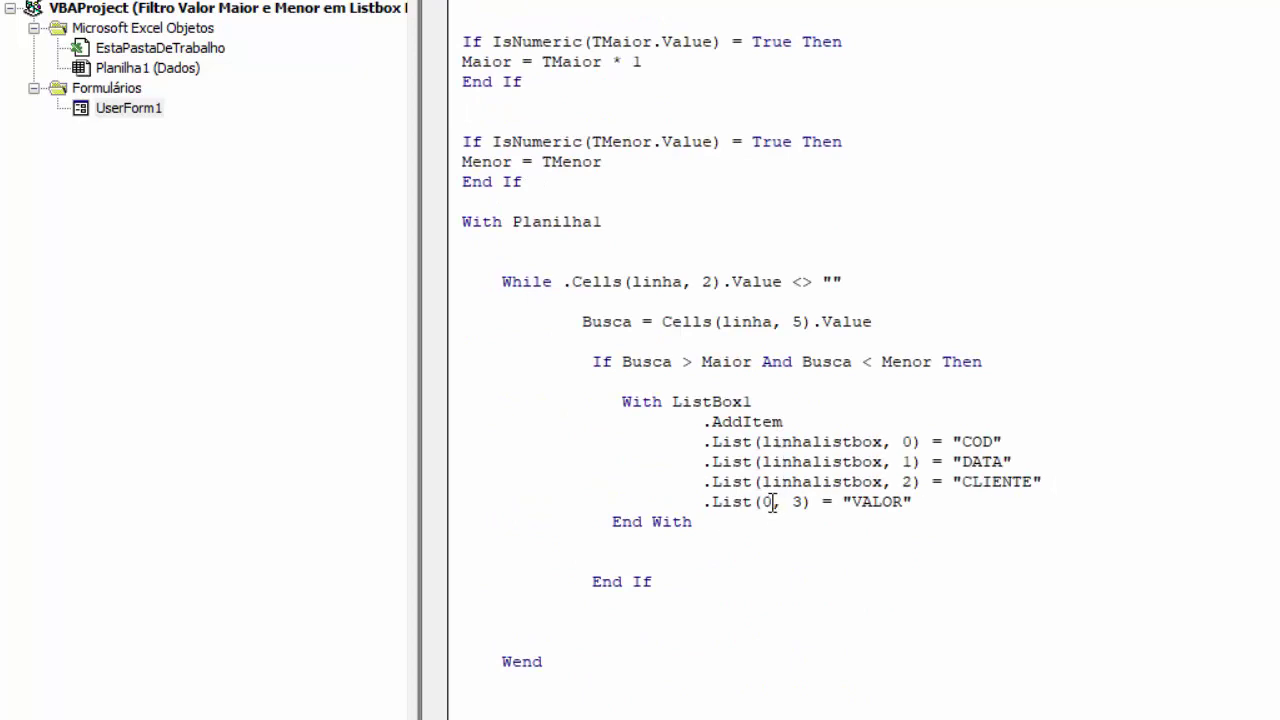
left_click(774, 501)
key("BackSpace")
key("ctrl+v")
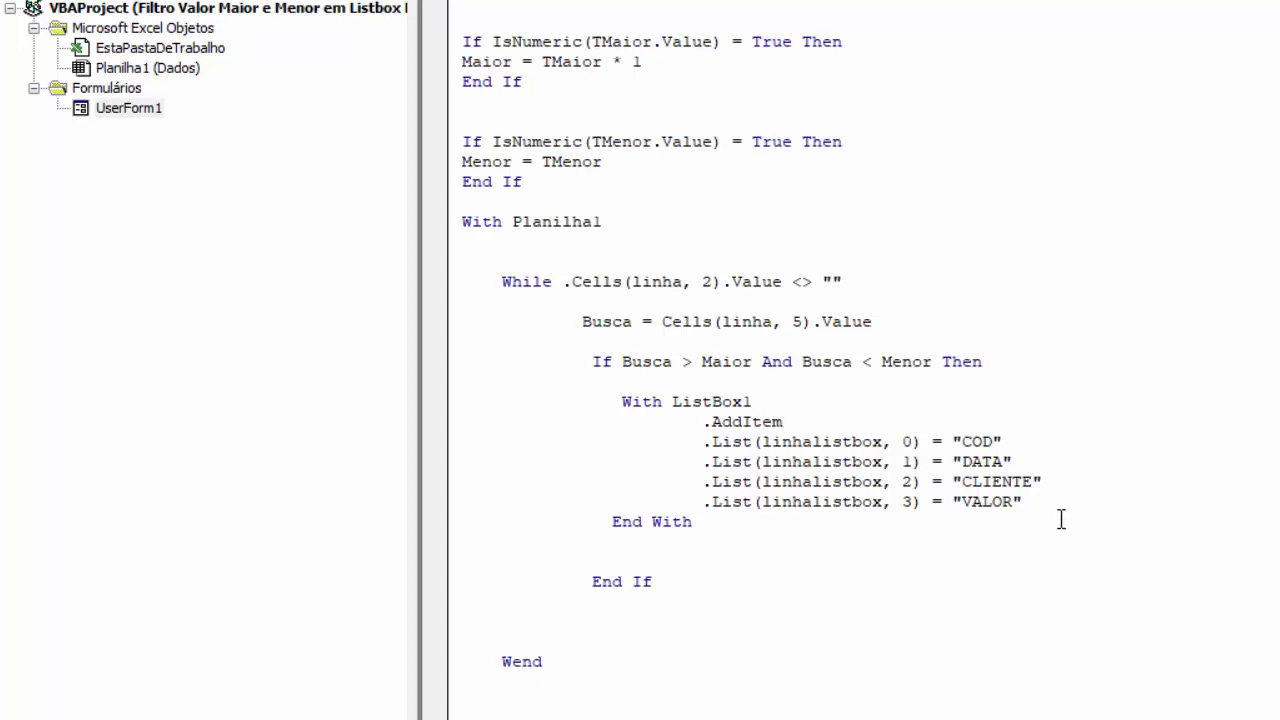
left_click(612, 222)
double_click(567, 220)
key("ctrl+c")
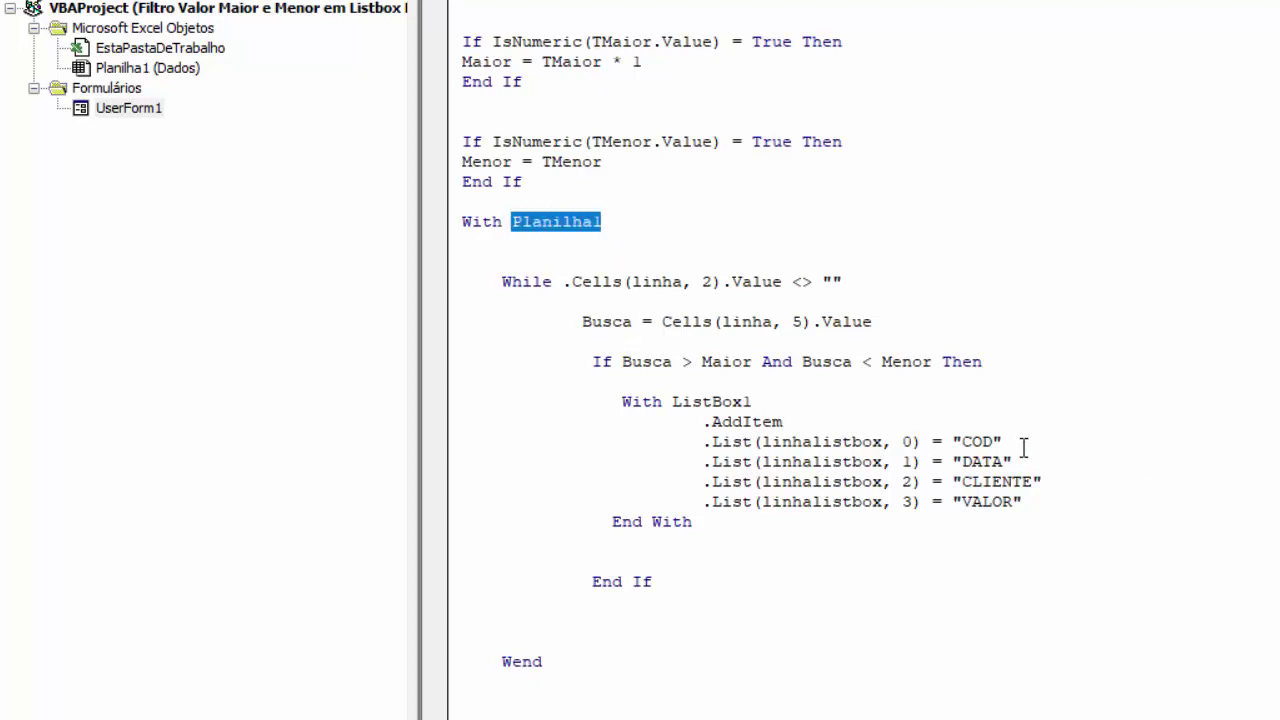
Step: Replace "COD" on the first .List line with Planilha1.Cells, removing the stray blank line
left_click_drag(1004, 442, 951, 442)
key("ctrl+v")
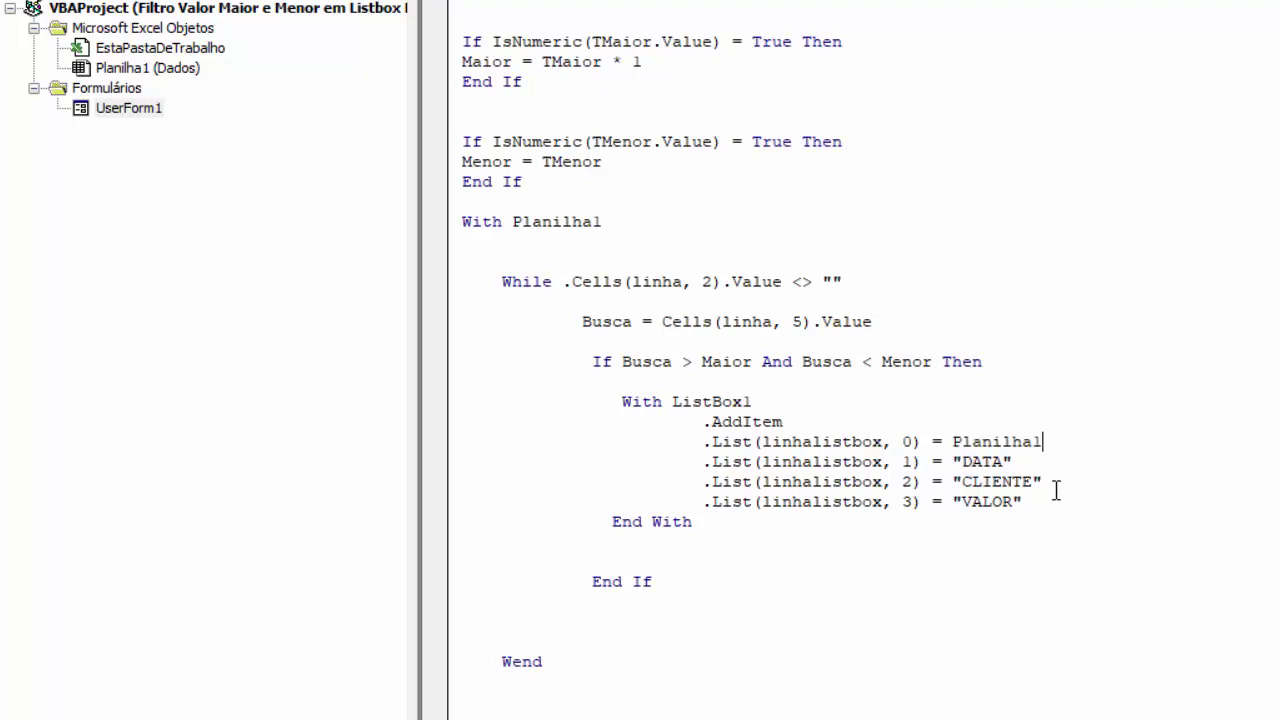
type(".c")
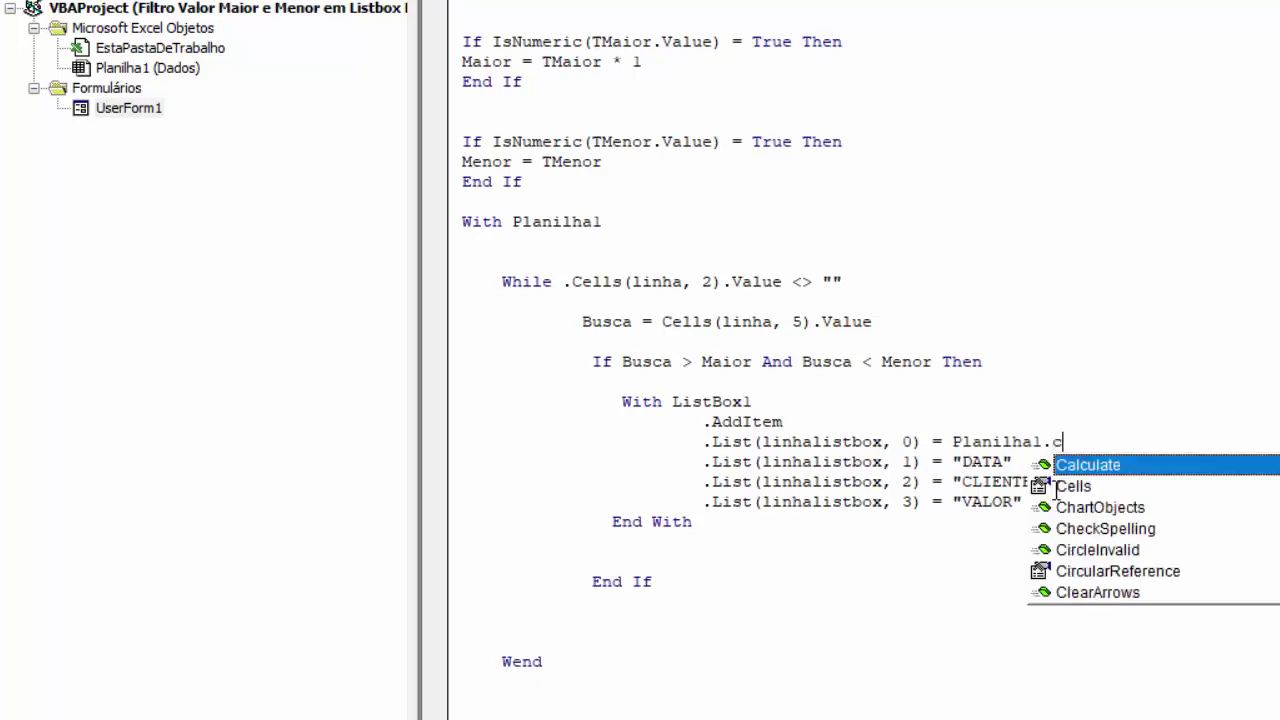
type("ells (")
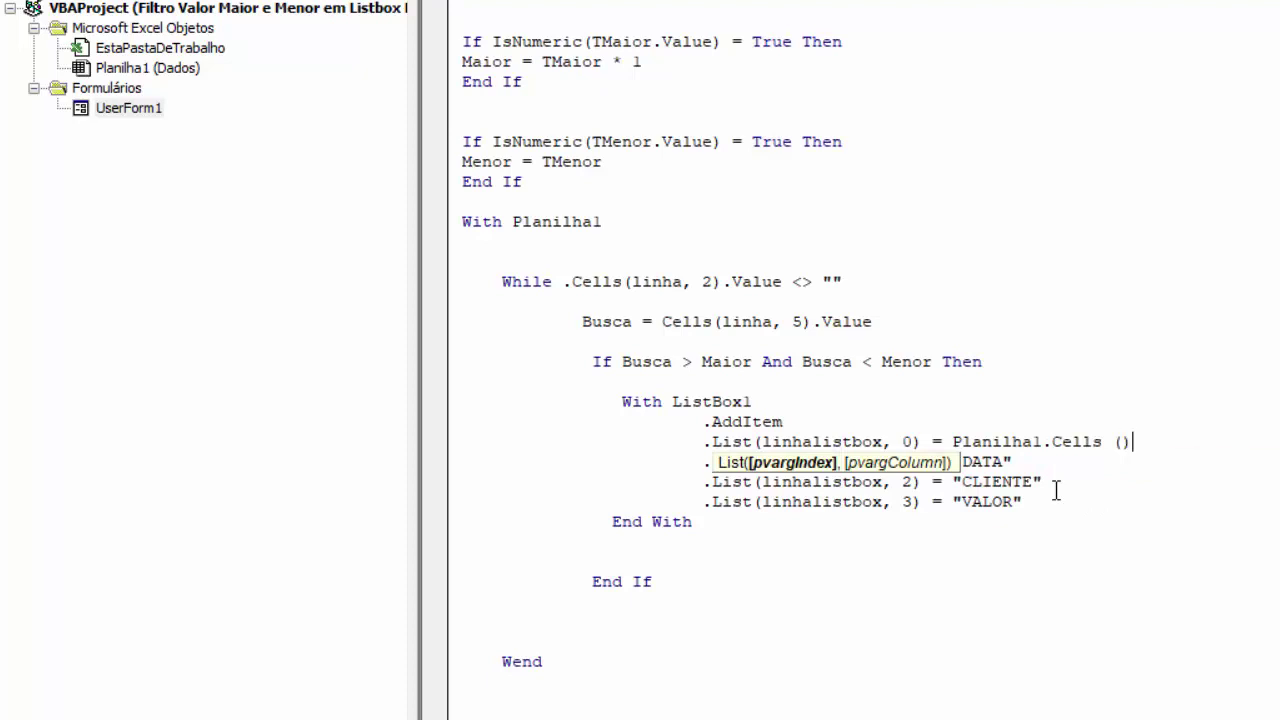
key("Return")
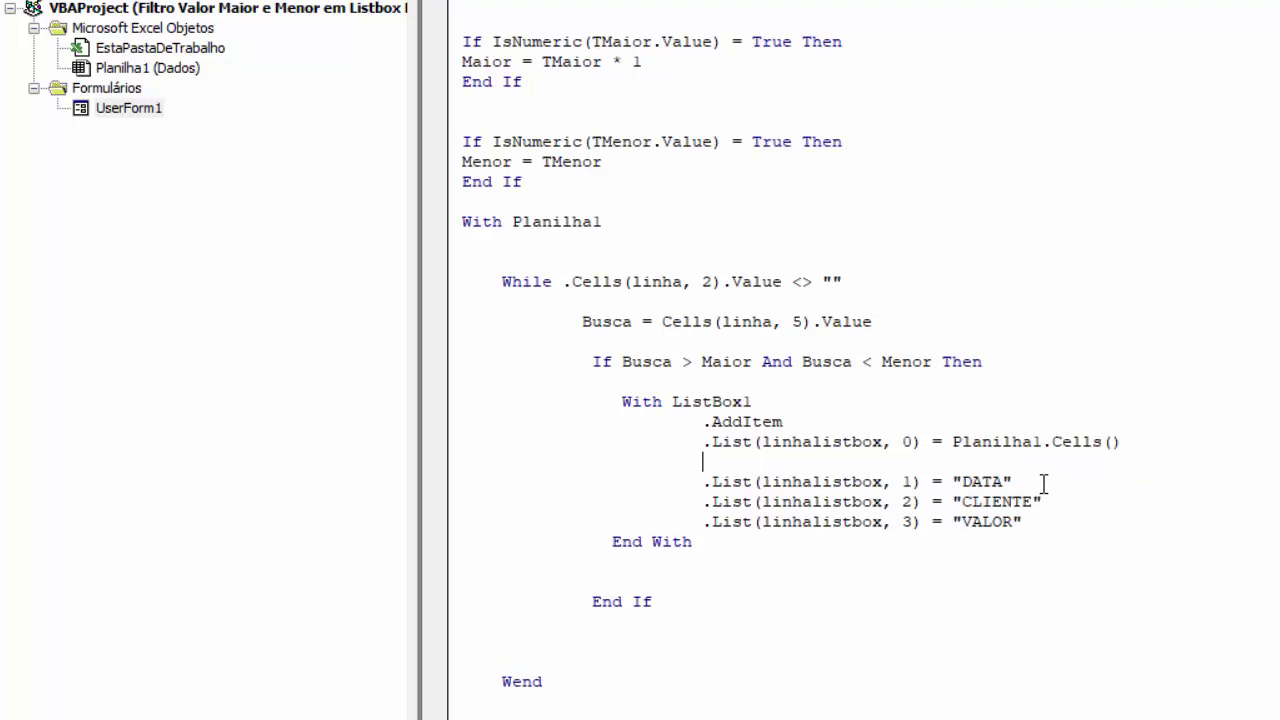
key("Delete")
key("Delete")
key("Delete")
key("Delete")
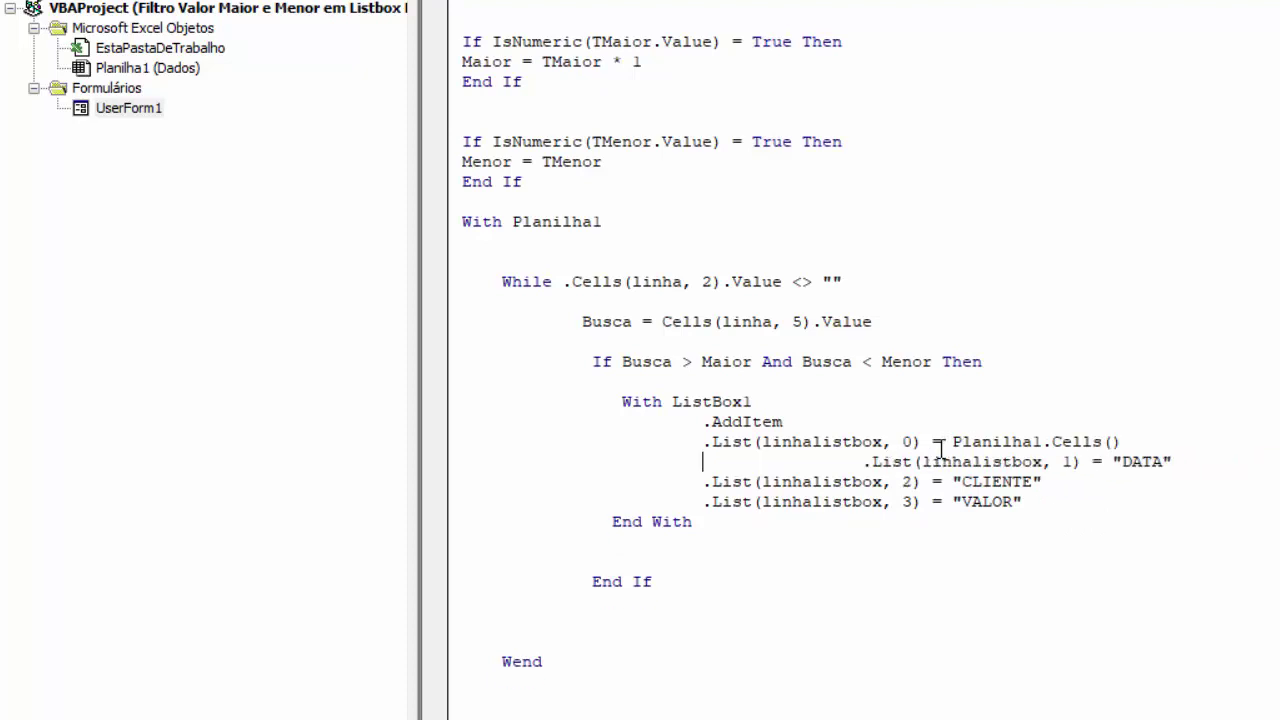
key("Delete")
key("Delete")
key("Delete")
key("Delete")
key("Delete")
key("Delete")
key("Delete")
key("Delete")
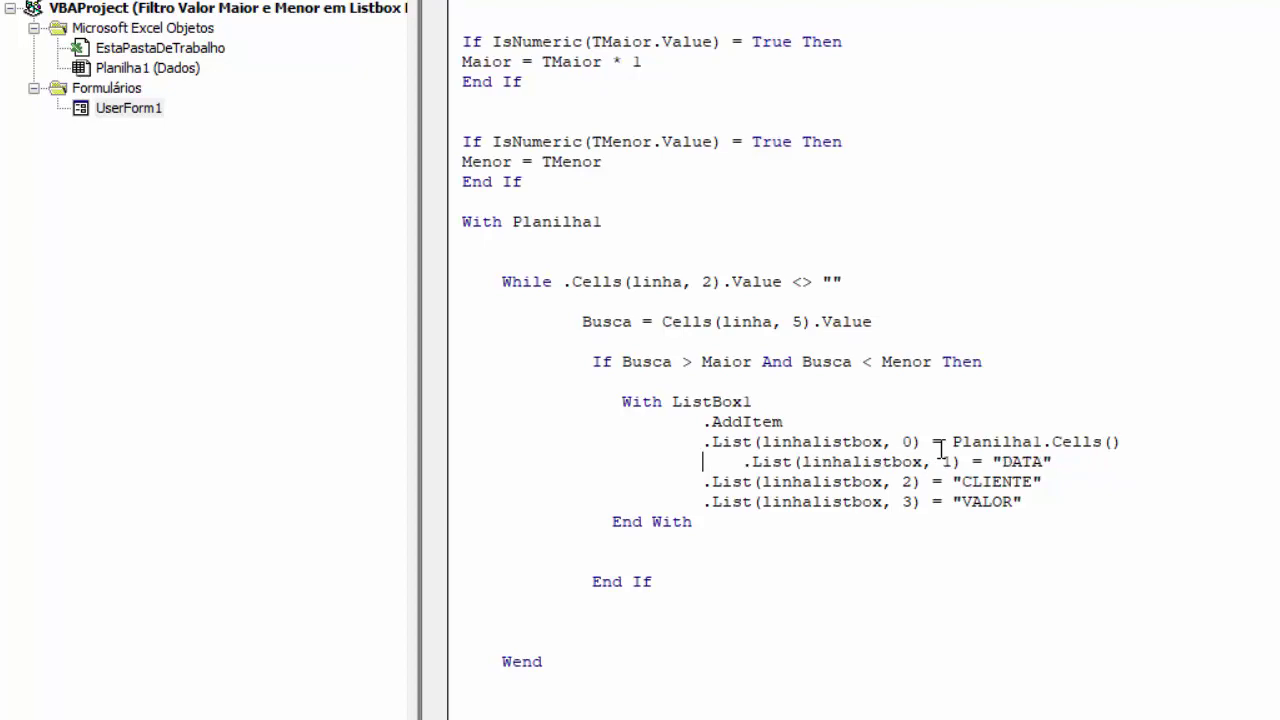
key("Delete")
key("Delete")
key("Delete")
key("Delete")
Step: Complete the reference as Planilha1.Cells(linha, 2) using the copied linha variable
scroll(530, 265, "up", 1)
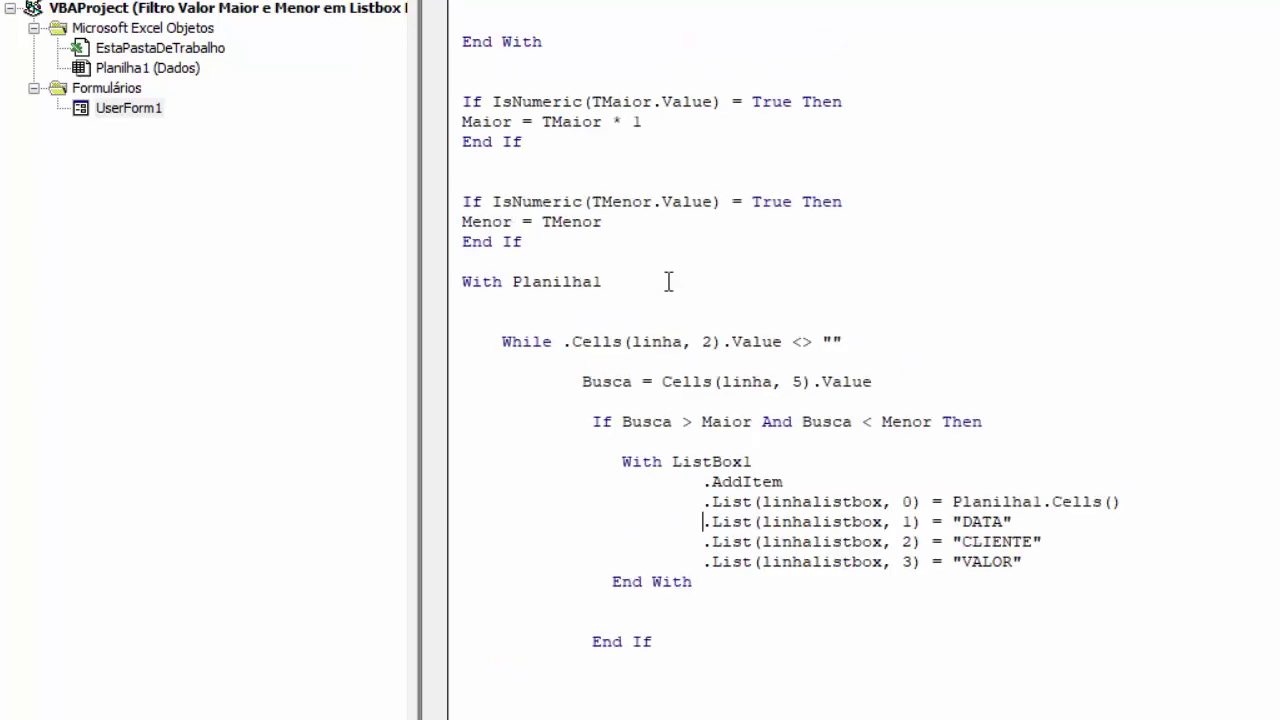
scroll(669, 280, "up", 2)
scroll(651, 266, "up", 1)
scroll(558, 137, "up", 2)
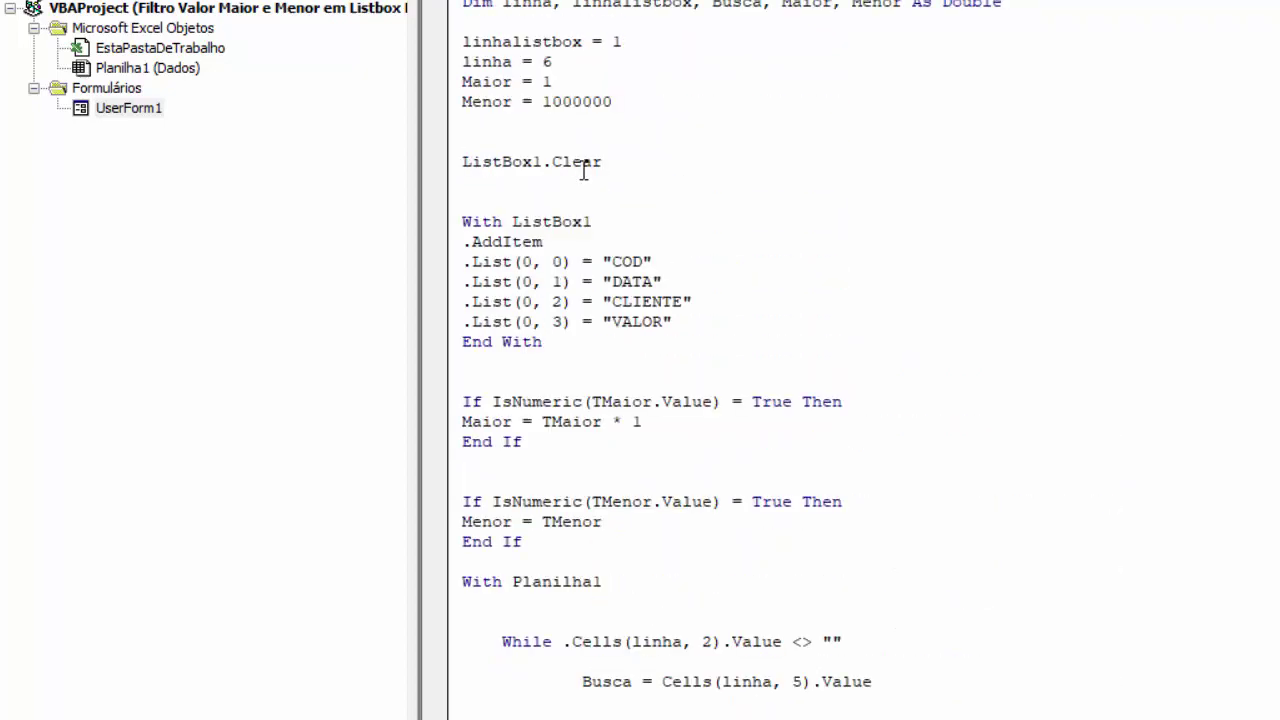
double_click(497, 62)
key("ctrl+c")
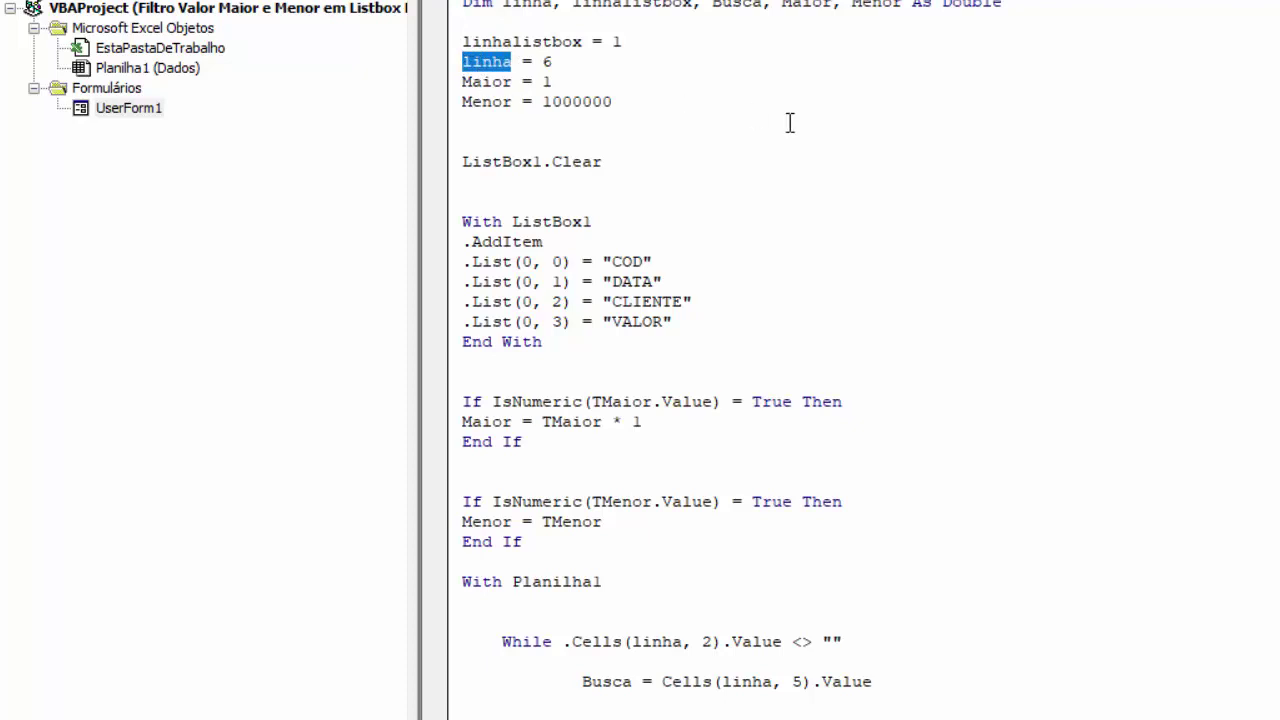
scroll(900, 200, "down", 4)
scroll(974, 251, "down", 4)
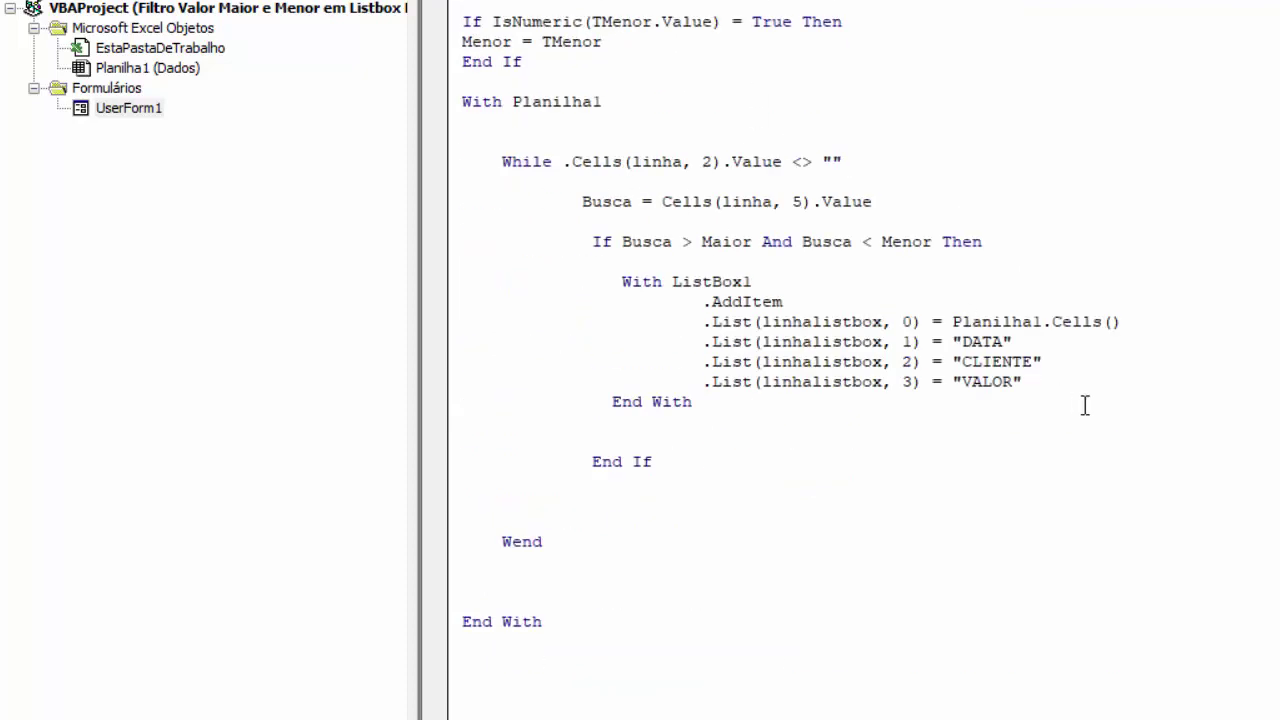
key("ctrl+v")
type(", 2")
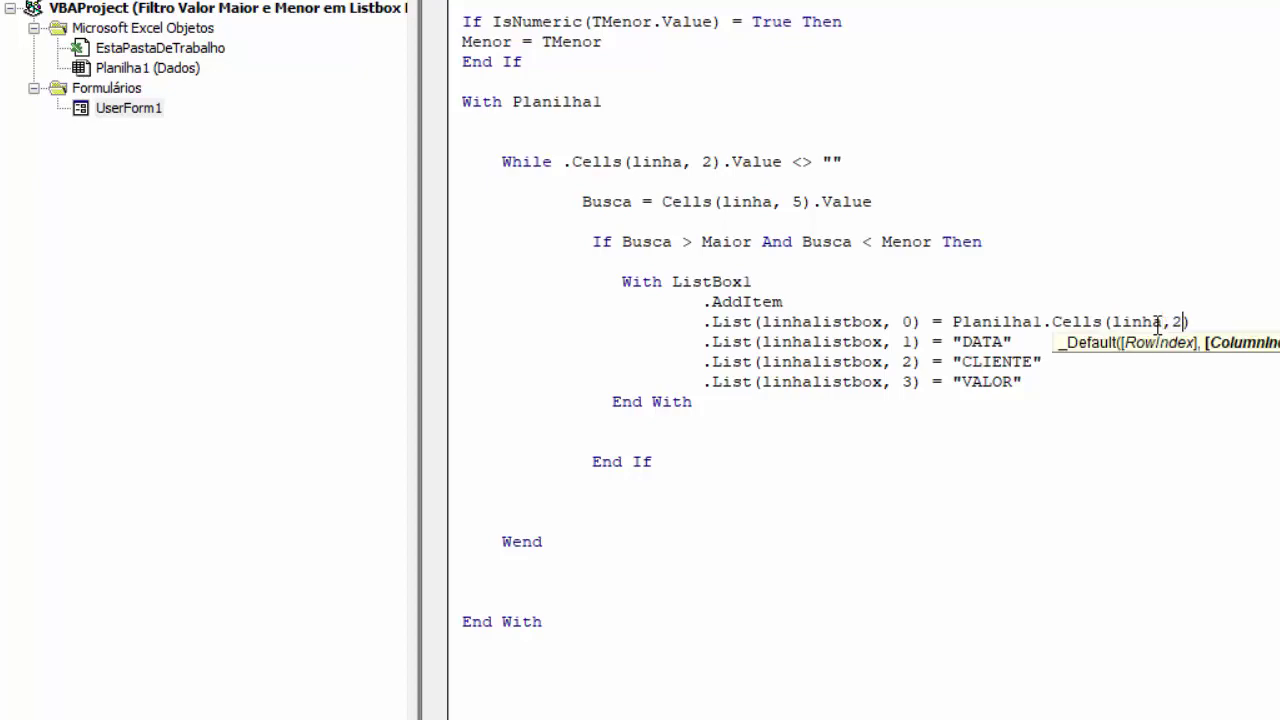
left_click(1168, 403)
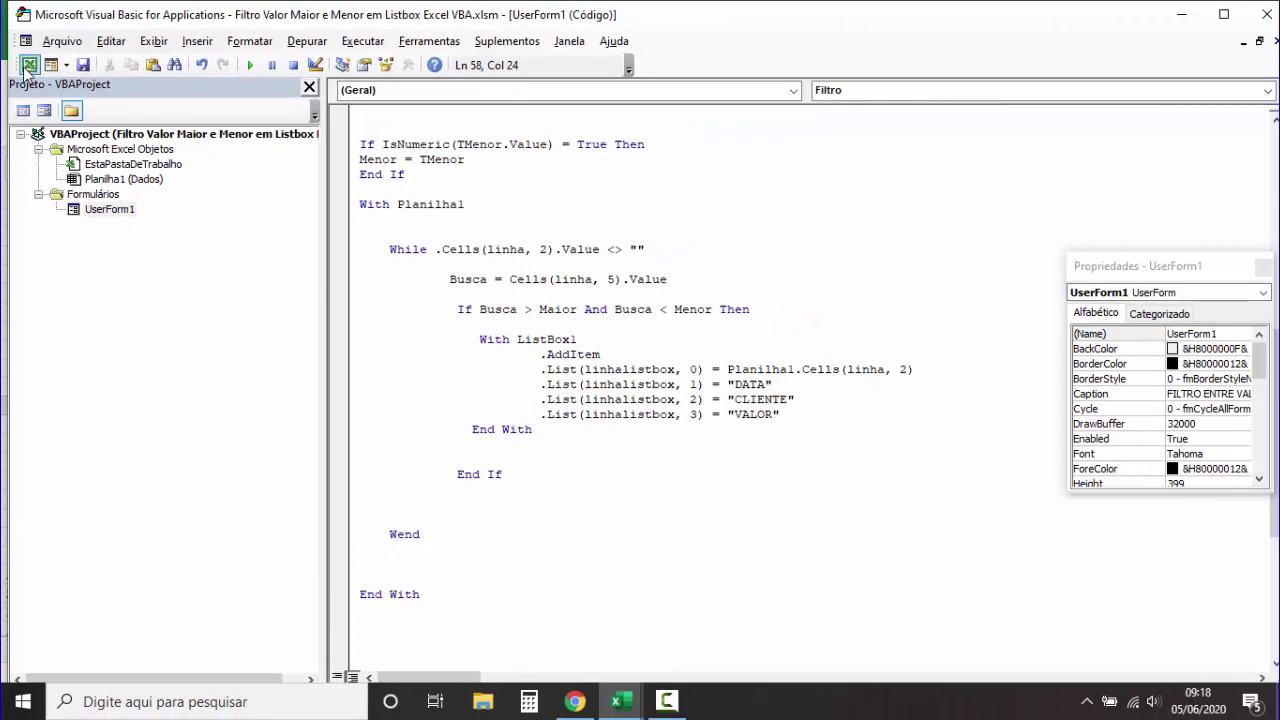
Step: Check on the Dados sheet that COD is column 2, then return to the UserForm1 code
left_click(29, 65)
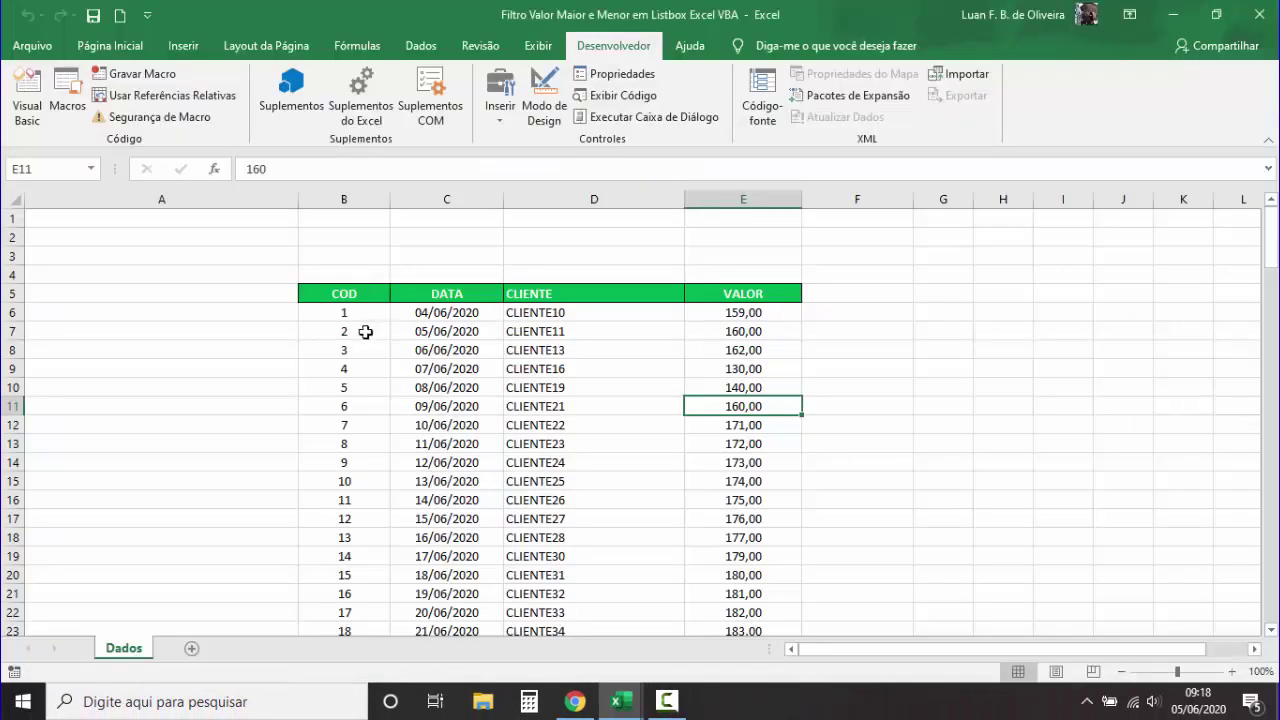
left_click(355, 294)
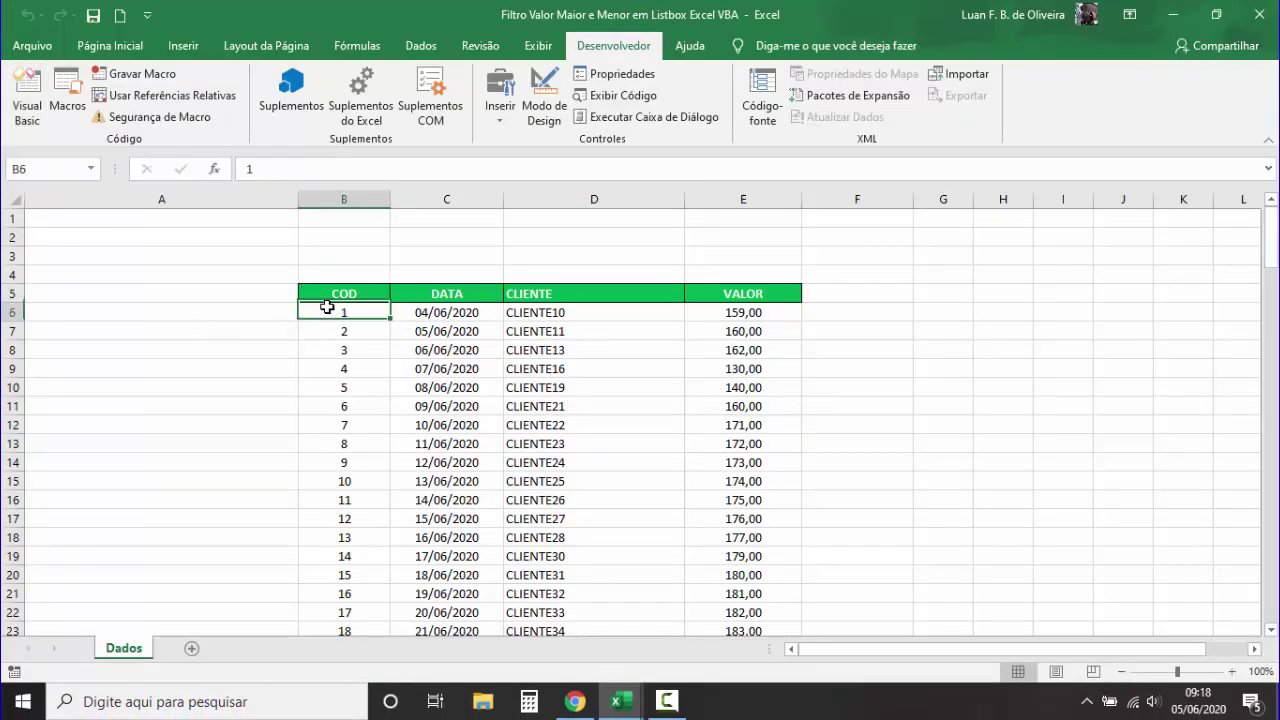
left_click(22, 103)
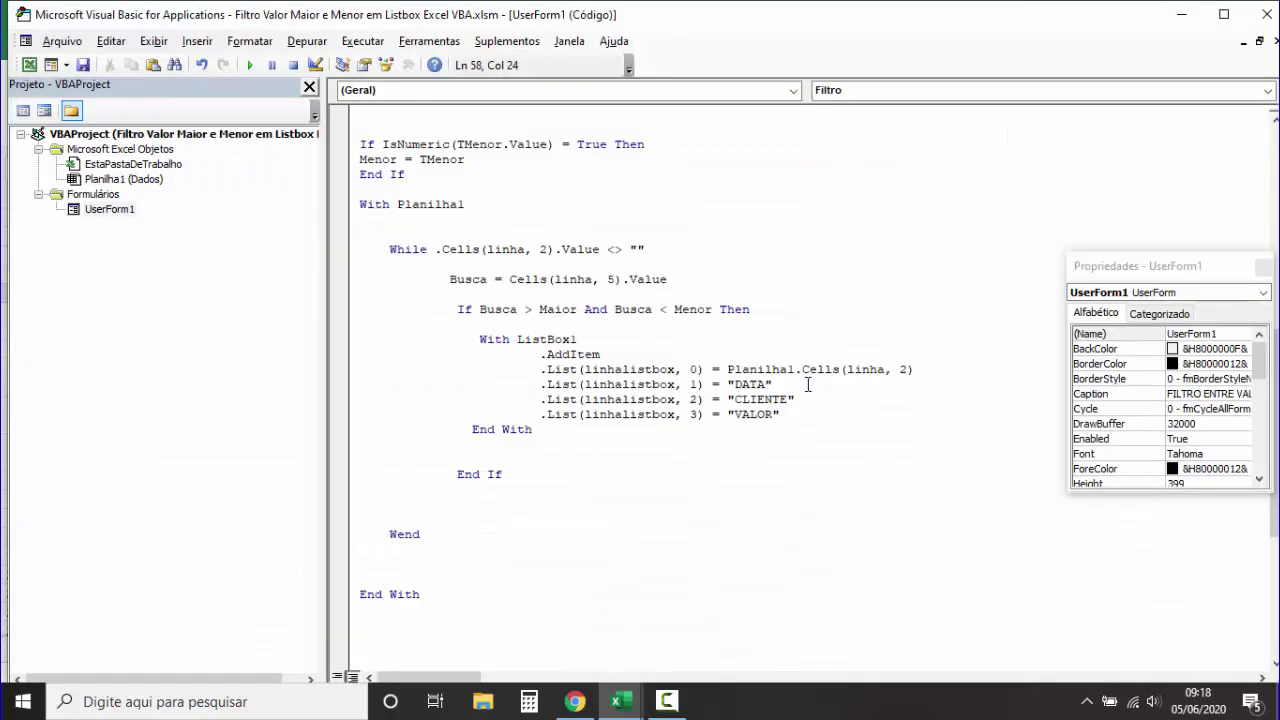
Step: Paste Planilha1.Cells(linha, 2) over the "DATA", "CLIENTE" and "VALOR" placeholders
left_click_drag(928, 371, 727, 370)
key("ctrl+c")
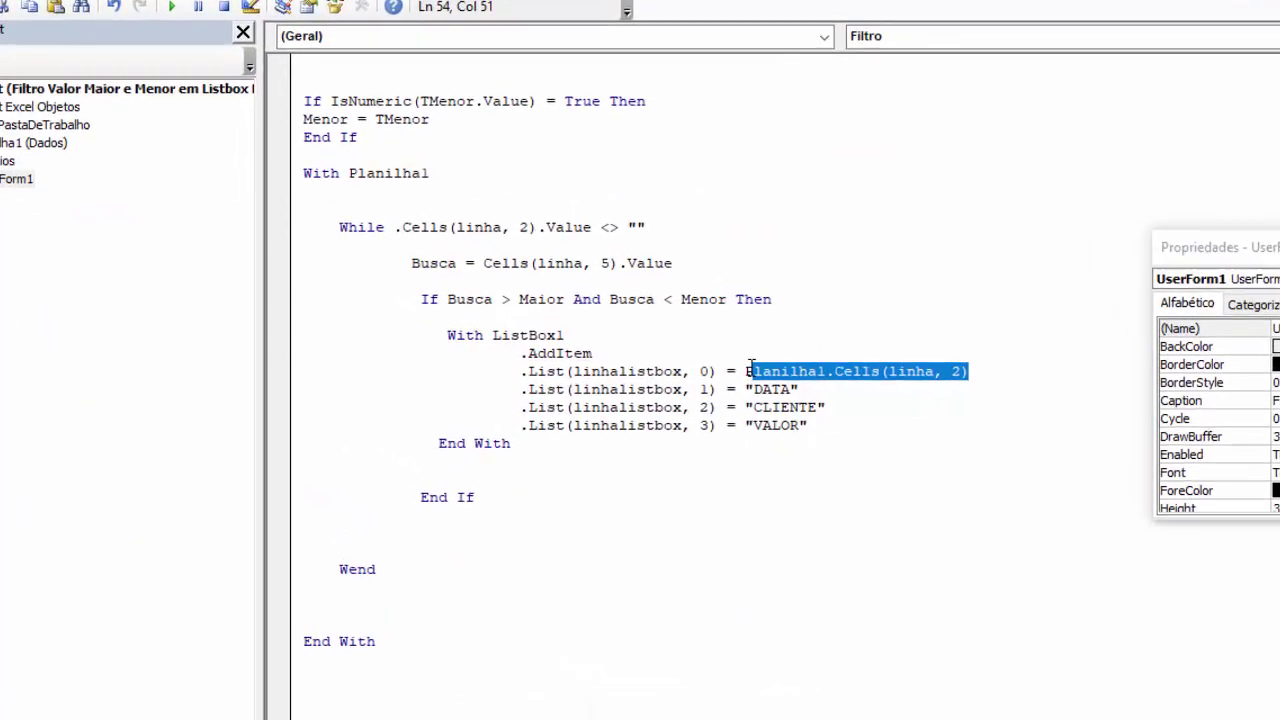
left_click_drag(822, 394, 760, 394)
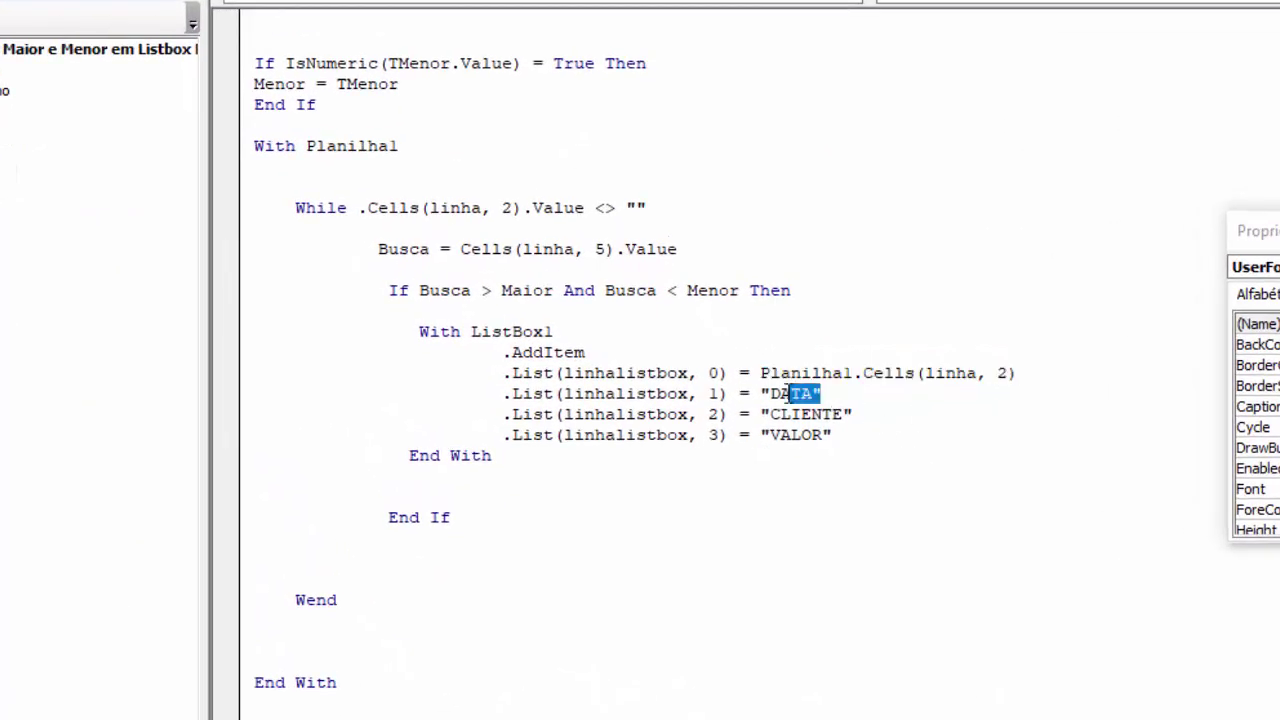
key("ctrl+v")
left_click_drag(852, 414, 750, 414)
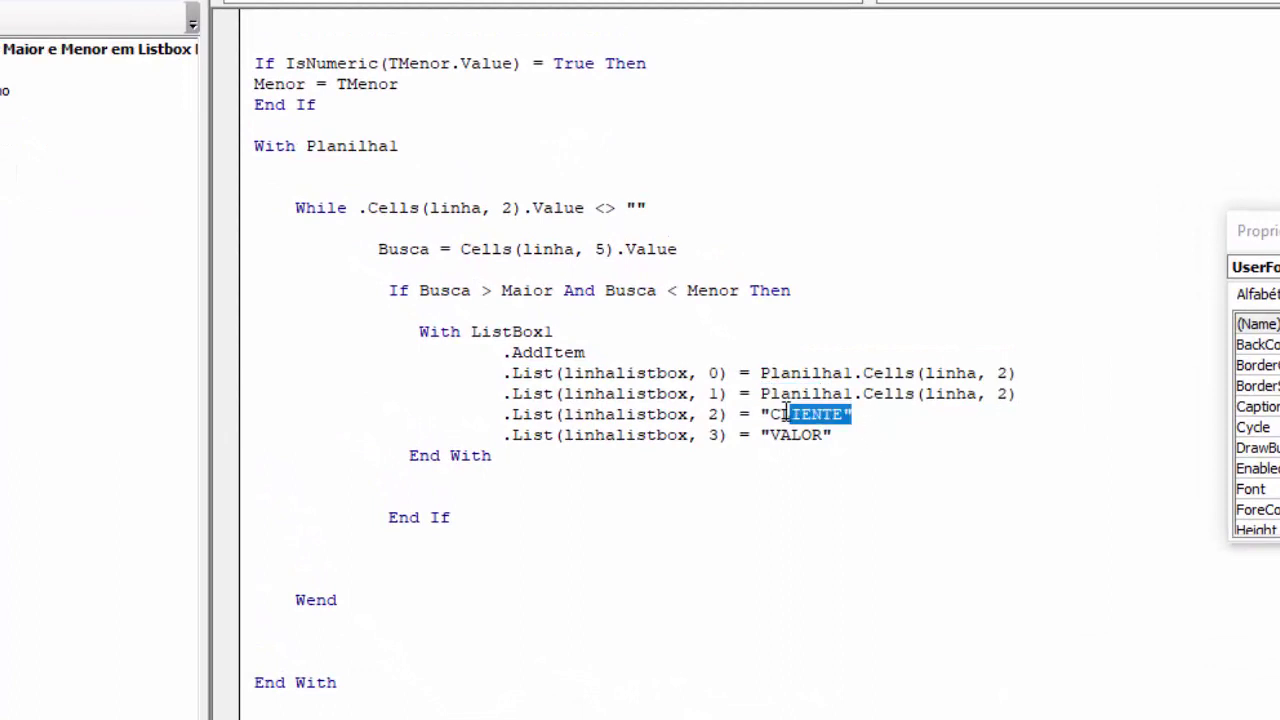
type("Planilhal.Cells(linha, 2)")
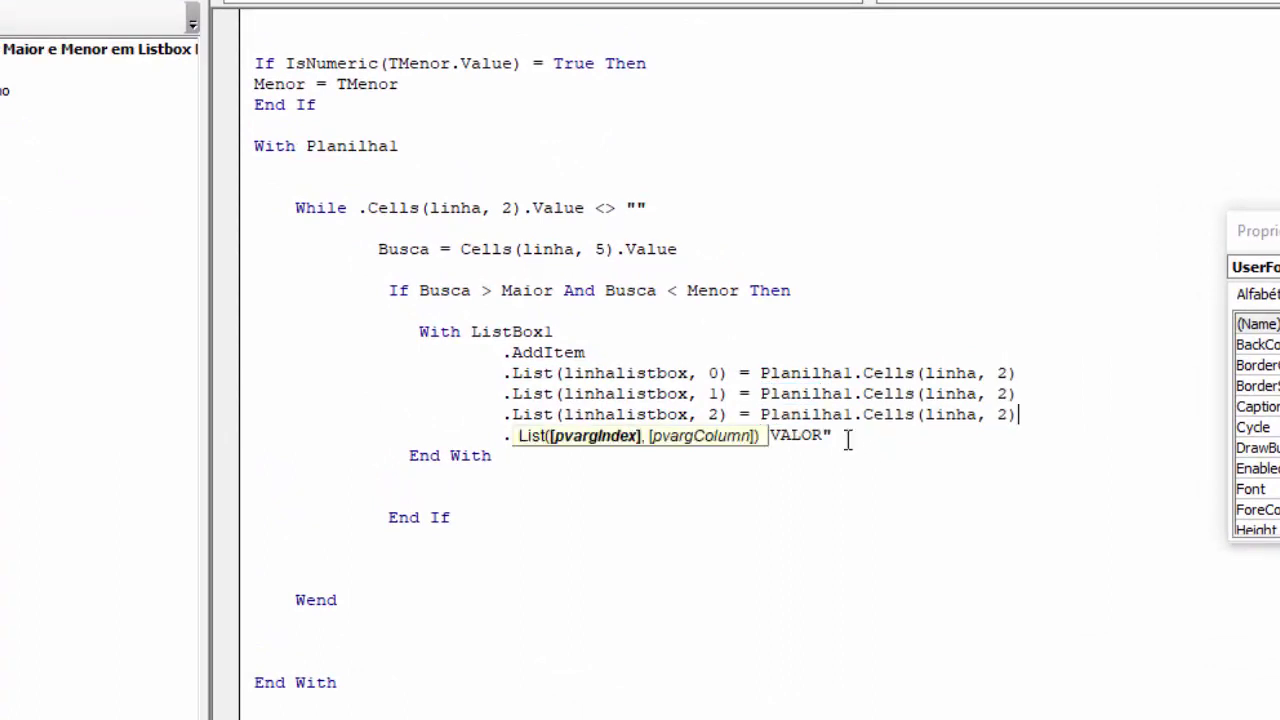
left_click_drag(832, 435, 763, 434)
key("ctrl+v")
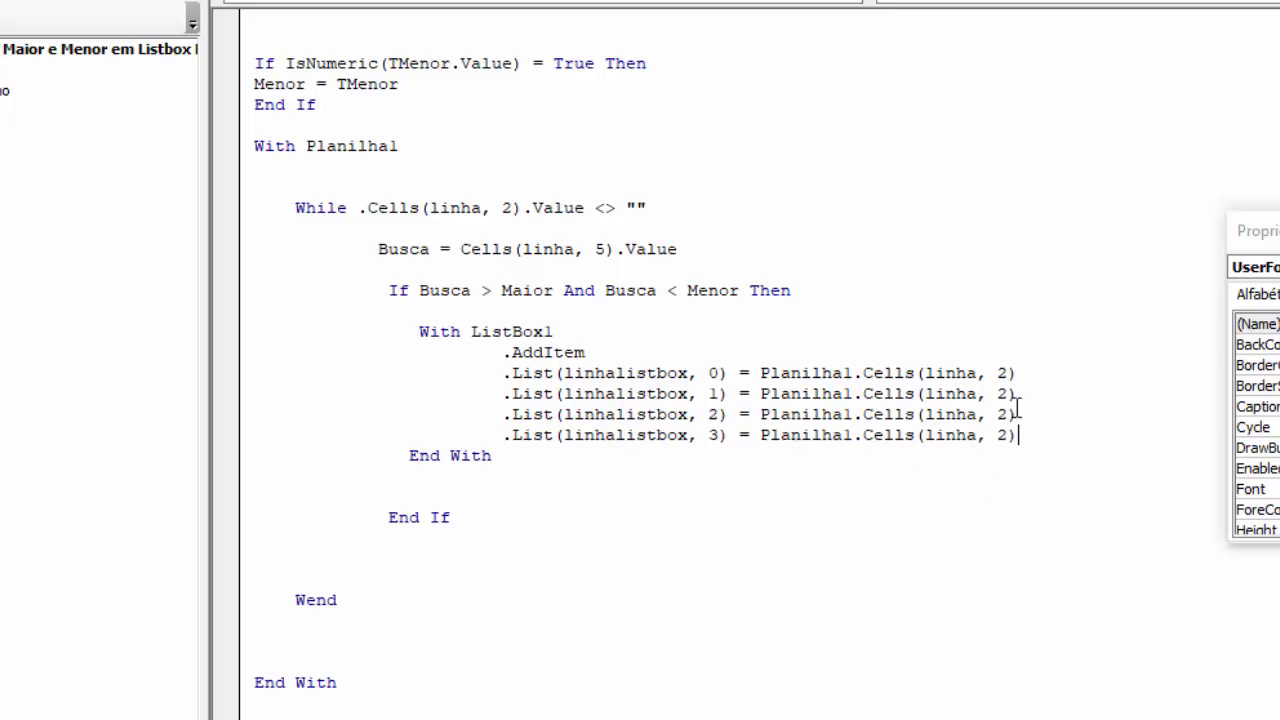
Step: Change those lines' column numbers to 3, 4 and 5, and copy linhalistbox
double_click(1001, 394)
type("3")
left_click(1006, 435)
key("BackSpace")
type("5")
type("4")
left_click_drag(689, 373, 563, 373)
key("ctrl+c")
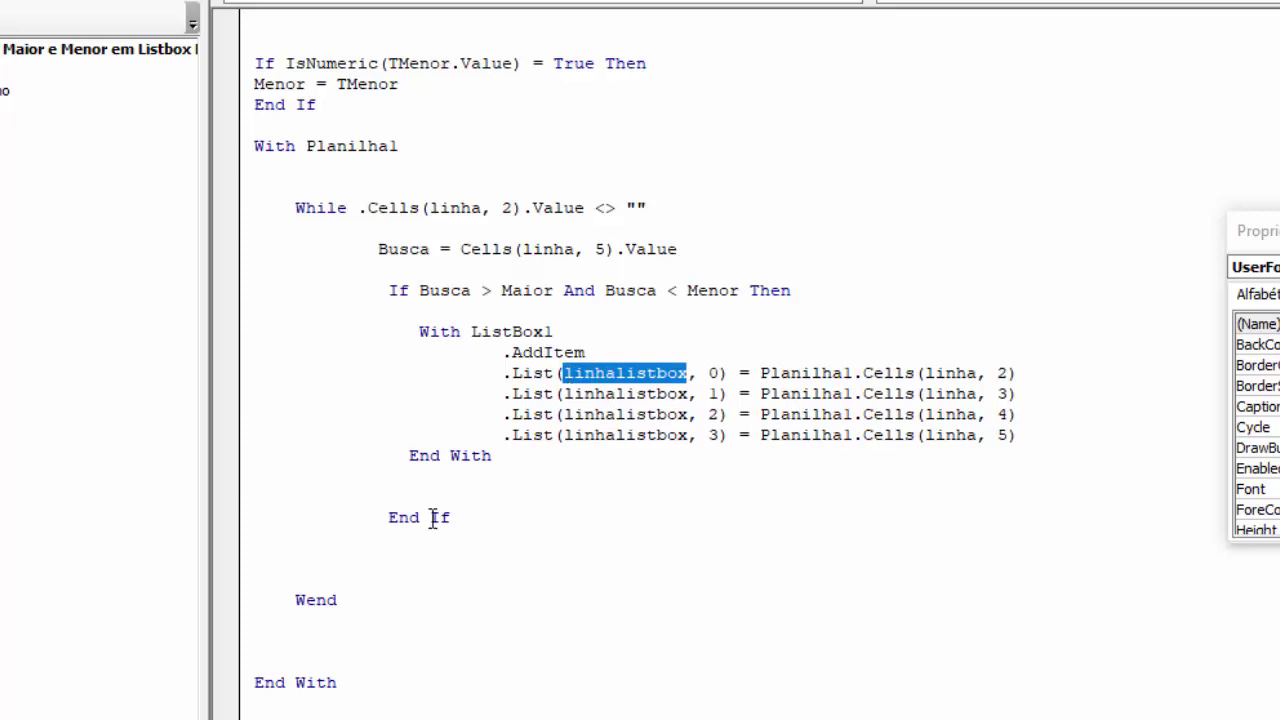
Step: Add linhalistbox = linhalistbox + 1 on a new line below End With
left_click(428, 487)
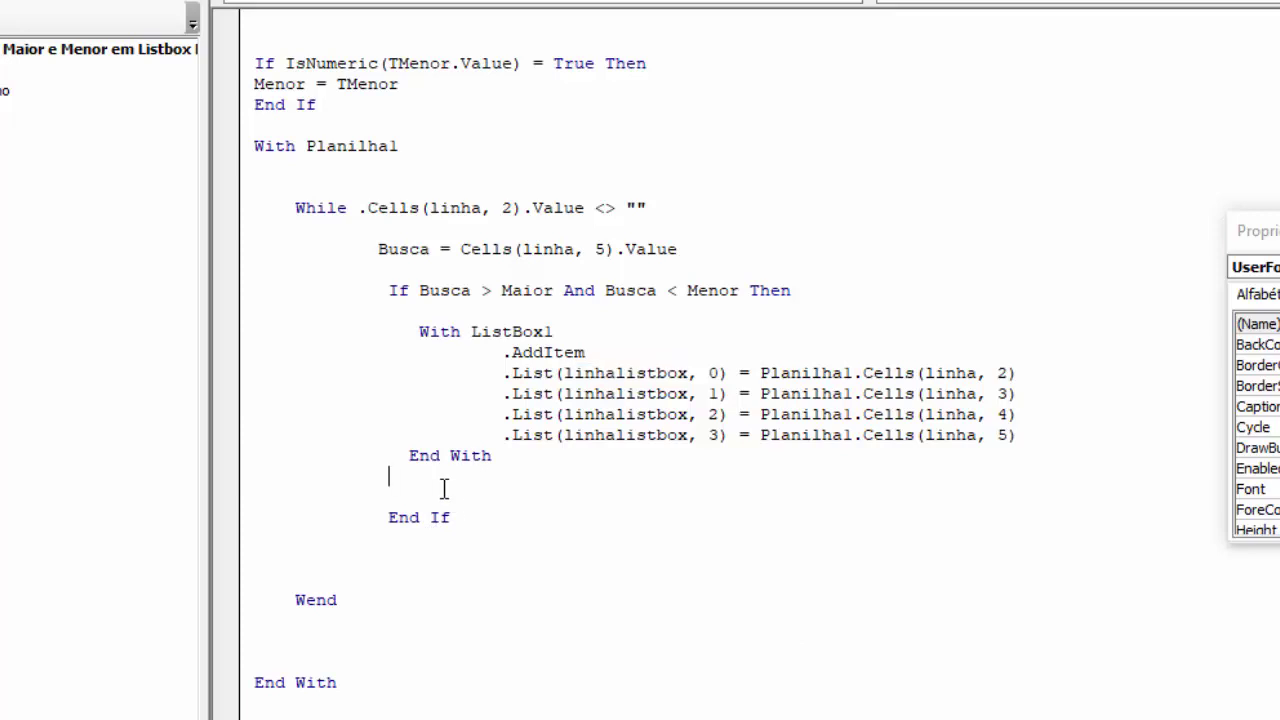
key("Return")
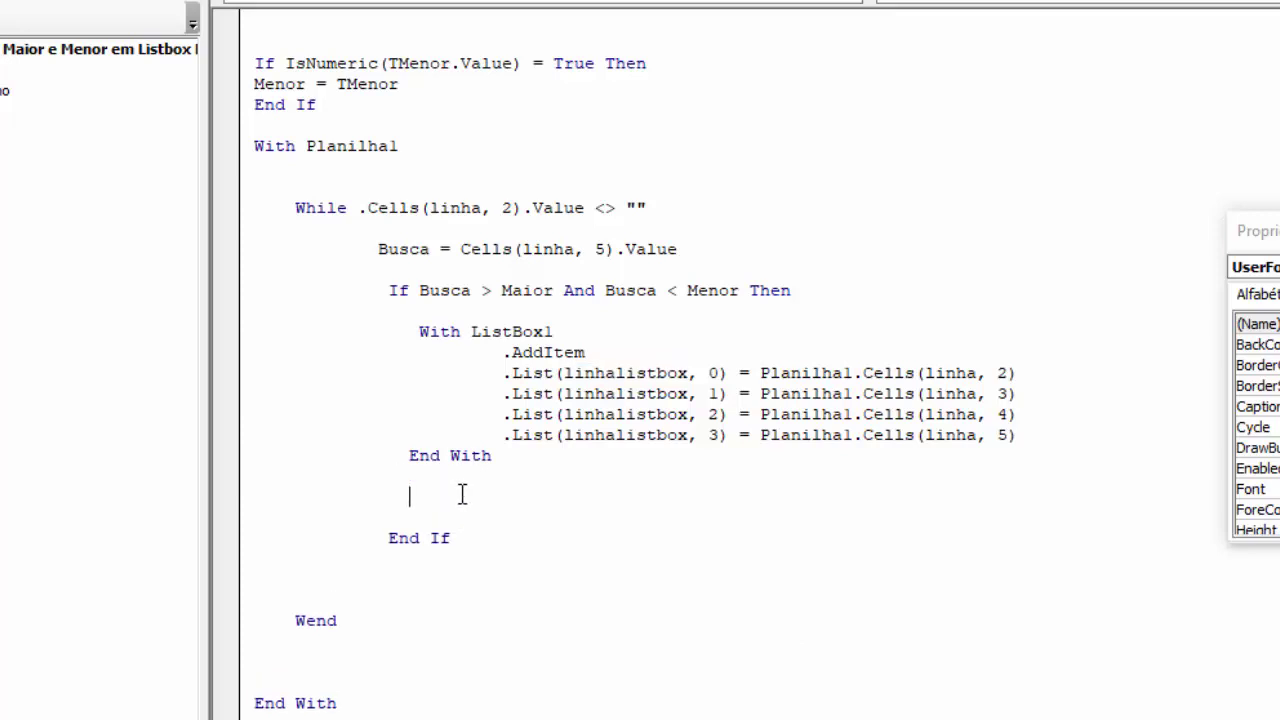
key("ctrl+v")
type("=")
key("ctrl+v")
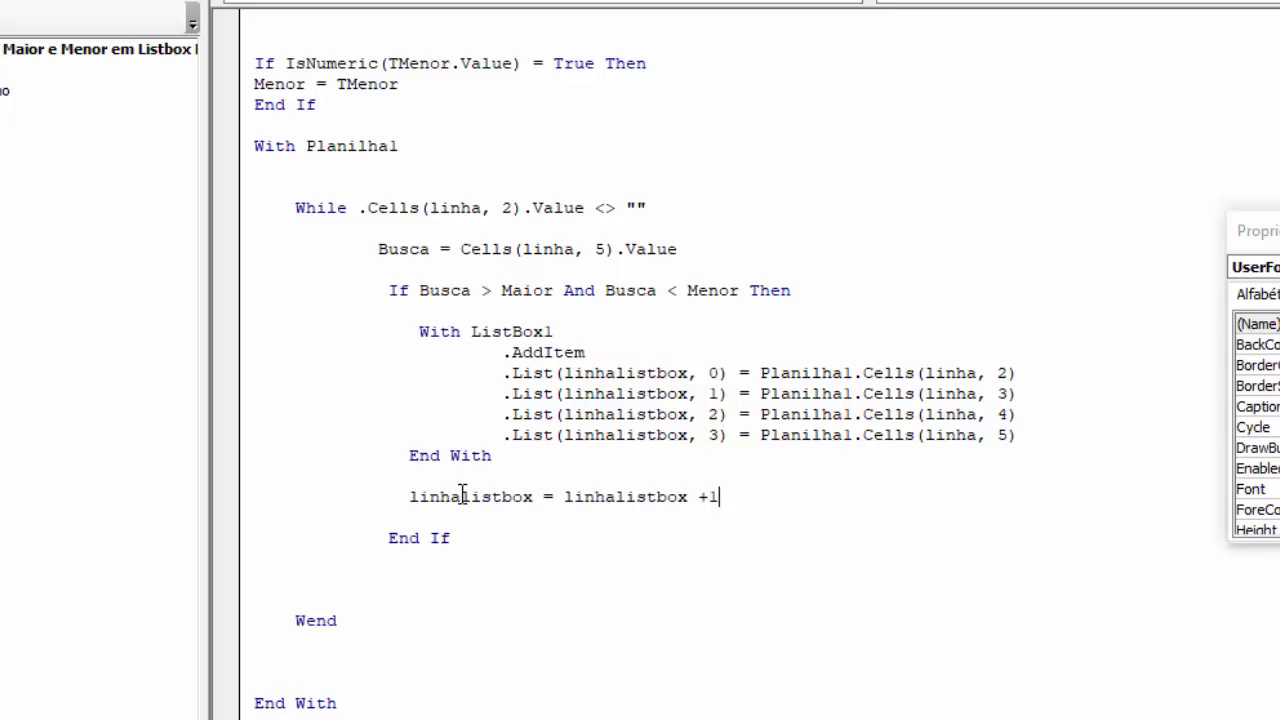
Step: Add linha = linha + 1 on the line just above Wend
left_click(478, 583)
left_click_drag(977, 435, 924, 435)
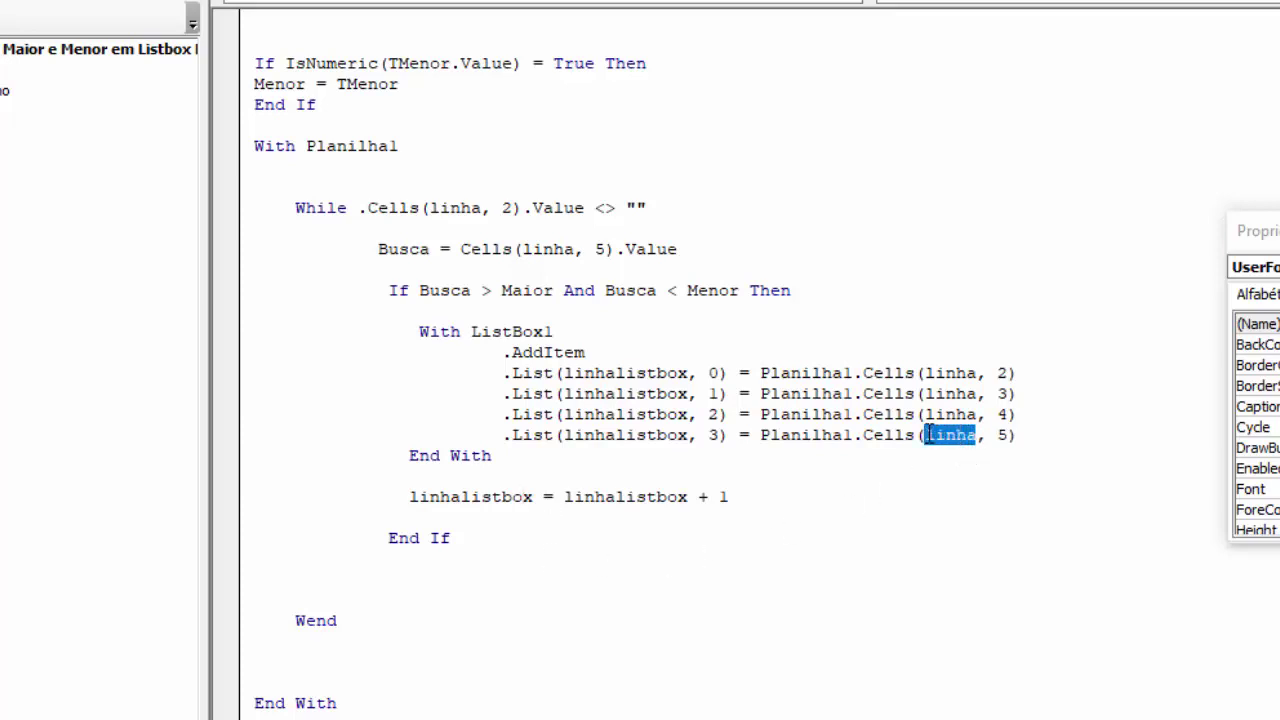
left_click(386, 582)
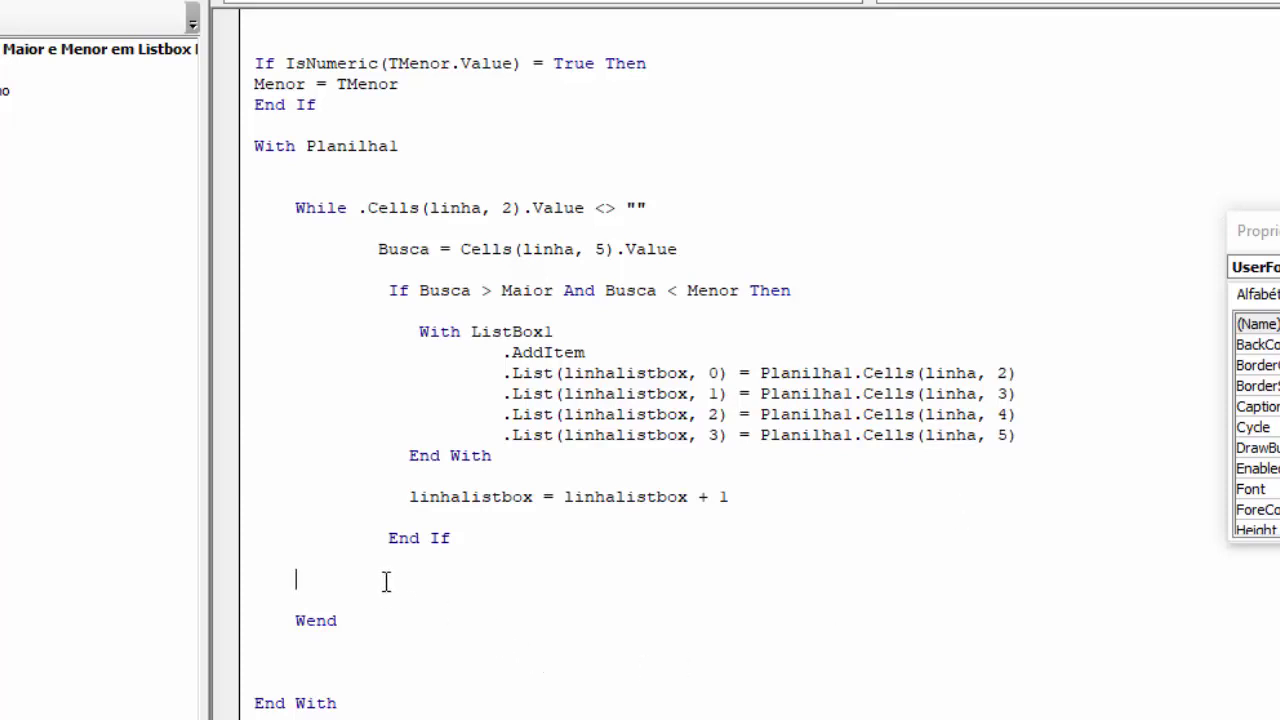
type("linha")
type(" = linha + 1")
left_click(308, 658)
scroll(511, 505, "down", 1)
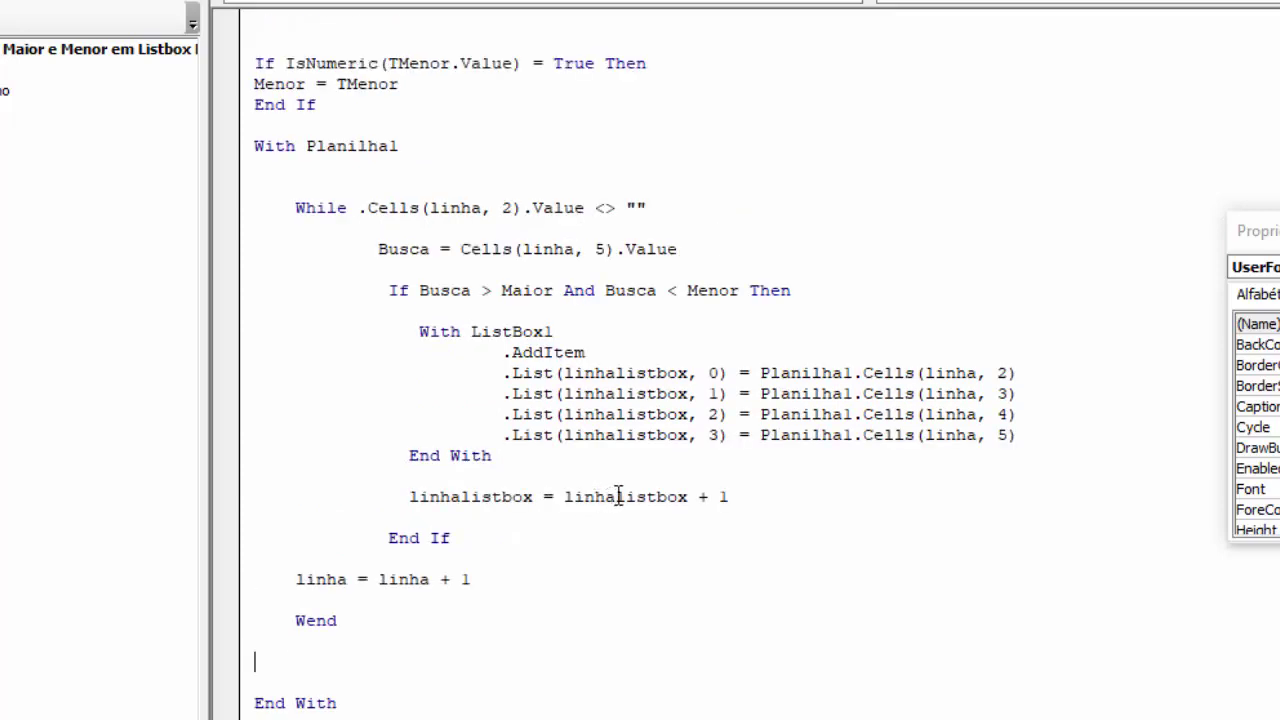
scroll(617, 449, "down", 1)
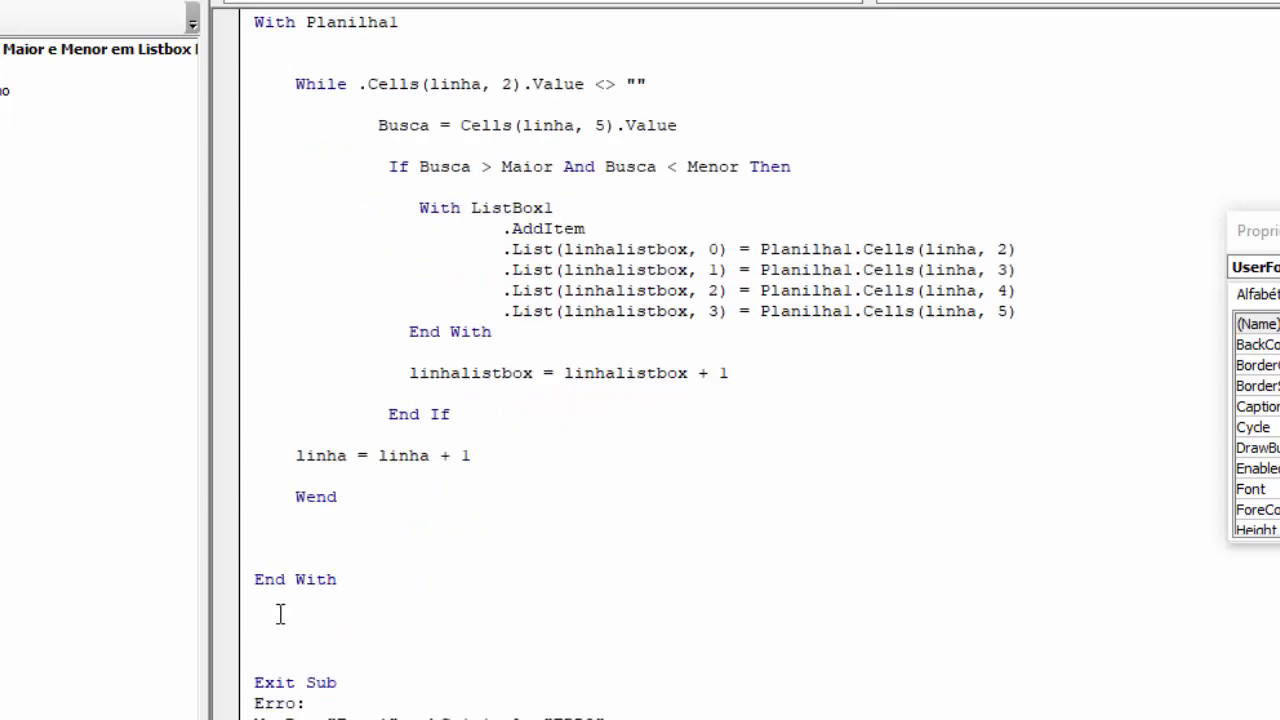
Step: Delete the extra blank lines below End With and below Wend
left_click_drag(280, 614, 271, 654)
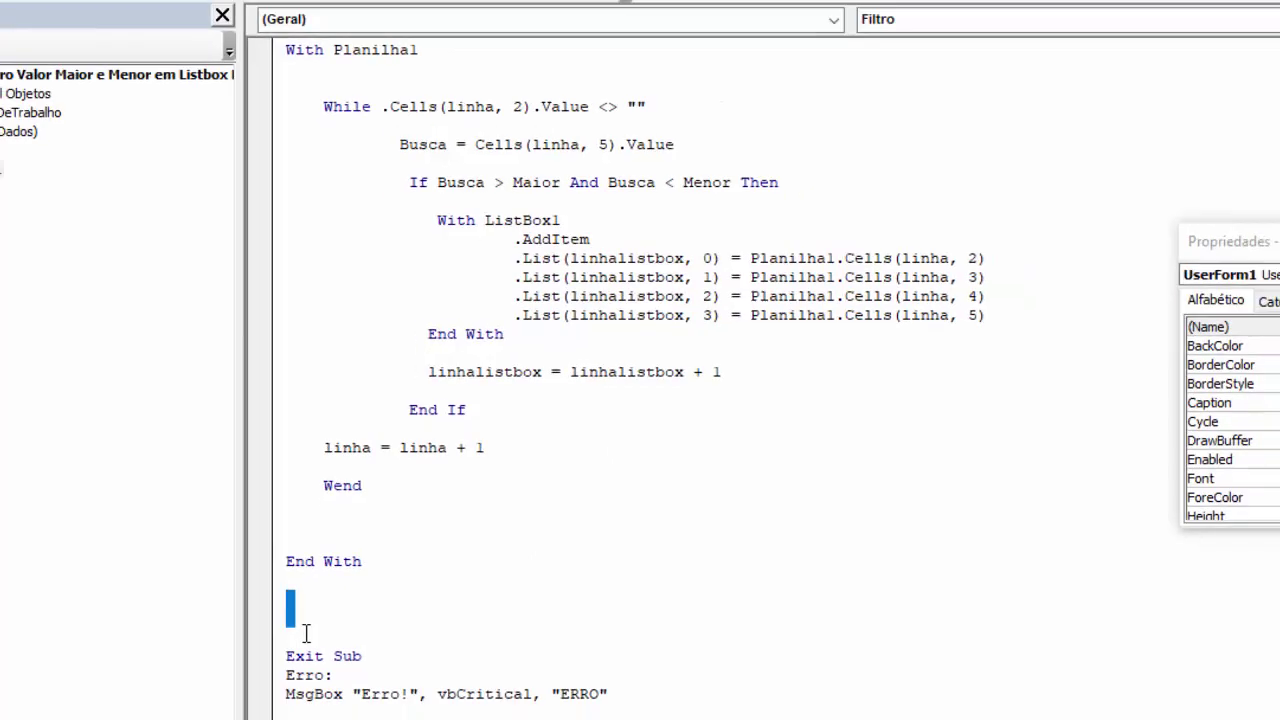
key("Delete")
left_click_drag(366, 474, 360, 492)
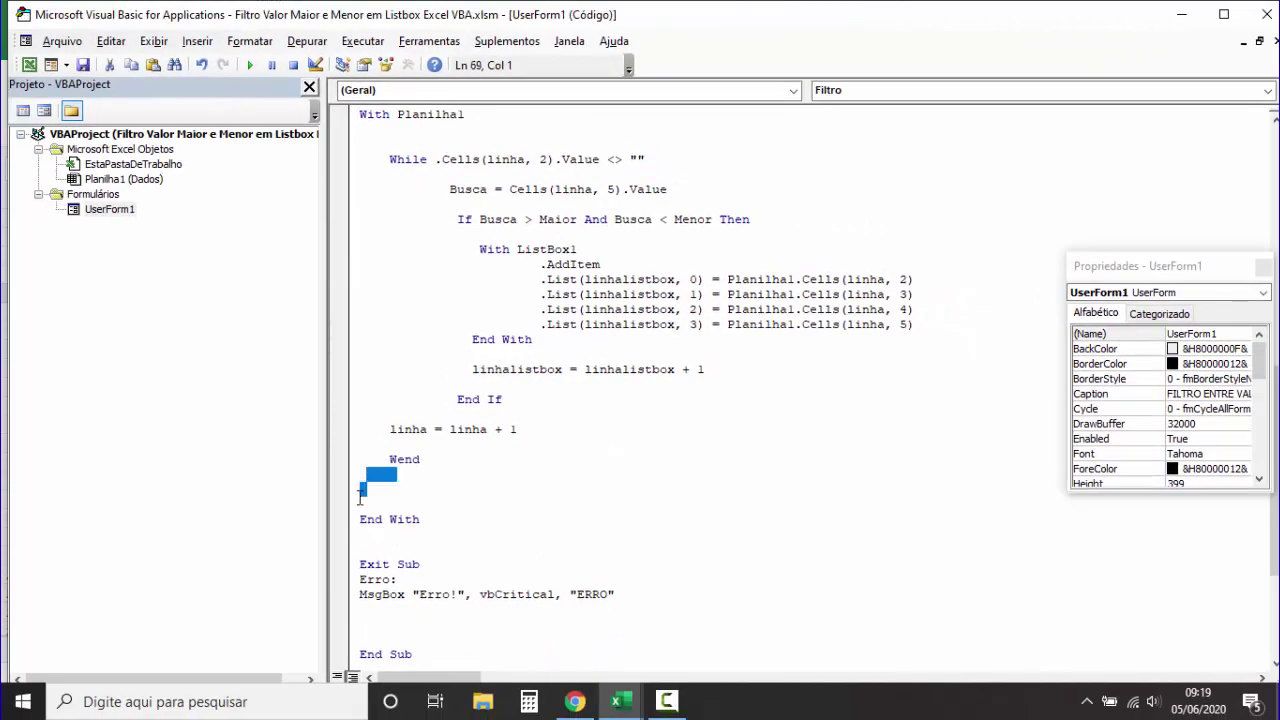
key("Delete")
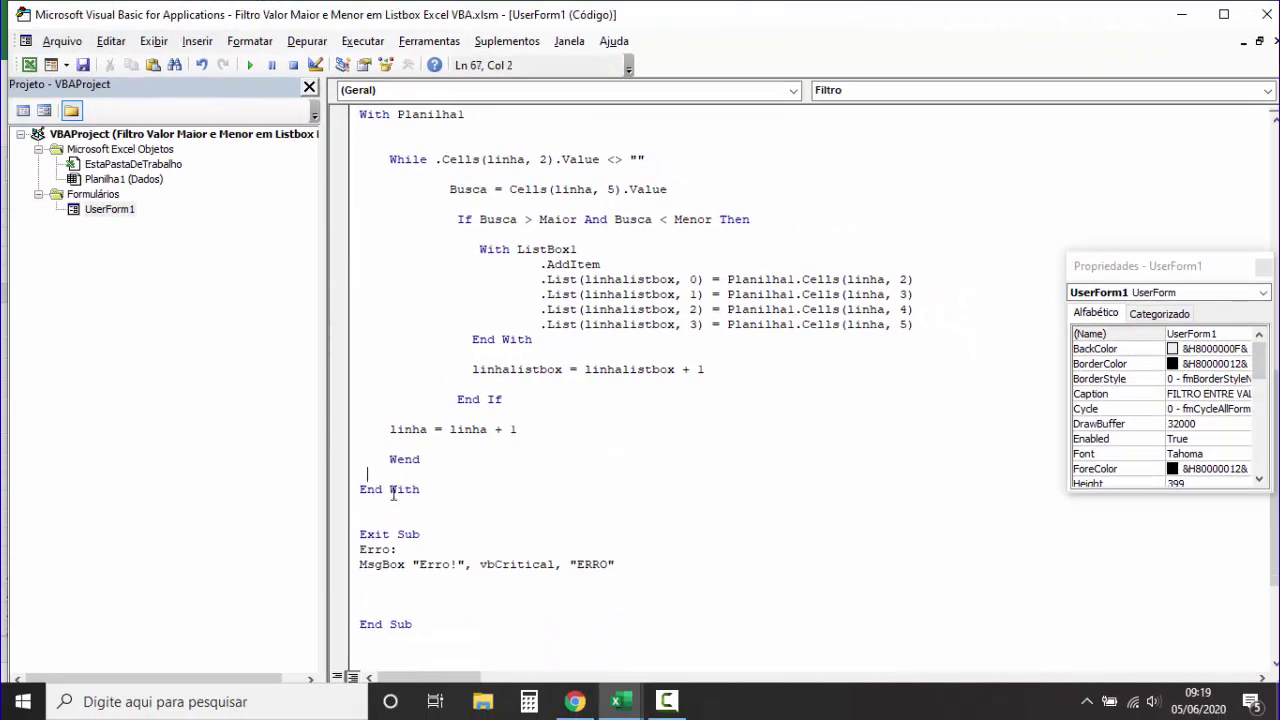
Step: Delete the empty UserForm_Click procedure so Sub Filtro starts the module
scroll(516, 481, "up", 1)
scroll(545, 483, "up", 2)
scroll(586, 485, "up", 3)
scroll(586, 485, "up", 1)
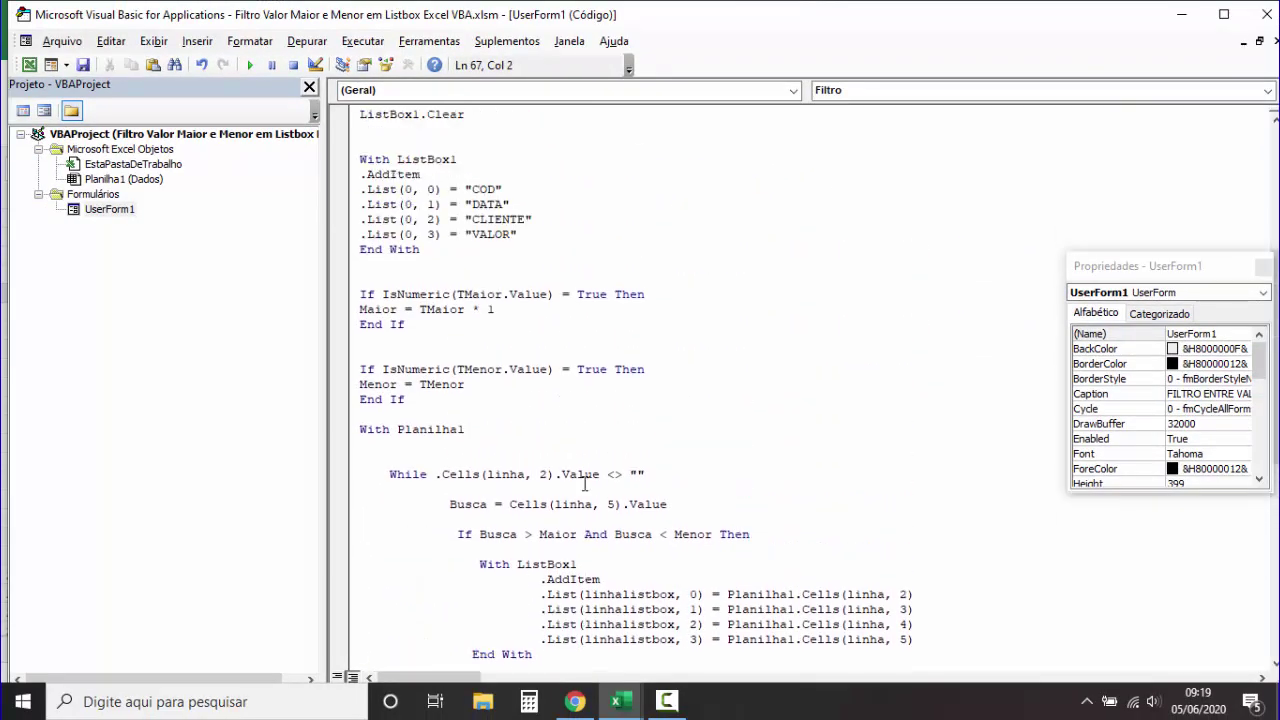
scroll(600, 483, "up", 3)
scroll(640, 480, "up", 4)
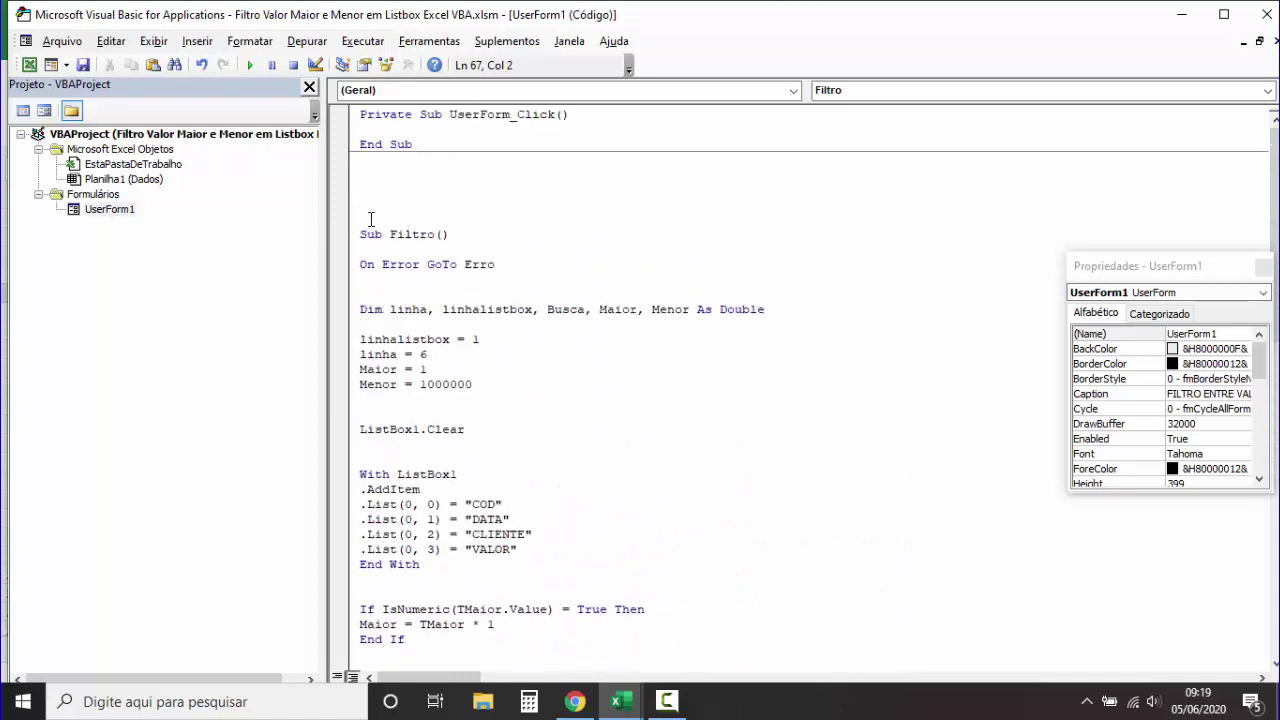
left_click_drag(362, 218, 340, 103)
key("Delete")
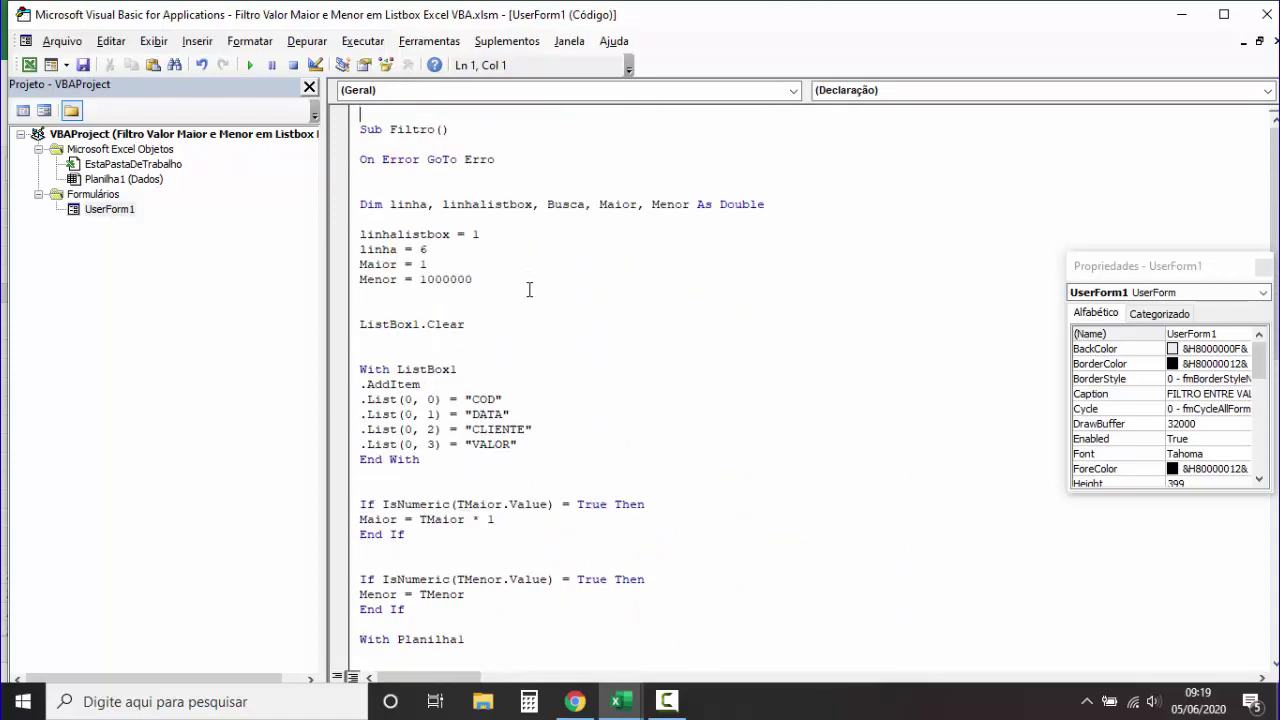
key("Delete")
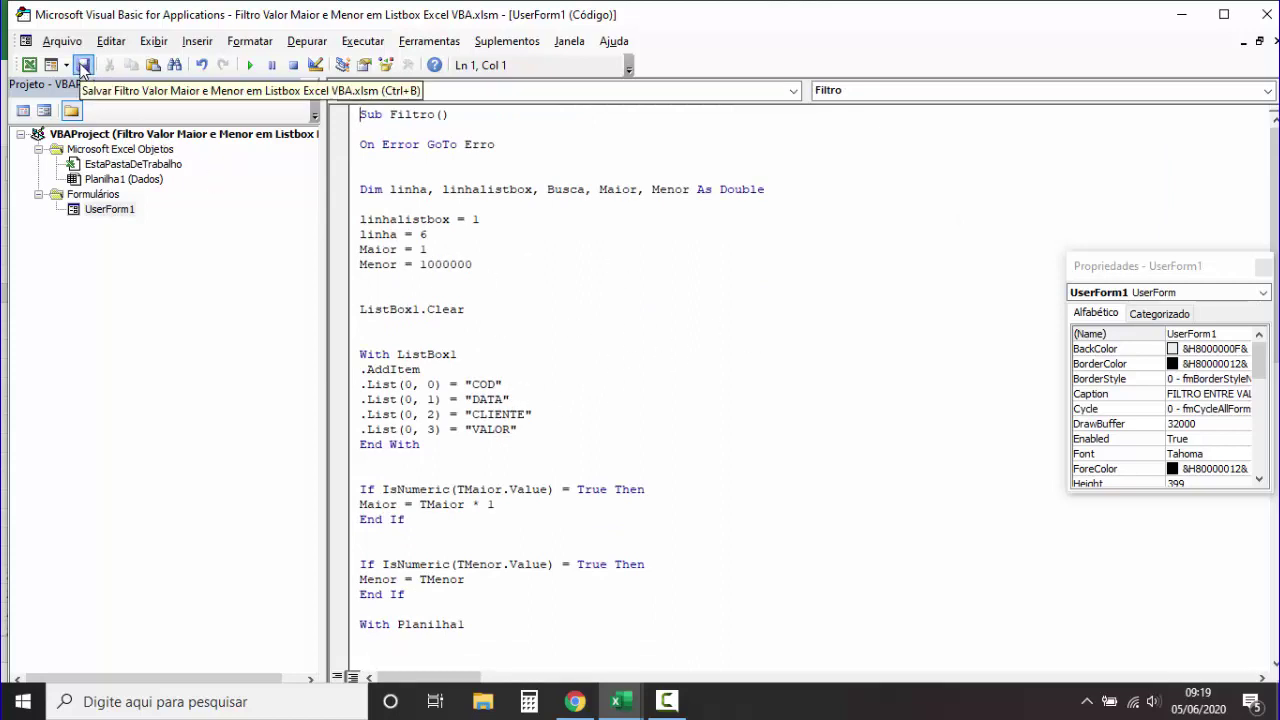
Step: Back in Excel, start Save As and choose the Desktop as the location
left_click(29, 64)
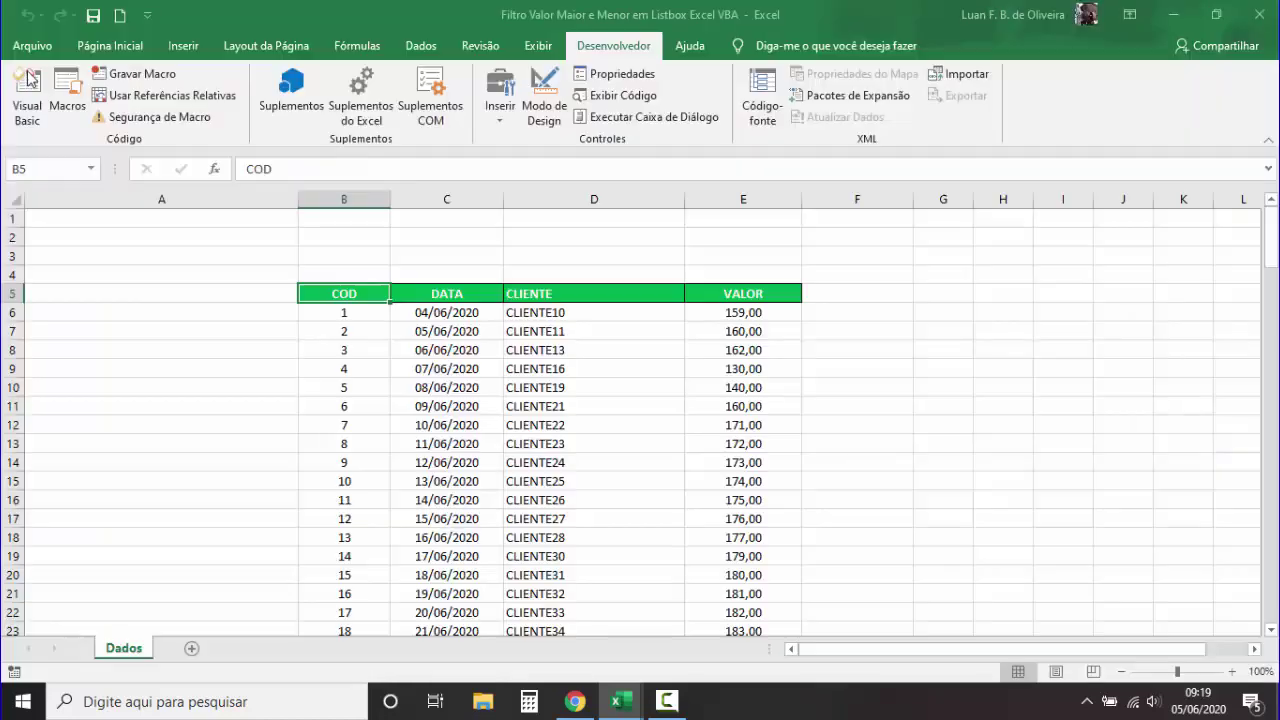
left_click(342, 245)
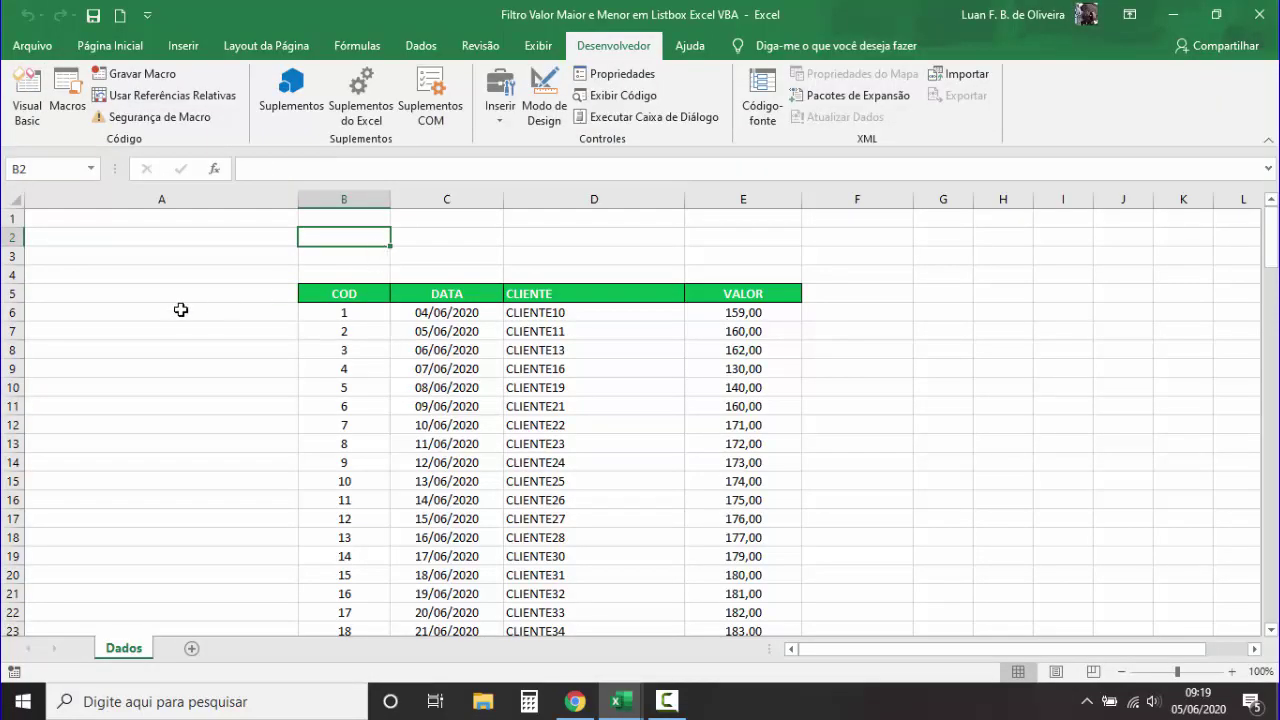
left_click(35, 50)
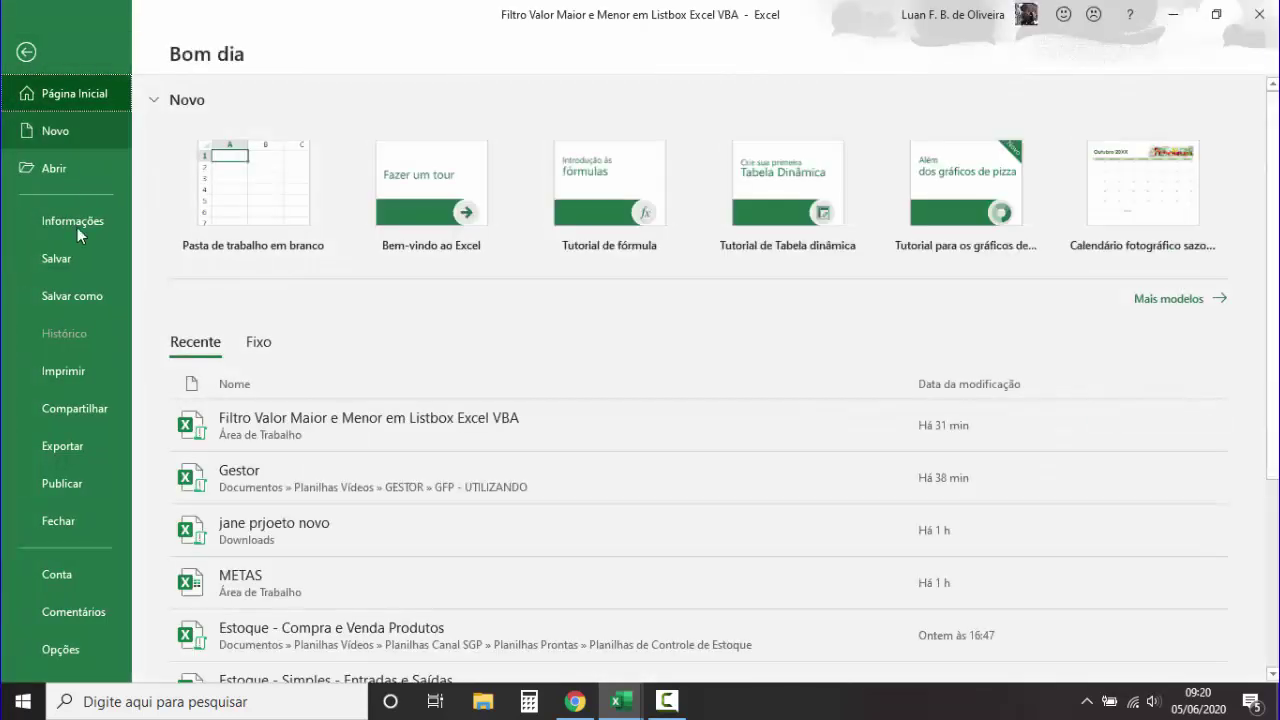
left_click(80, 299)
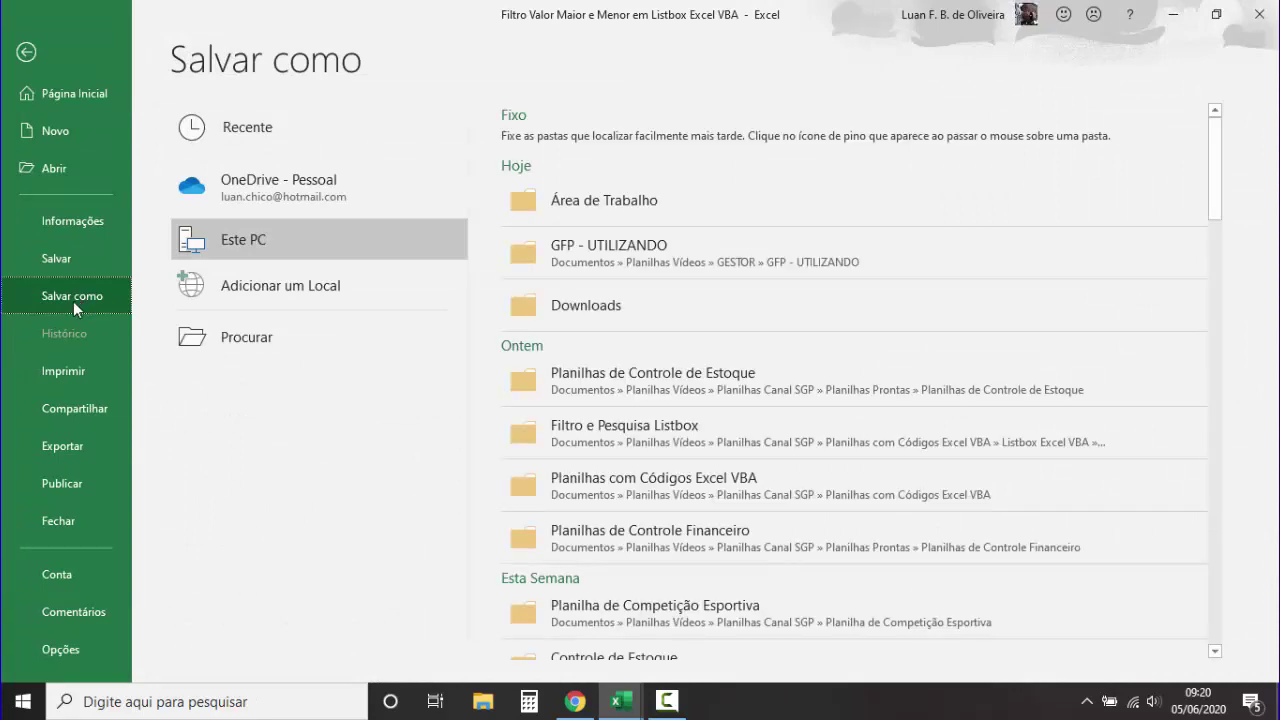
left_click(604, 203)
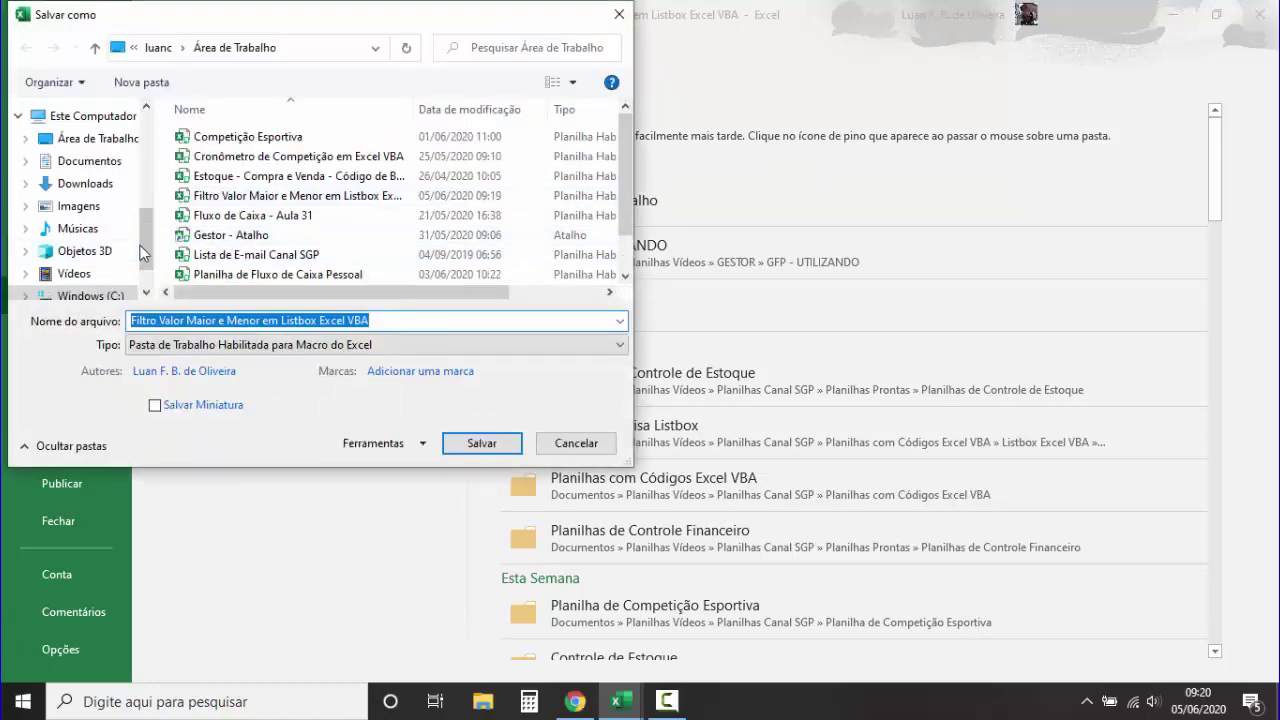
scroll(144, 241, "up", 3)
left_click(119, 150)
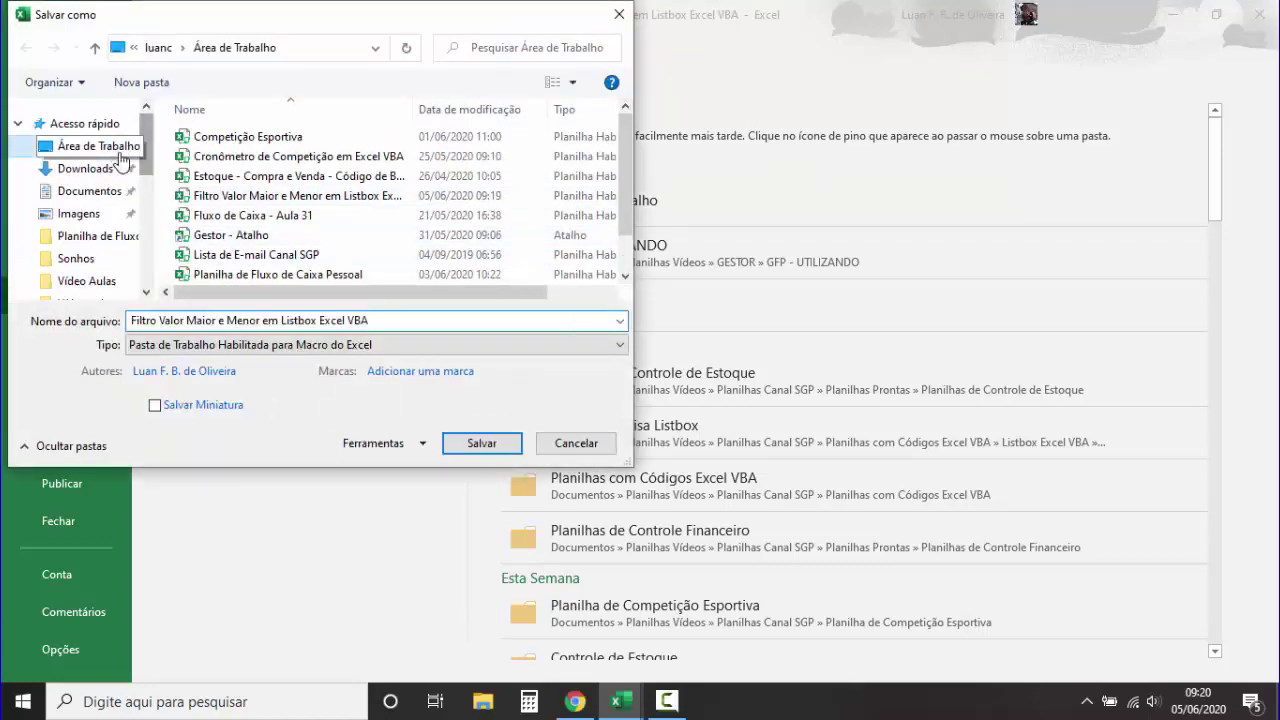
Step: Save as Pasta de Trabalho Habilitada para Macro do Excel, replacing the existing file
left_click(266, 345)
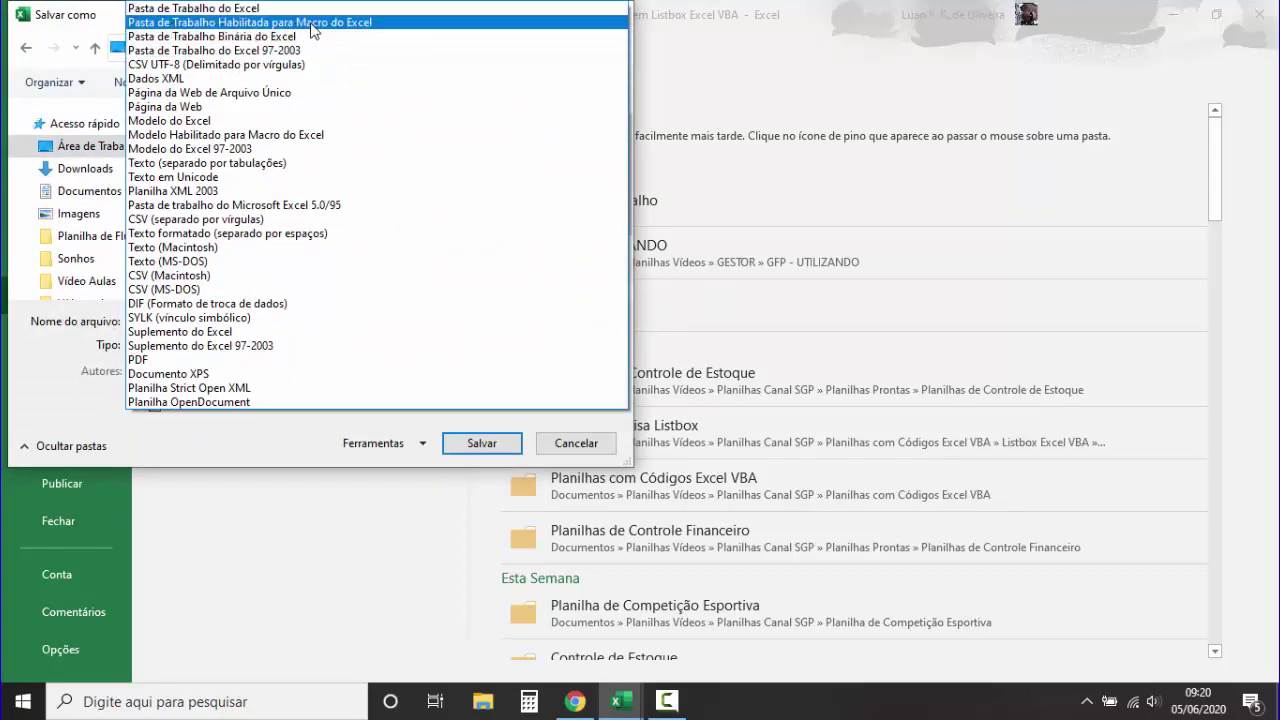
left_click(316, 22)
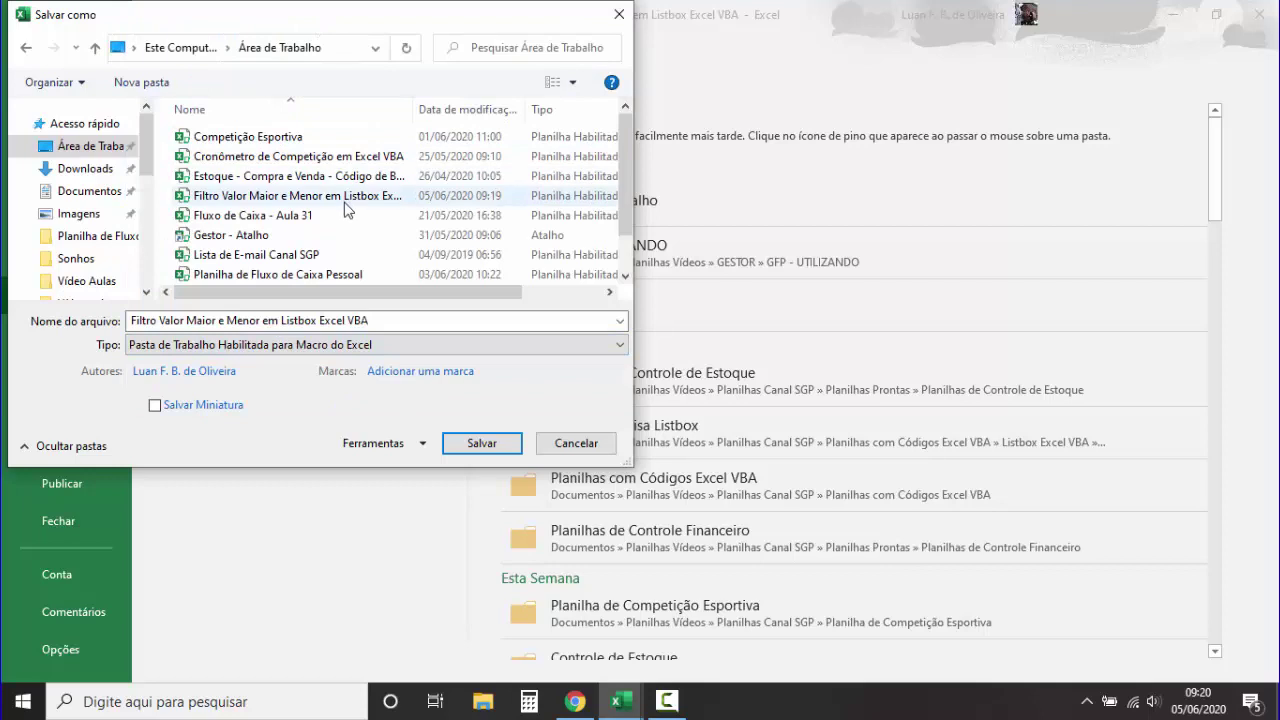
left_click(482, 447)
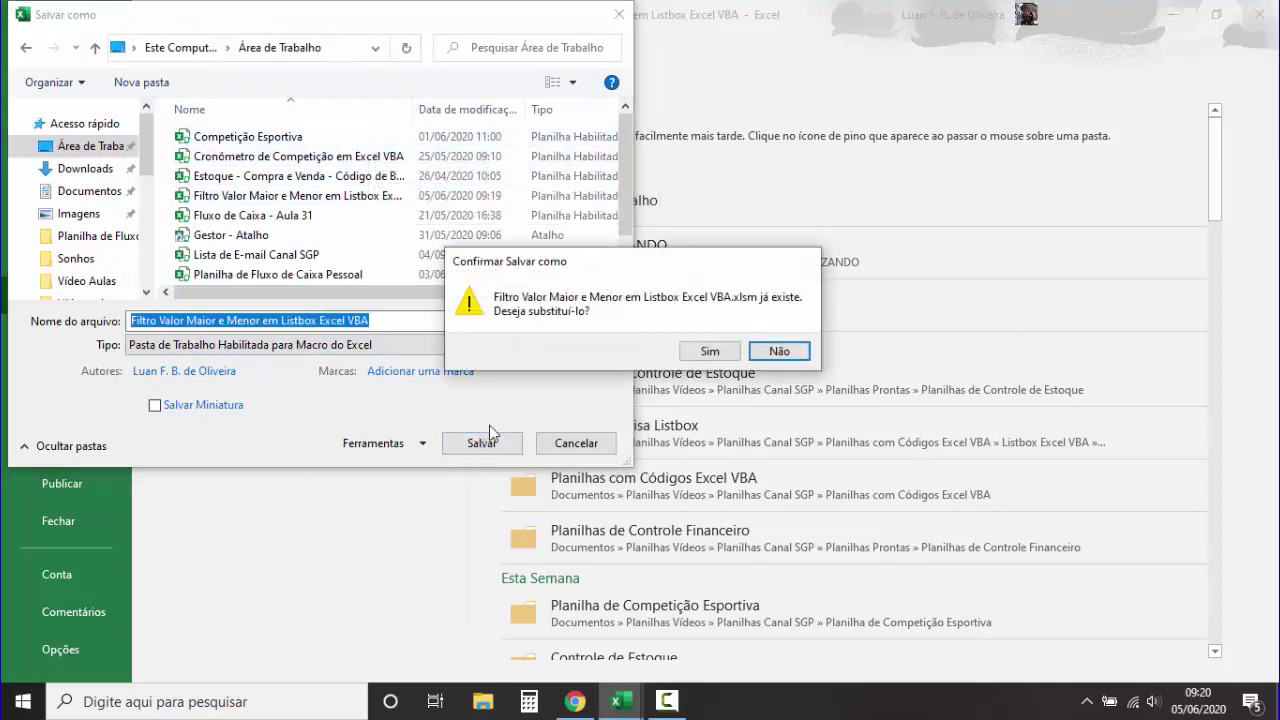
left_click(711, 356)
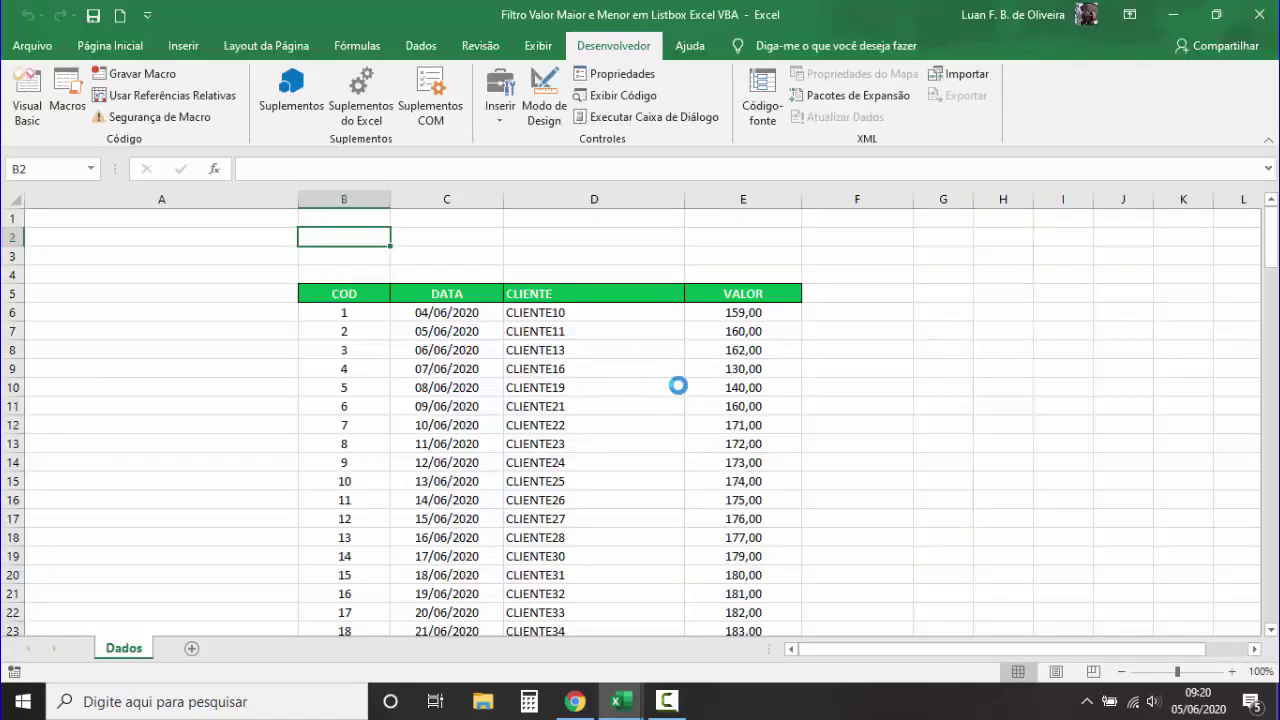
Step: Draw an ActiveX command button over cells A2 to A4 on the Dados sheet
left_click(594, 240)
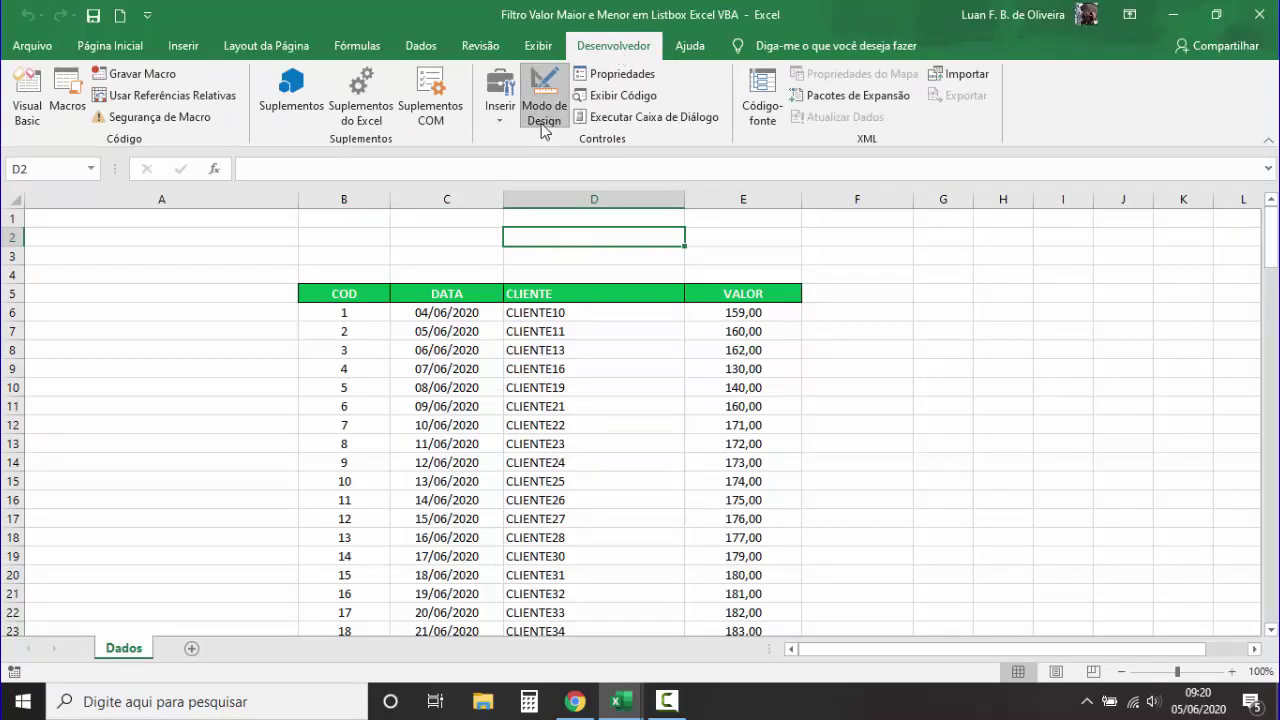
left_click(500, 115)
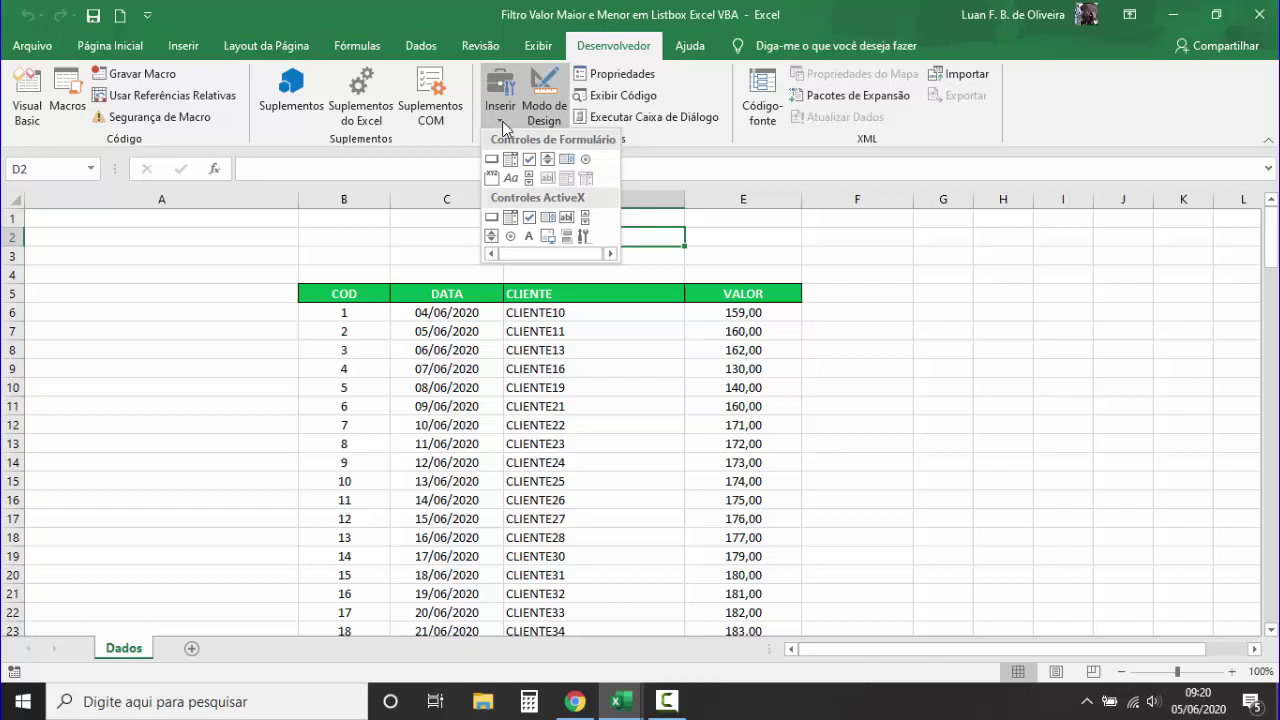
left_click(493, 219)
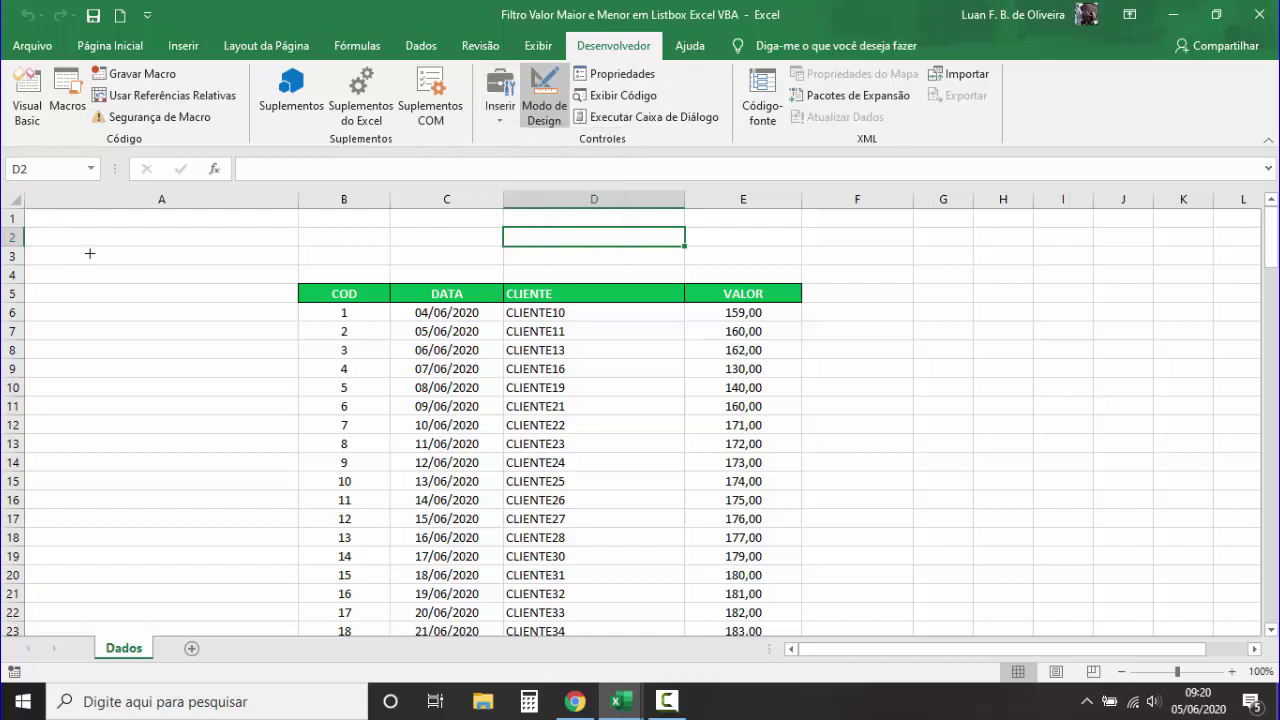
left_click_drag(57, 225, 204, 280)
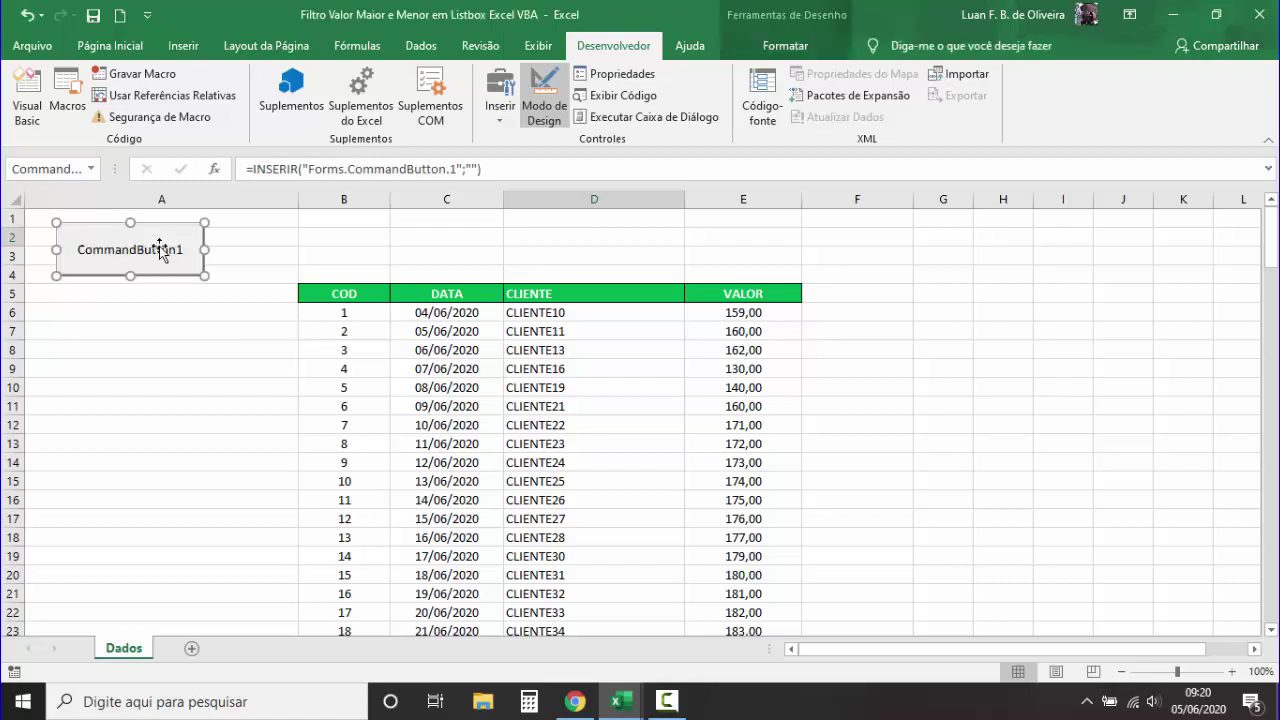
Step: Set the new button's Caption property to FILTRO
right_click(161, 247)
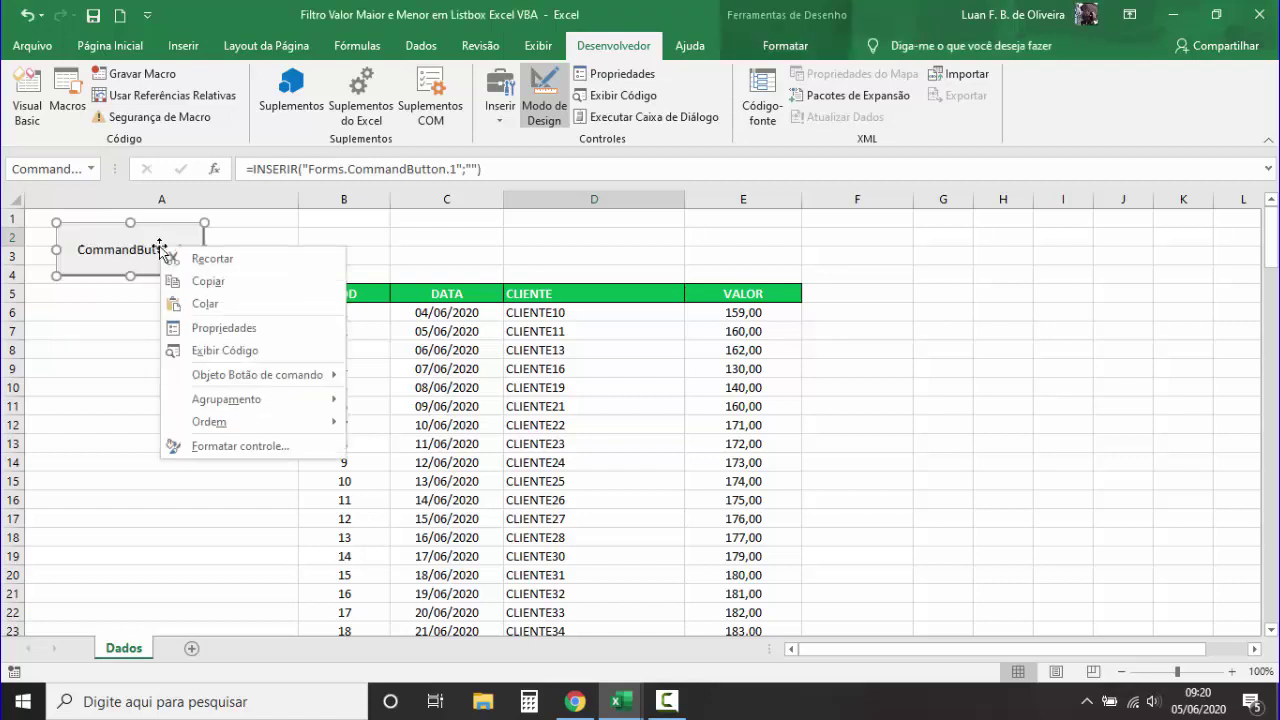
left_click(245, 336)
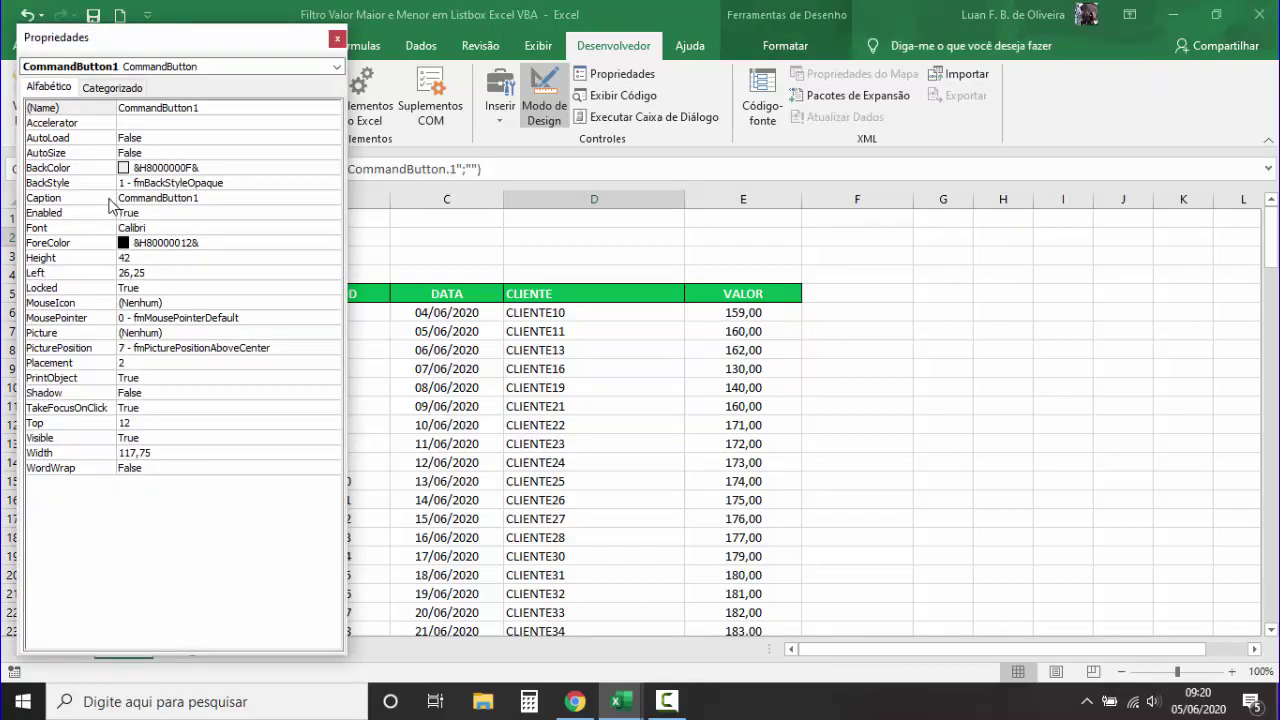
left_click(166, 198)
double_click(72, 198)
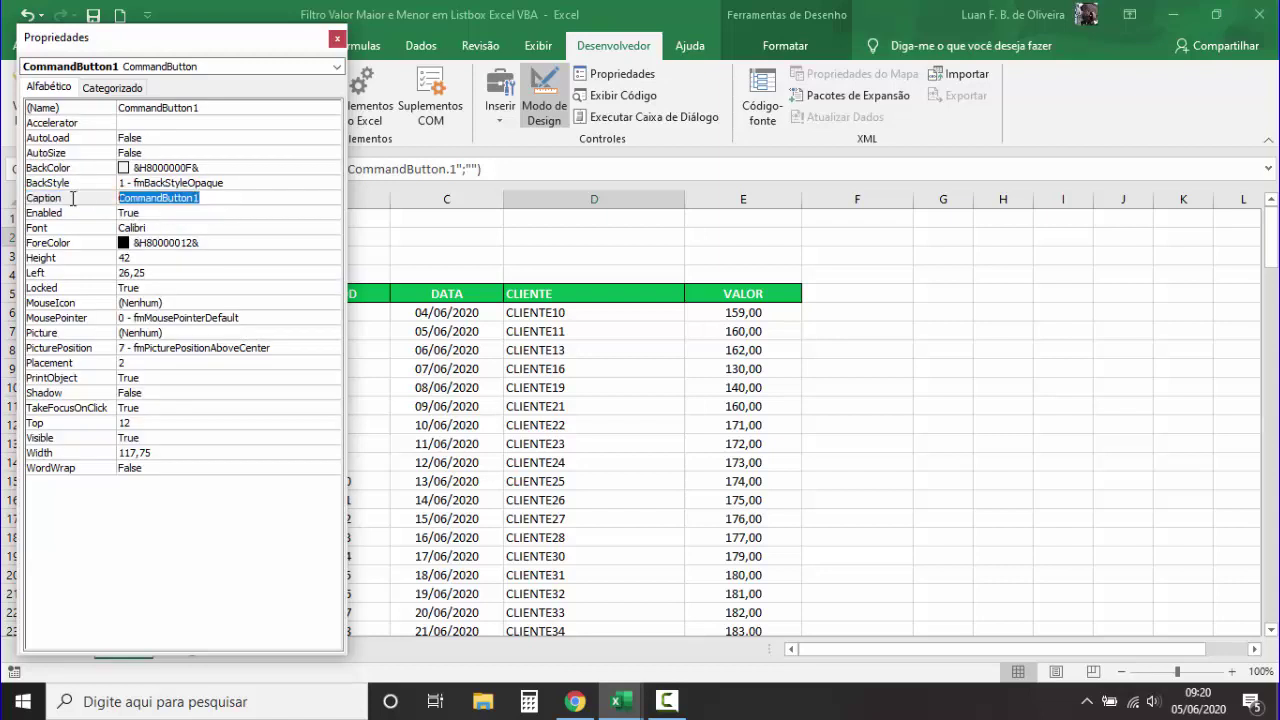
type("FILTRO")
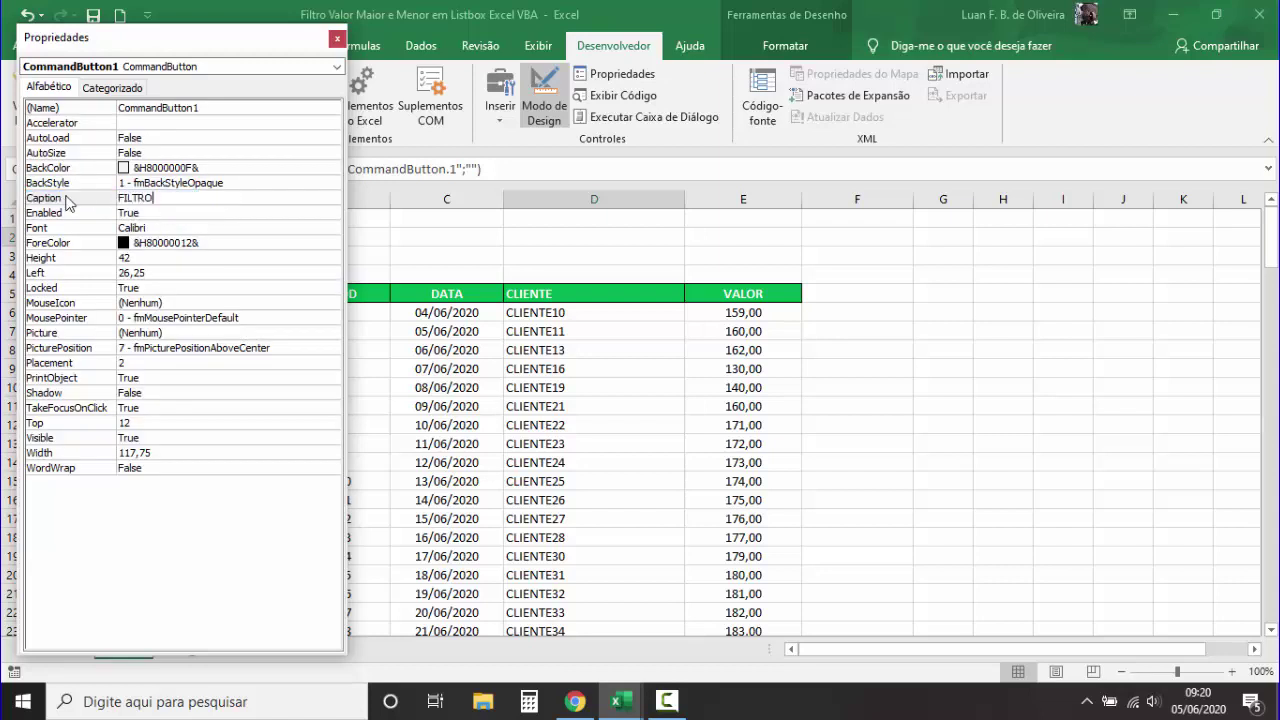
left_click(337, 38)
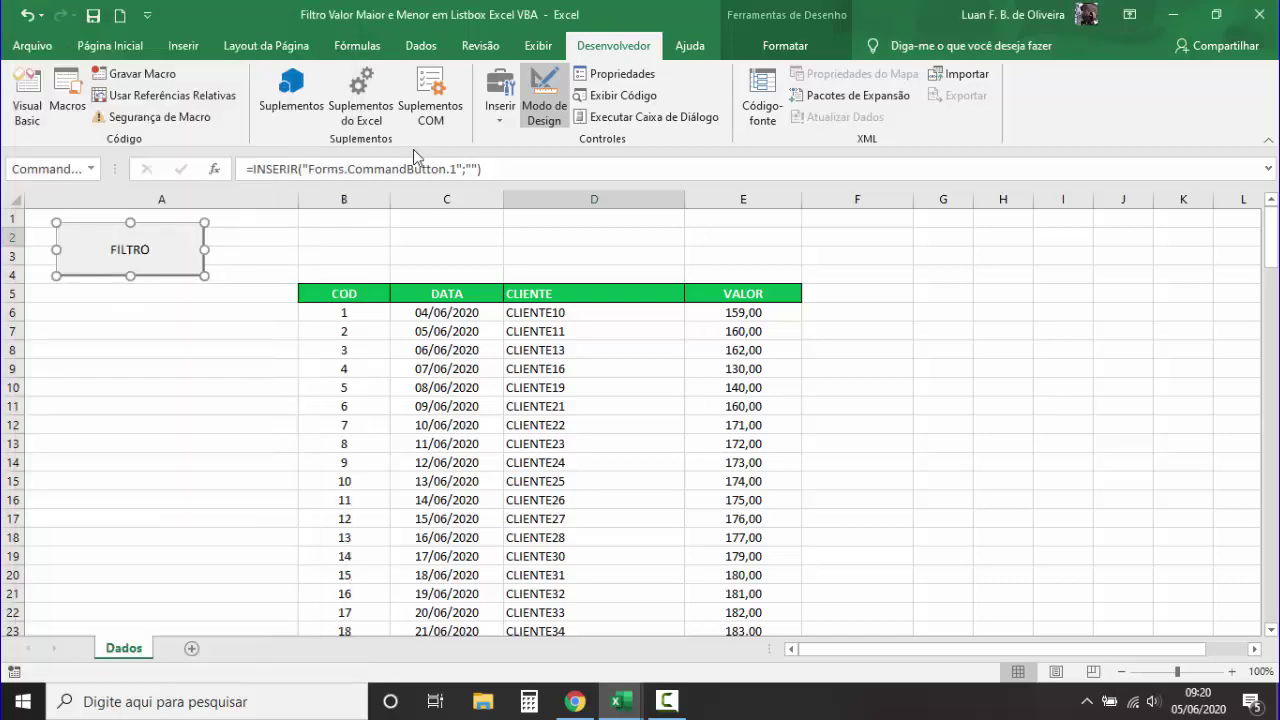
Step: Add UserForm1.Show to the button's CommandButton1_Click procedure
double_click(132, 250)
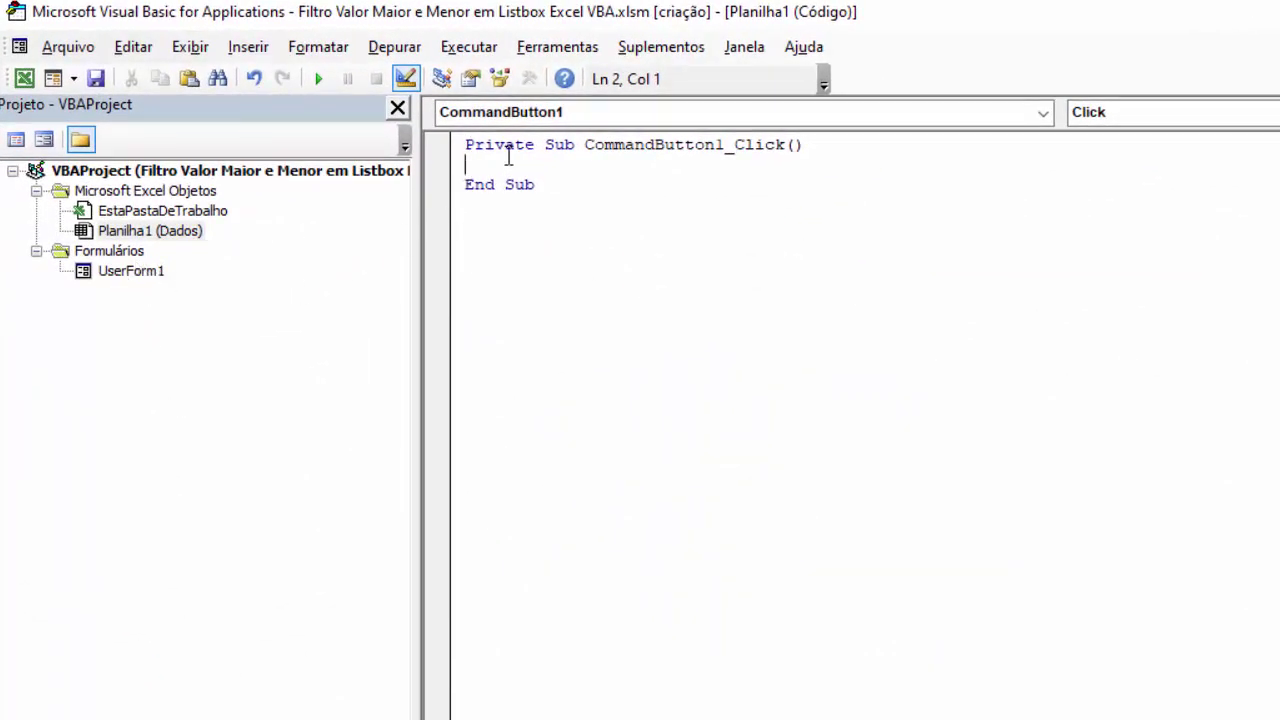
key("Return")
type("ERFORM")
type("1.Show")
key("Return")
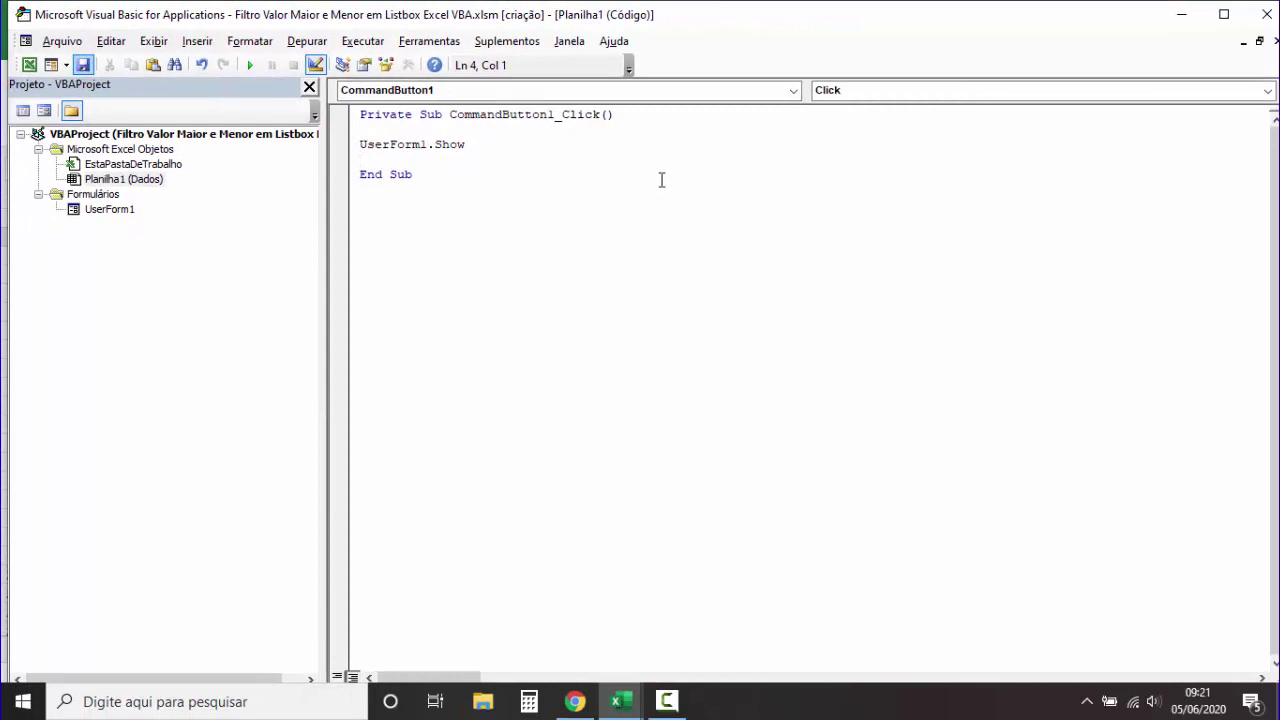
Step: Turn off Design Mode in Excel and press FILTRO to open the form
left_click(28, 66)
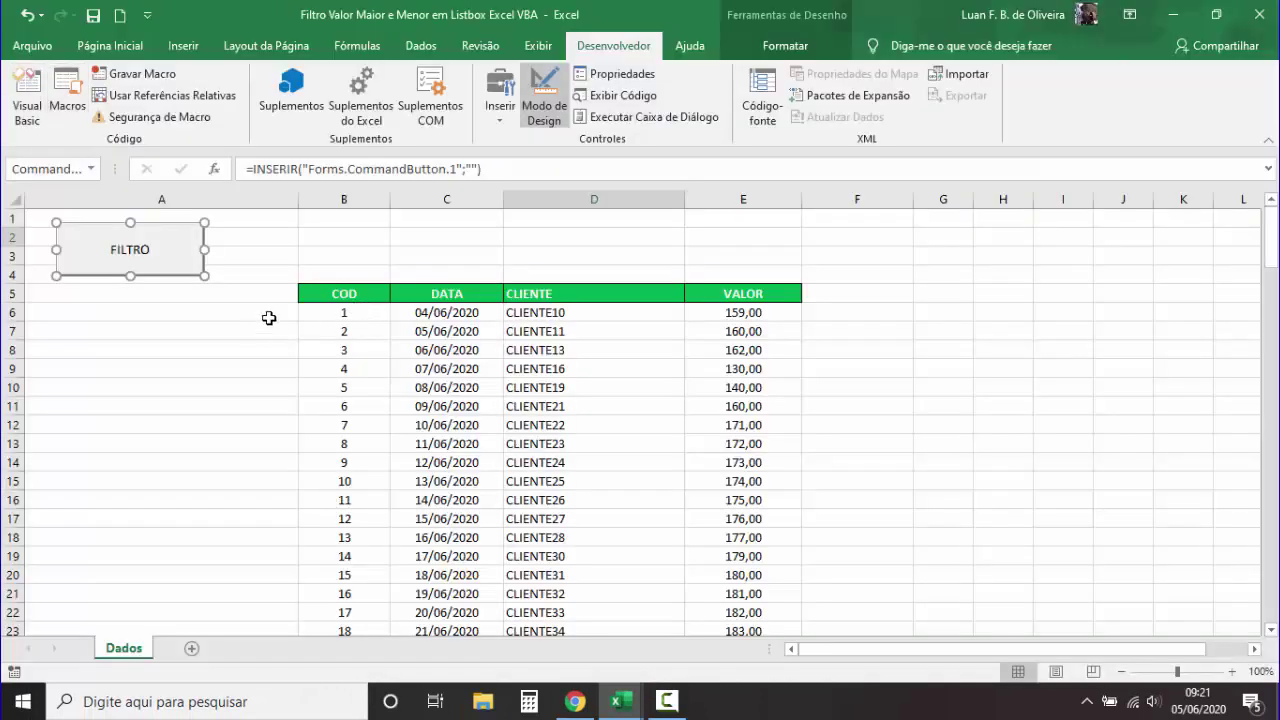
left_click(552, 123)
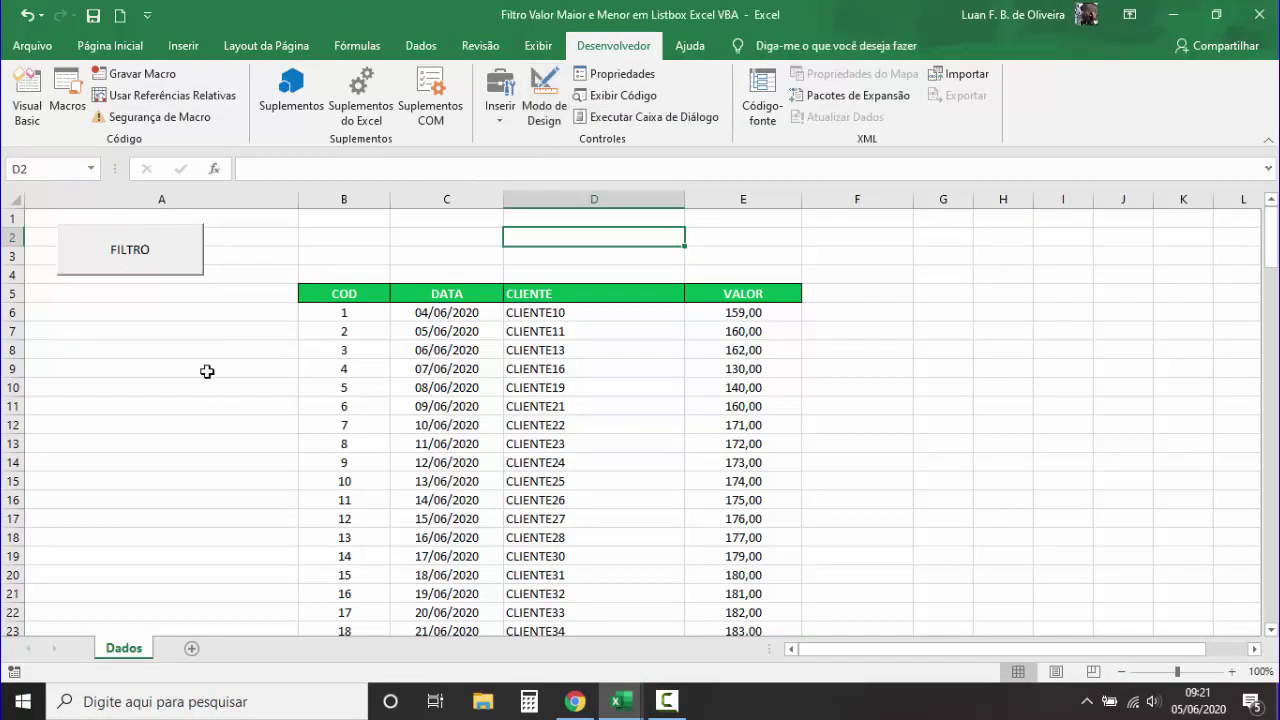
left_click(139, 254)
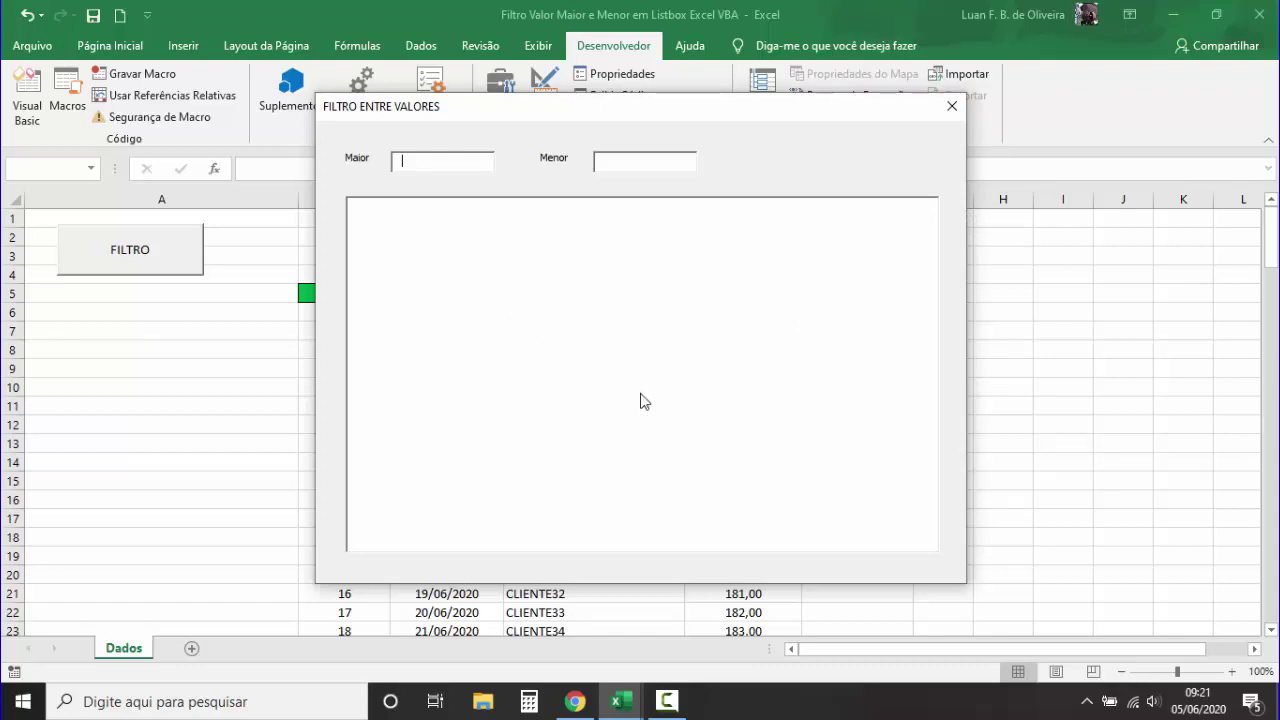
Step: Close the FILTRO ENTRE VALORES form and go back to the Visual Basic editor
left_click(951, 106)
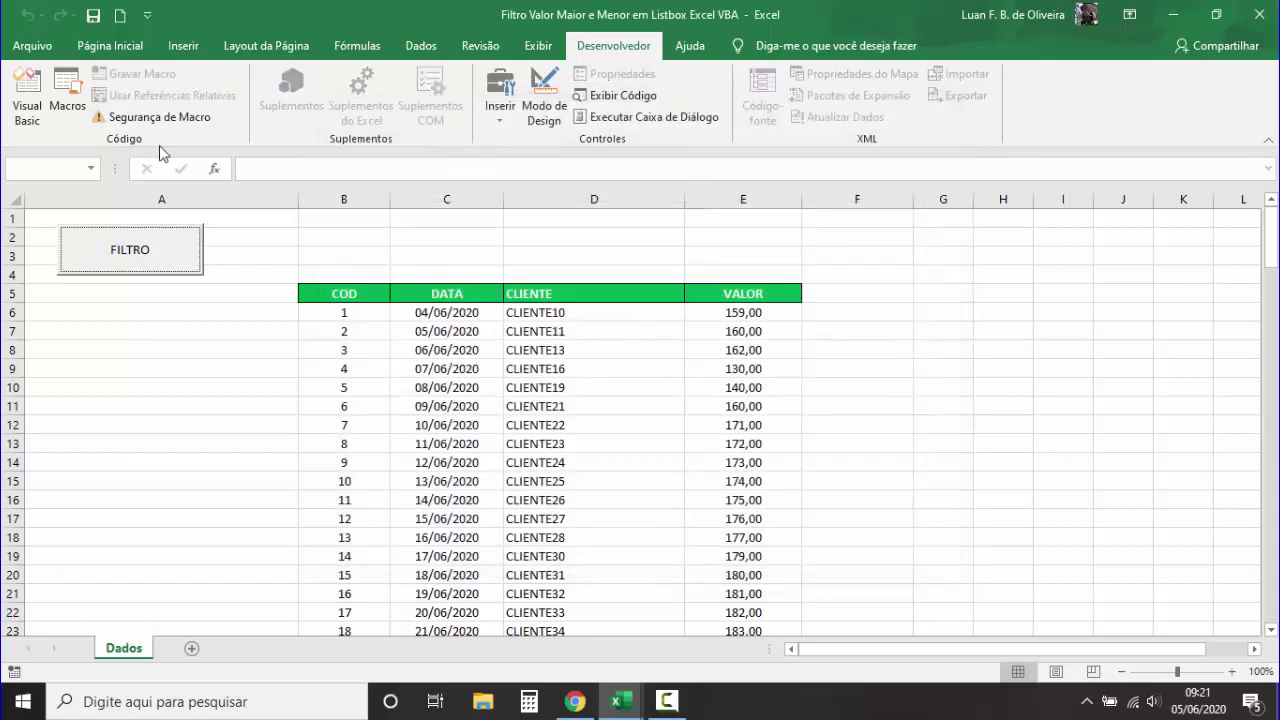
left_click(31, 111)
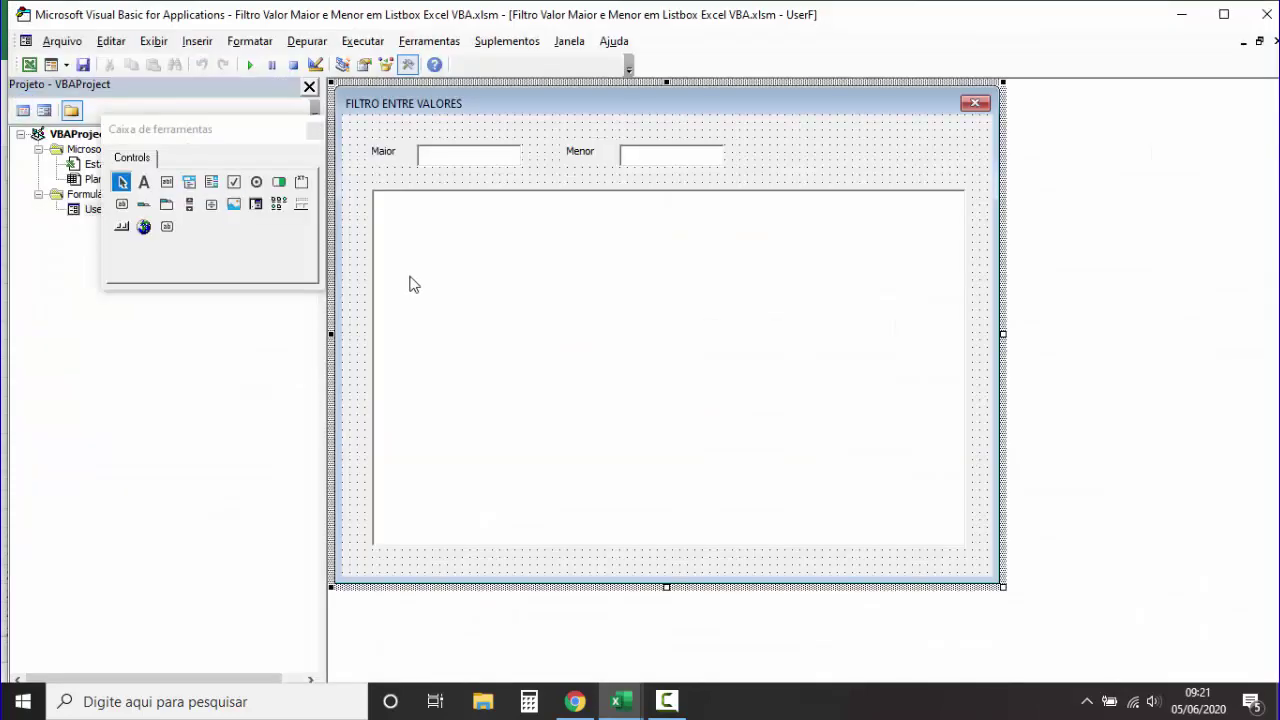
Step: Add a UserForm_Initialize procedure to UserForm1's code and delete the unused UserForm_Click procedure
double_click(809, 154)
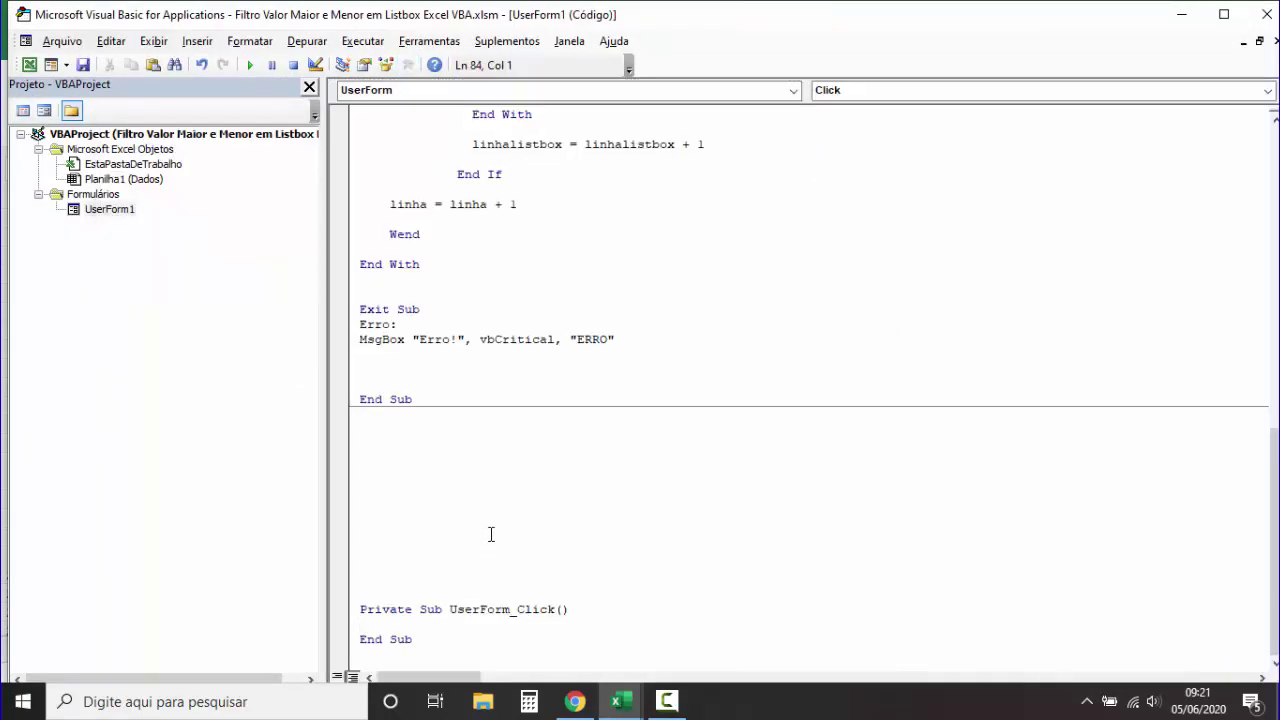
left_click(1267, 90)
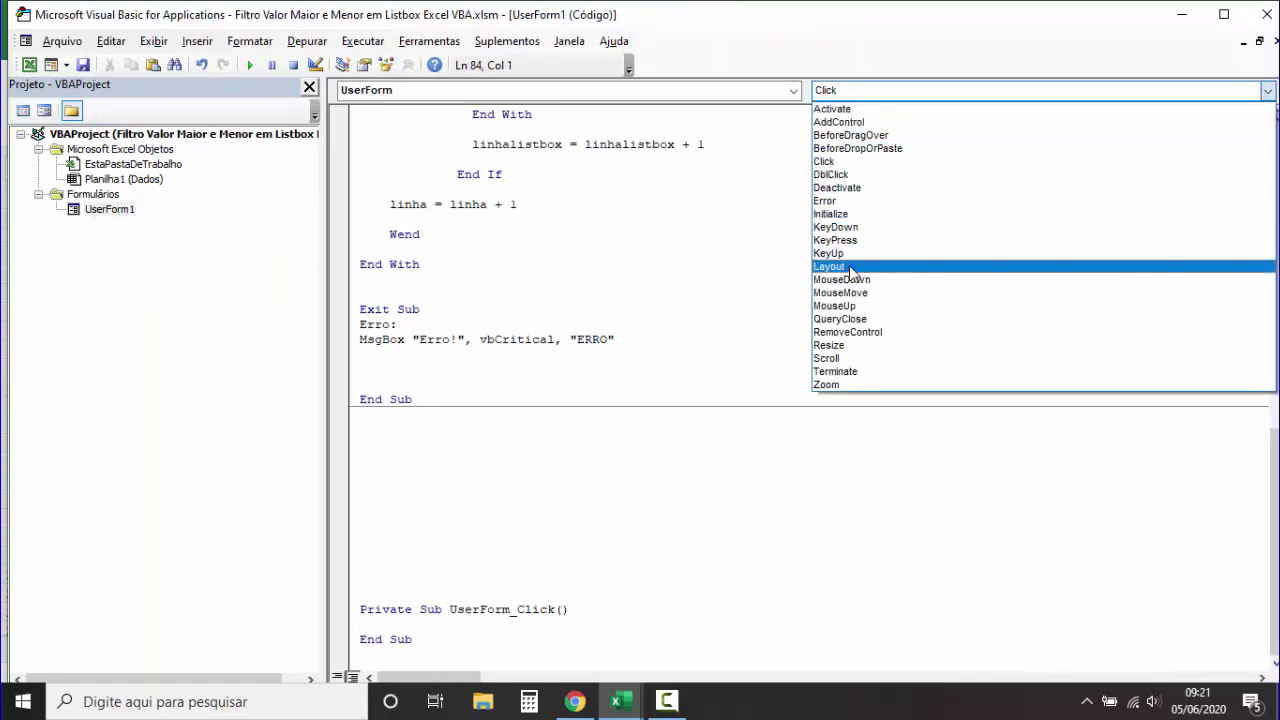
left_click(840, 214)
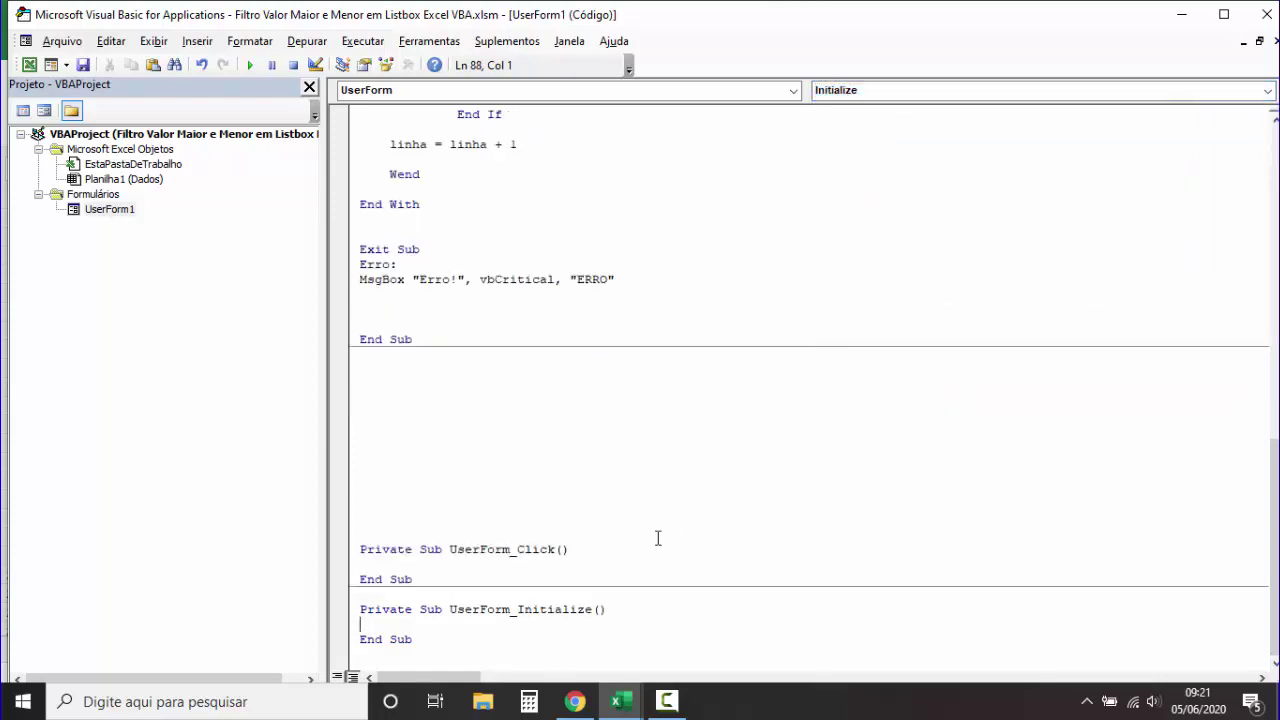
left_click(390, 654)
scroll(397, 654, "down", 1)
left_click(415, 651)
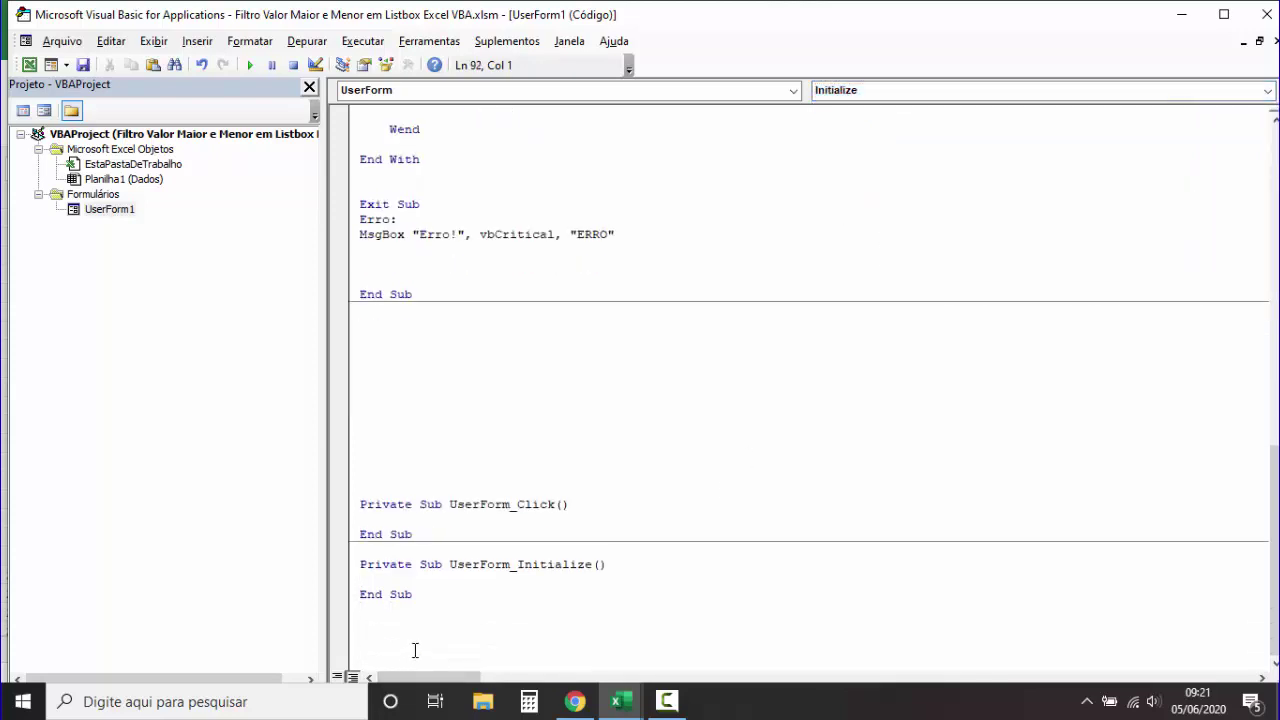
key("Return")
key("Return")
key("Return")
left_click_drag(415, 338, 380, 113)
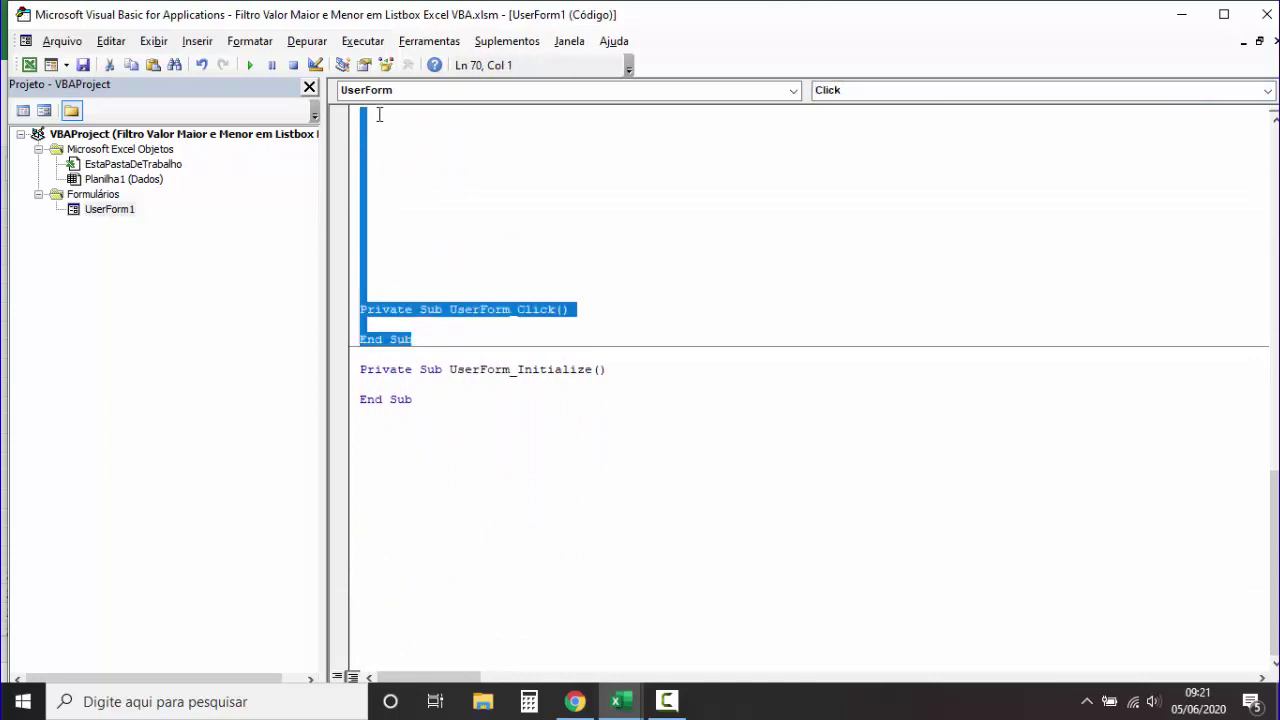
key("Delete")
scroll(604, 421, "up", 1)
key("Delete")
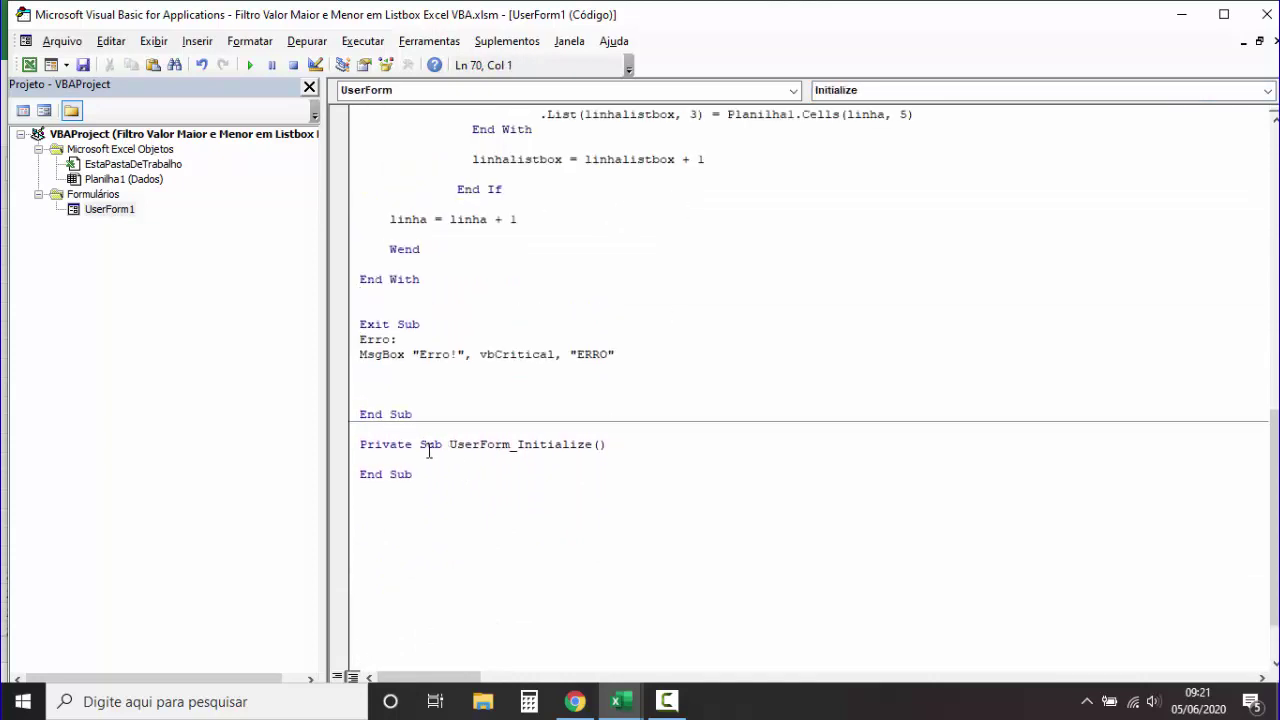
Step: Make UserForm_Initialize run the filter by adding a Call Filtro line
scroll(503, 451, "up", 3)
scroll(510, 452, "up", 4)
scroll(438, 212, "up", 2)
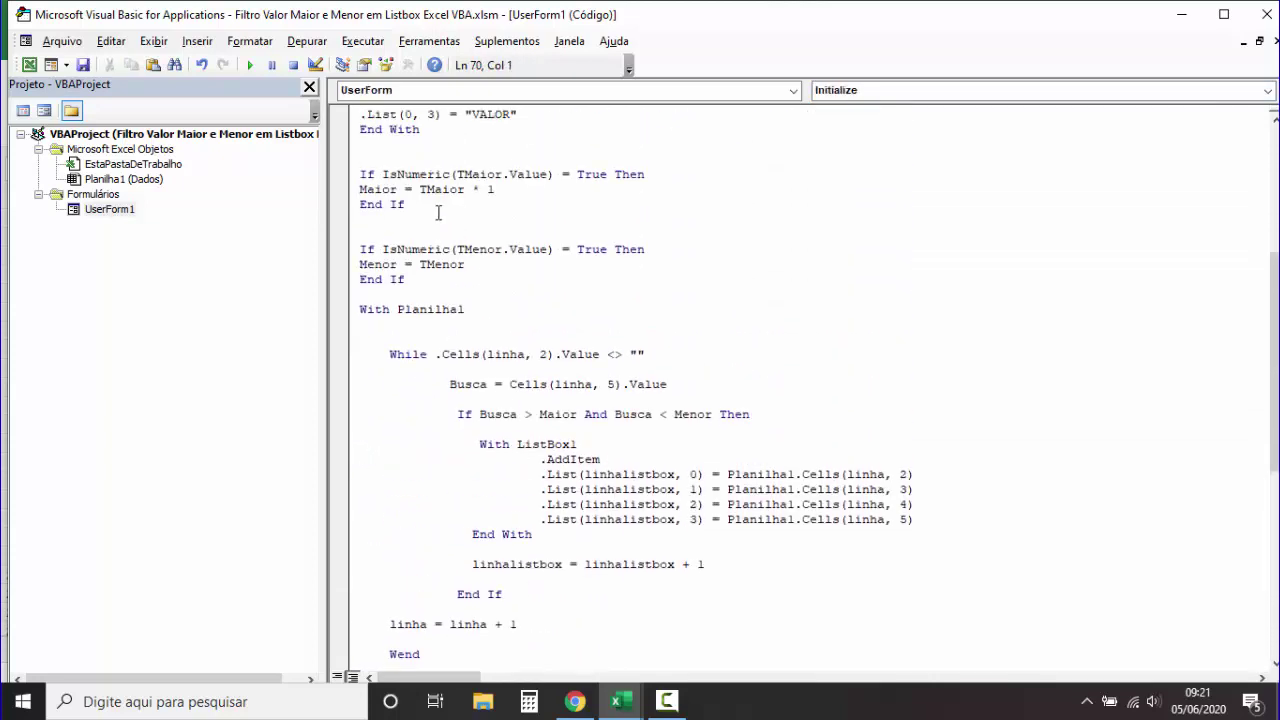
scroll(484, 239, "up", 3)
scroll(484, 239, "up", 3)
scroll(480, 235, "up", 1)
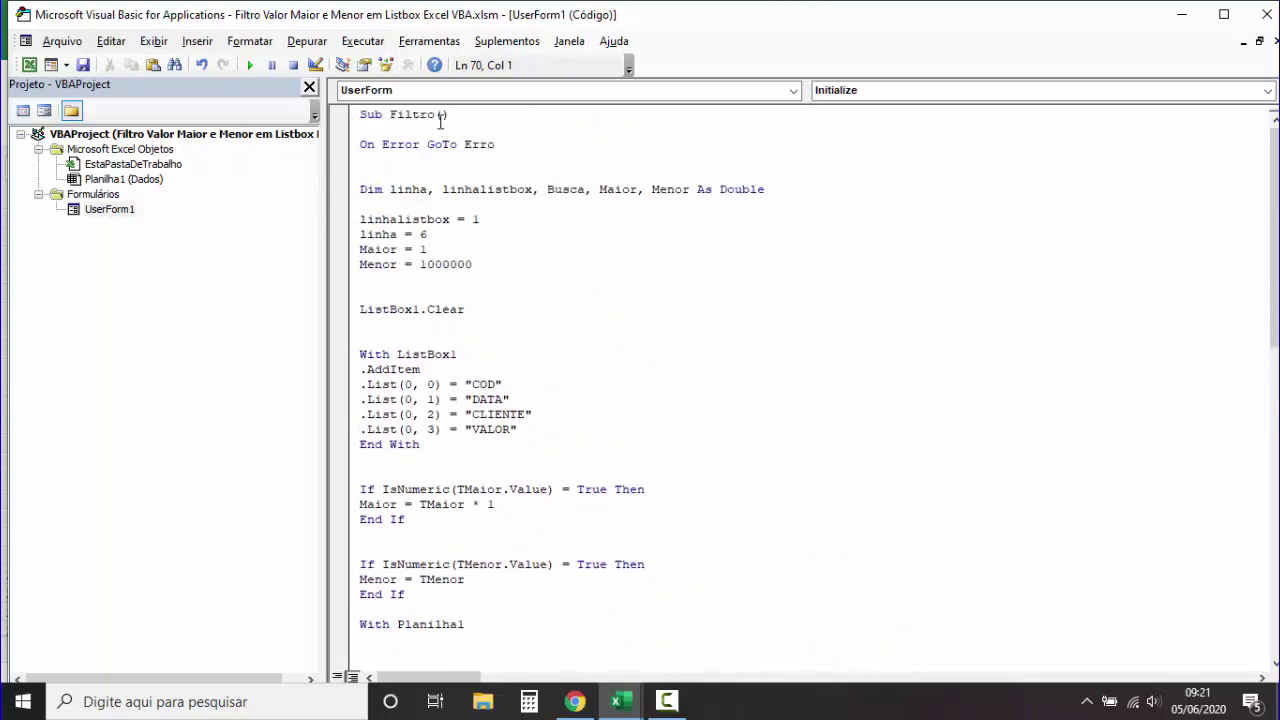
double_click(395, 114)
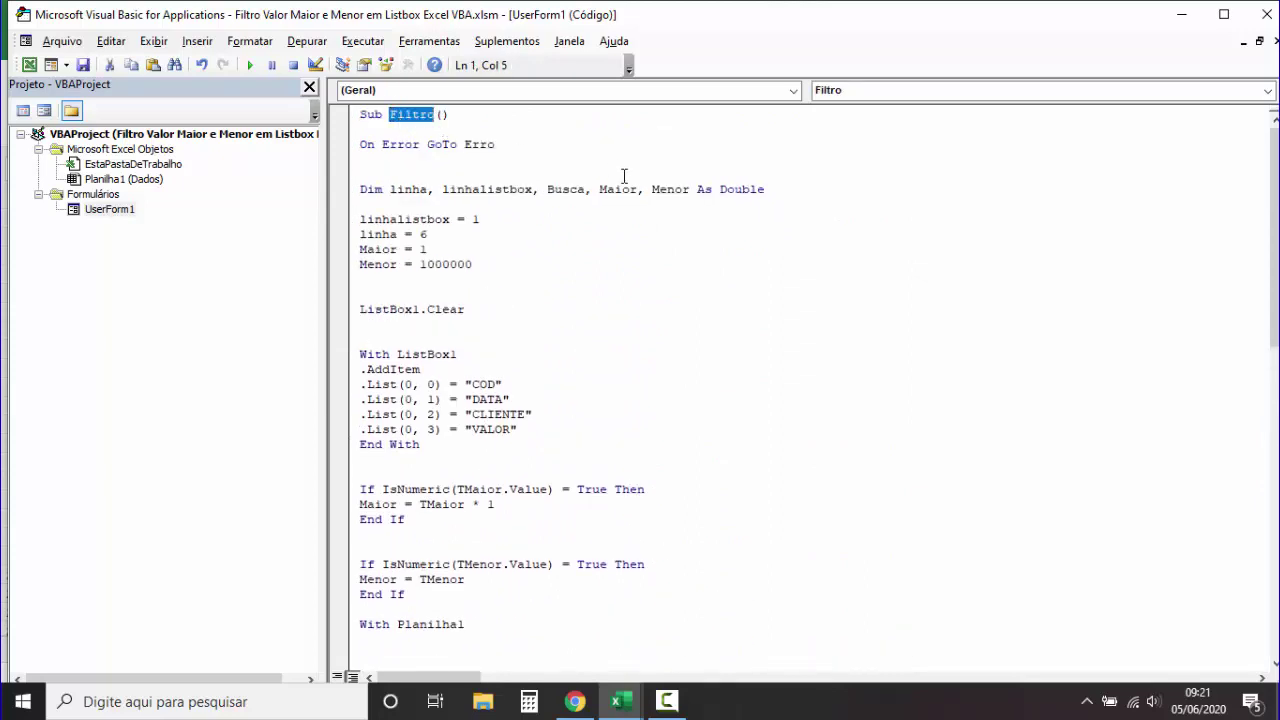
scroll(681, 362, "down", 7)
scroll(686, 366, "down", 10)
scroll(686, 366, "down", 1)
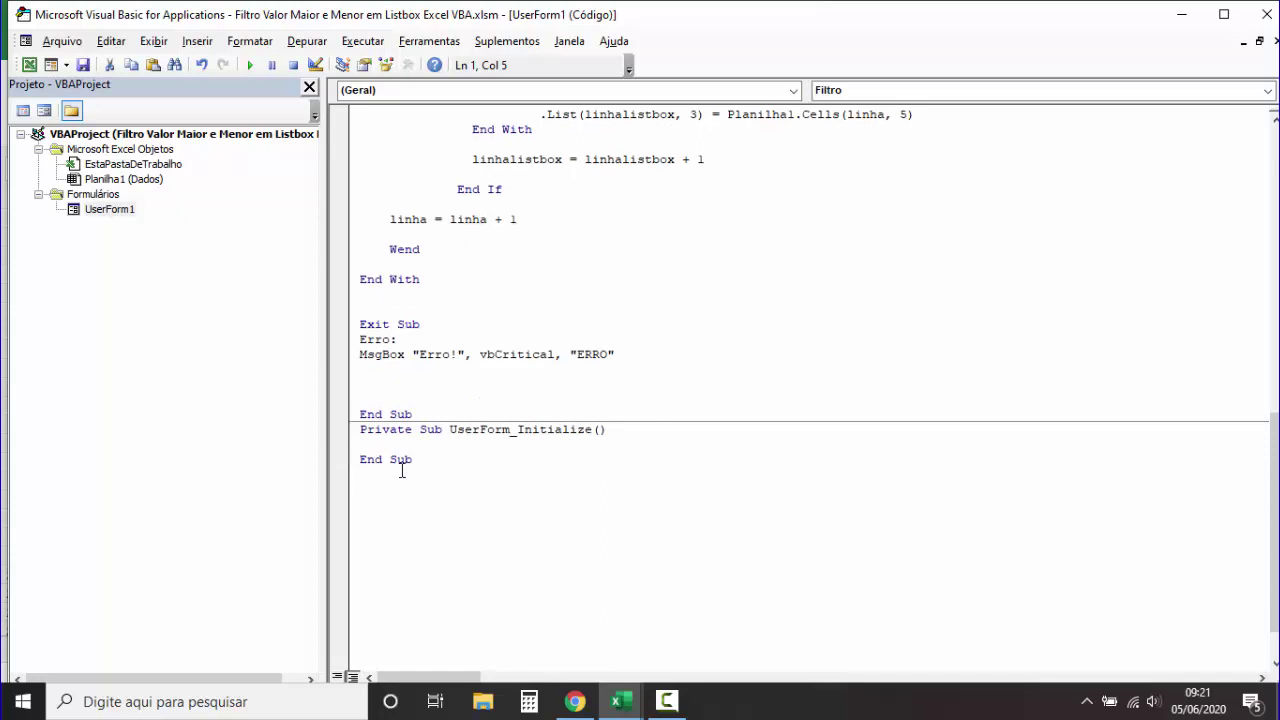
left_click(383, 445)
key("Return")
key("Return")
type("Call ")
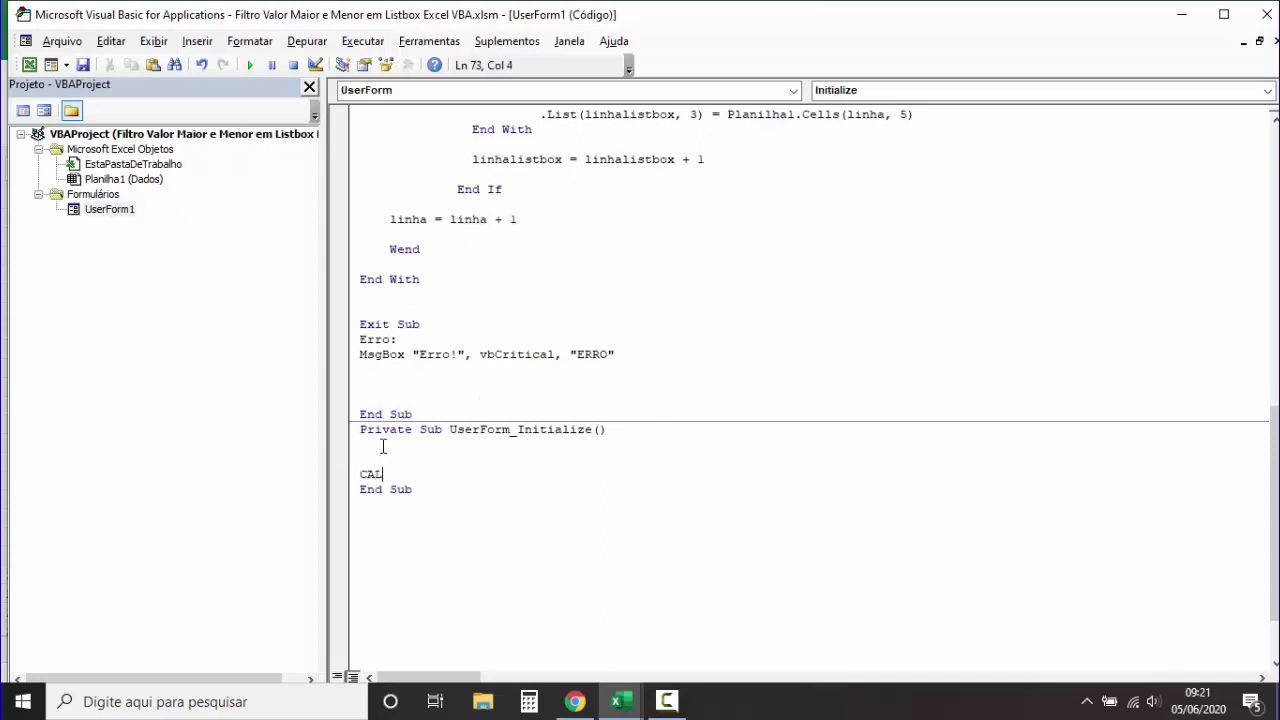
type("Filtro")
key("Return")
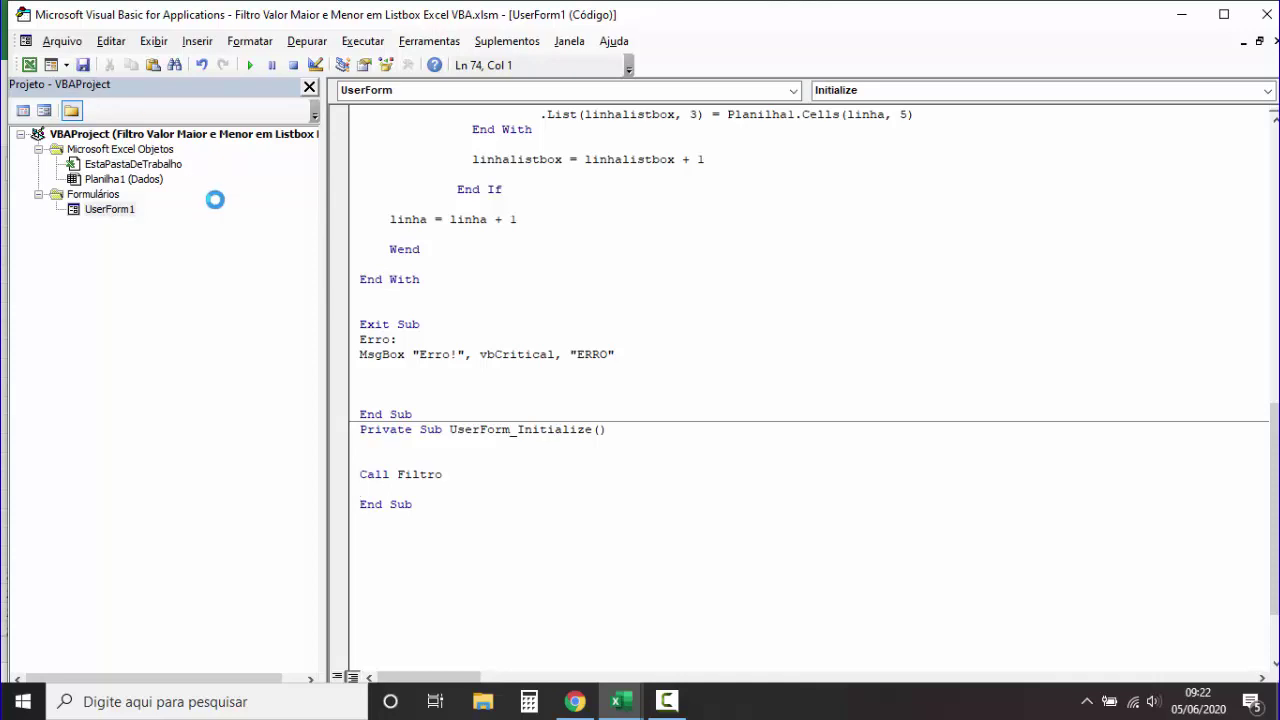
Step: Highlight the Maior = 1 and Menor = 1000000 defaults in Filtro, then return to UserForm1's design
scroll(549, 366, "up", 1)
scroll(549, 366, "up", 9)
scroll(551, 363, "up", 4)
scroll(597, 386, "up", 1)
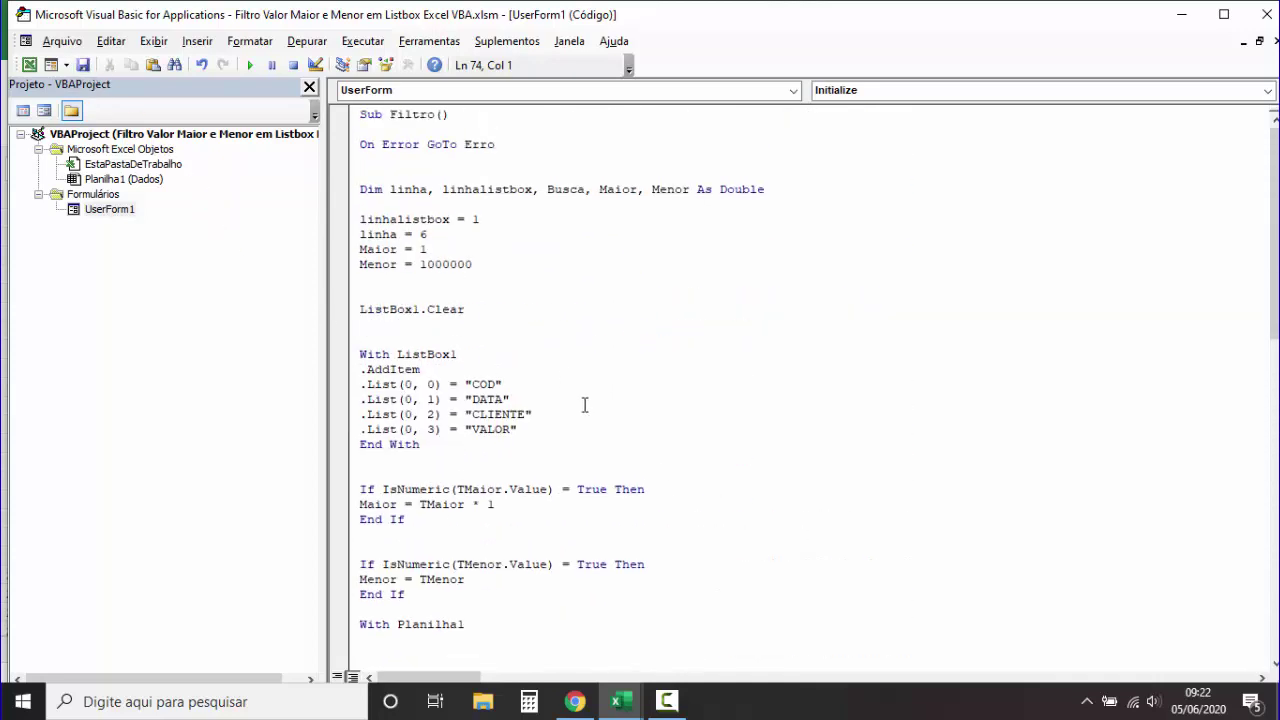
mouse_move(361, 249)
left_mouse_down()
mouse_move(487, 268)
mouse_move(352, 250)
left_mouse_up()
left_click(408, 281)
left_click(381, 282)
left_click_drag(488, 266, 353, 255)
left_click(391, 290)
left_click_drag(477, 265, 350, 268)
double_click(110, 211)
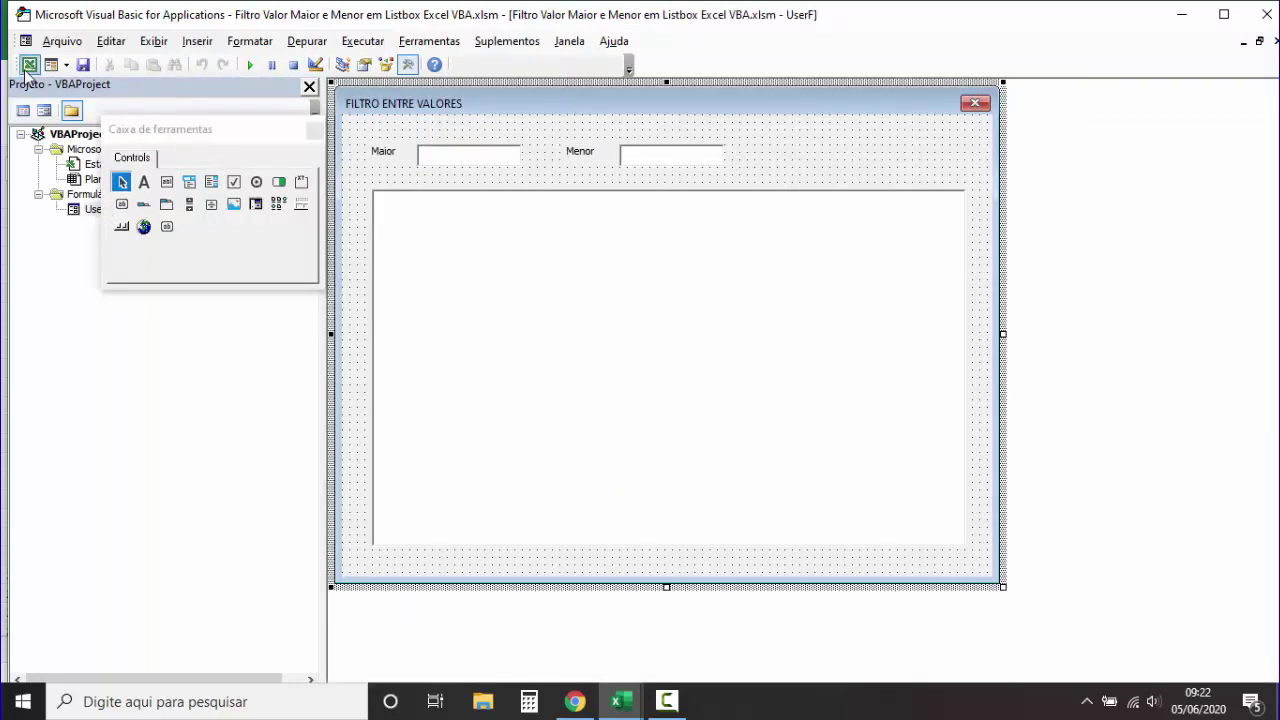
Step: Test the FILTRO ENTRE VALORES form in Excel, scroll its full list, then close it and return to VBA
left_click(30, 66)
left_click(137, 262)
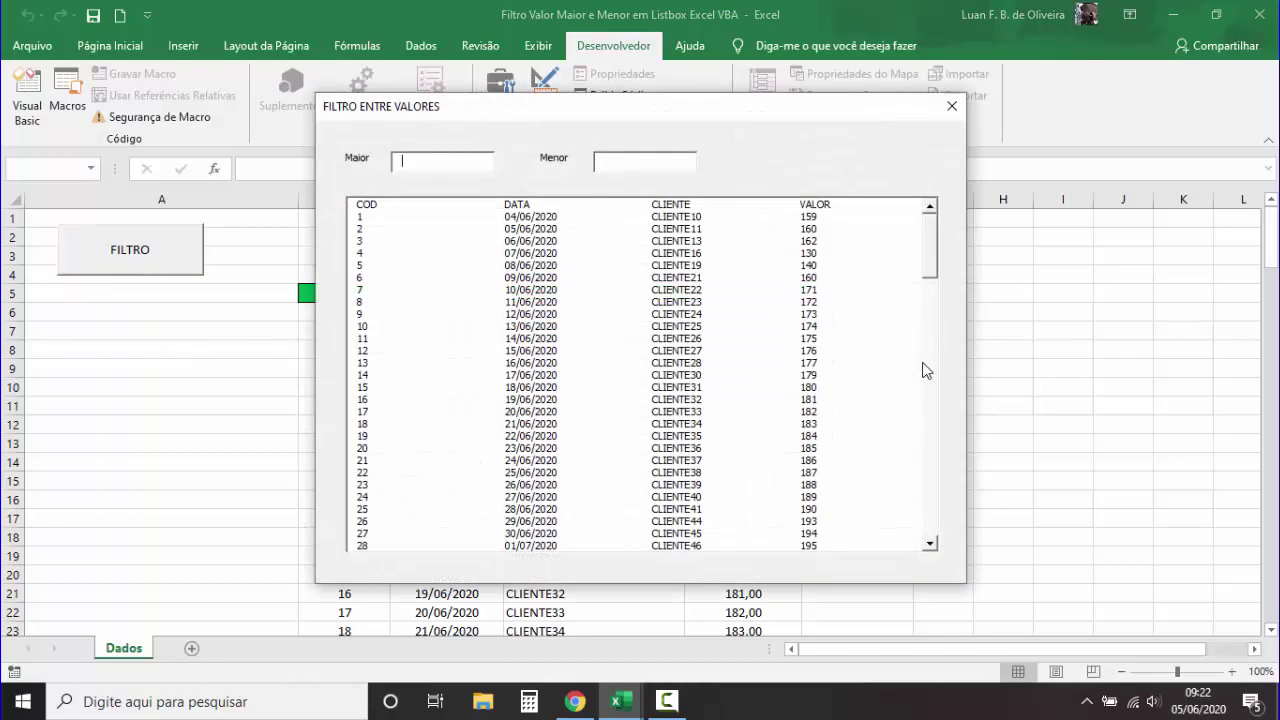
left_click_drag(929, 250, 930, 545)
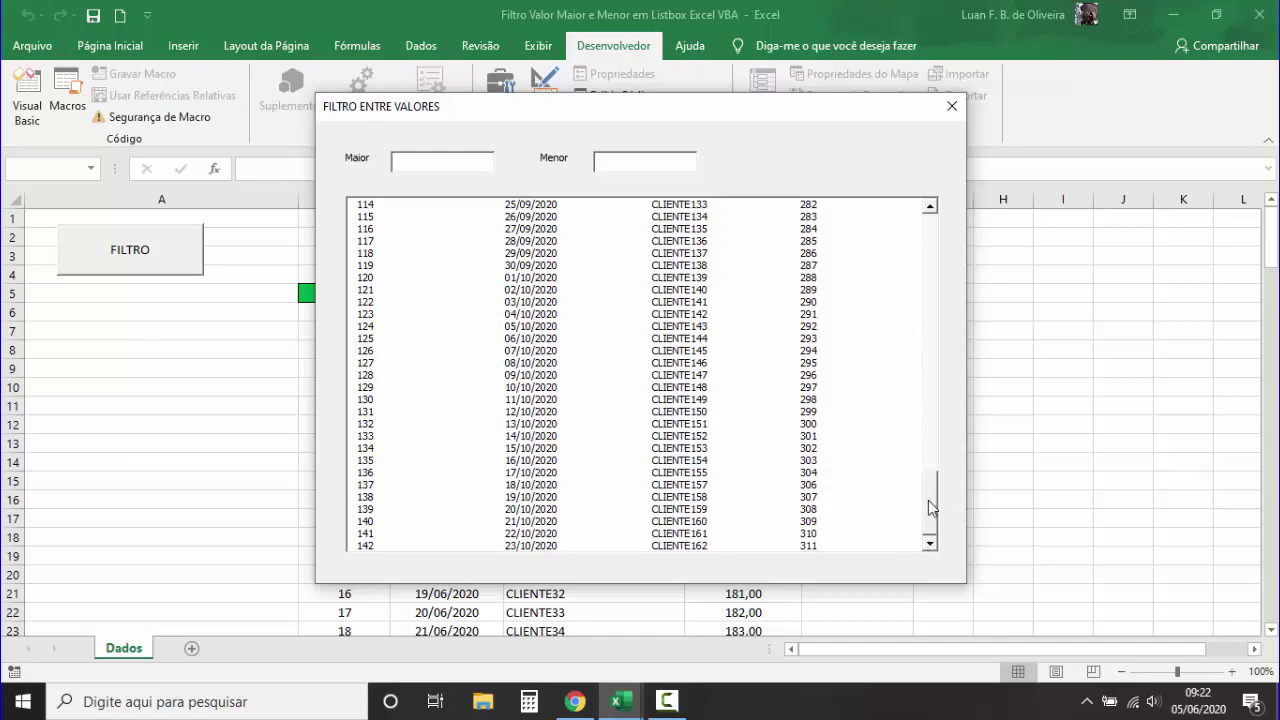
left_click_drag(930, 505, 936, 230)
left_click(849, 206)
type("200")
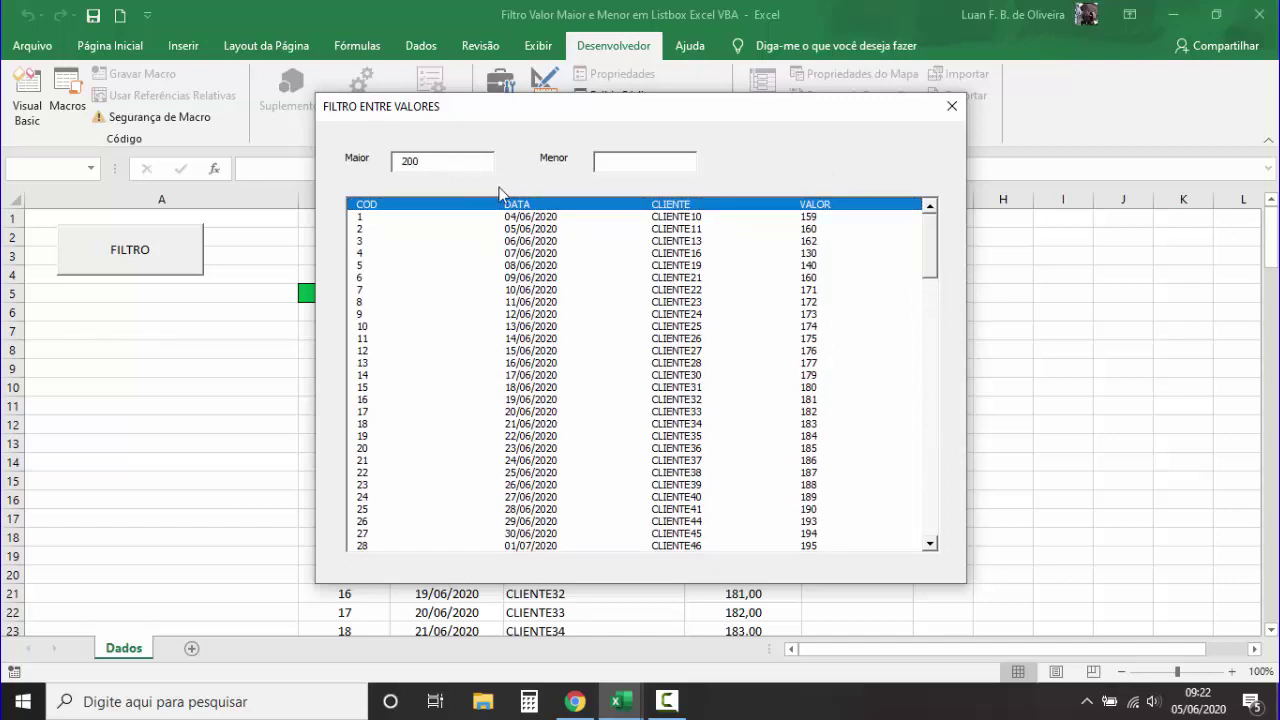
left_click(952, 106)
left_click(30, 100)
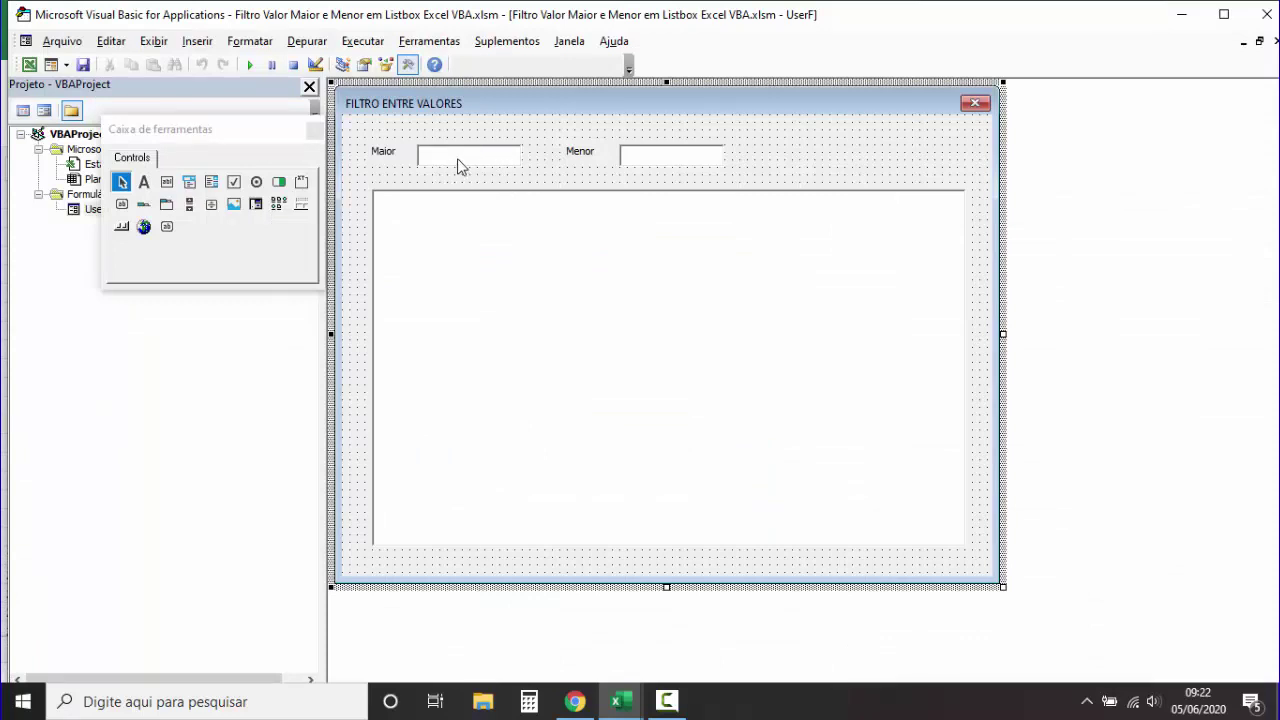
Step: Copy the Call Filtro line and add a TMaior_Change procedure that calls Filtro
key("F7")
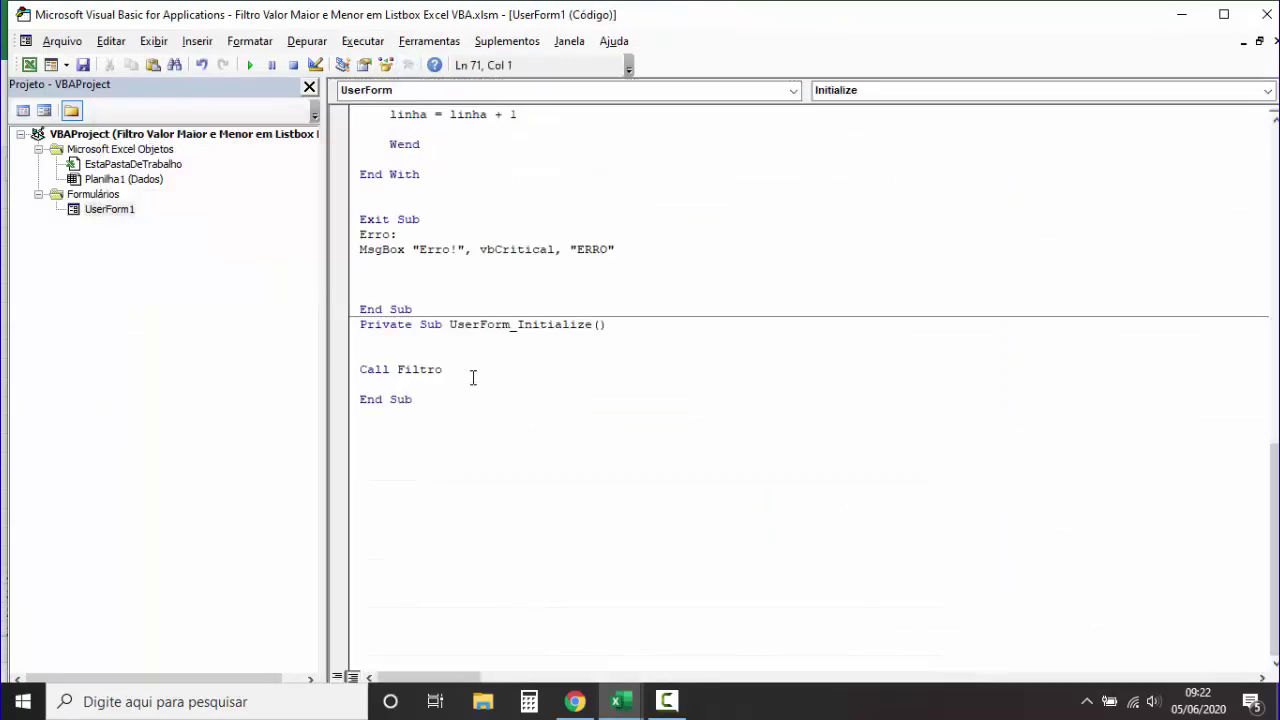
left_click_drag(473, 378, 315, 376)
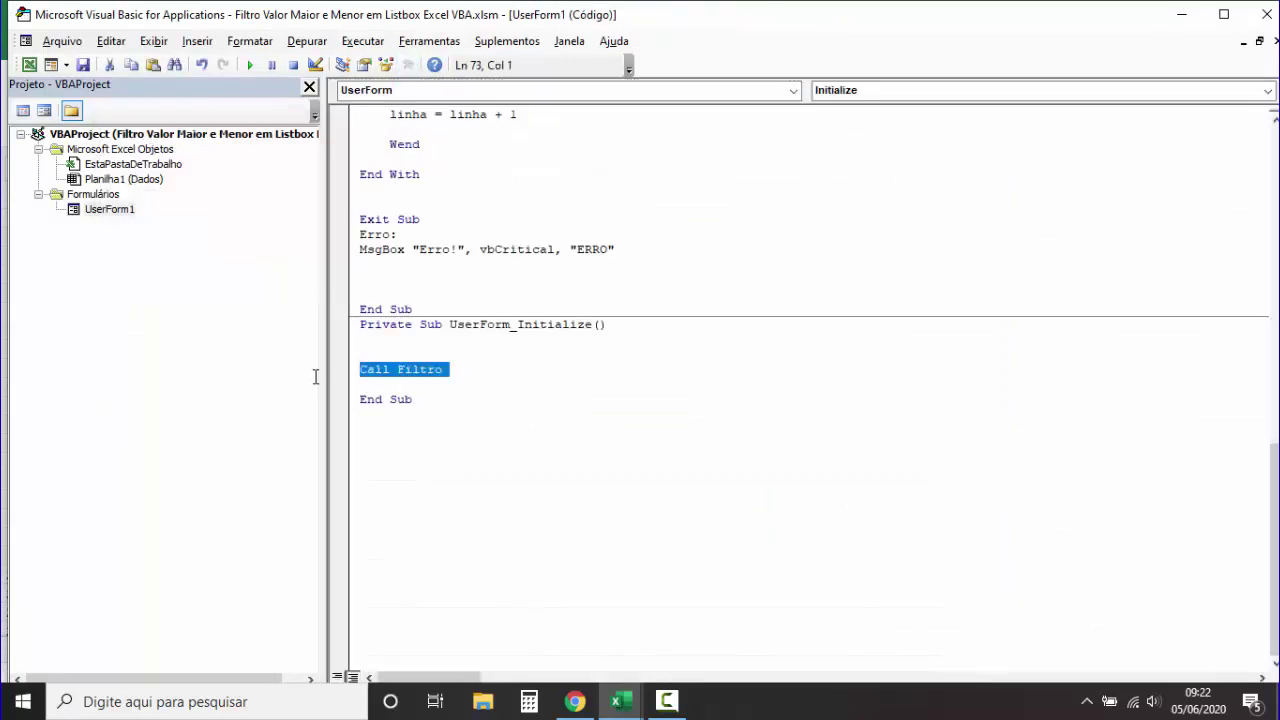
double_click(110, 209)
left_click(468, 163)
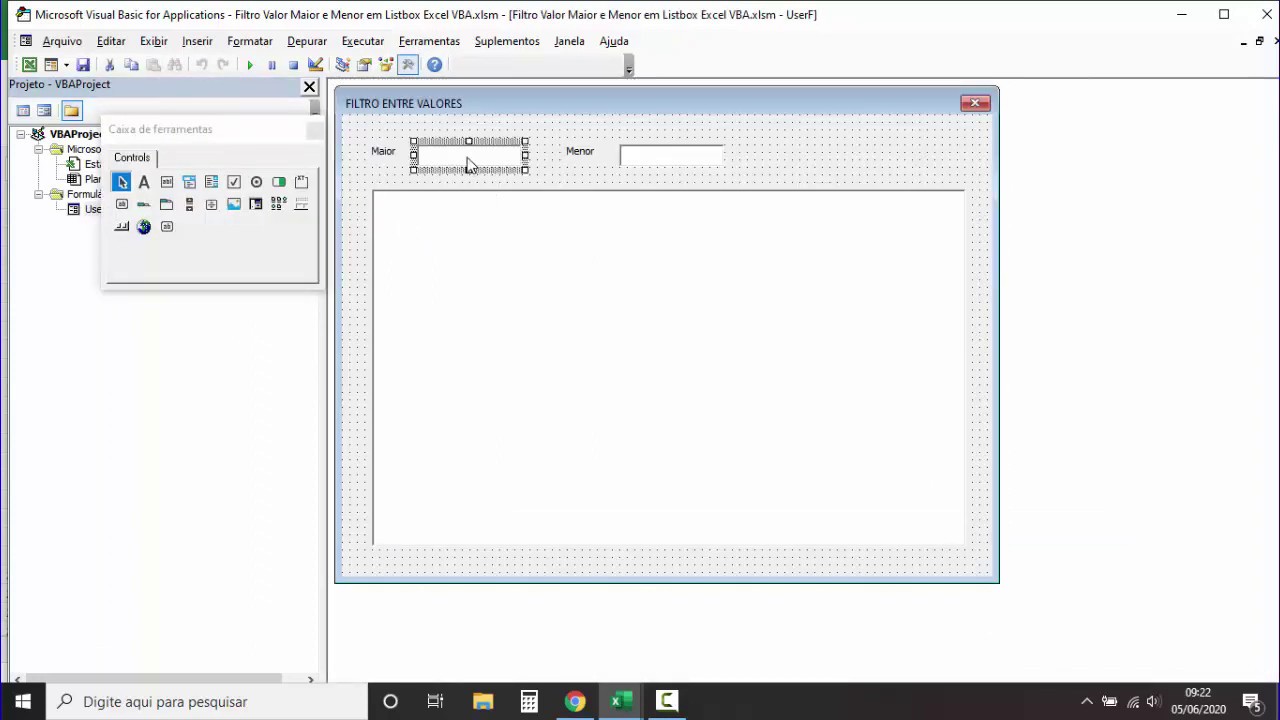
double_click(468, 163)
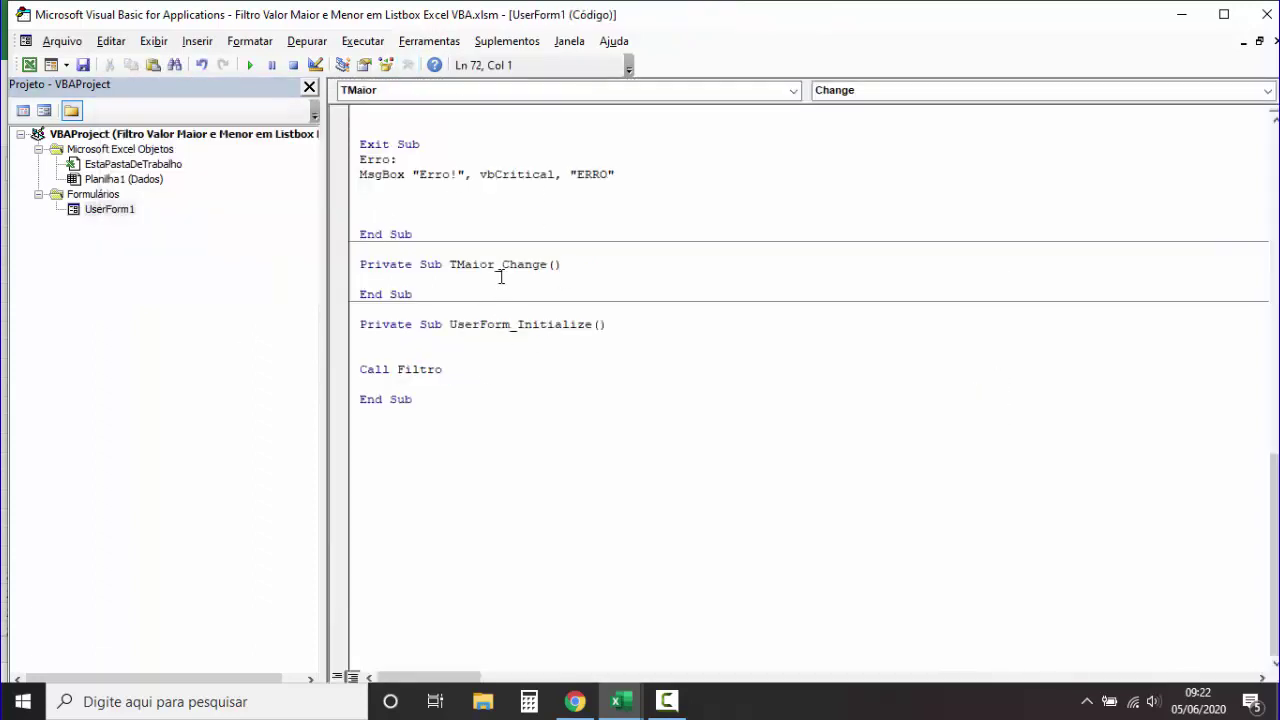
type("Call Filtro")
key("Return")
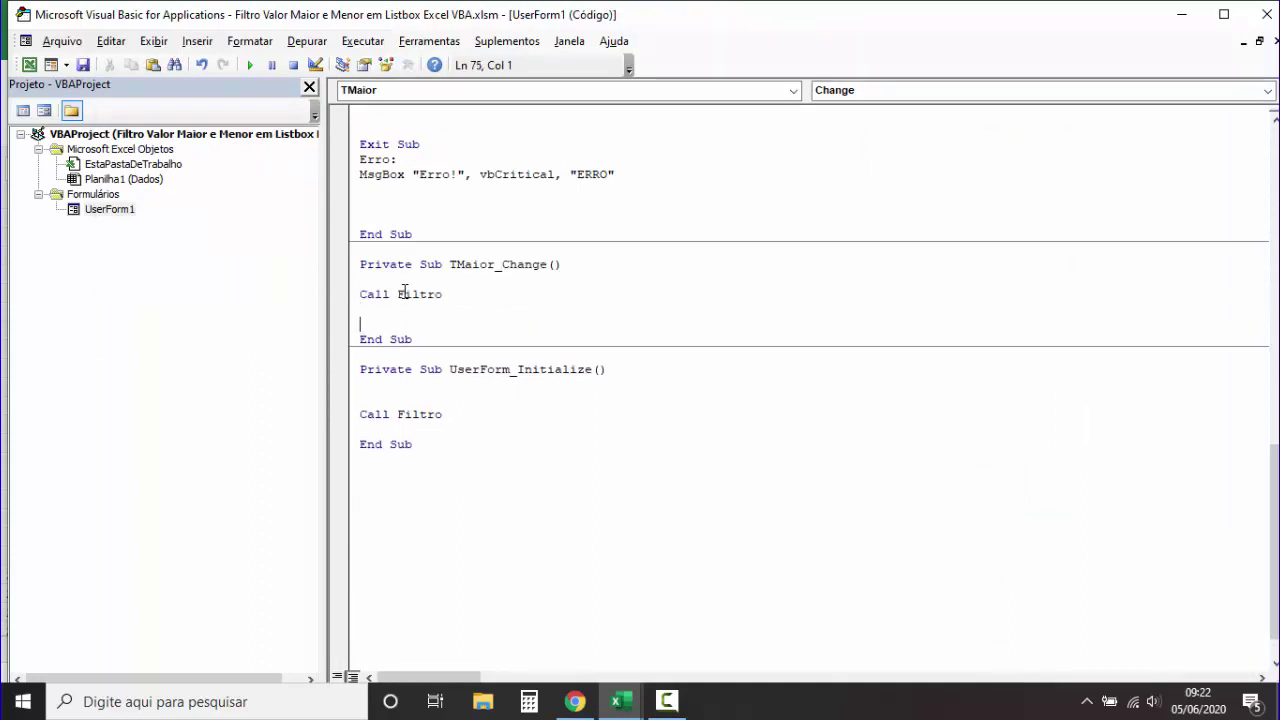
Step: Add a TMenor_Change procedure calling Filtro, save the workbook, and return to Excel
double_click(110, 209)
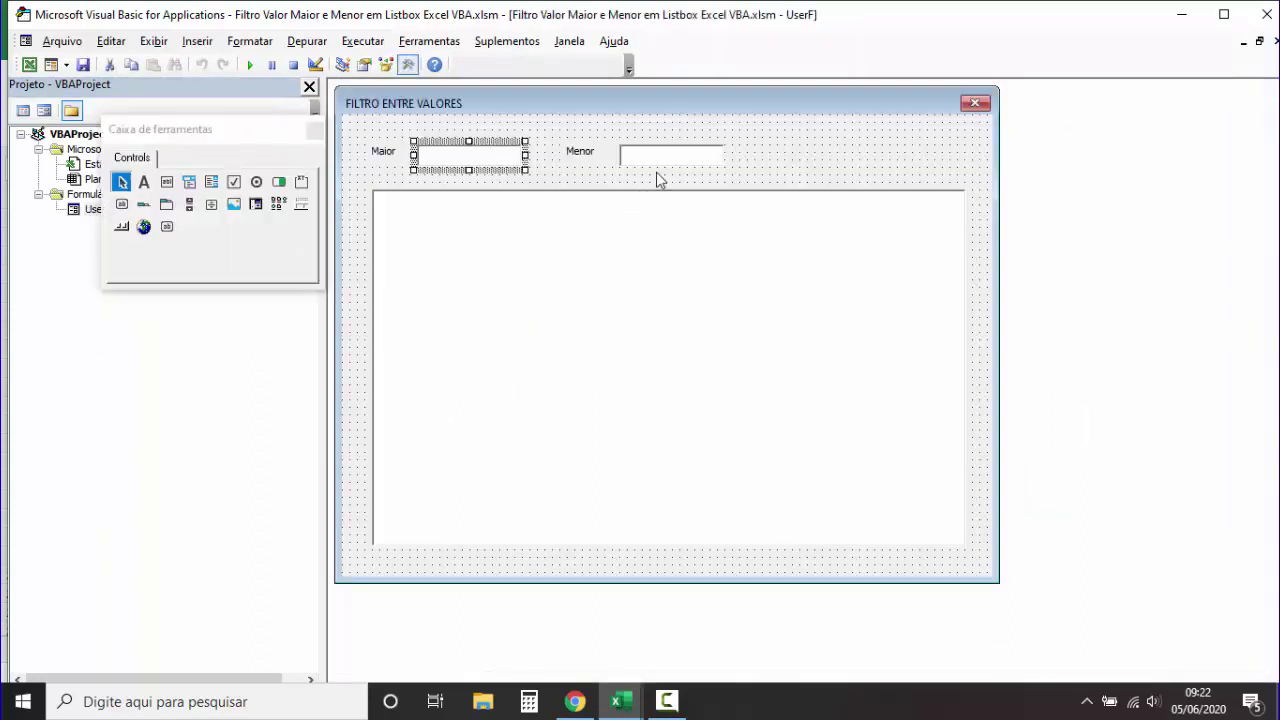
left_click(662, 168)
double_click(662, 168)
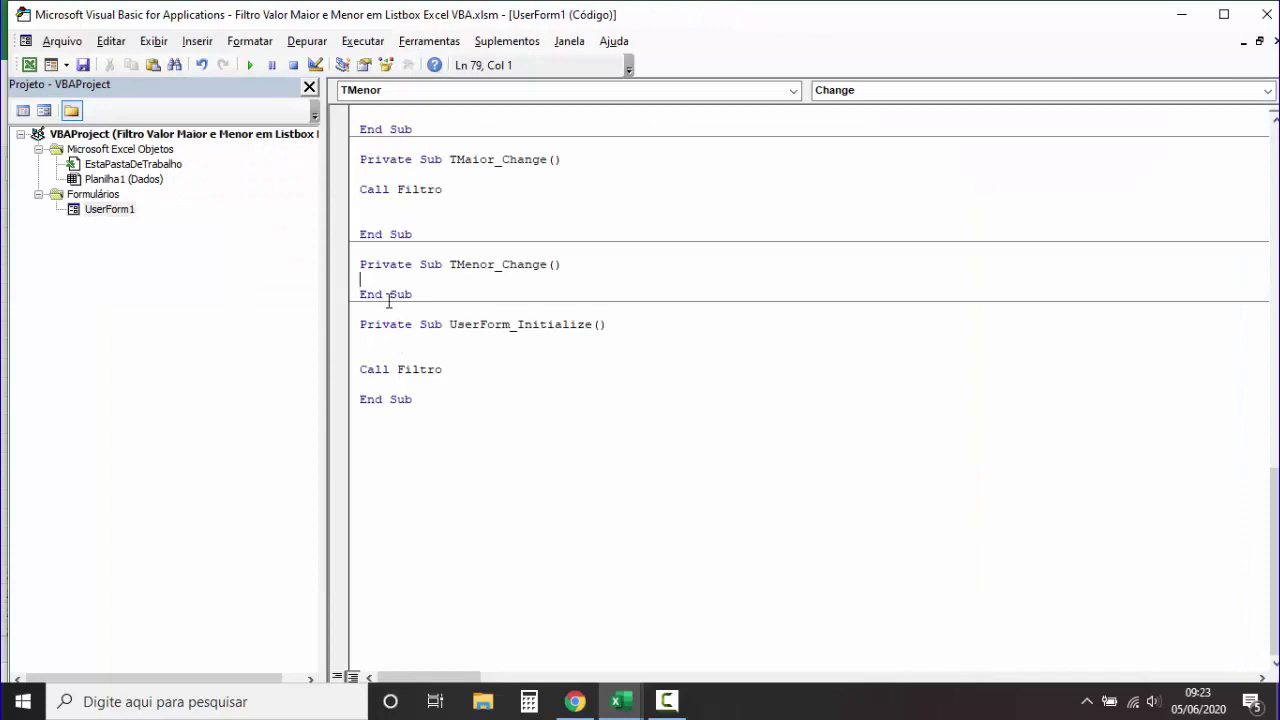
type("Call Filtro")
key("Return")
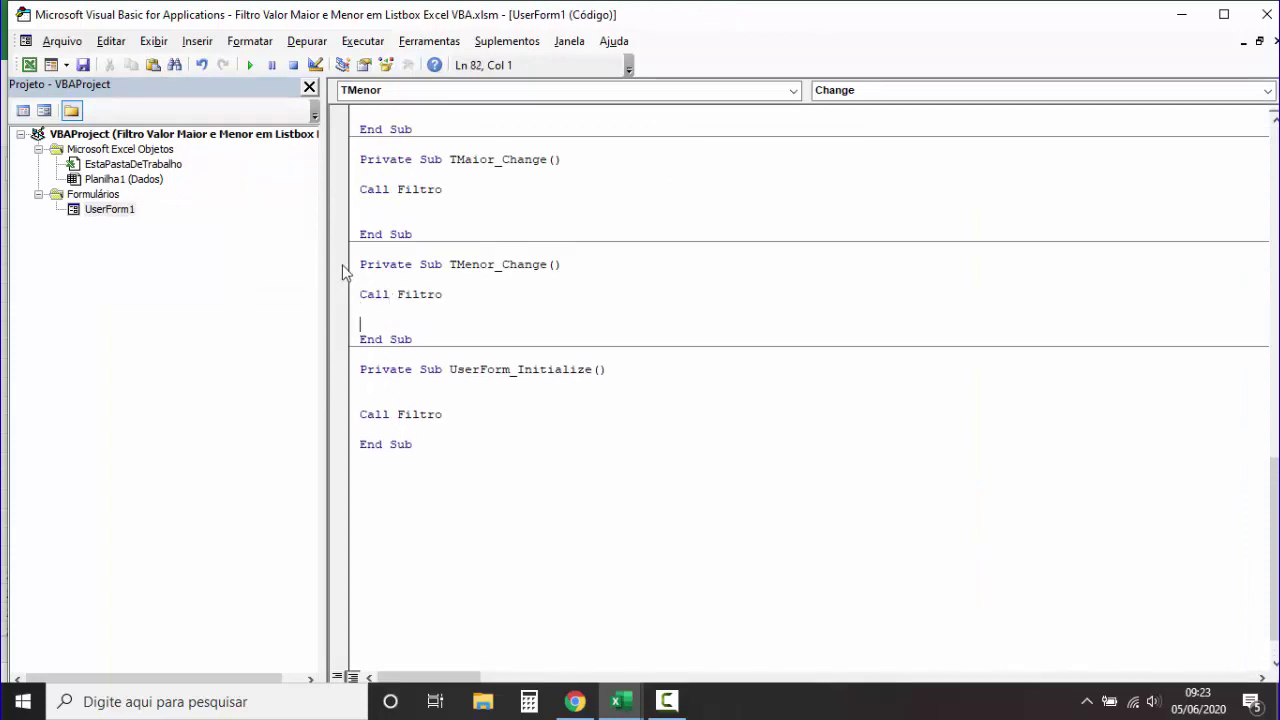
left_click(83, 65)
left_click(29, 65)
Step: Run the filter form with Maior 200 and Menor 210, narrowing the list to values 201–209
left_click(118, 265)
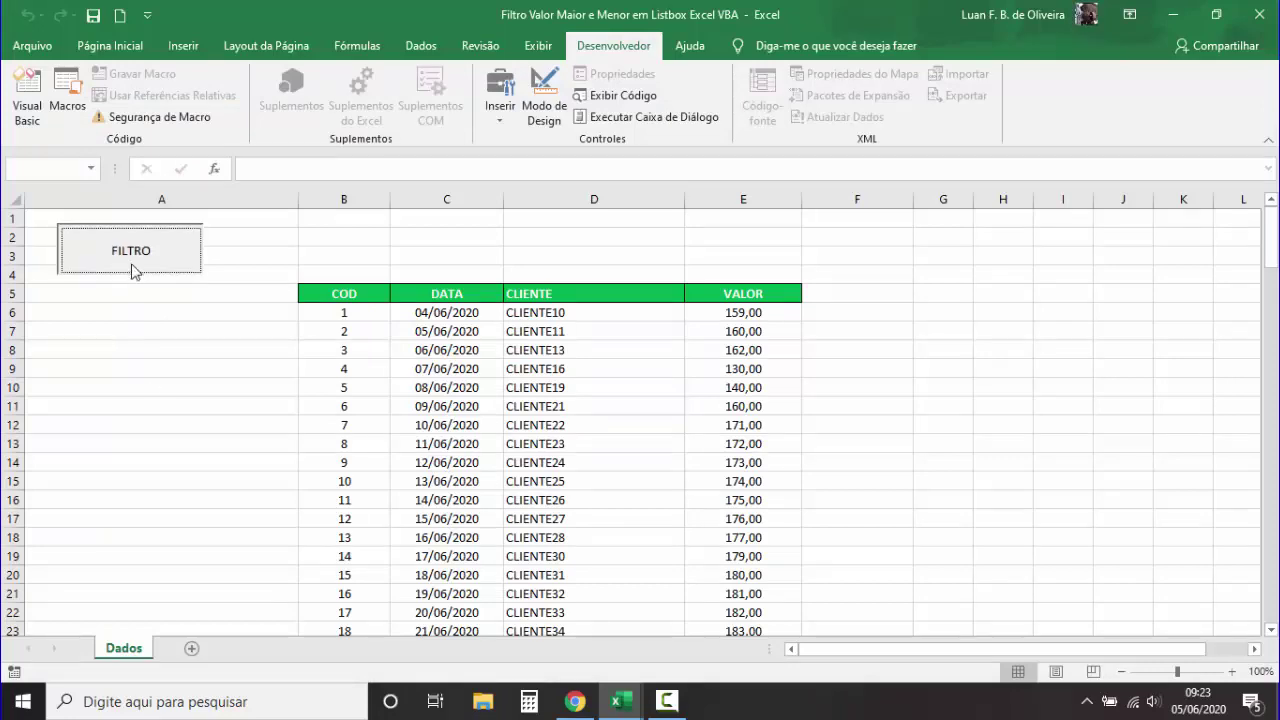
type("2")
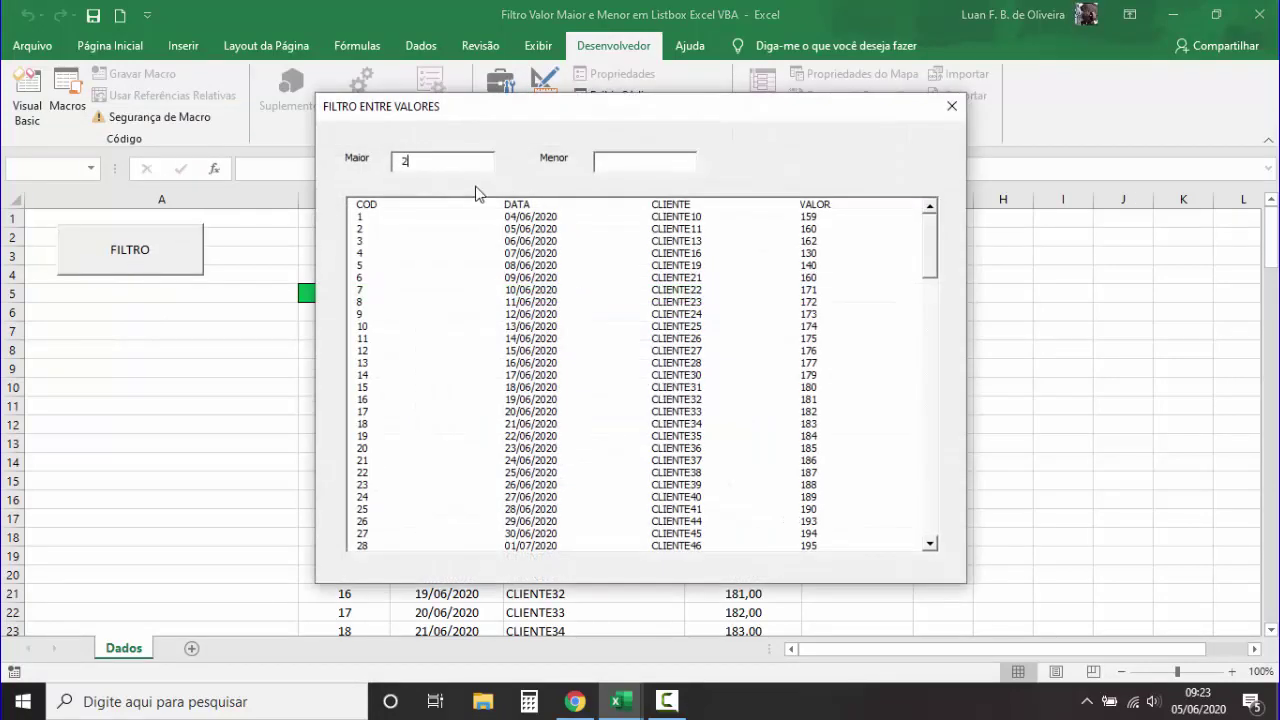
type("00")
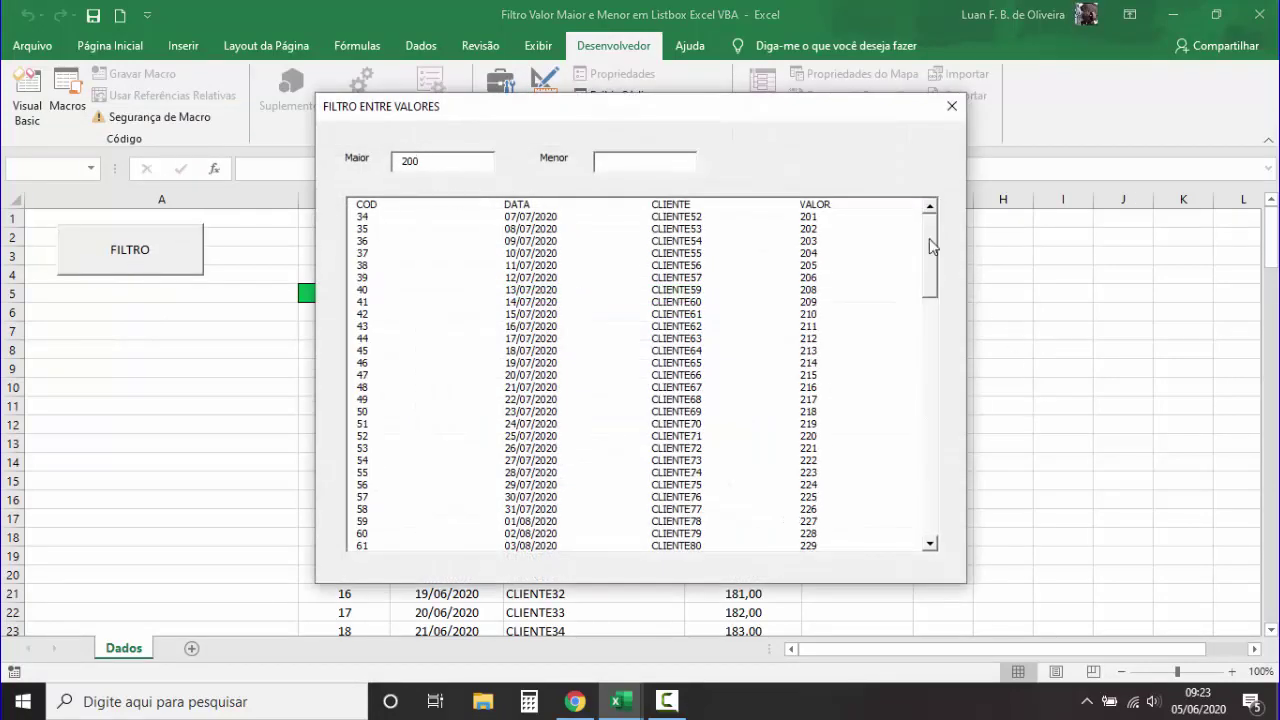
mouse_move(931, 245)
left_mouse_down()
mouse_move(921, 525)
mouse_move(951, 217)
left_mouse_up()
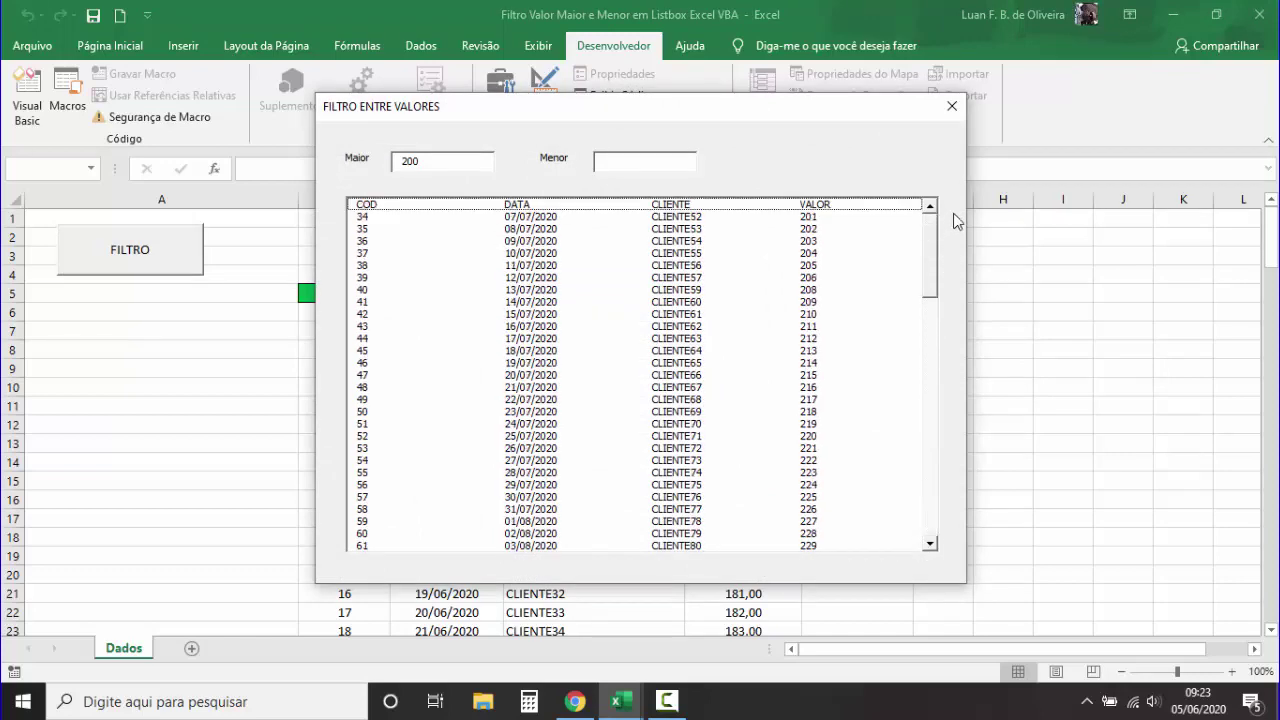
left_click(628, 165)
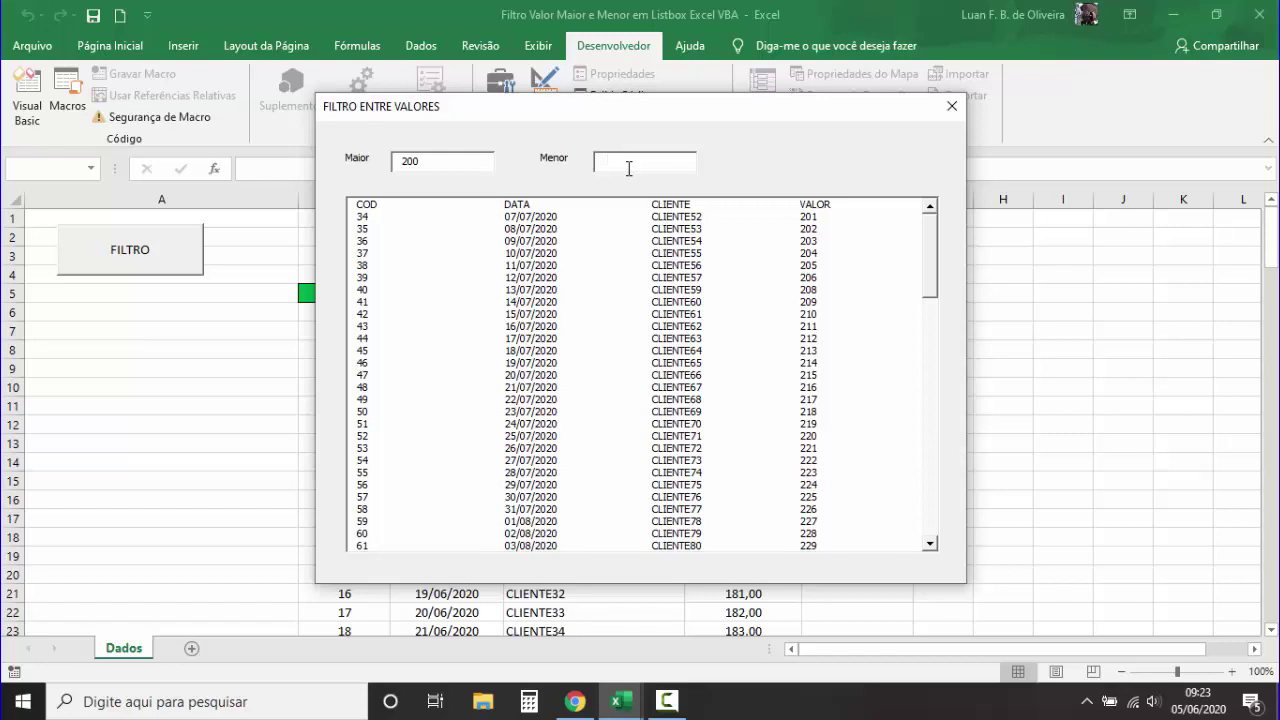
type("21")
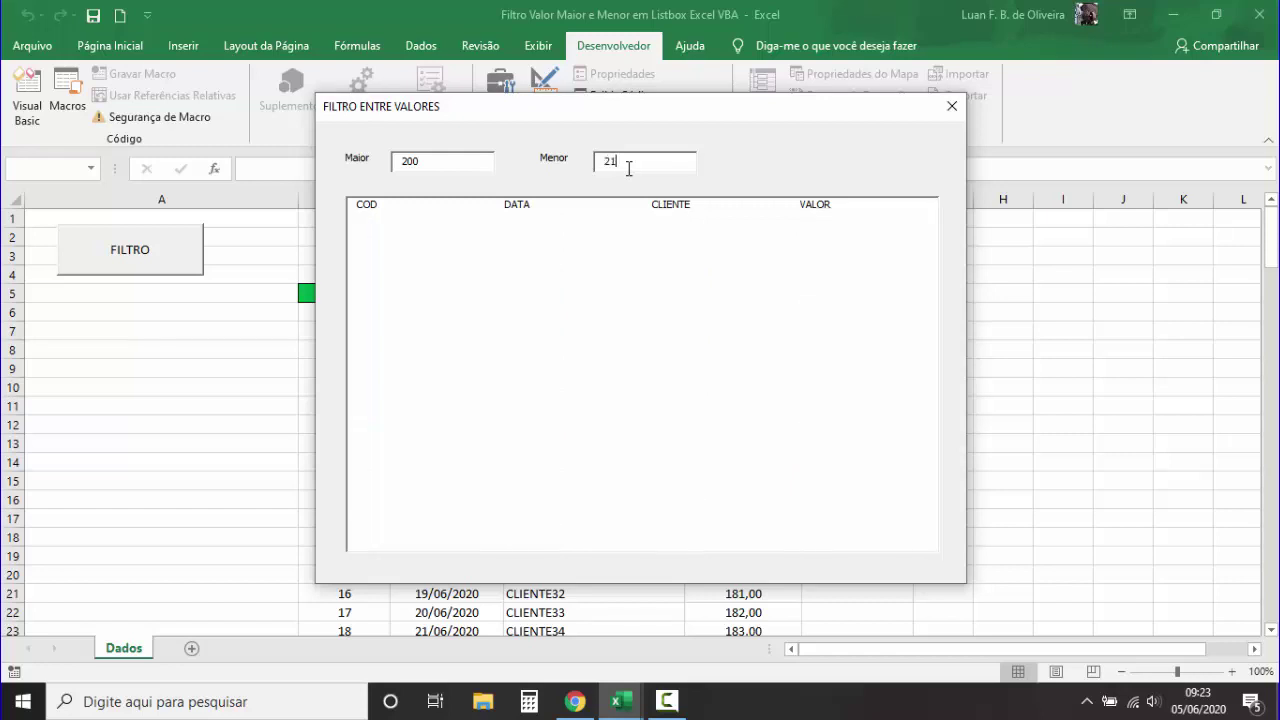
type("0")
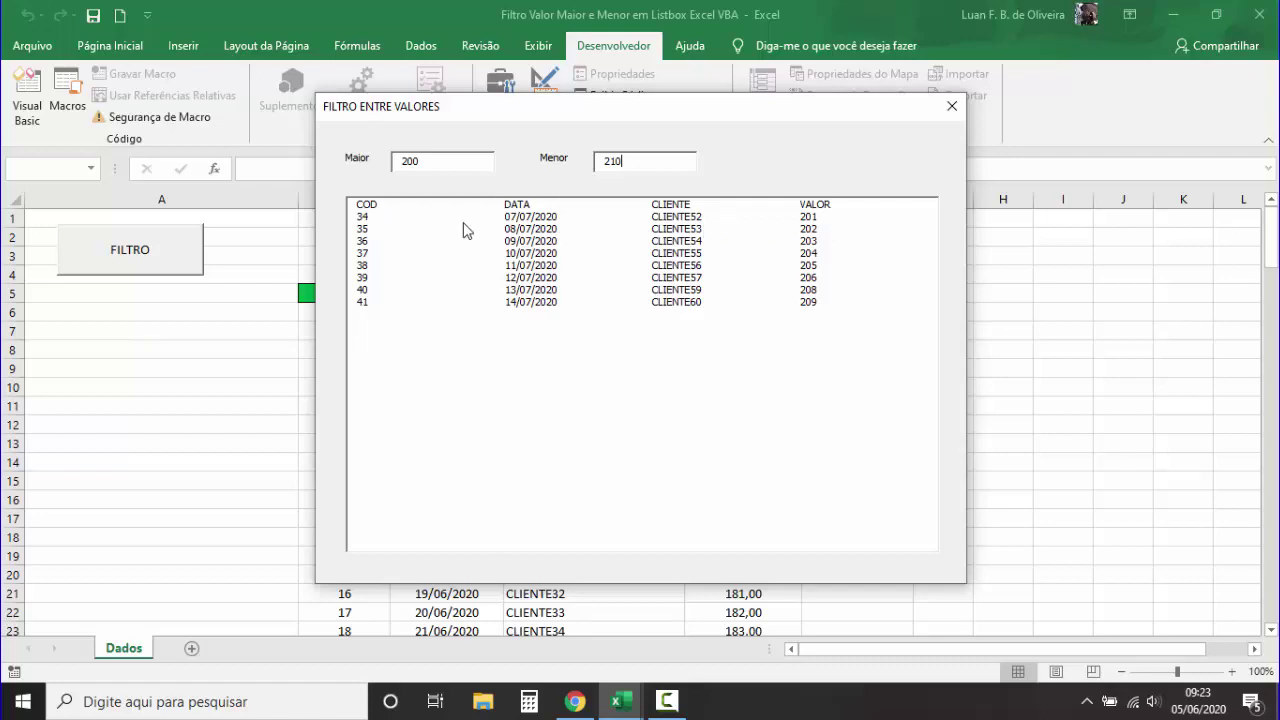
Step: Close the form and reopen UserForm1's code in the VBA editor
left_click(948, 107)
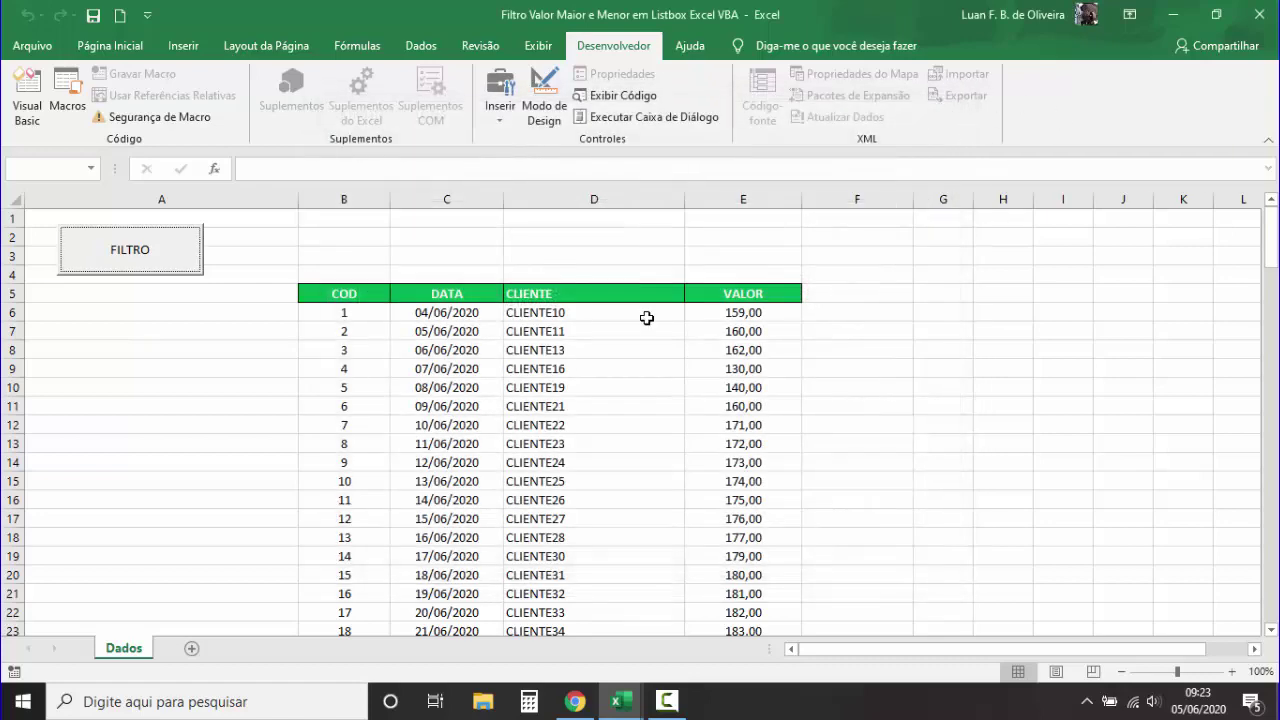
left_click(30, 112)
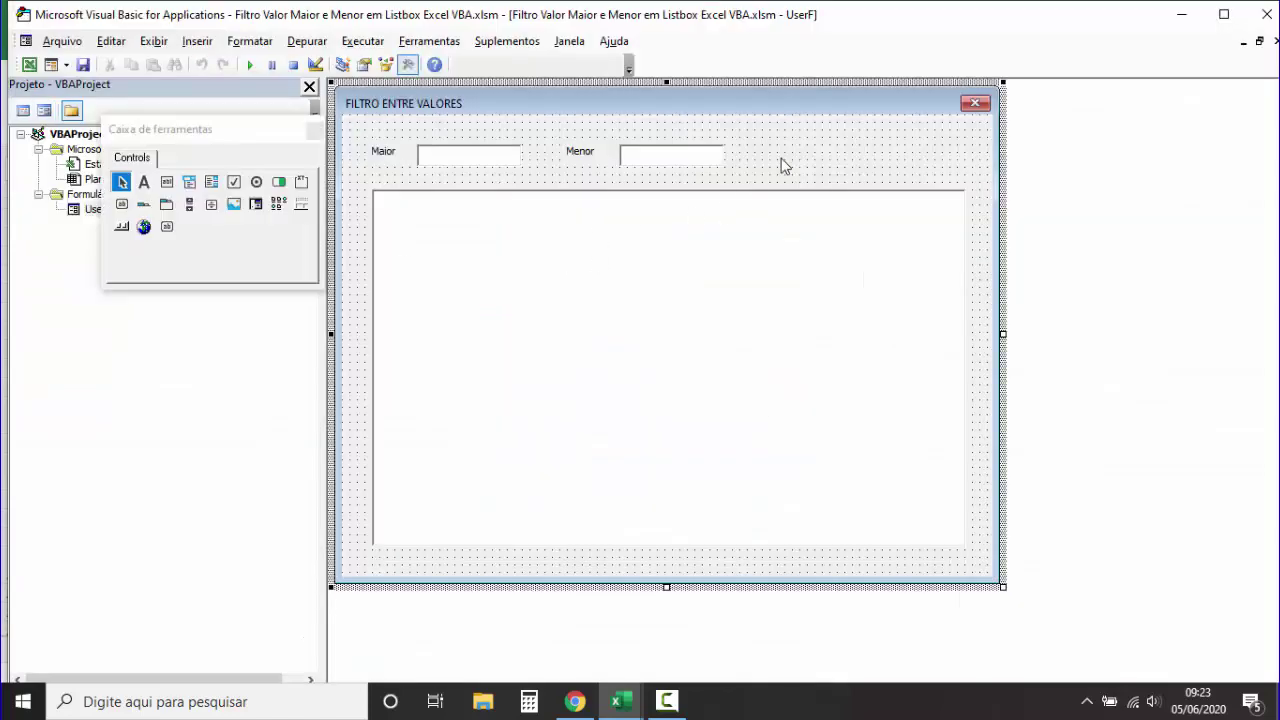
key("F7")
scroll(700, 246, "up", 5)
Step: Insert a new line after the header setup in Filtro and paste ListBox1 onto it
scroll(530, 352, "up", 9)
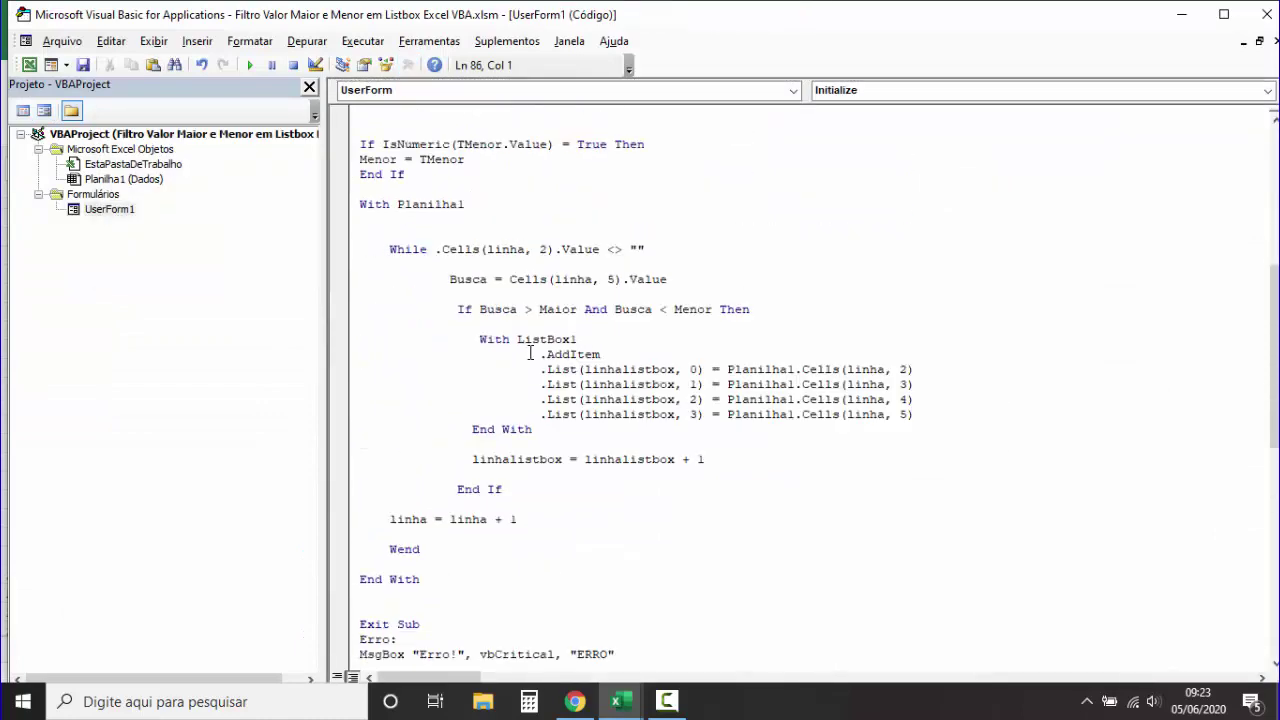
scroll(535, 352, "up", 3)
scroll(590, 358, "up", 4)
scroll(460, 388, "down", 1)
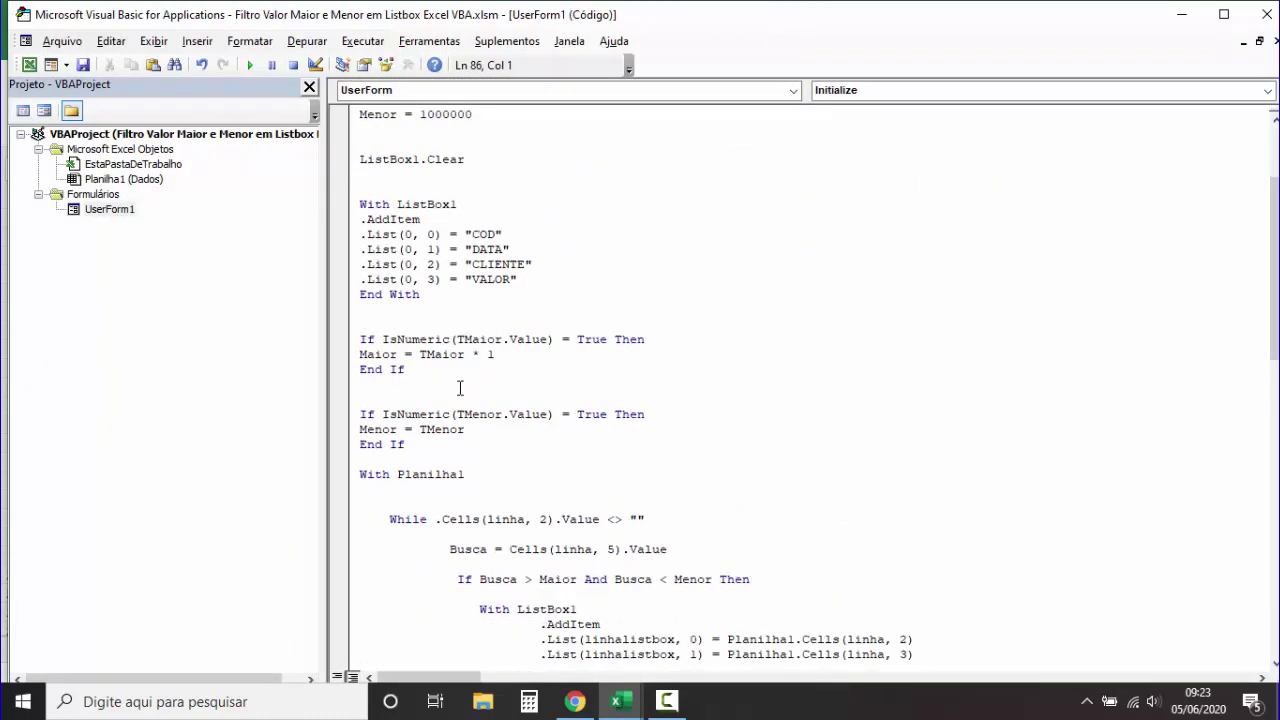
left_click(396, 322)
key("Return")
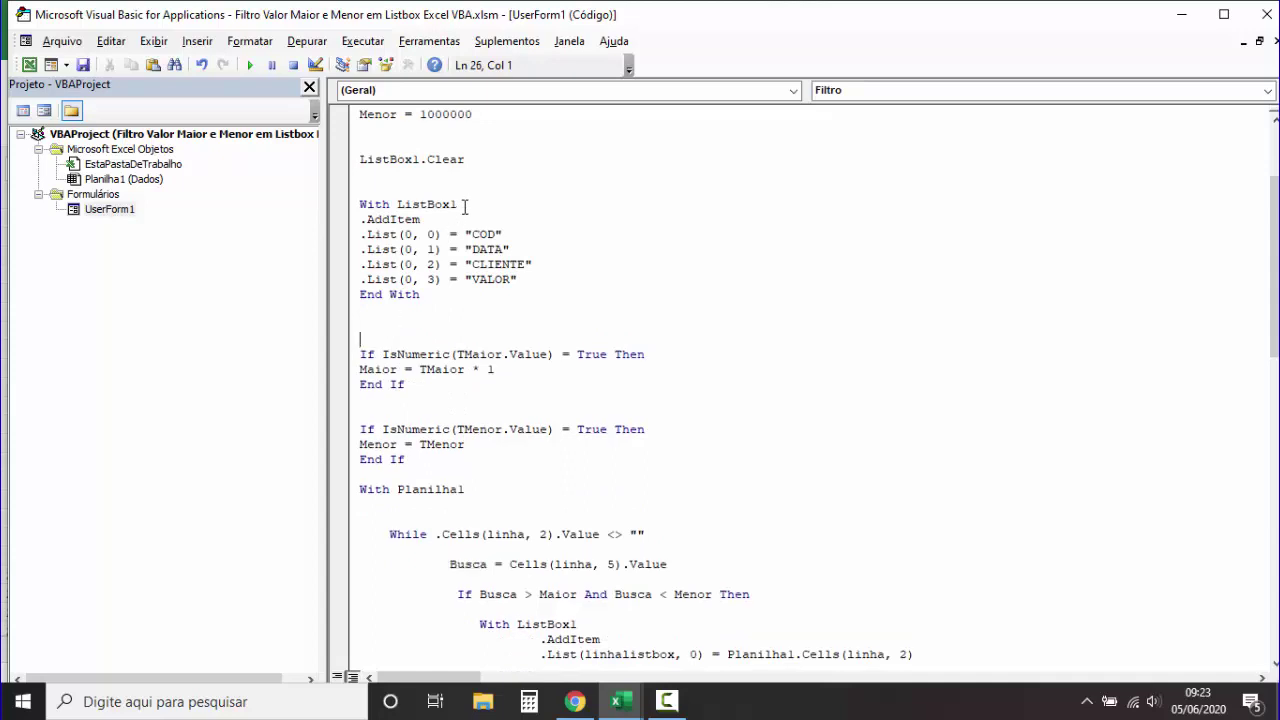
left_click_drag(458, 204, 398, 204)
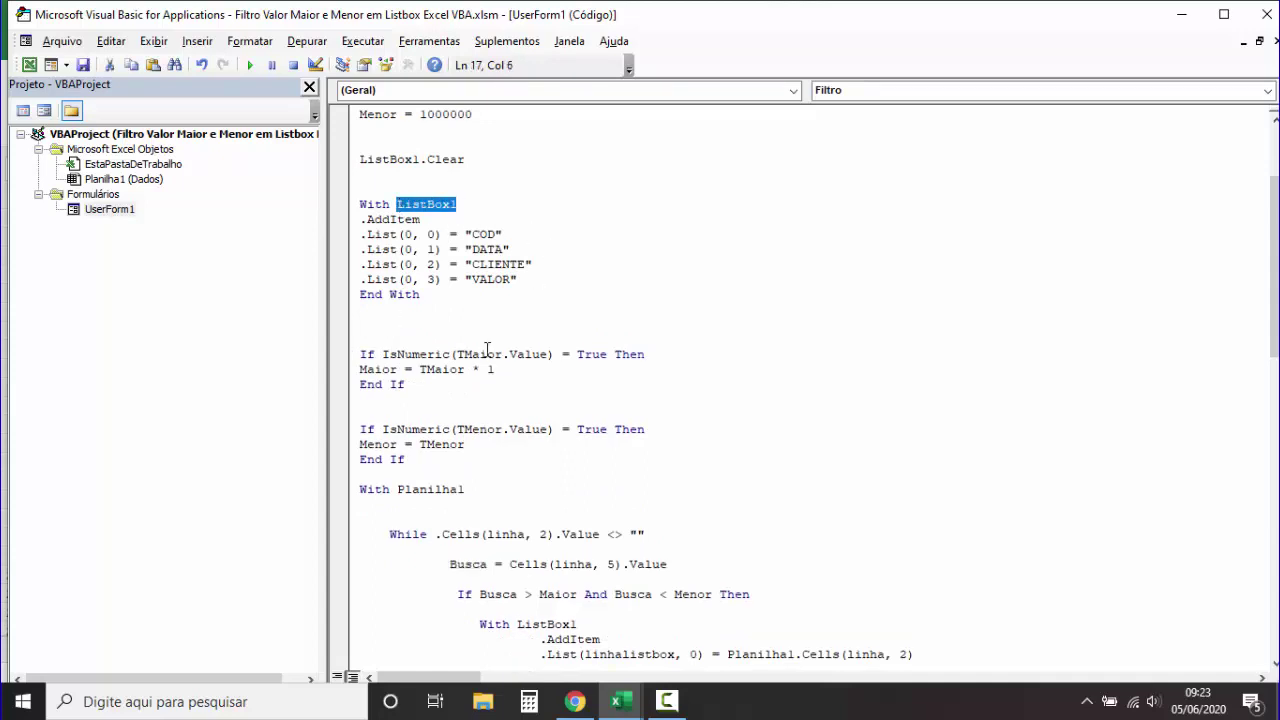
key("ctrl+c")
left_click(380, 326)
key("ctrl+v")
key("Delete")
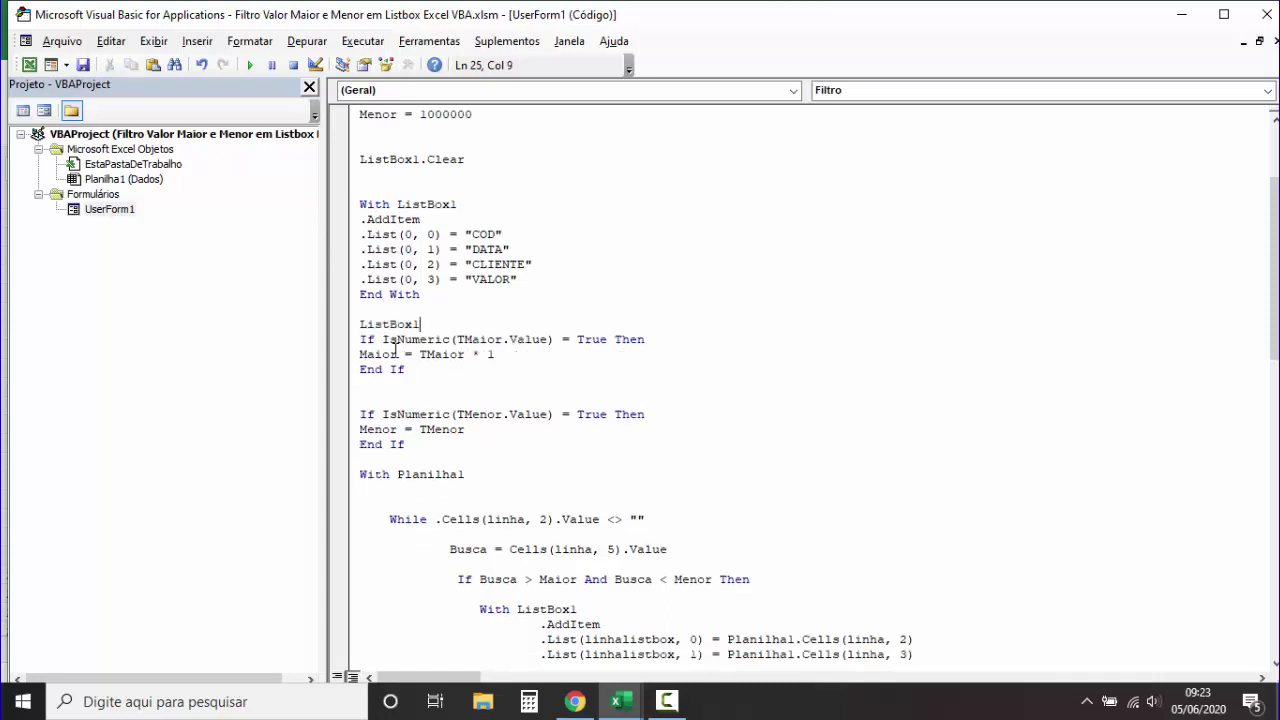
Step: Complete the line as ListBox1.ColumnWidths = "50;50;150;60"
type(".CO")
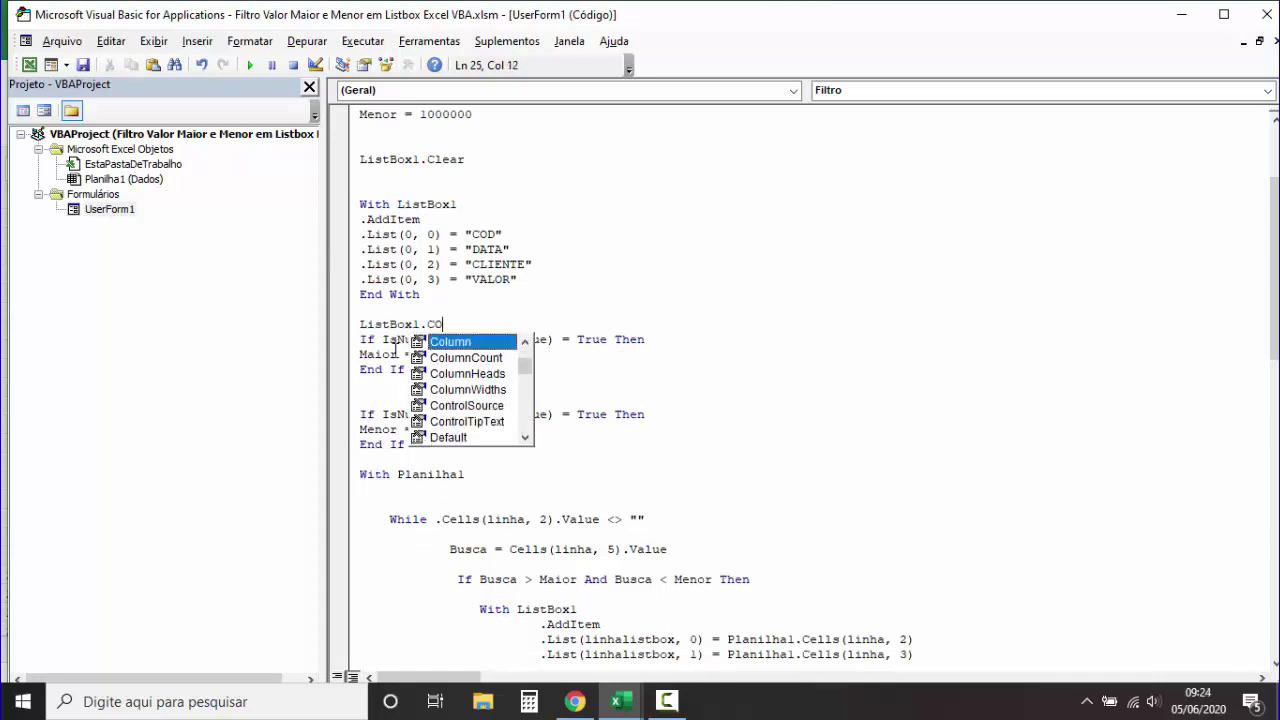
double_click(484, 390)
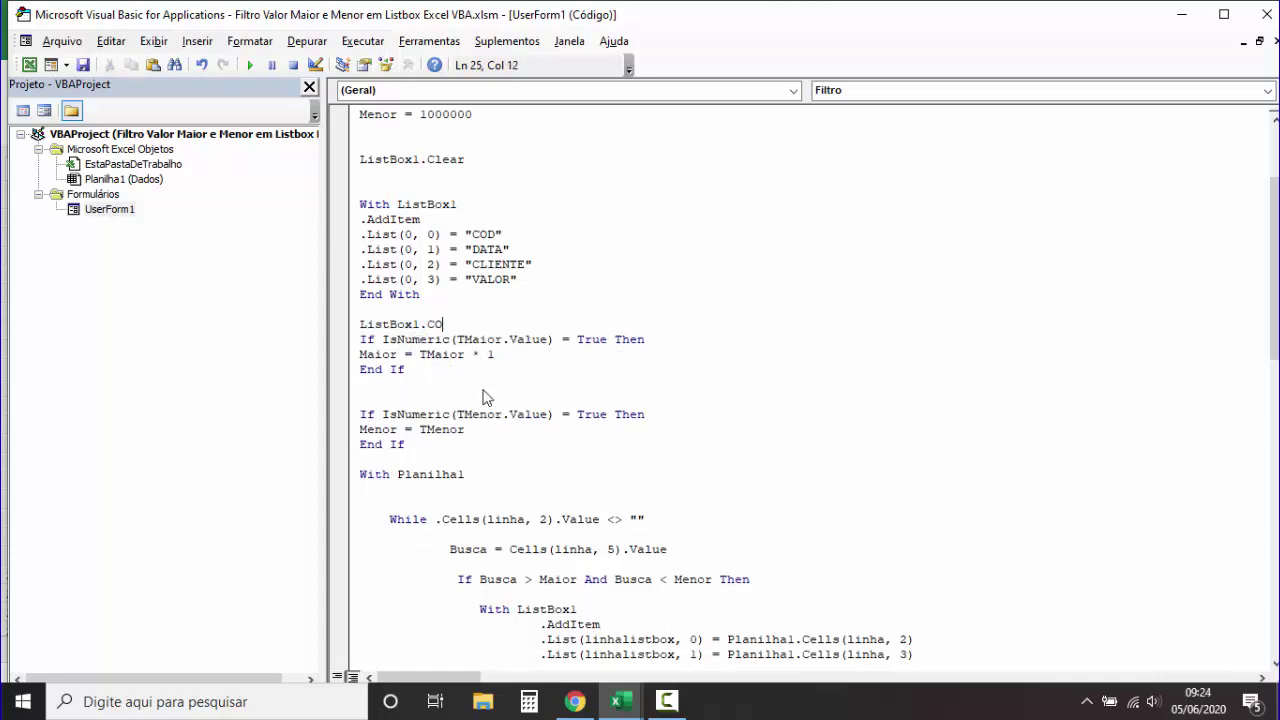
type("olumnWidths =")
key("Return")
key("Return")
left_click(548, 323)
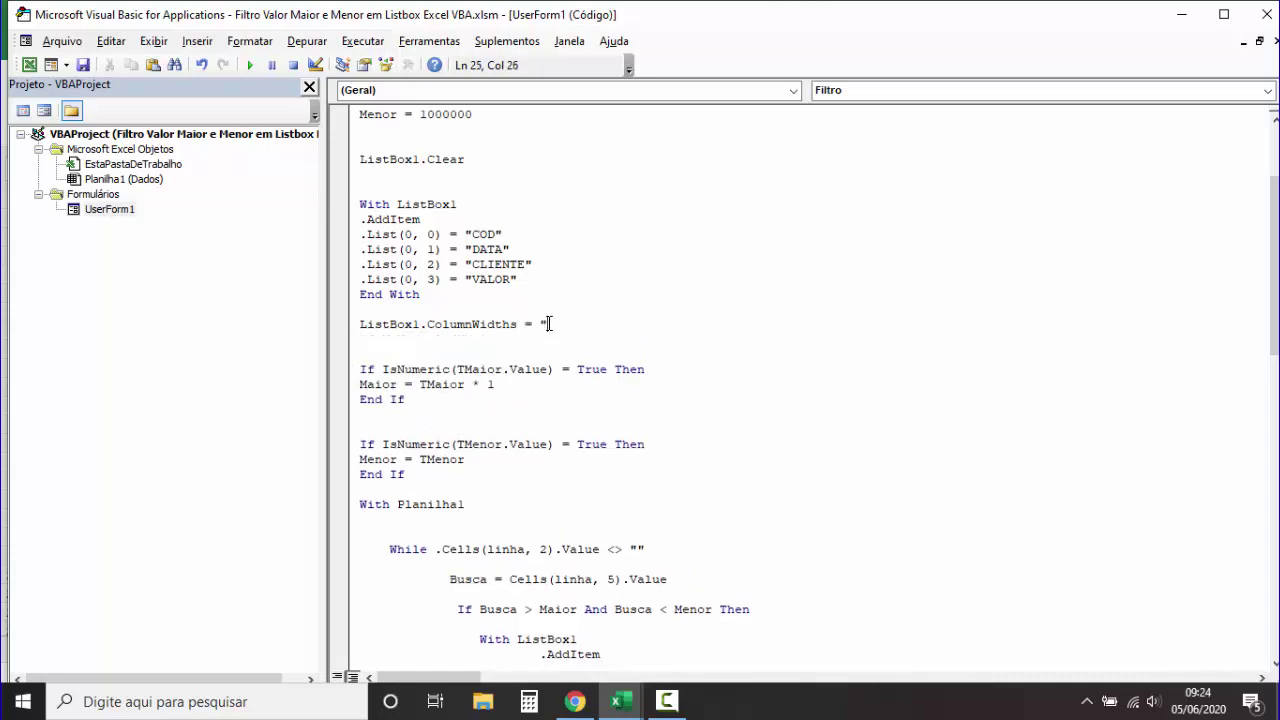
type("\"")
left_click(547, 324)
type("50")
type(";")
type("50")
type(";")
type("150;")
type("60")
left_click(432, 356)
double_click(109, 209)
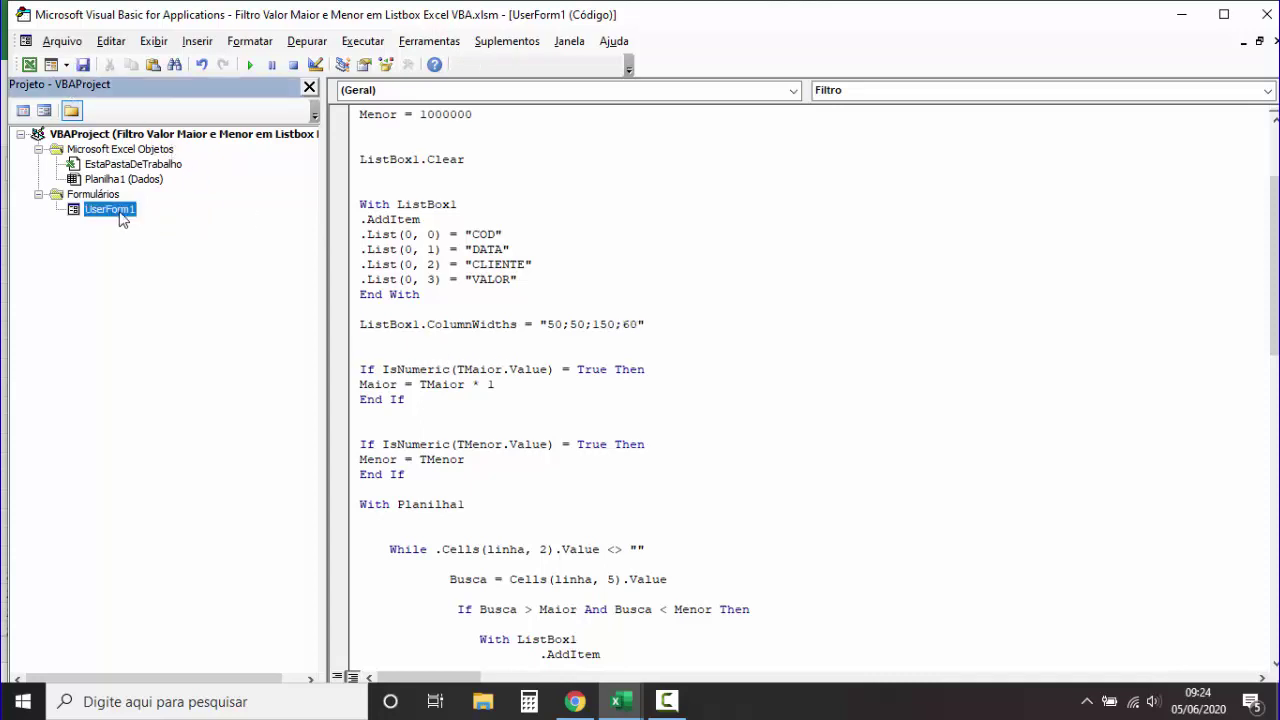
Step: Run the form to check the 50;50;150;60 column widths, then close it
left_click(250, 65)
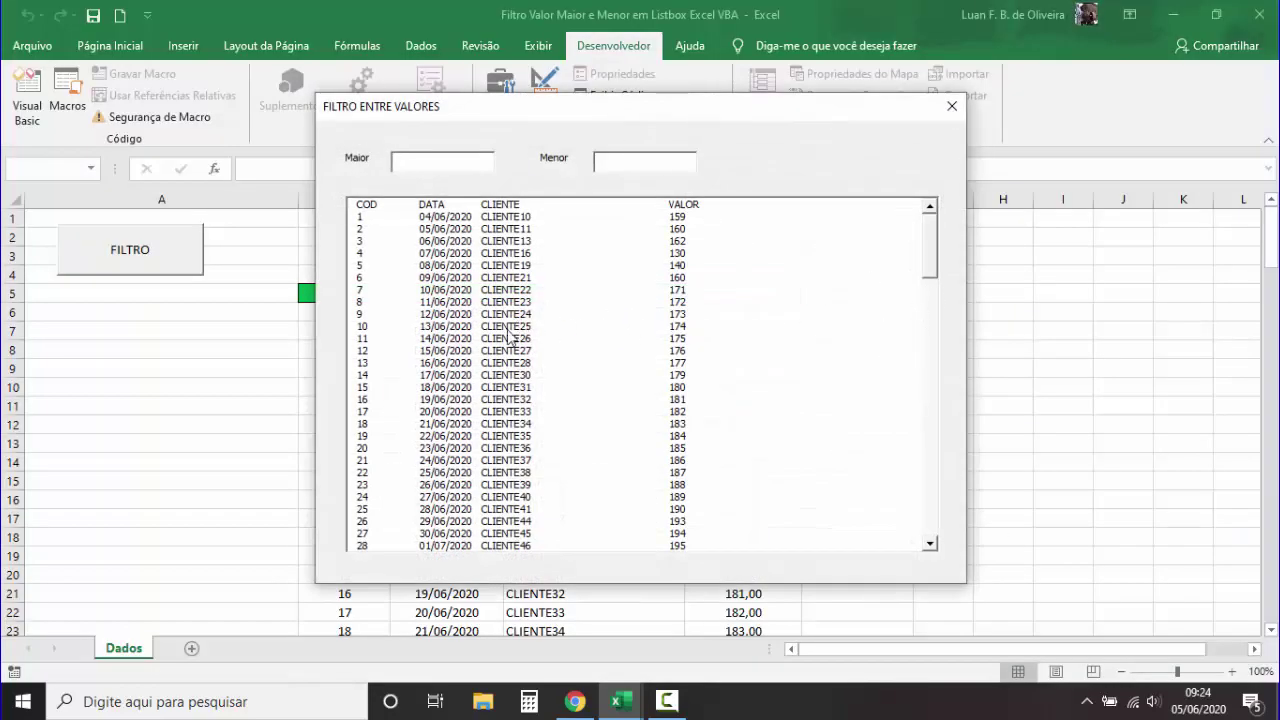
left_click(952, 106)
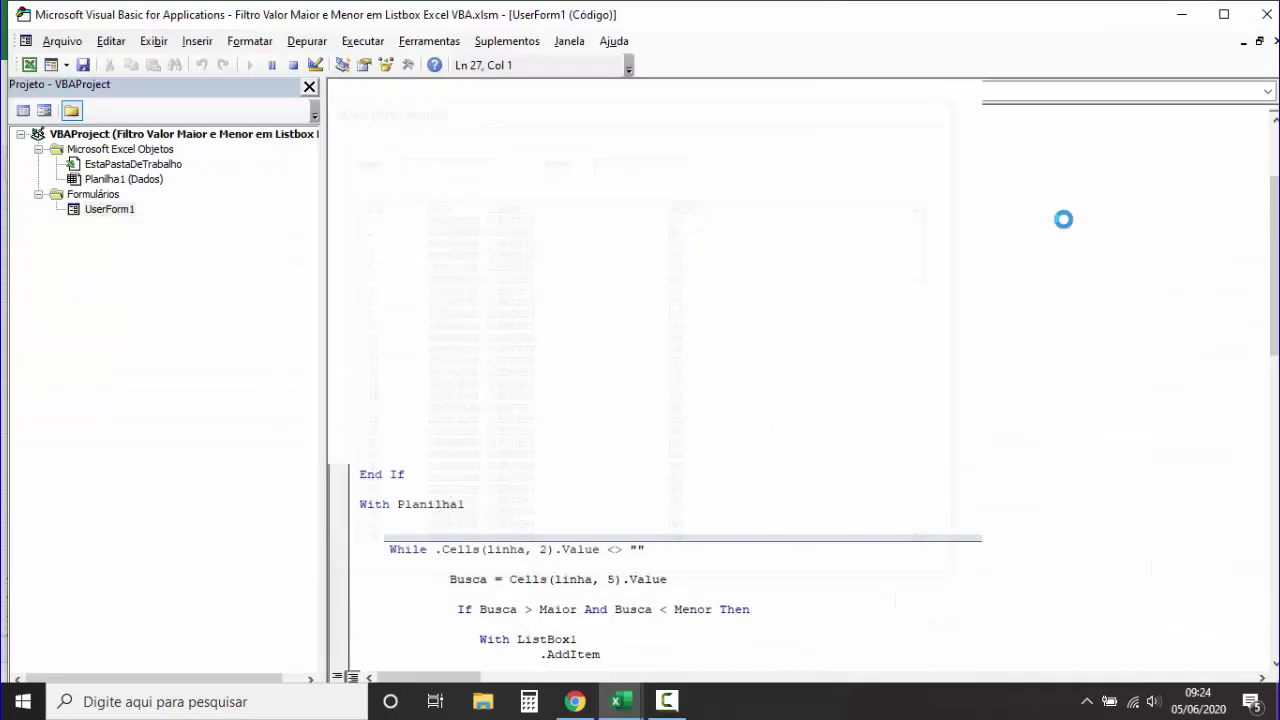
scroll(520, 377, "up", 12)
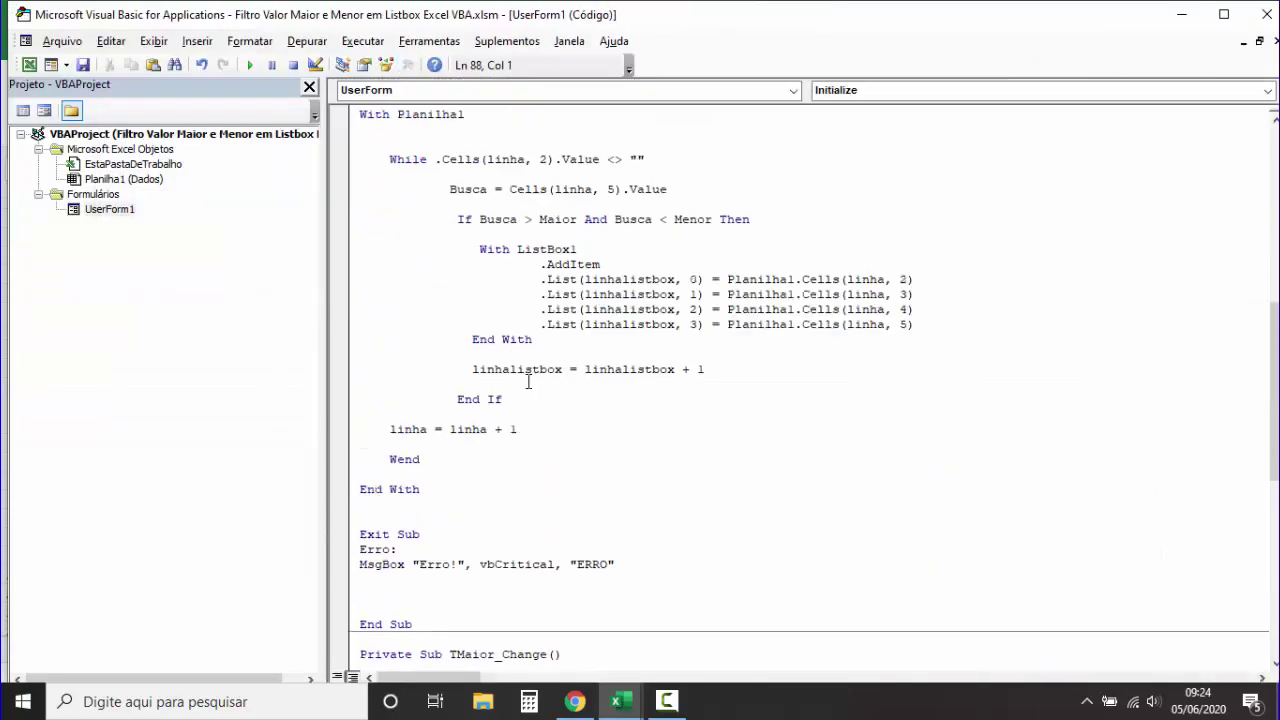
scroll(557, 394, "up", 6)
scroll(579, 520, "up", 6)
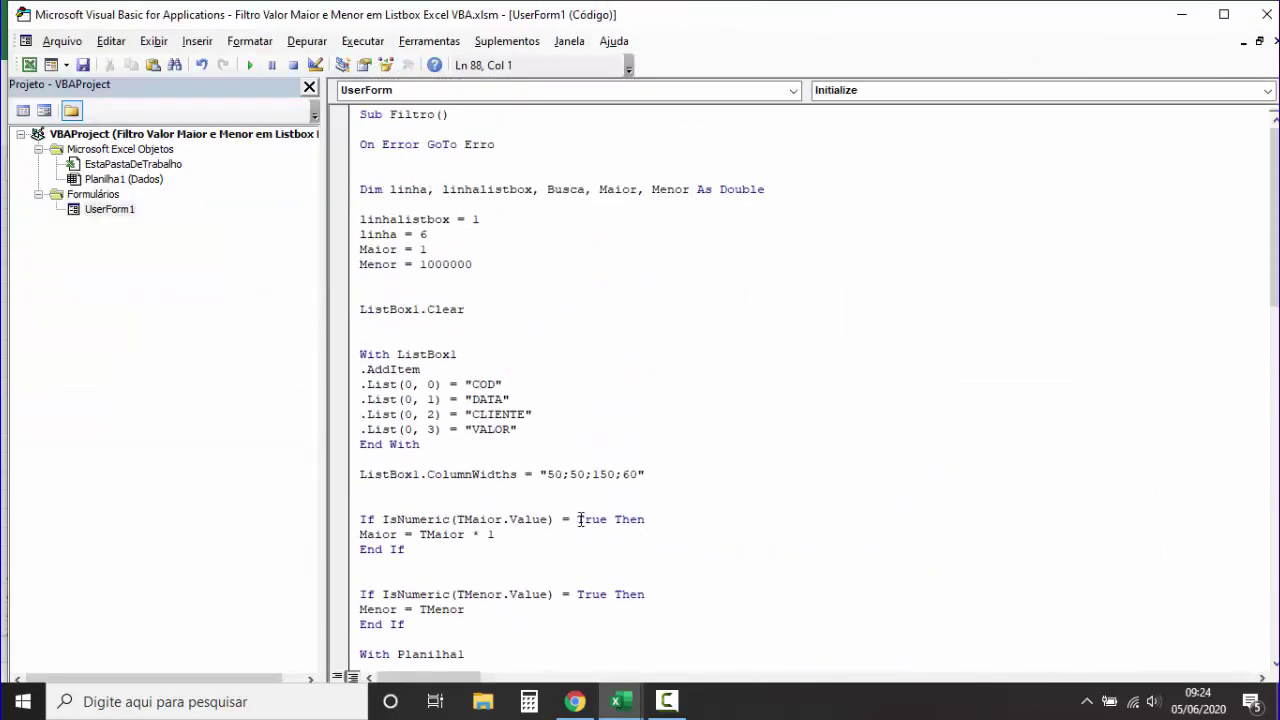
Step: Change the ColumnWidths string to "60;70;200;70" and go back to UserForm1's design
left_click(555, 474)
type("6")
left_click(577, 474)
key("Delete")
type("7")
left_click(613, 474)
key("BackSpace")
key("BackSpace")
key("BackSpace")
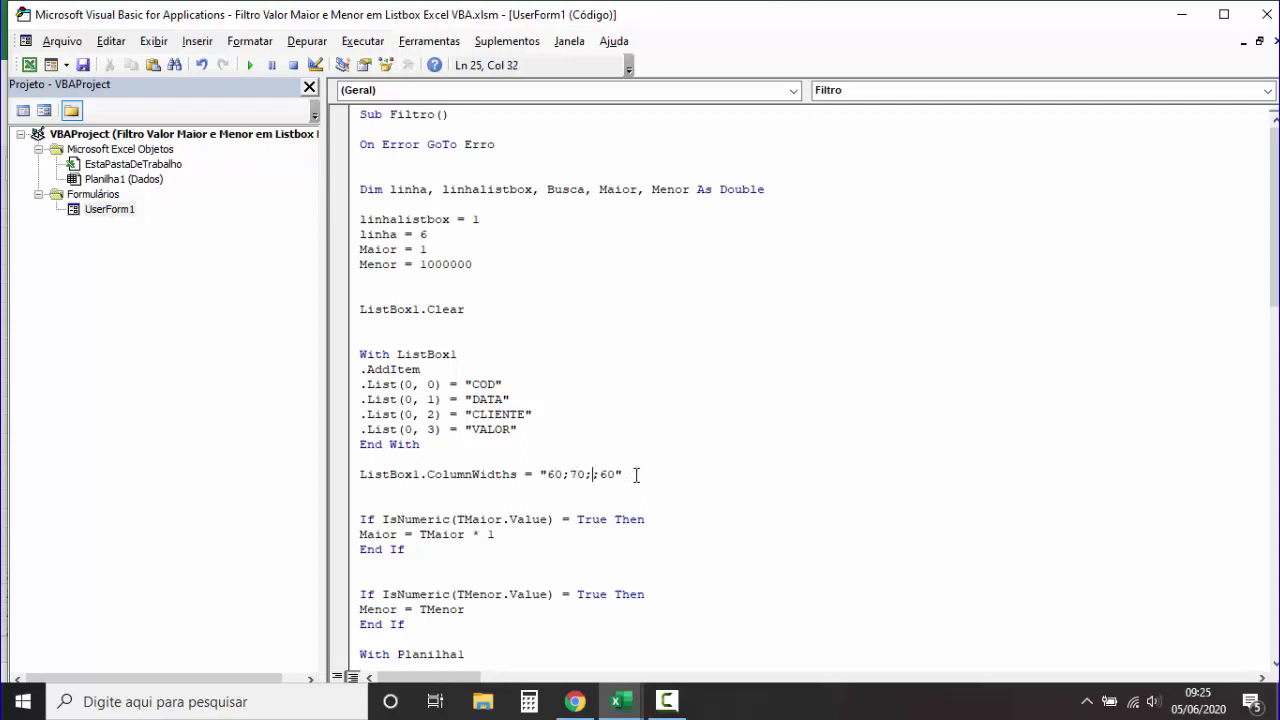
type("200")
key("BackSpace")
type("7")
left_click(106, 211)
double_click(106, 212)
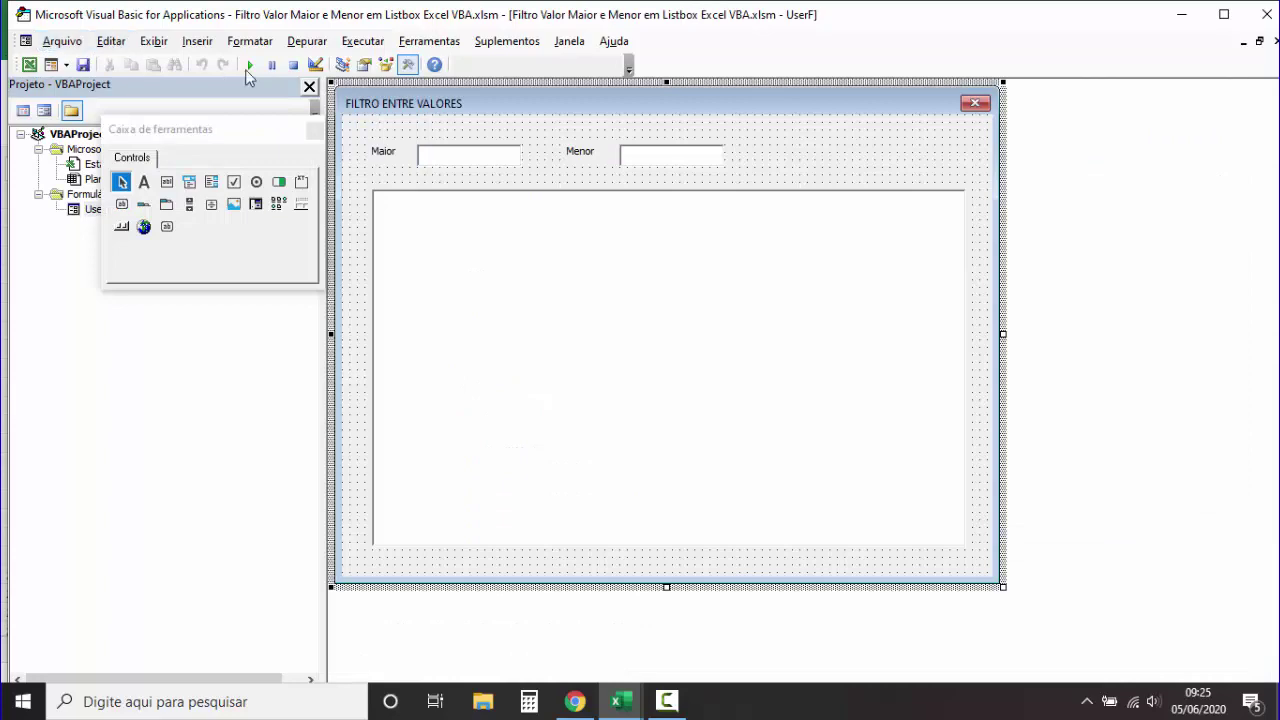
left_click(30, 64)
Step: Filter with Maior 150 and Menor 170, then 180, listing values 159–179, and close the form
left_click(128, 254)
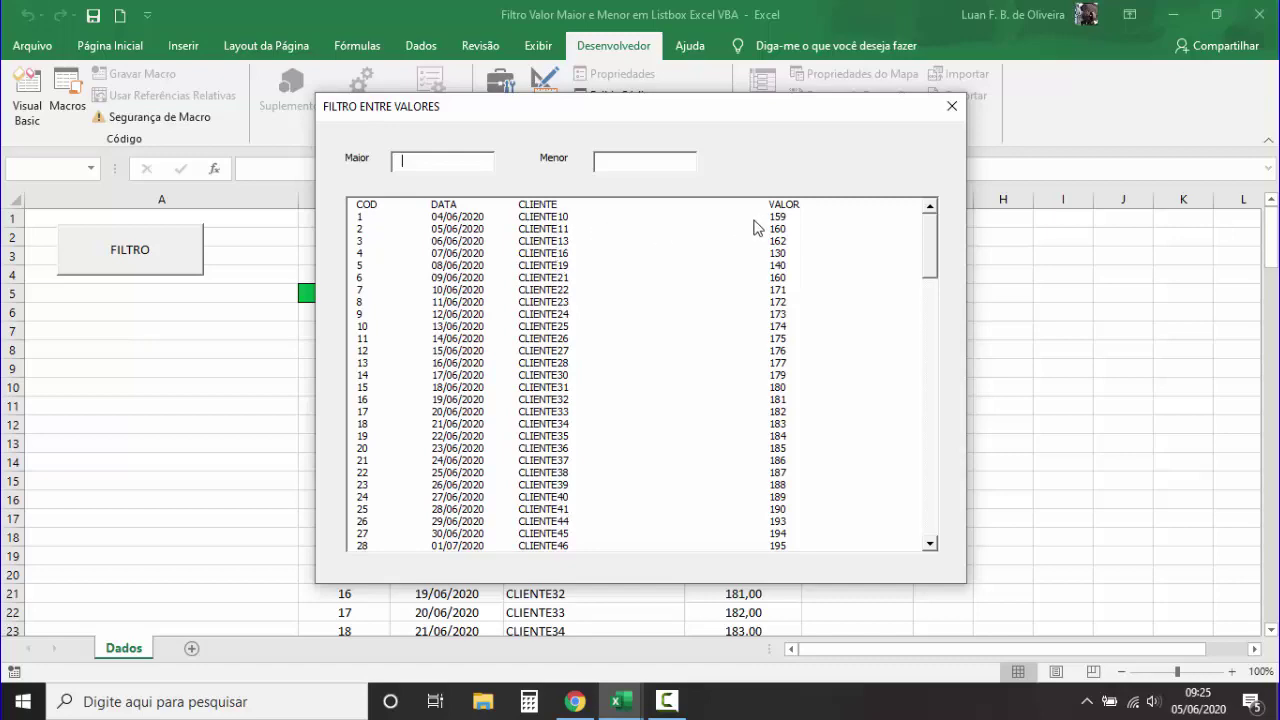
left_click(924, 257)
mouse_move(924, 257)
left_mouse_down()
mouse_move(895, 520)
mouse_move(960, 208)
mouse_move(956, 565)
mouse_move(957, 197)
left_mouse_up()
left_click(455, 161)
type("15")
type("0")
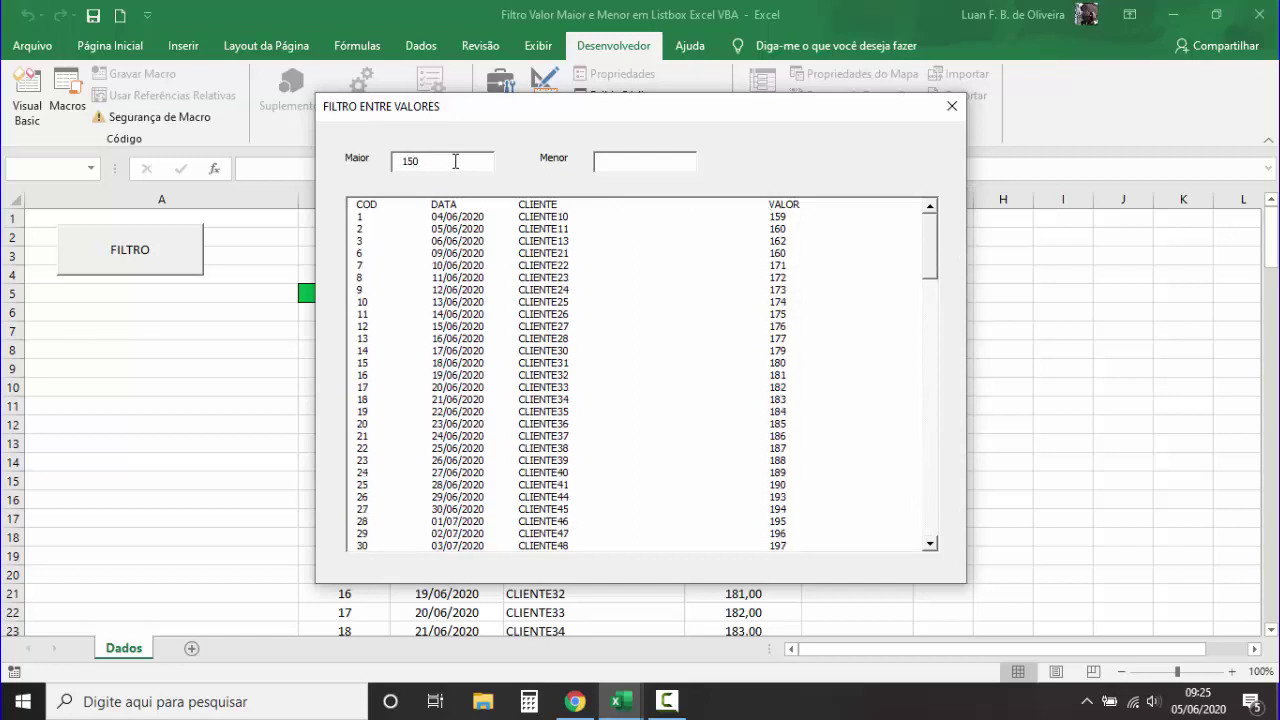
left_click(630, 161)
type("170")
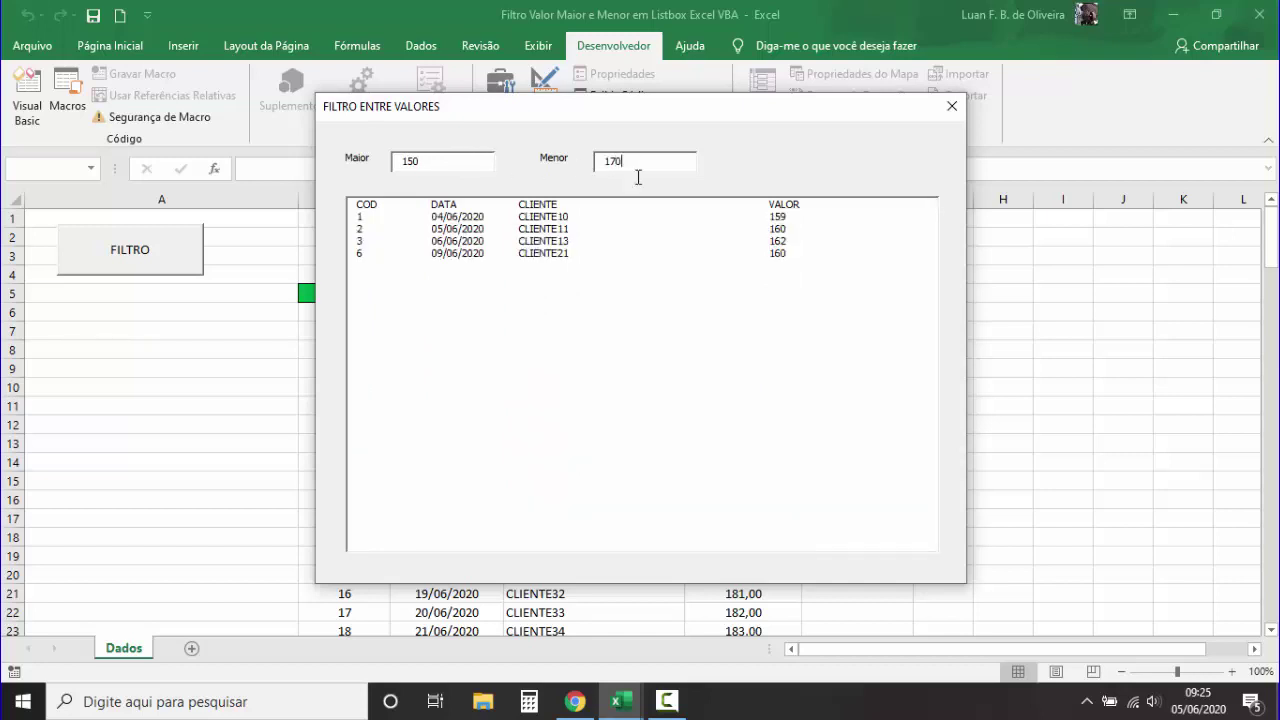
key("BackSpace")
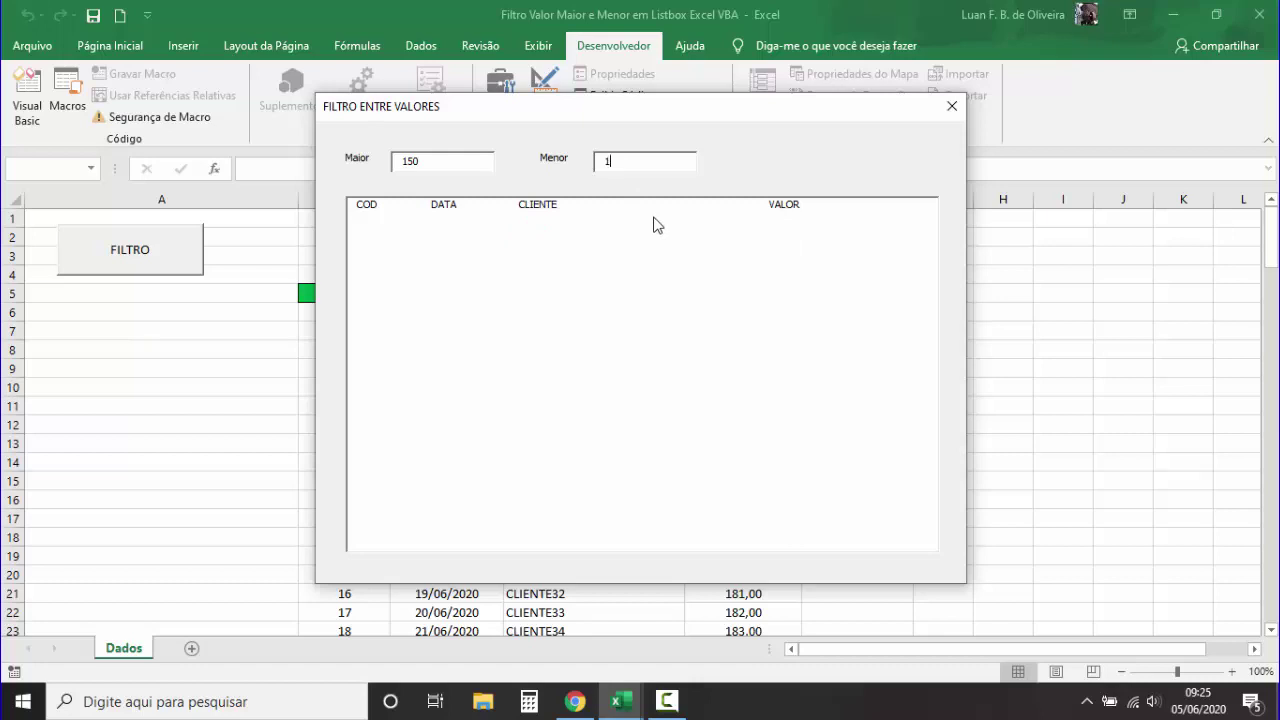
key("BackSpace")
key("BackSpace")
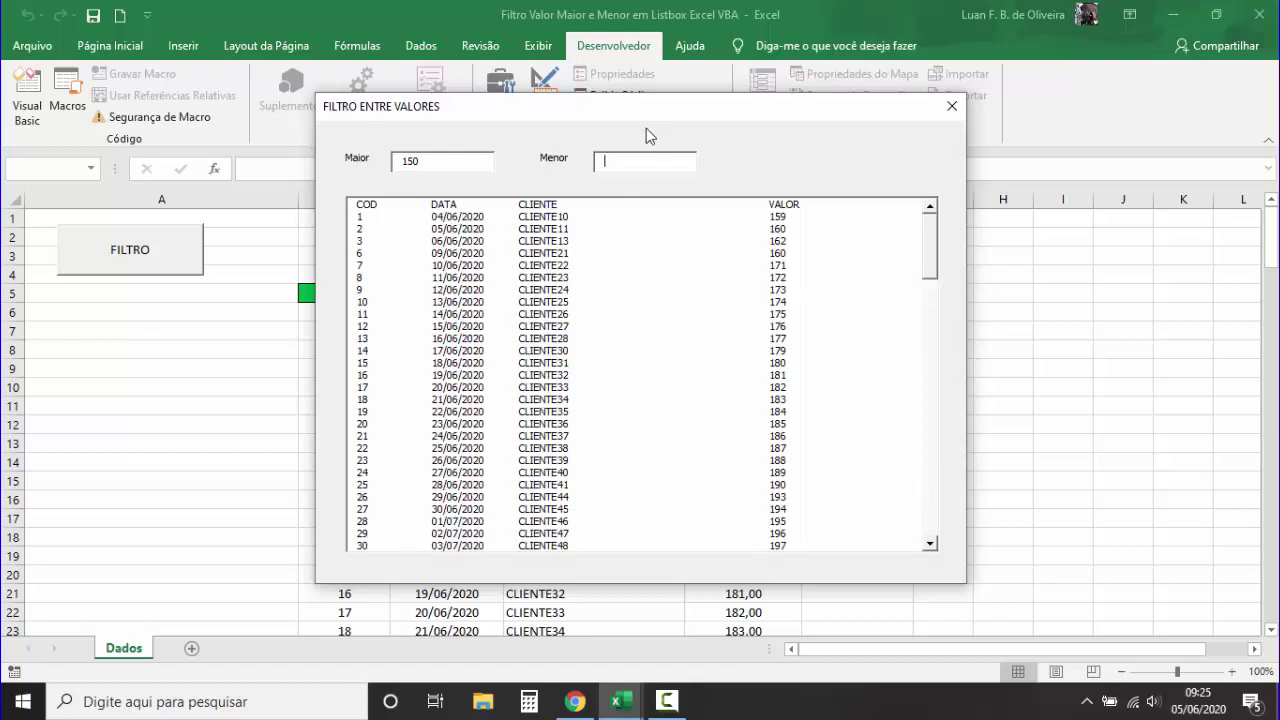
type("180")
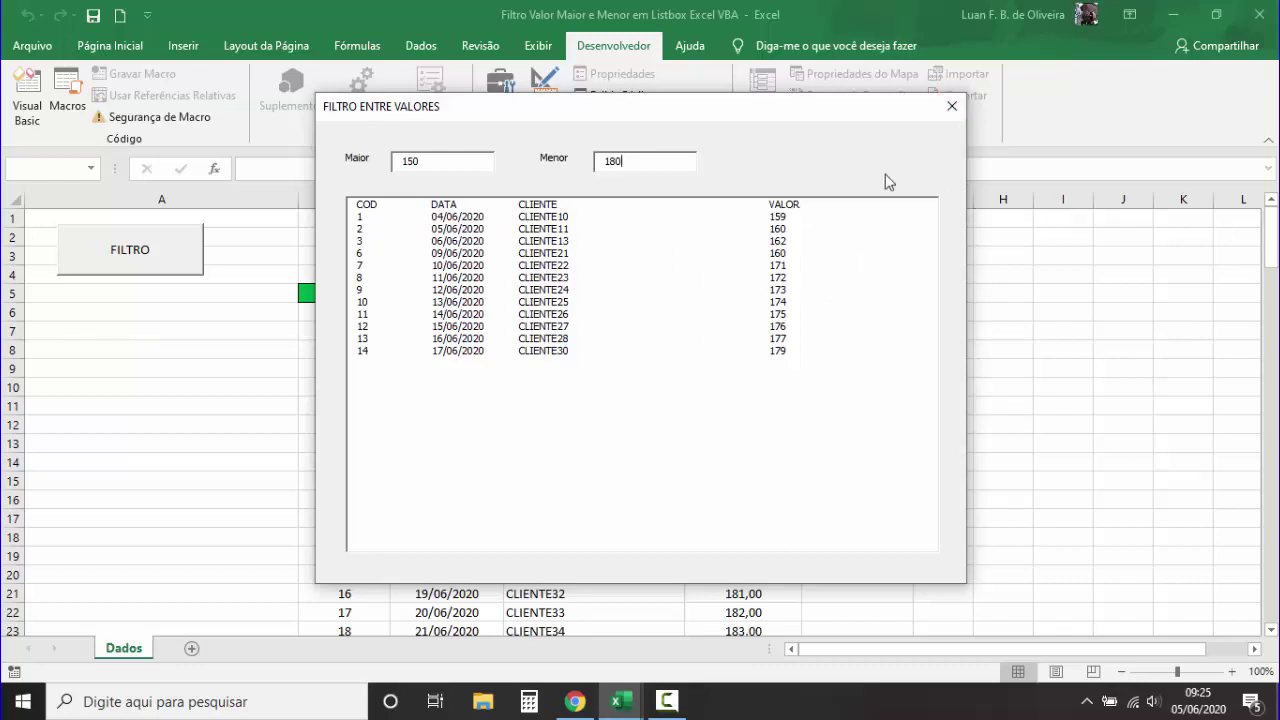
left_click(952, 107)
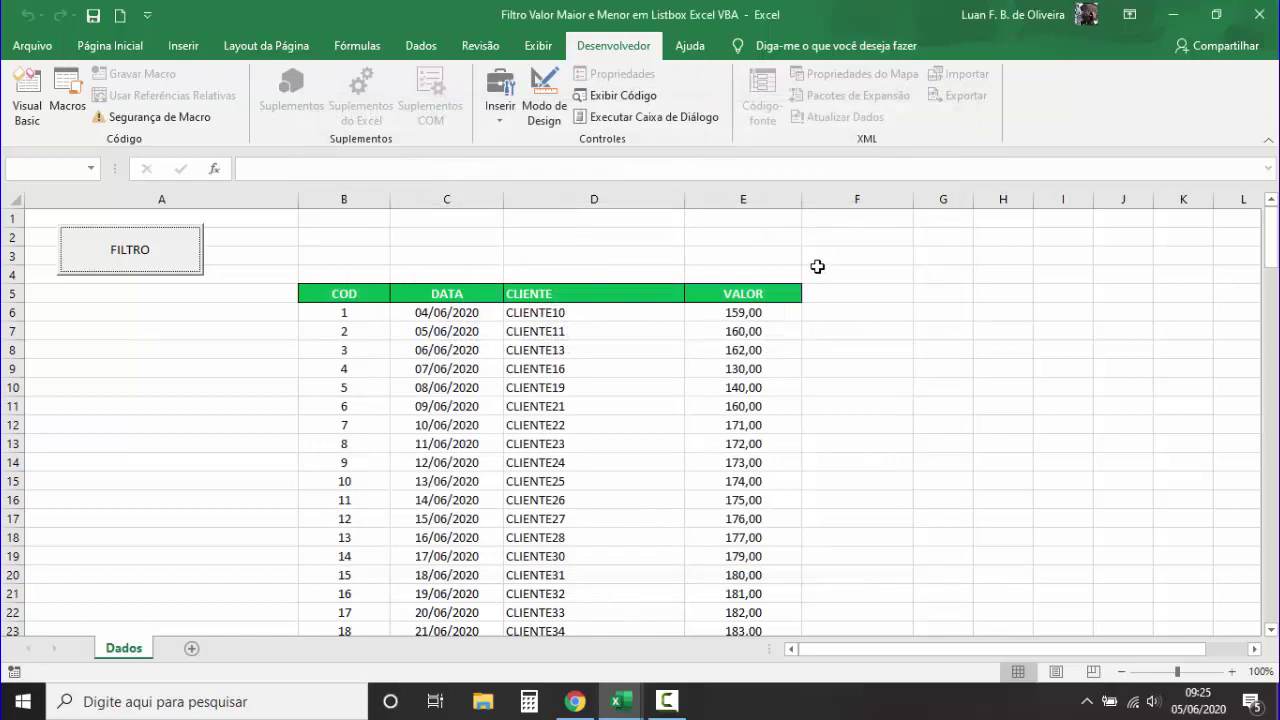
Step: Add Application.ScreenUpdating = False right after On Error GoTo Erro in Filtro
left_click(15, 97)
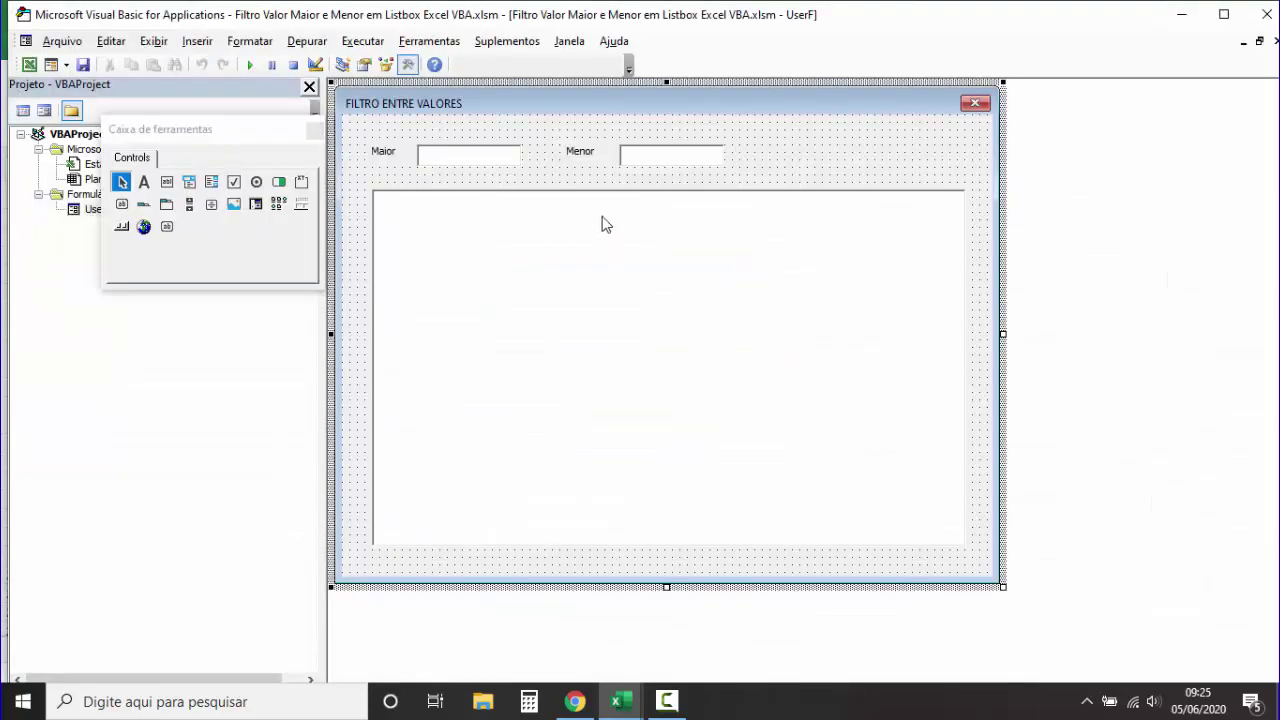
key("F7")
scroll(661, 222, "up", 4)
scroll(640, 235, "up", 9)
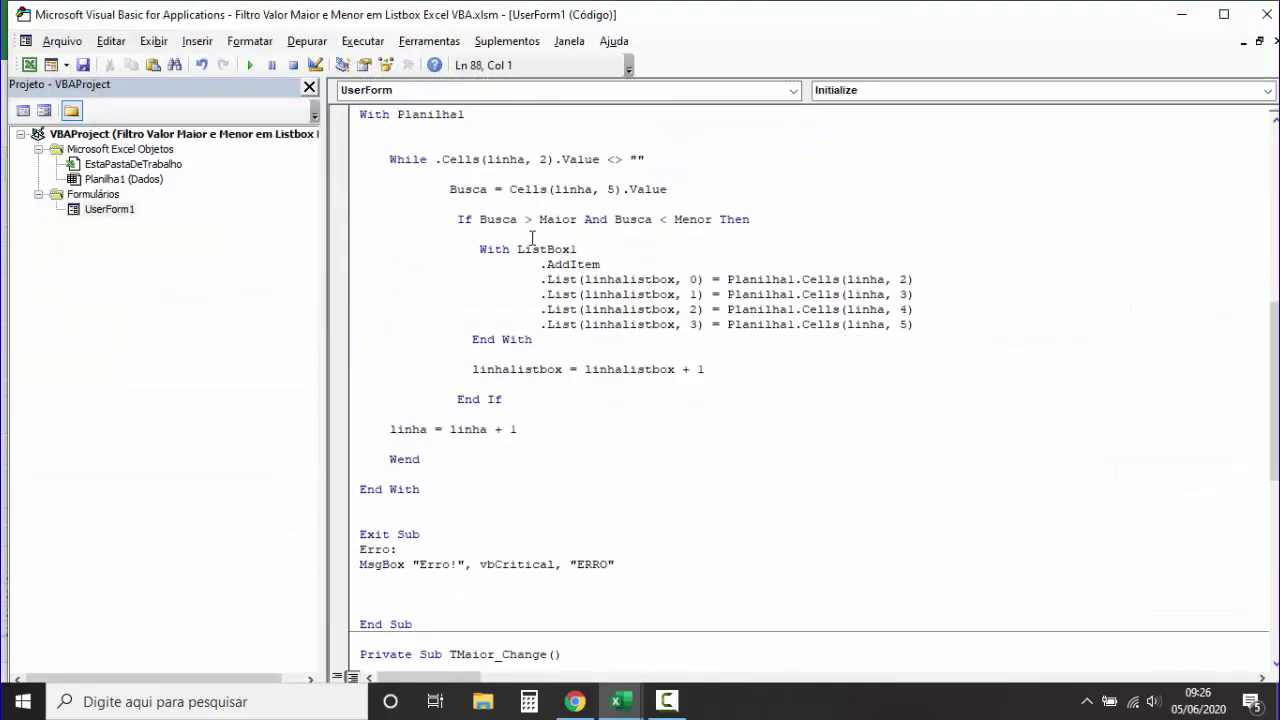
scroll(600, 245, "up", 11)
scroll(611, 263, "up", 4)
left_click(472, 172)
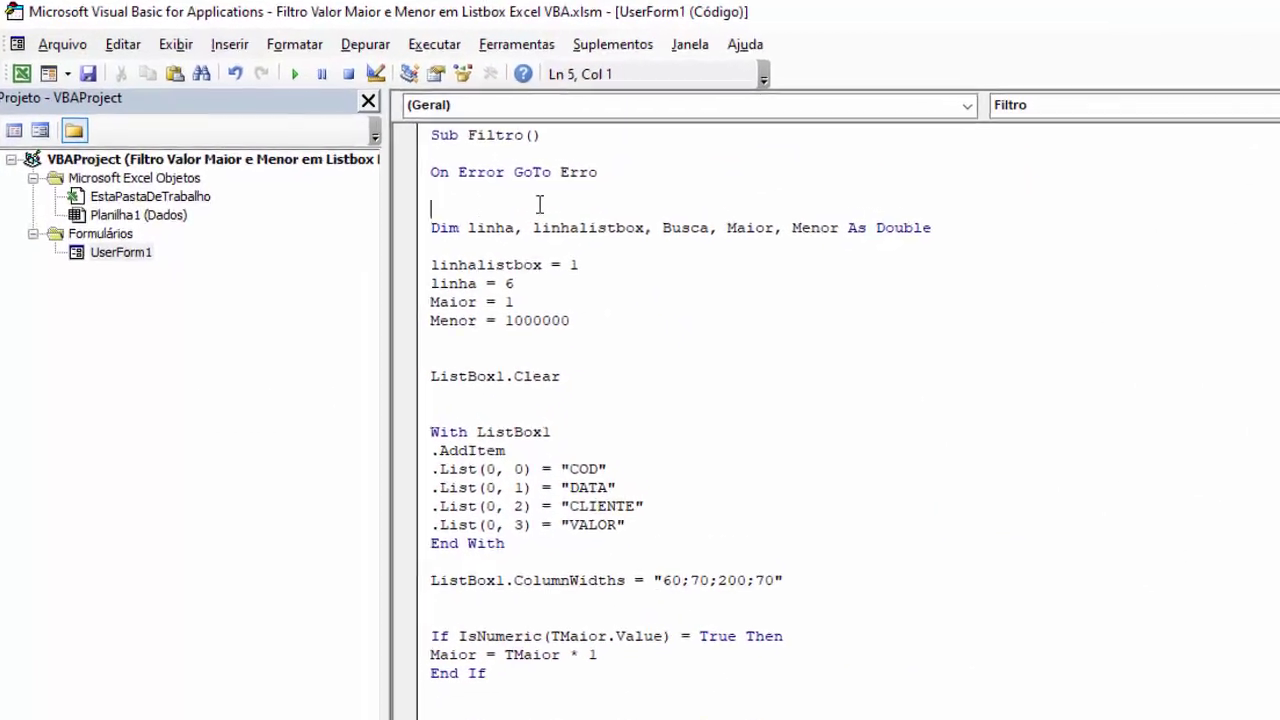
key("Return")
type("APP")
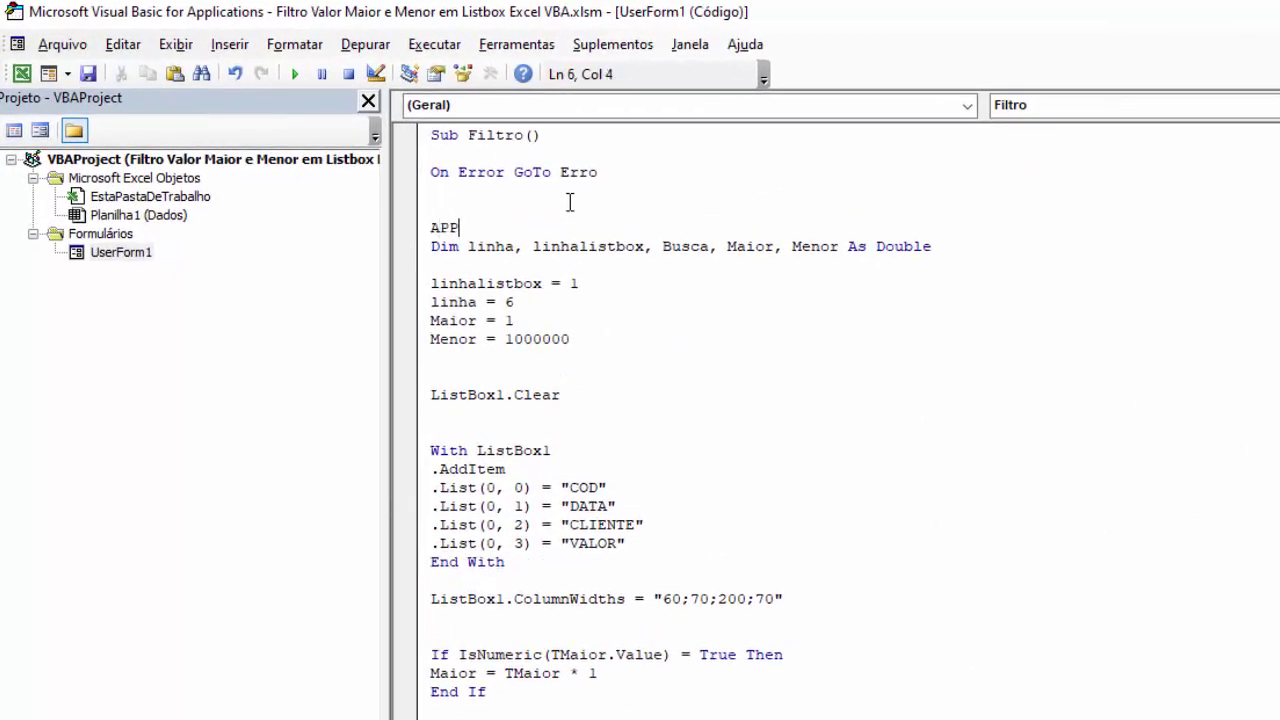
type("LICATION")
type(".SCR ")
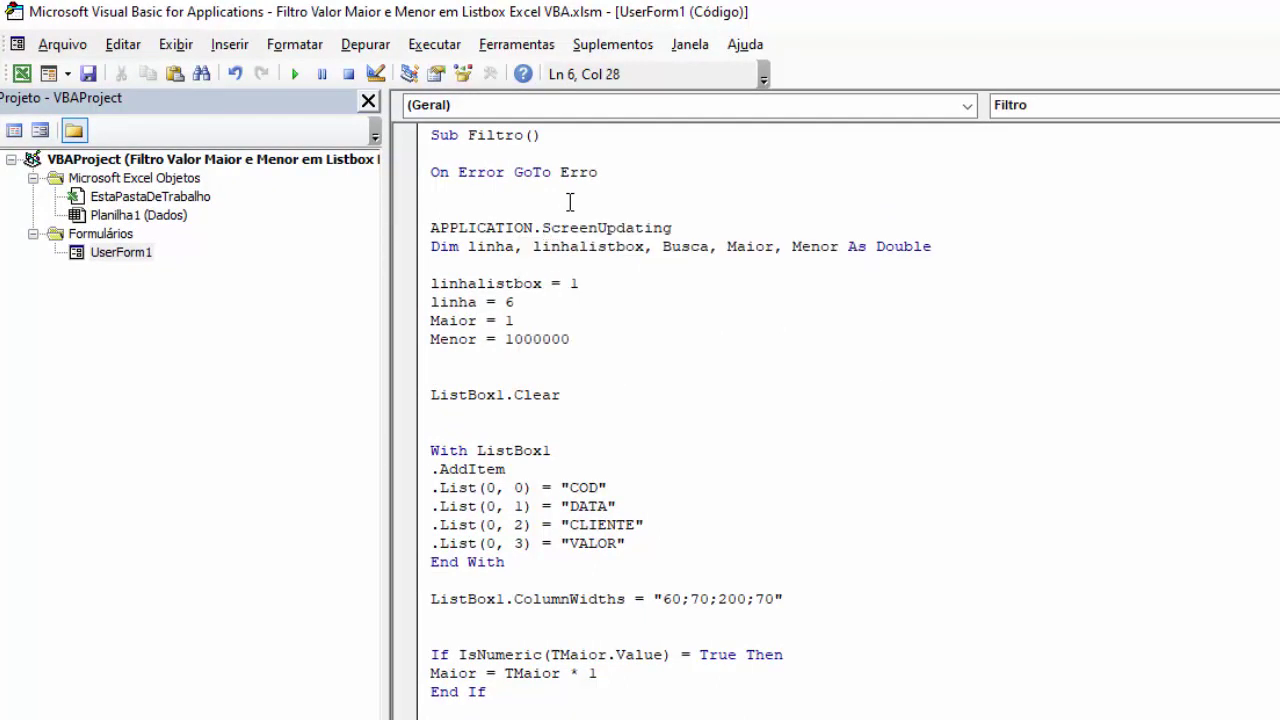
type("= FALSE")
key("Return")
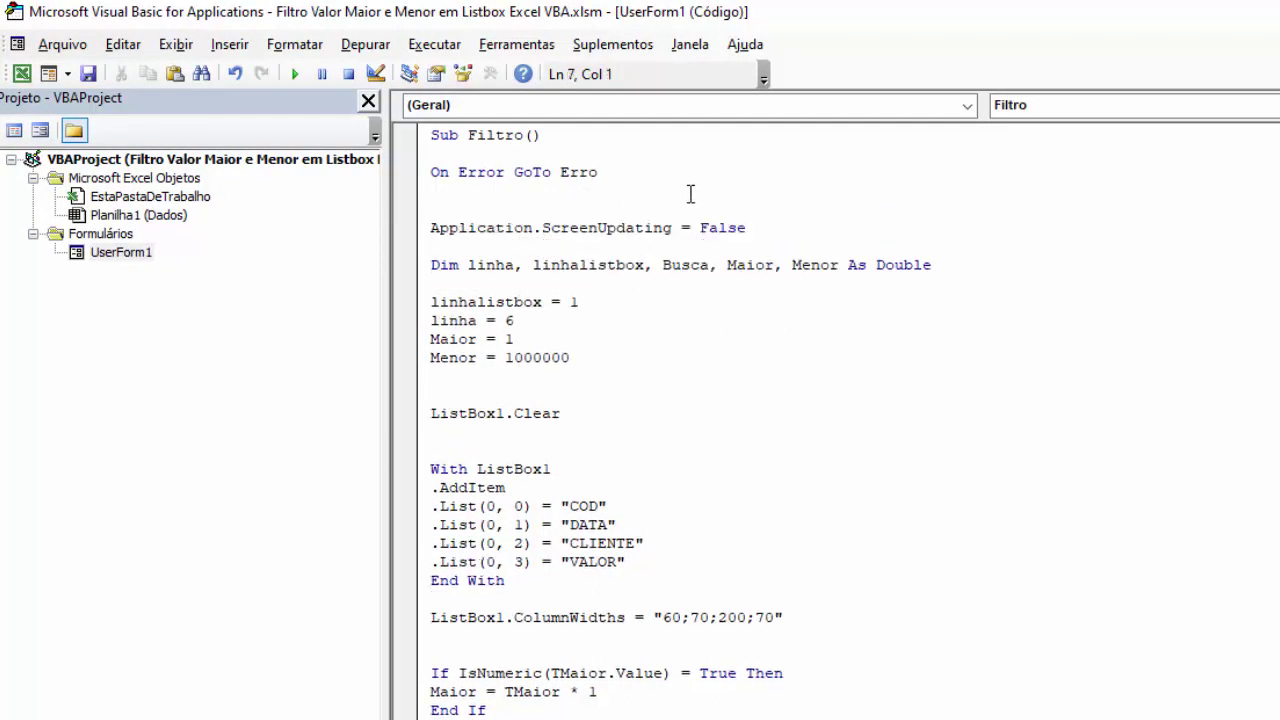
Step: Copy that line above Exit Sub and change it to Application.ScreenUpdating = True
left_click_drag(748, 228, 431, 228)
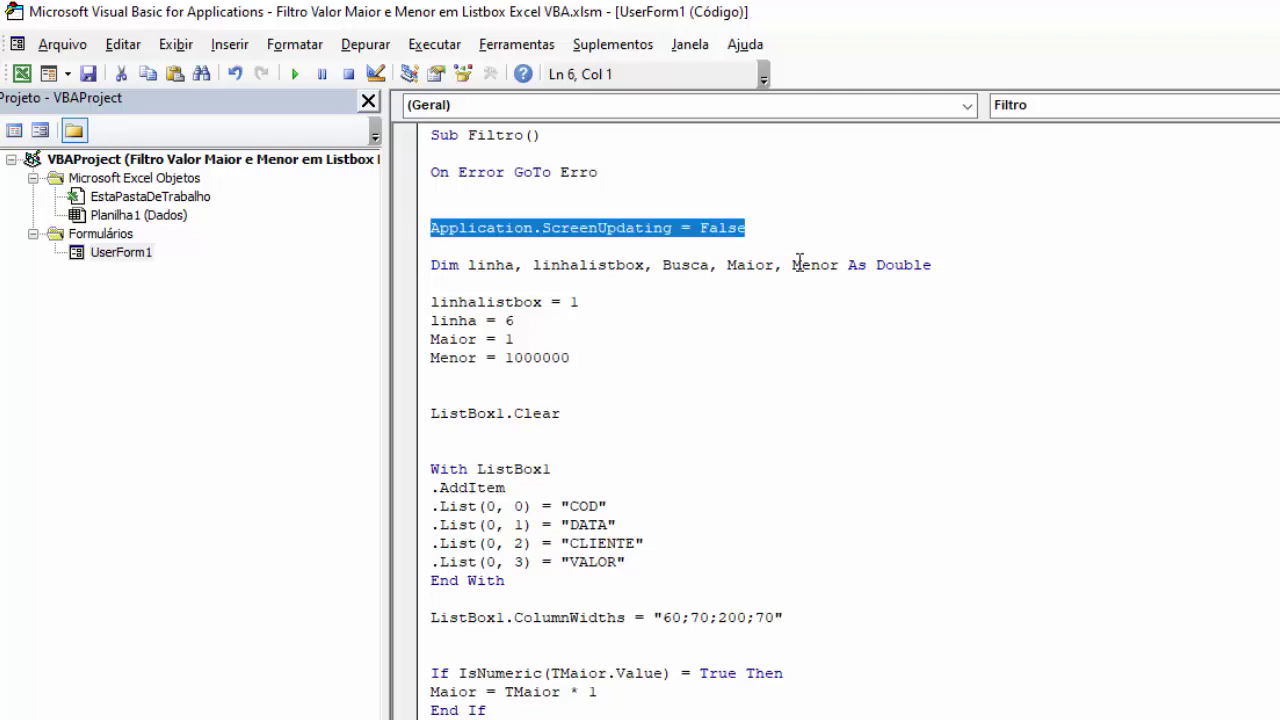
scroll(908, 266, "down", 5)
scroll(914, 264, "down", 10)
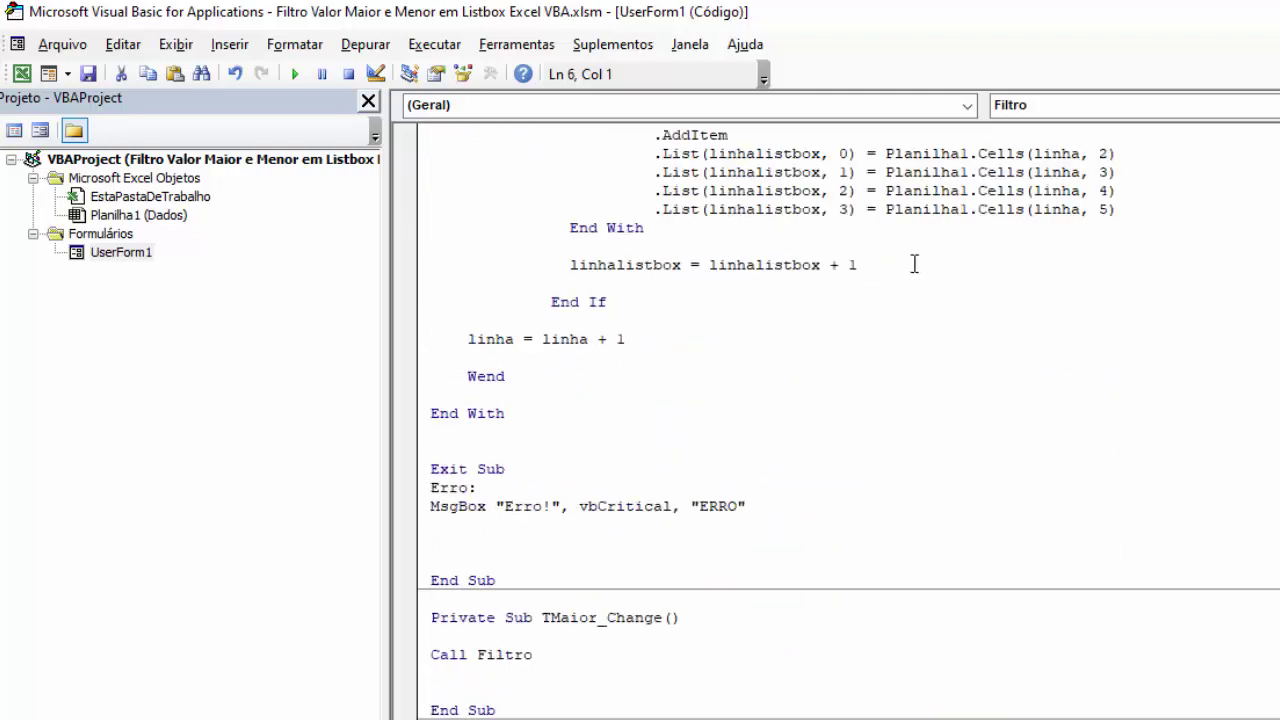
left_click(456, 448)
type("Application.ScreenUpdating = False")
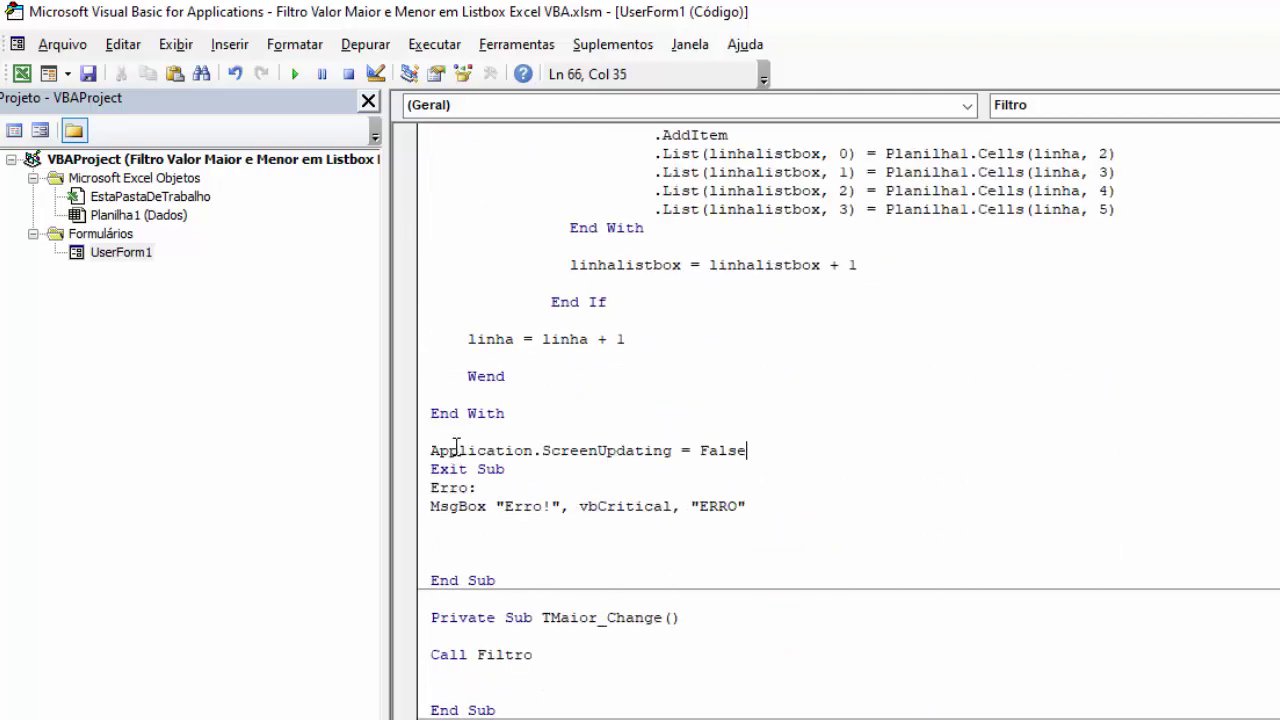
key("BackSpace")
key("BackSpace")
key("BackSpace")
key("BackSpace")
key("BackSpace")
type("T")
type("RUE")
key("Return")
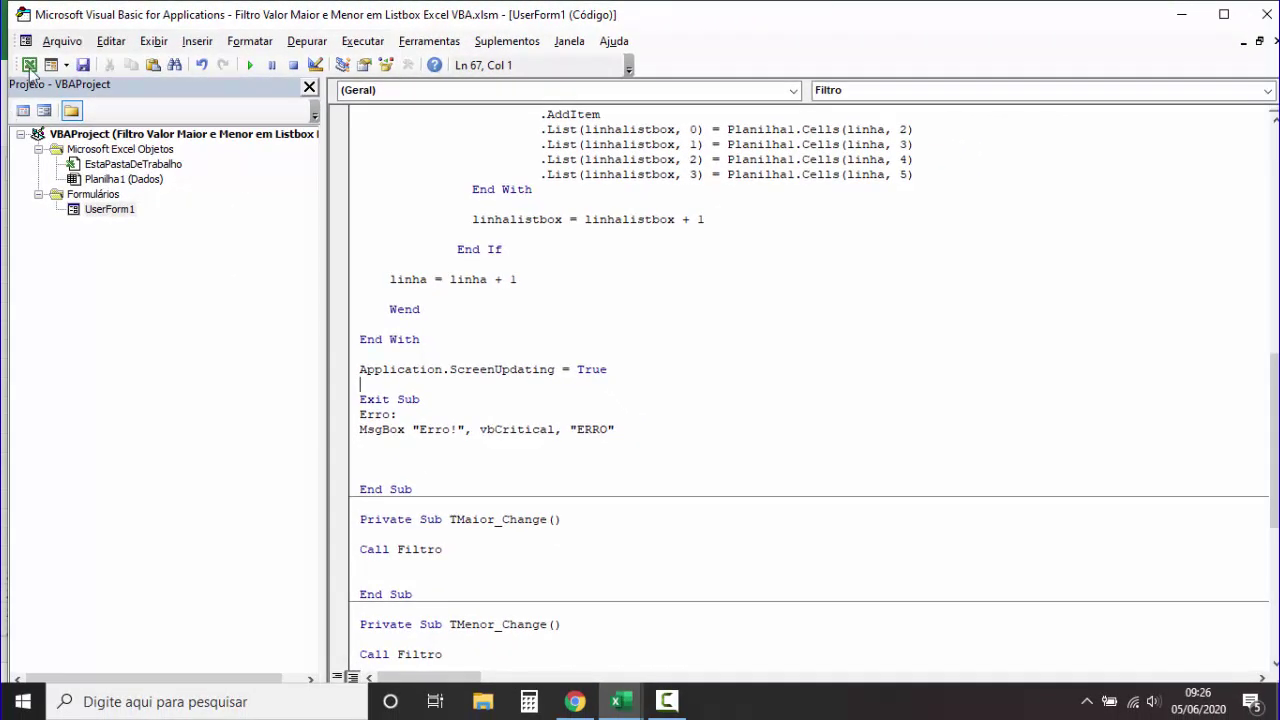
Step: Open the FILTRO ENTRE VALORES form in Excel and enter Maior 150 and Menor 170
left_click(30, 75)
left_click(142, 266)
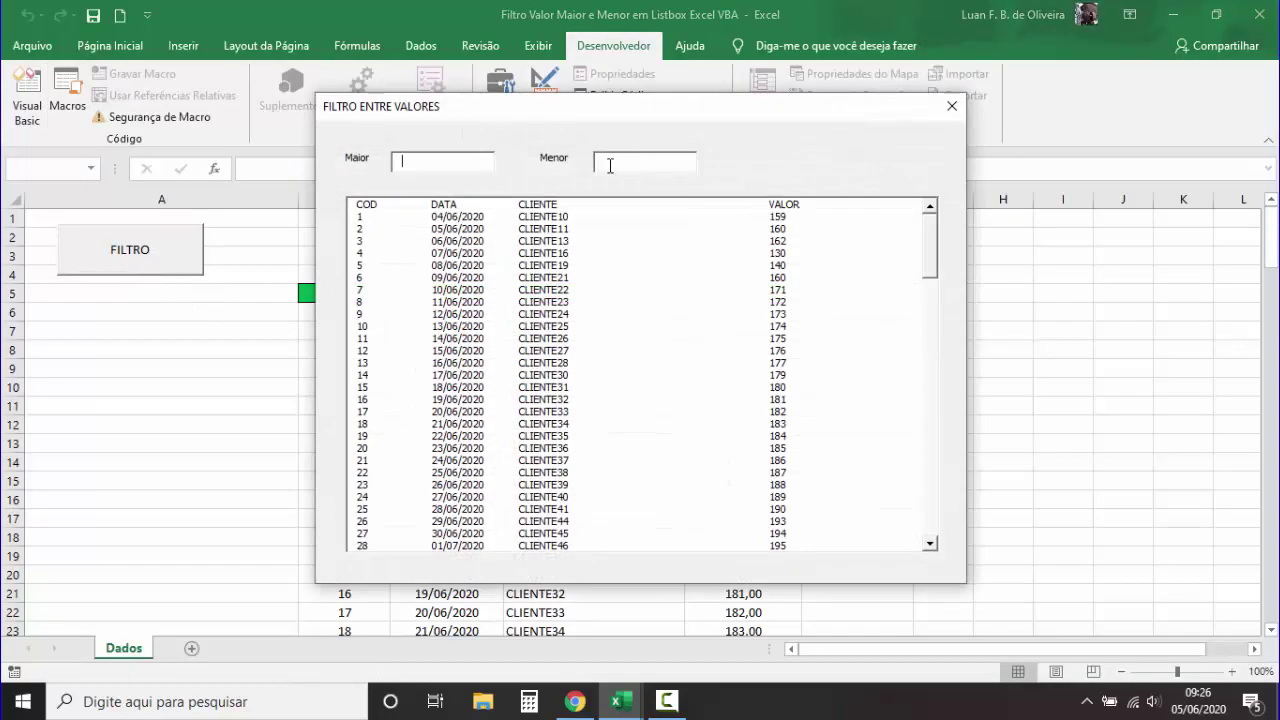
type("150")
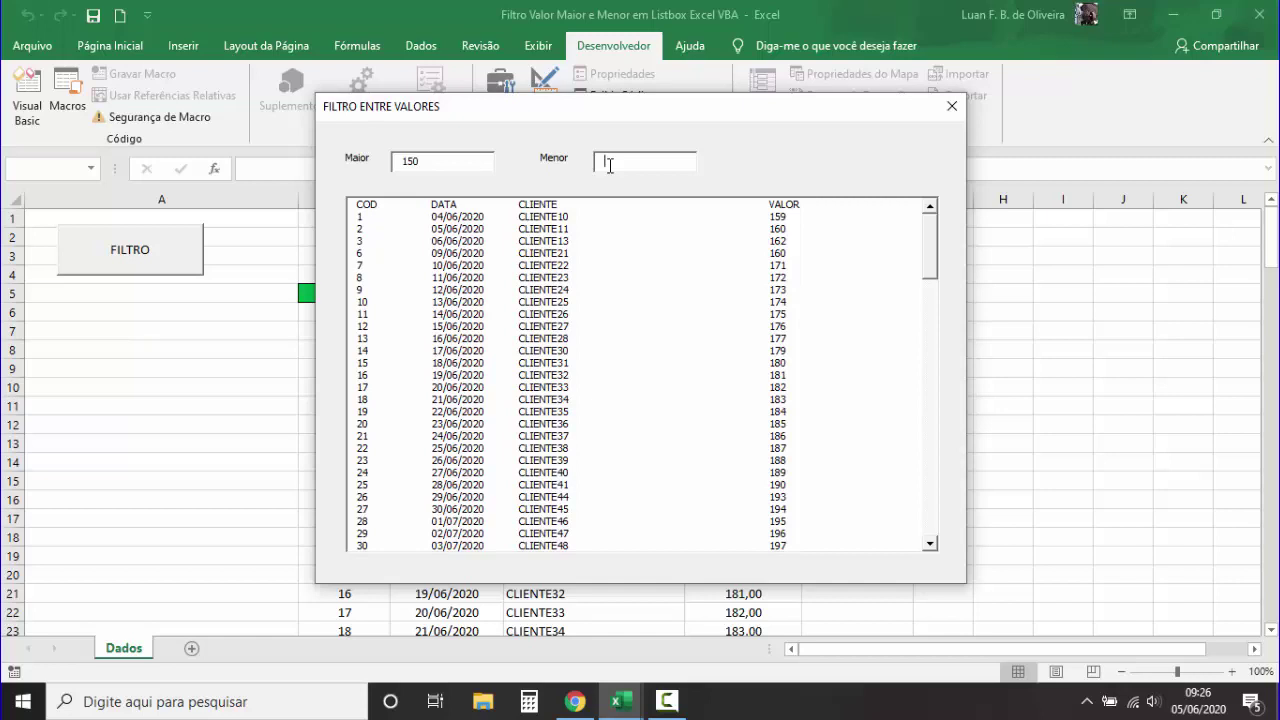
type("170")
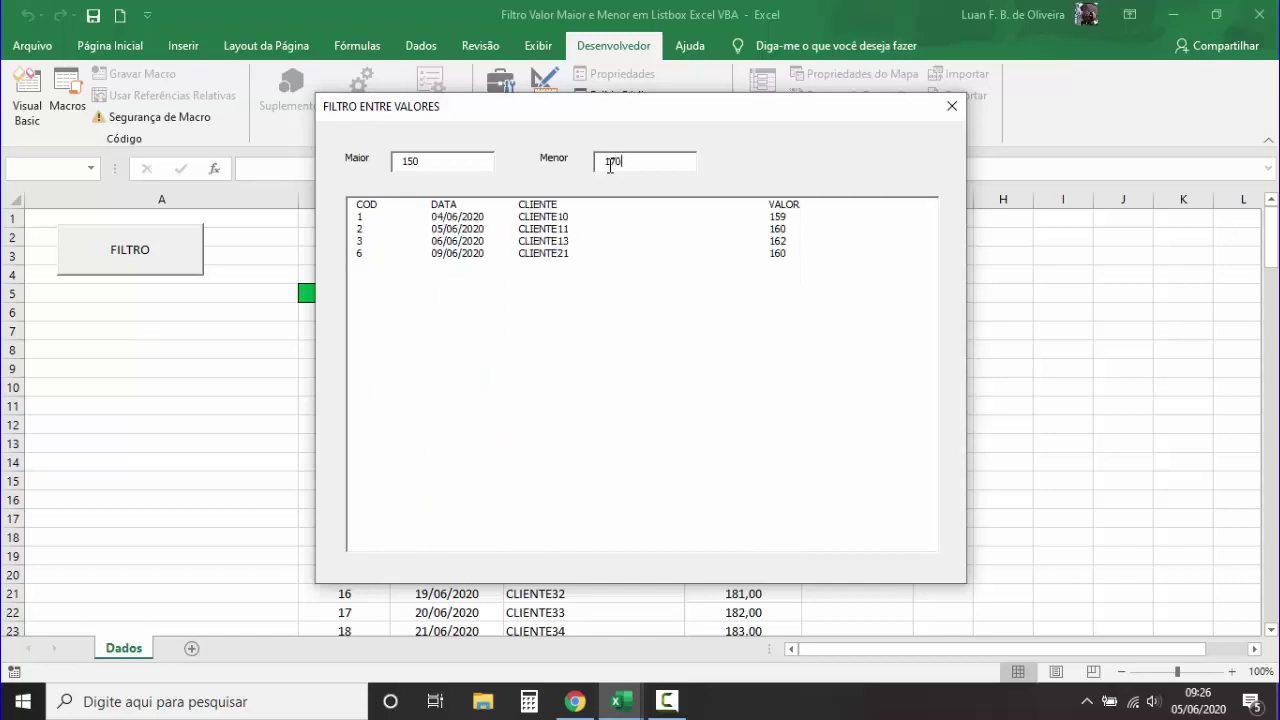